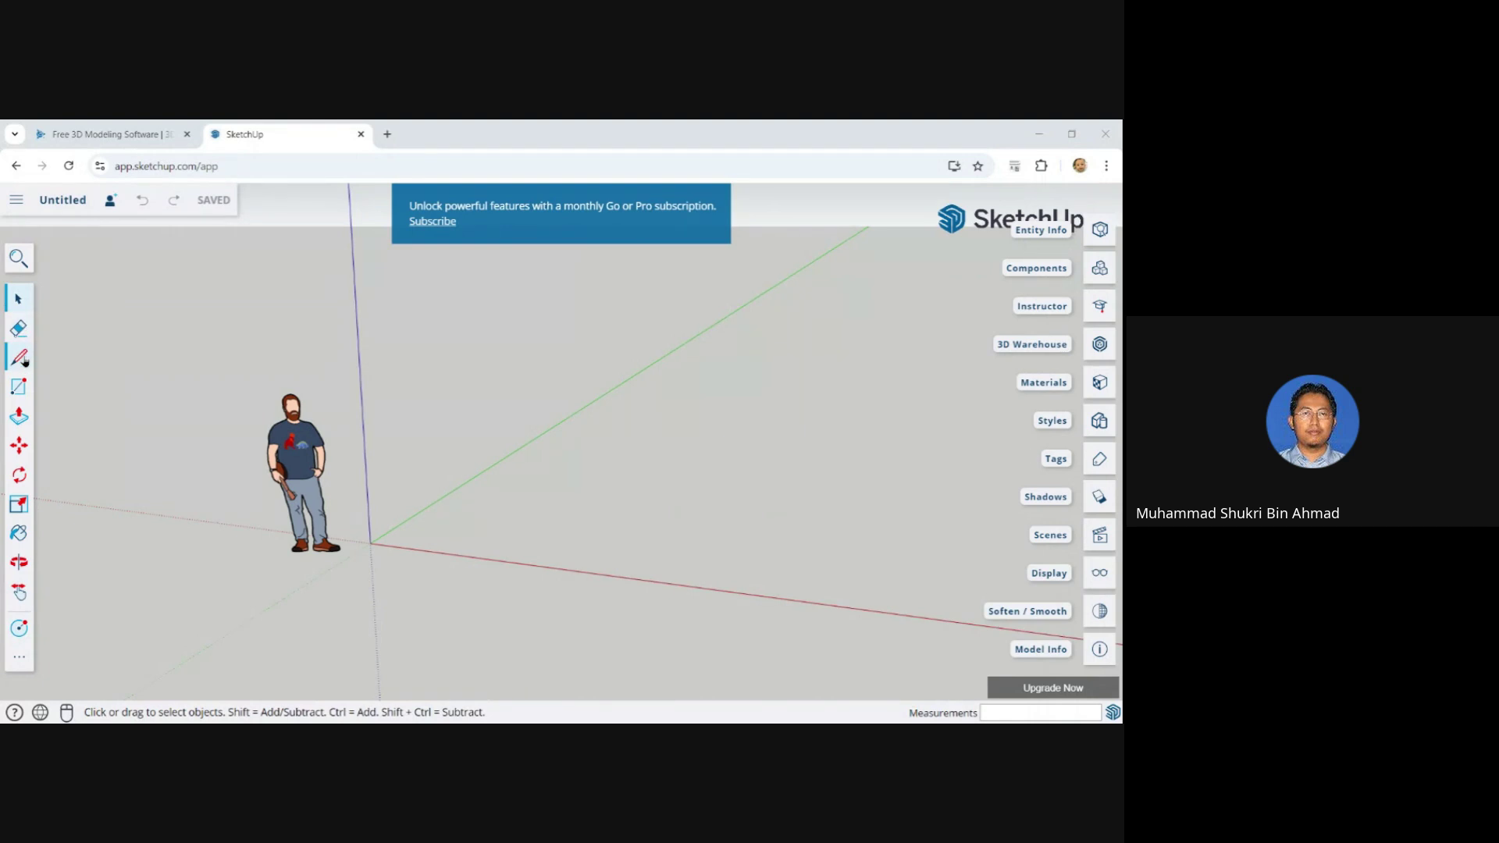
Start a line on the ground plane beside the human figure.
left_click(486, 532)
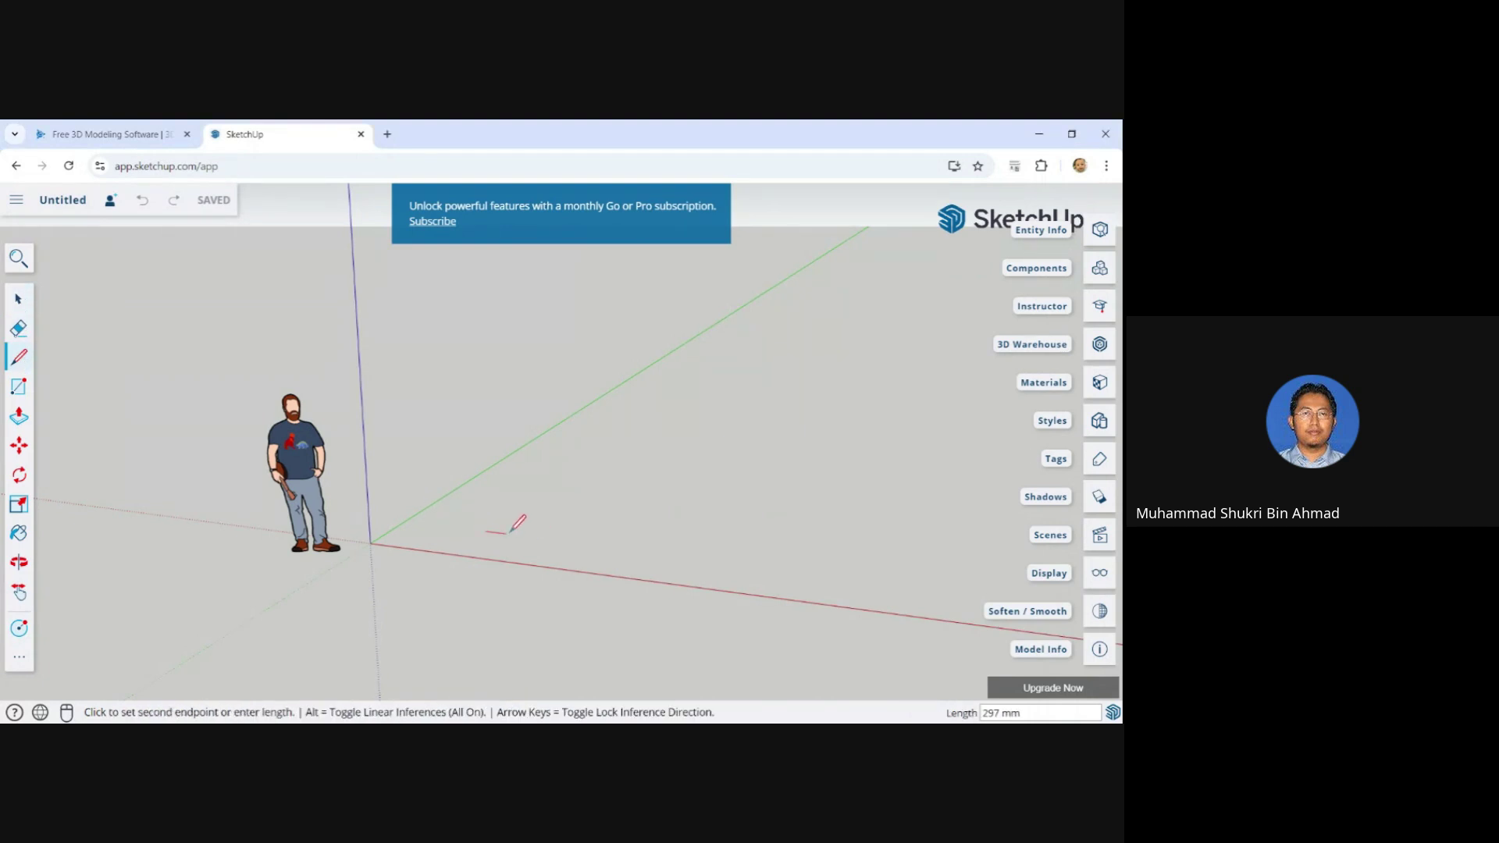
left_click(932, 553)
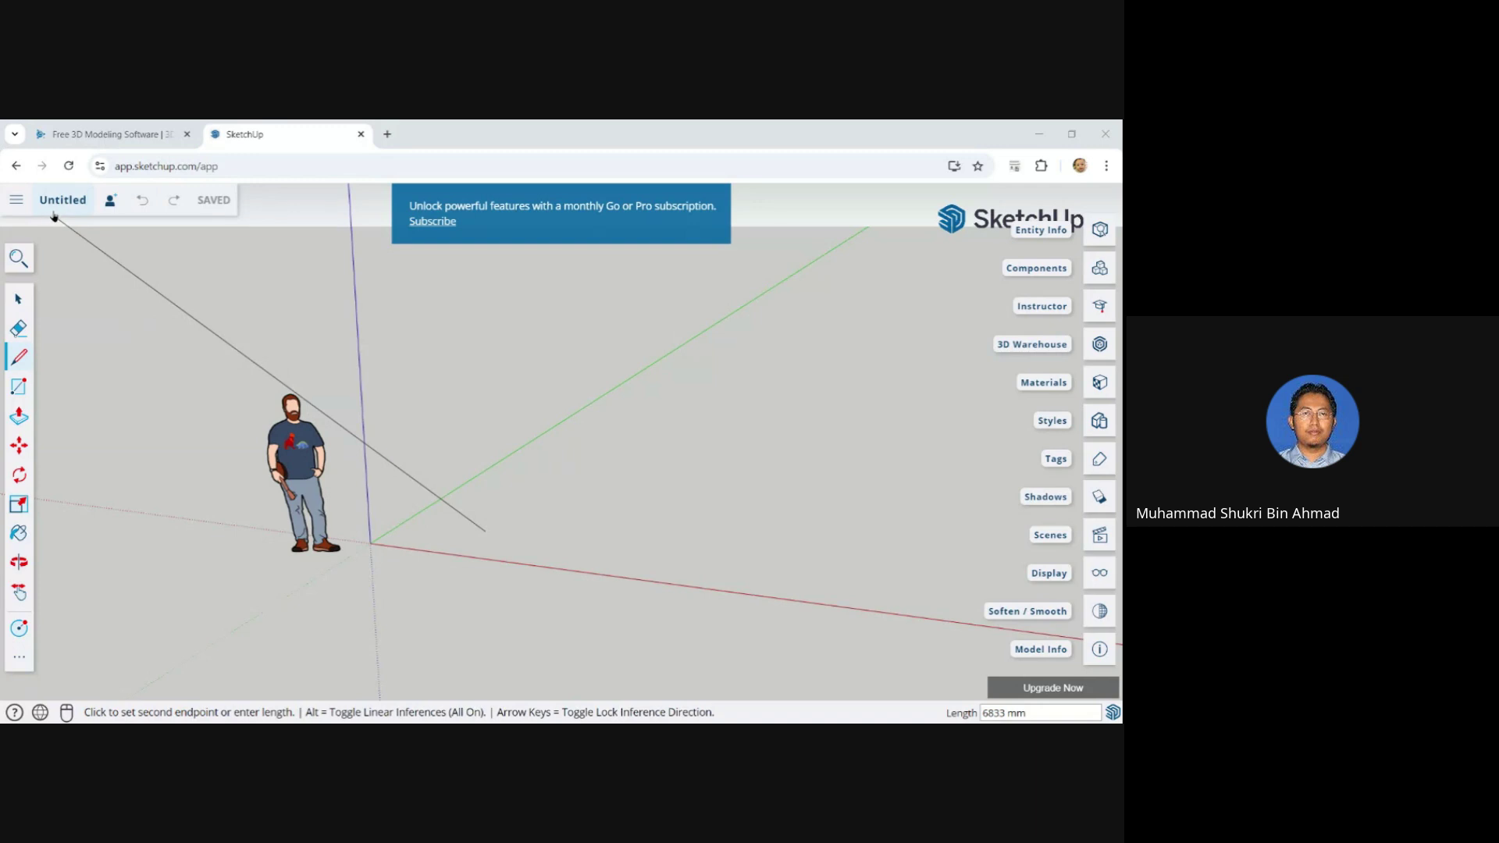
Keep Decimal - Millimeters as the default template in the app settings and start a new model.
left_click(18, 205)
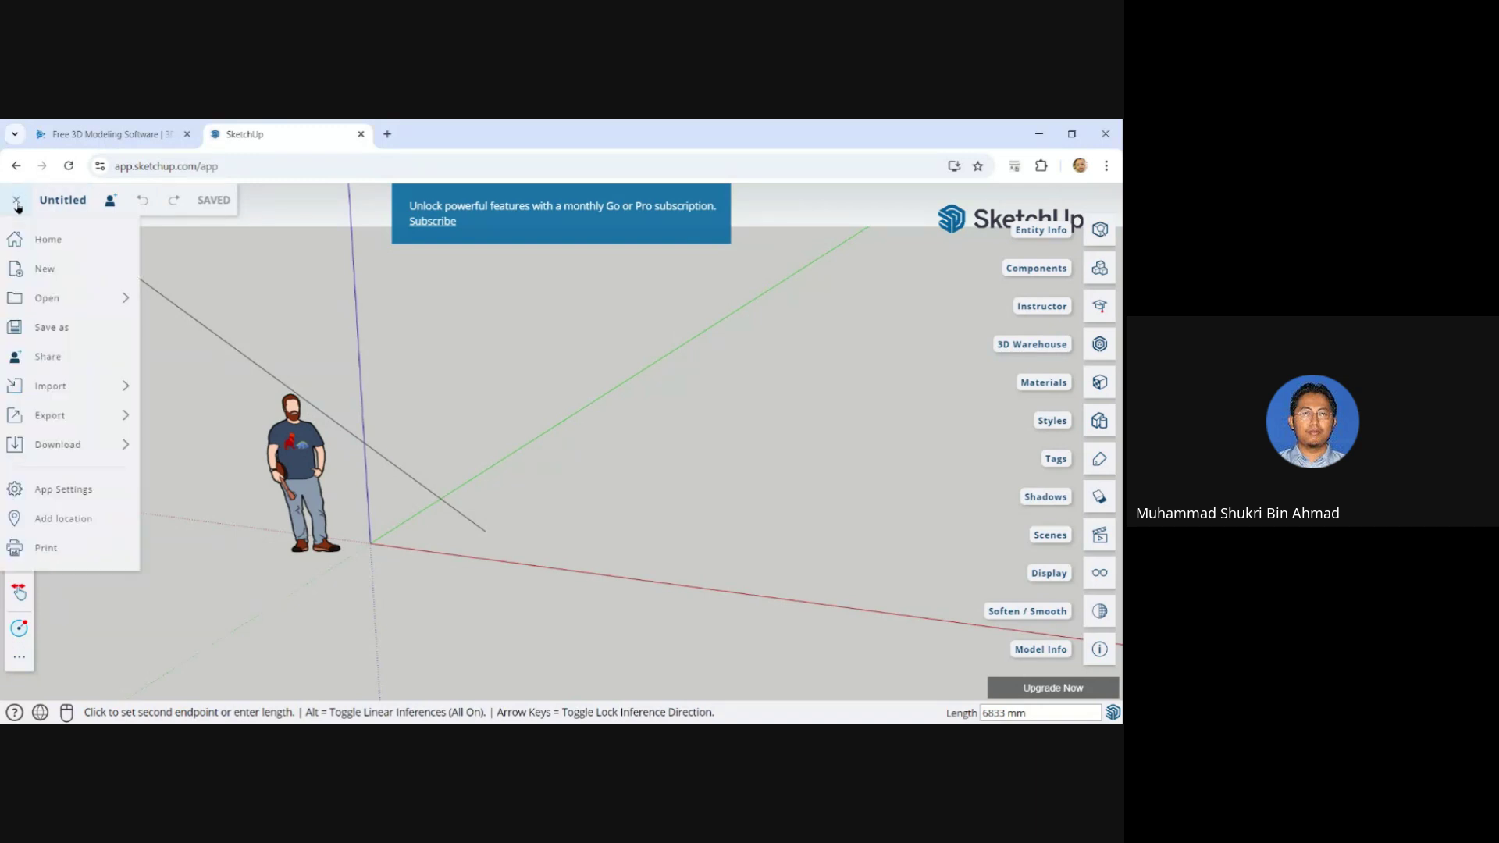
left_click(75, 492)
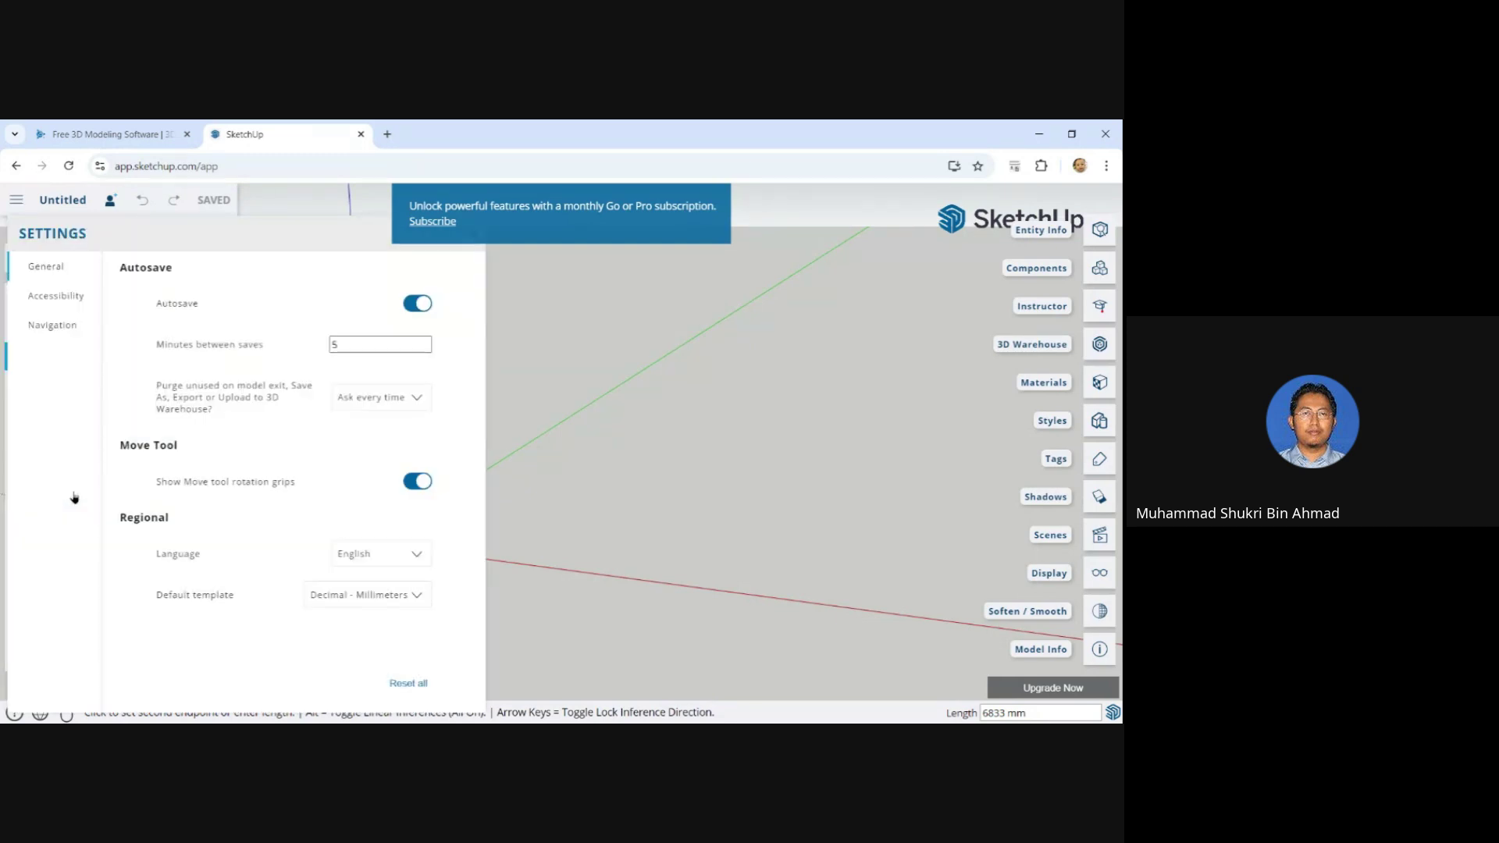
left_click(419, 599)
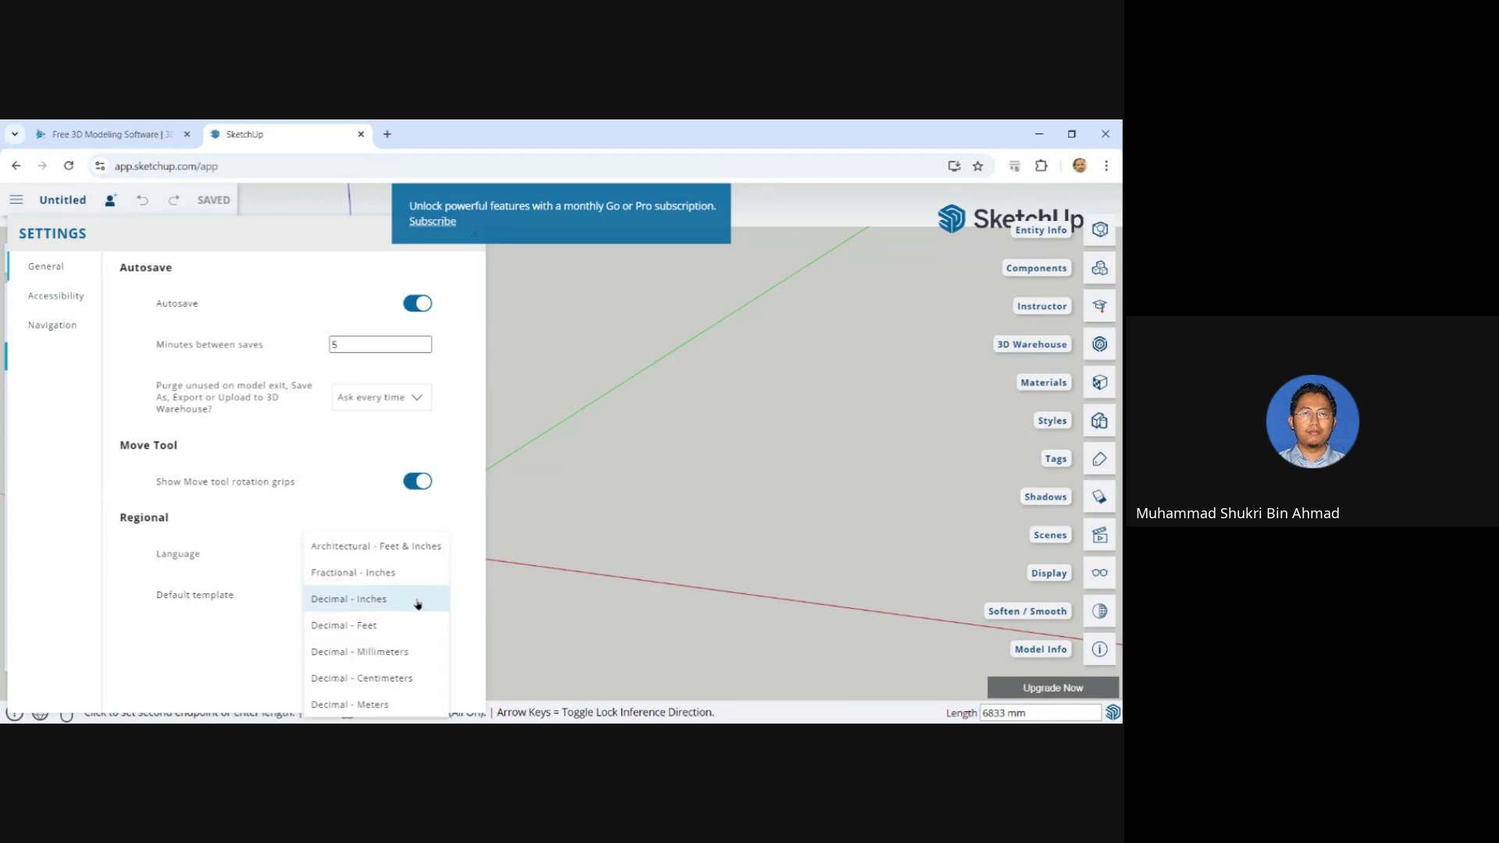
left_click(409, 655)
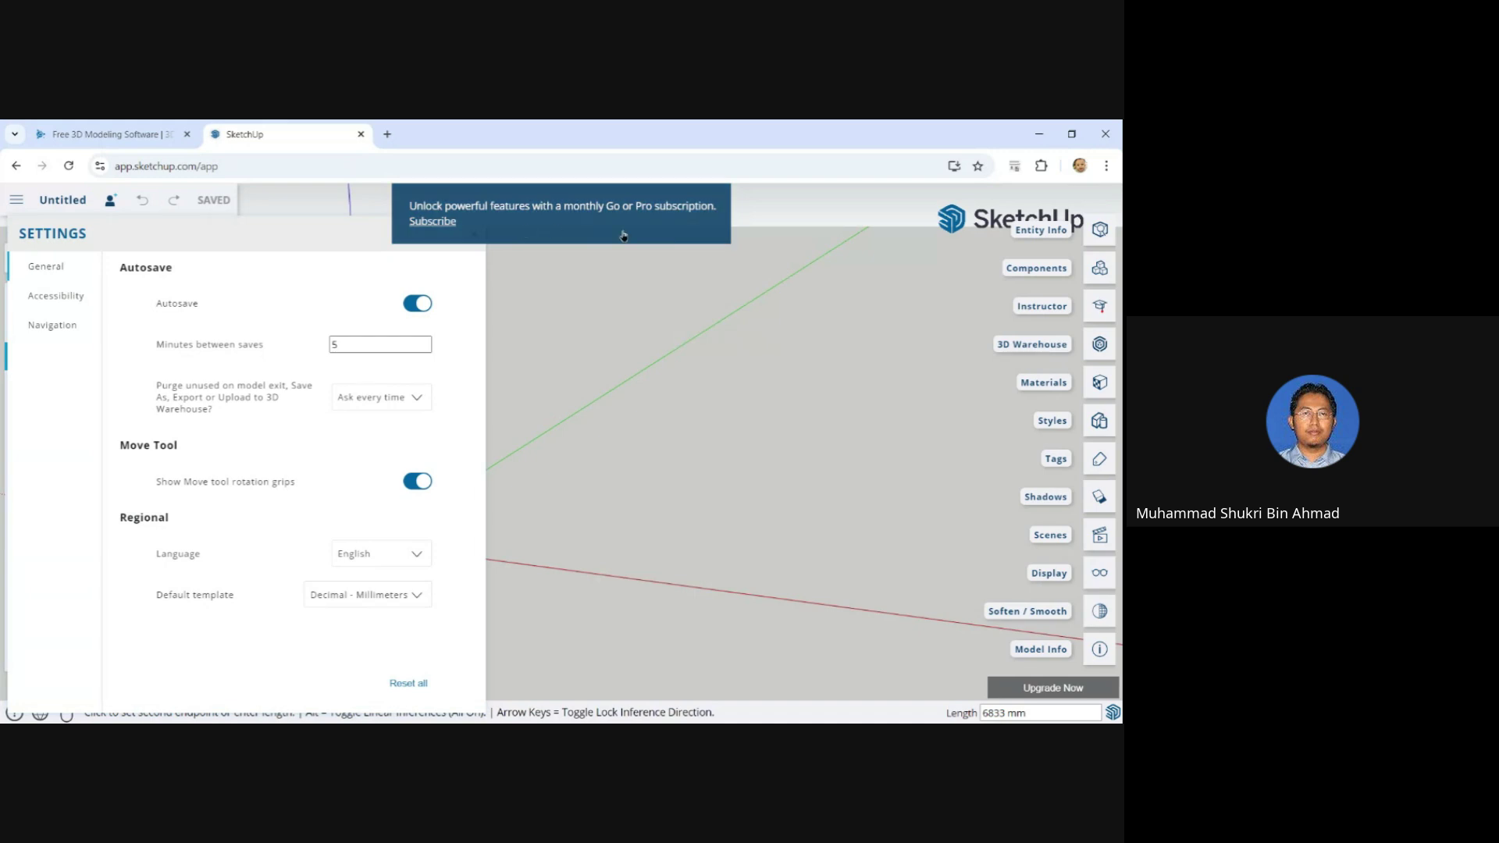
left_click(474, 234)
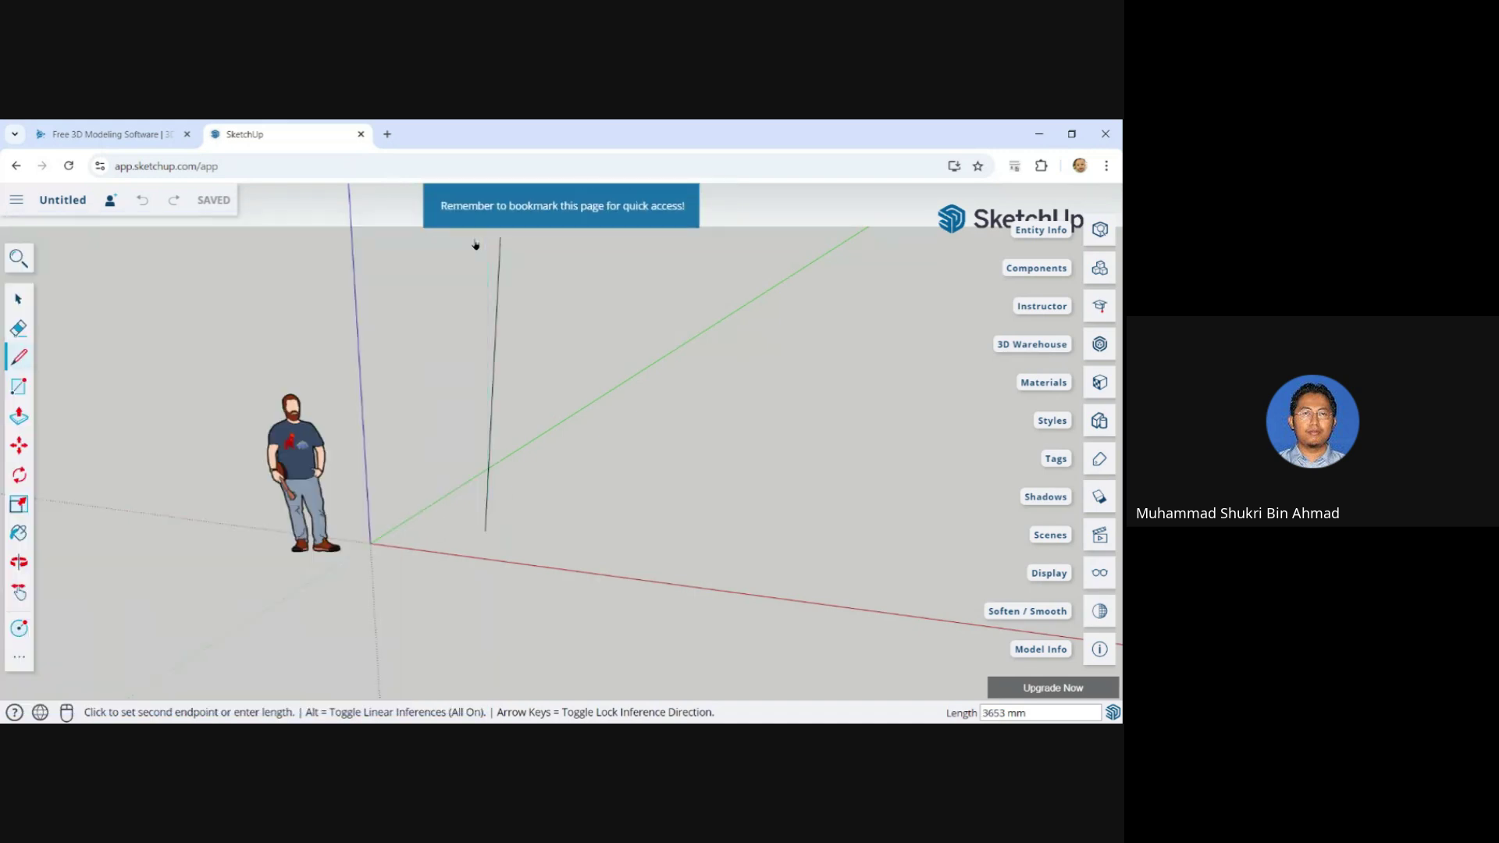
left_click(24, 199)
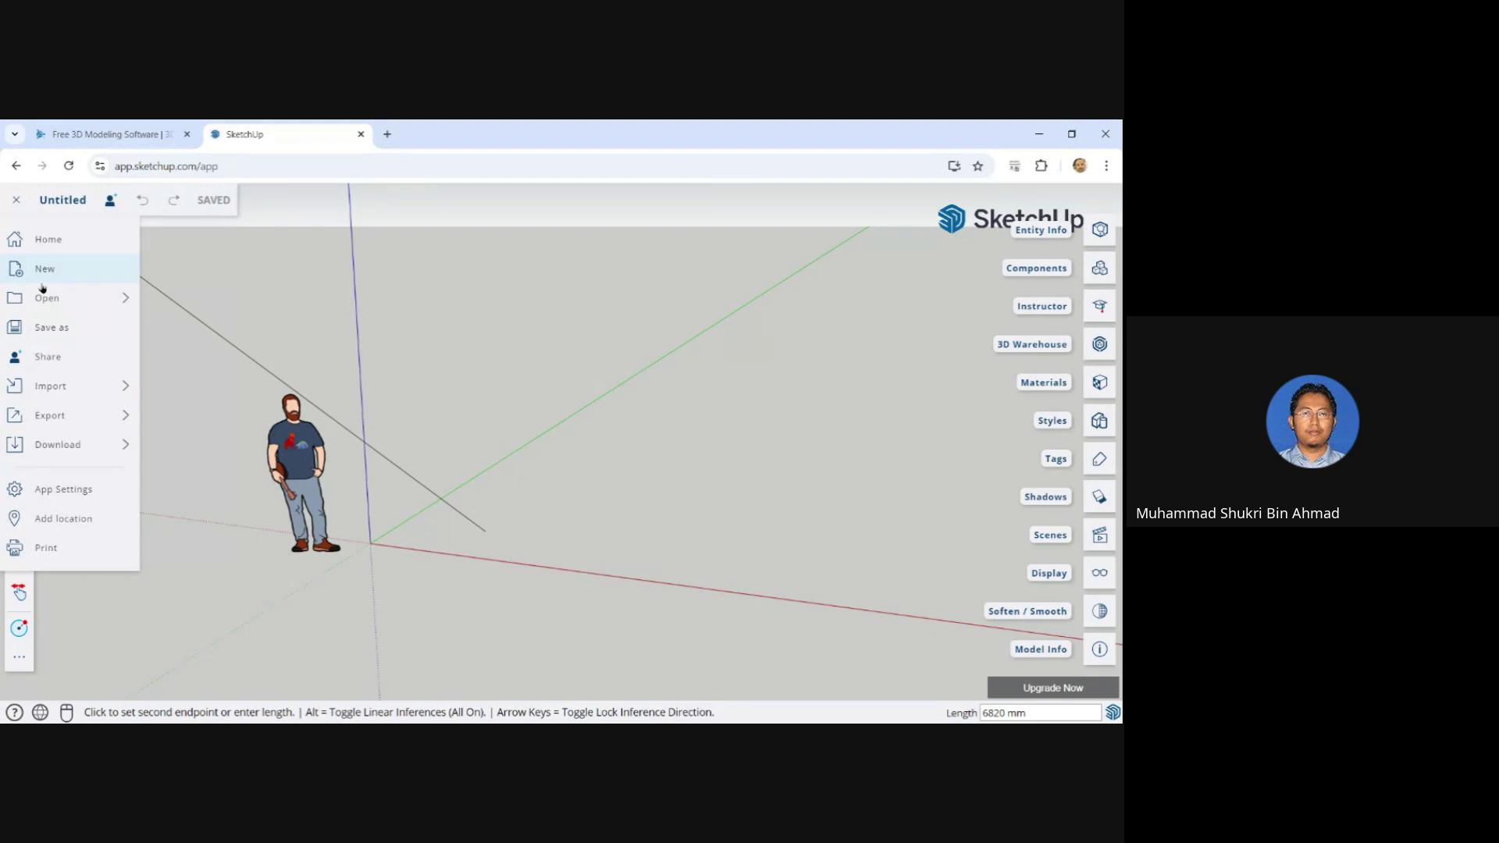
left_click(64, 275)
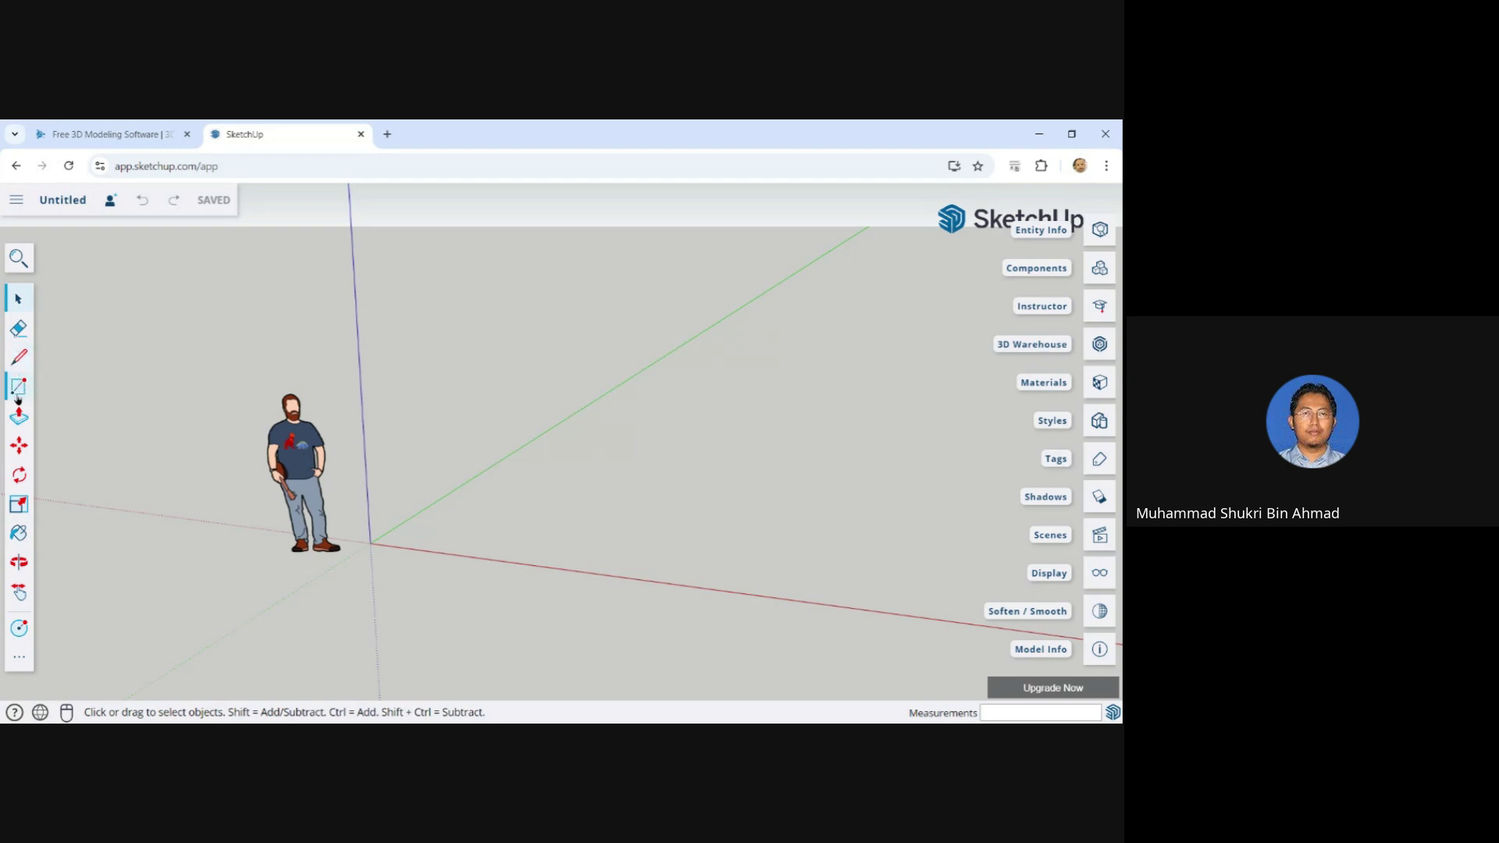
Draw a closed square face with 100 mm sides on the ground using the Line tool.
left_click(19, 356)
left_click(507, 527)
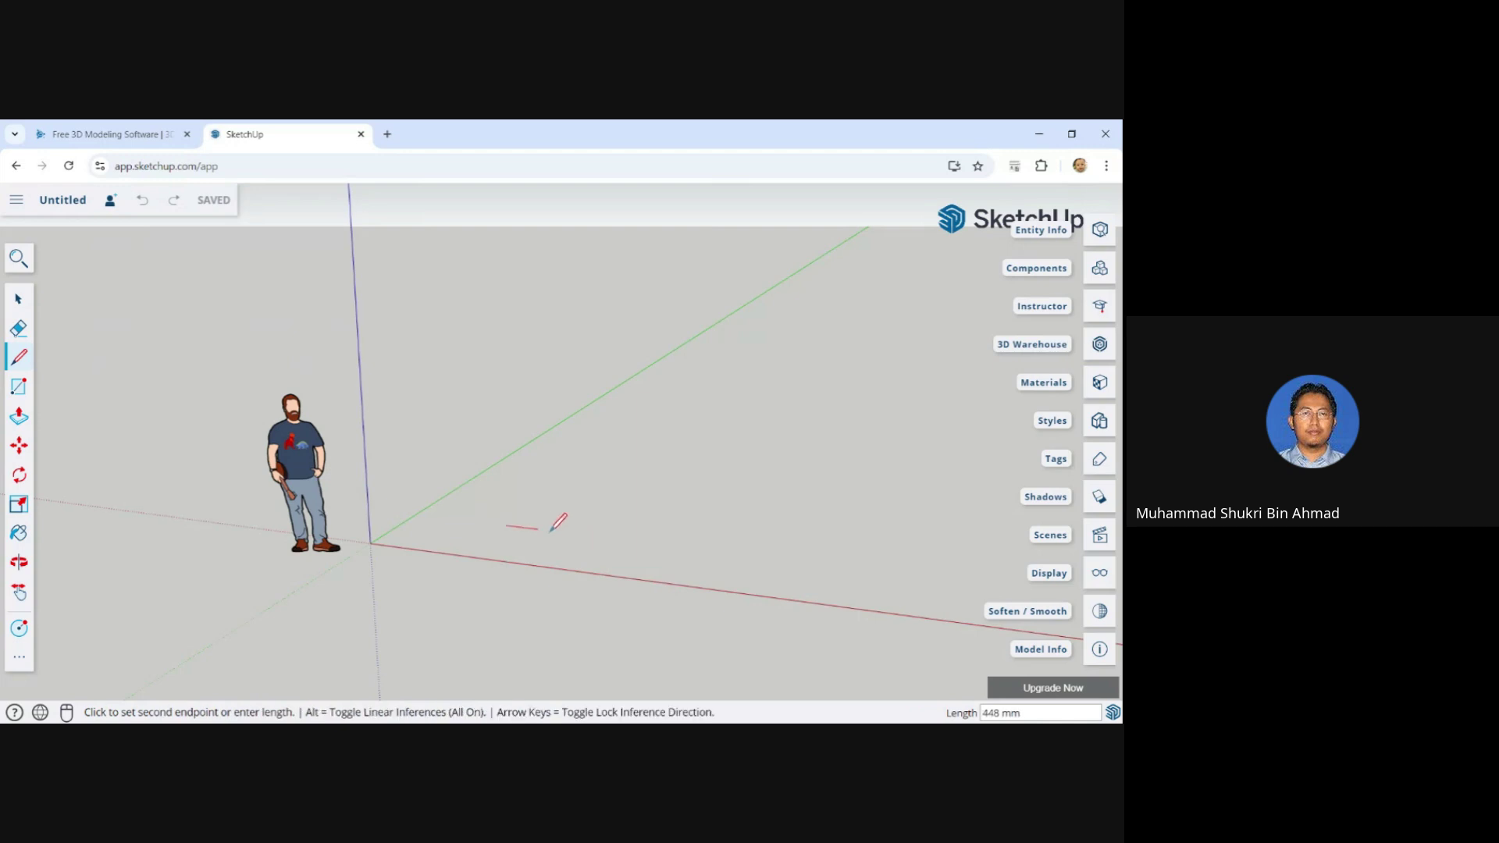
type("1")
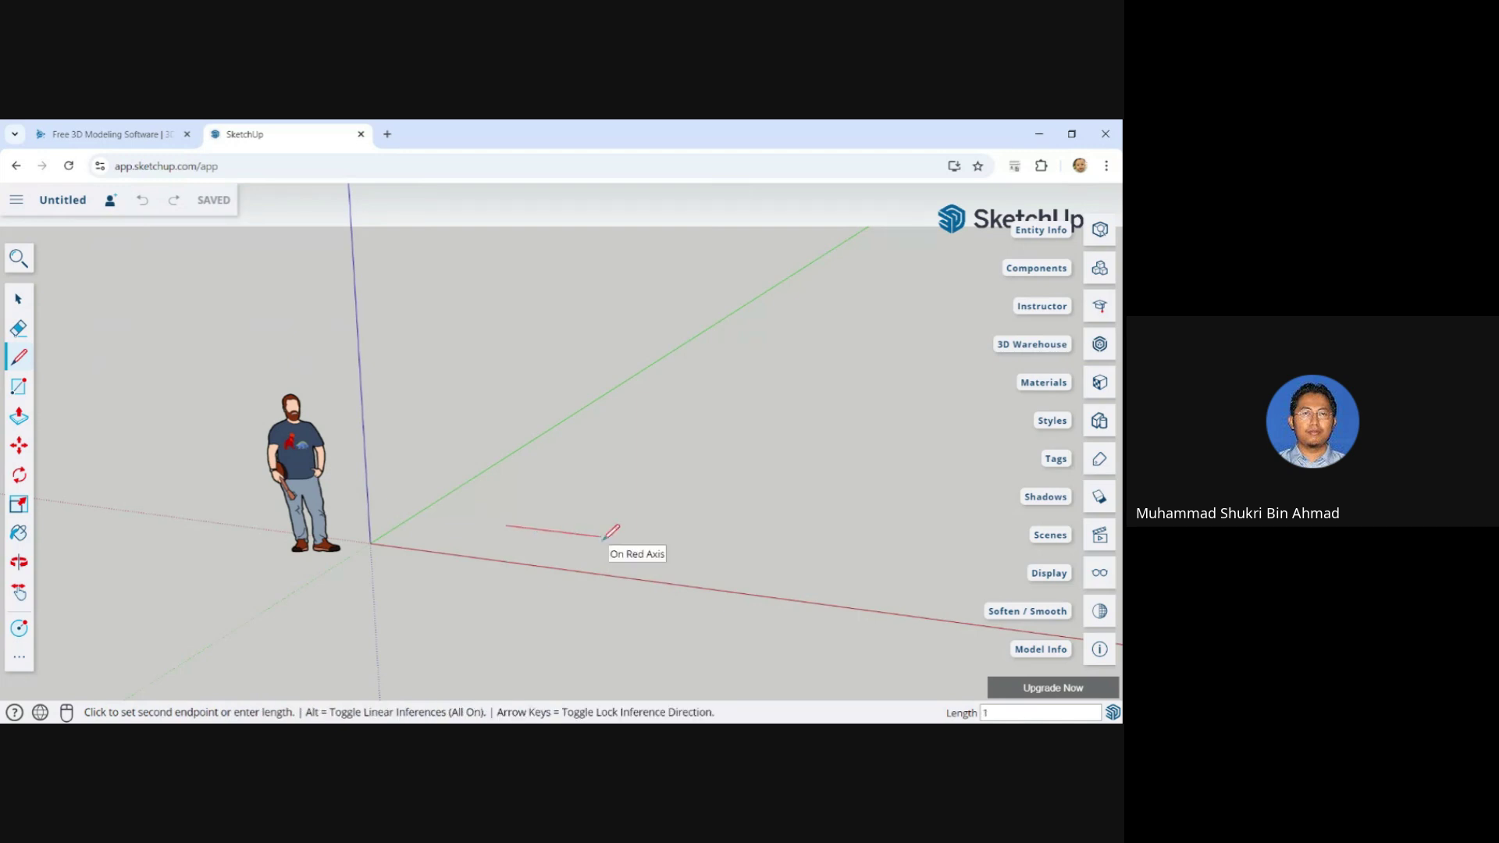
type("00")
key("Return")
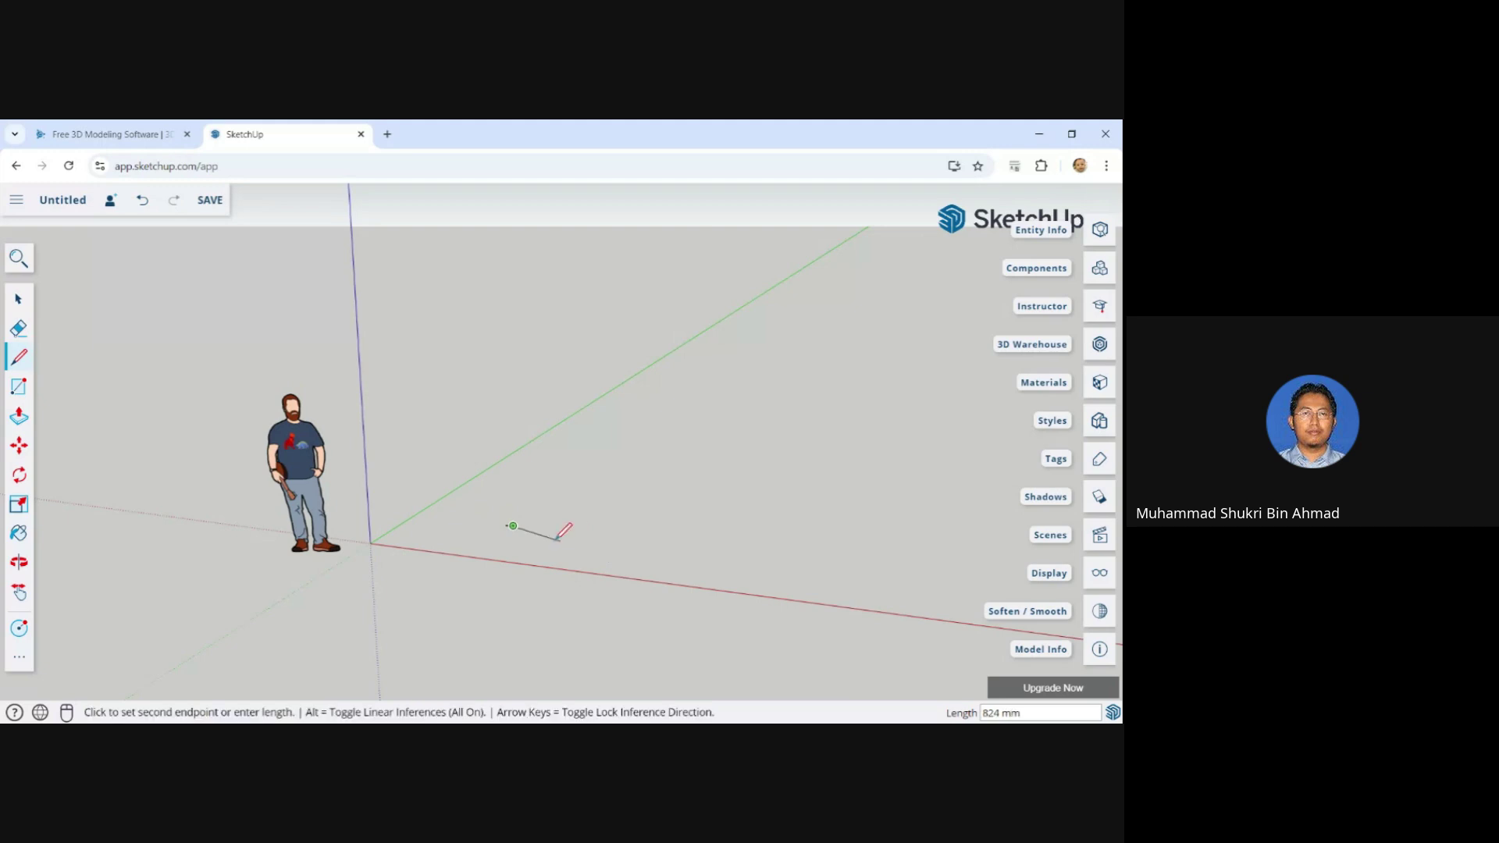
scroll(512, 516, "up", 10)
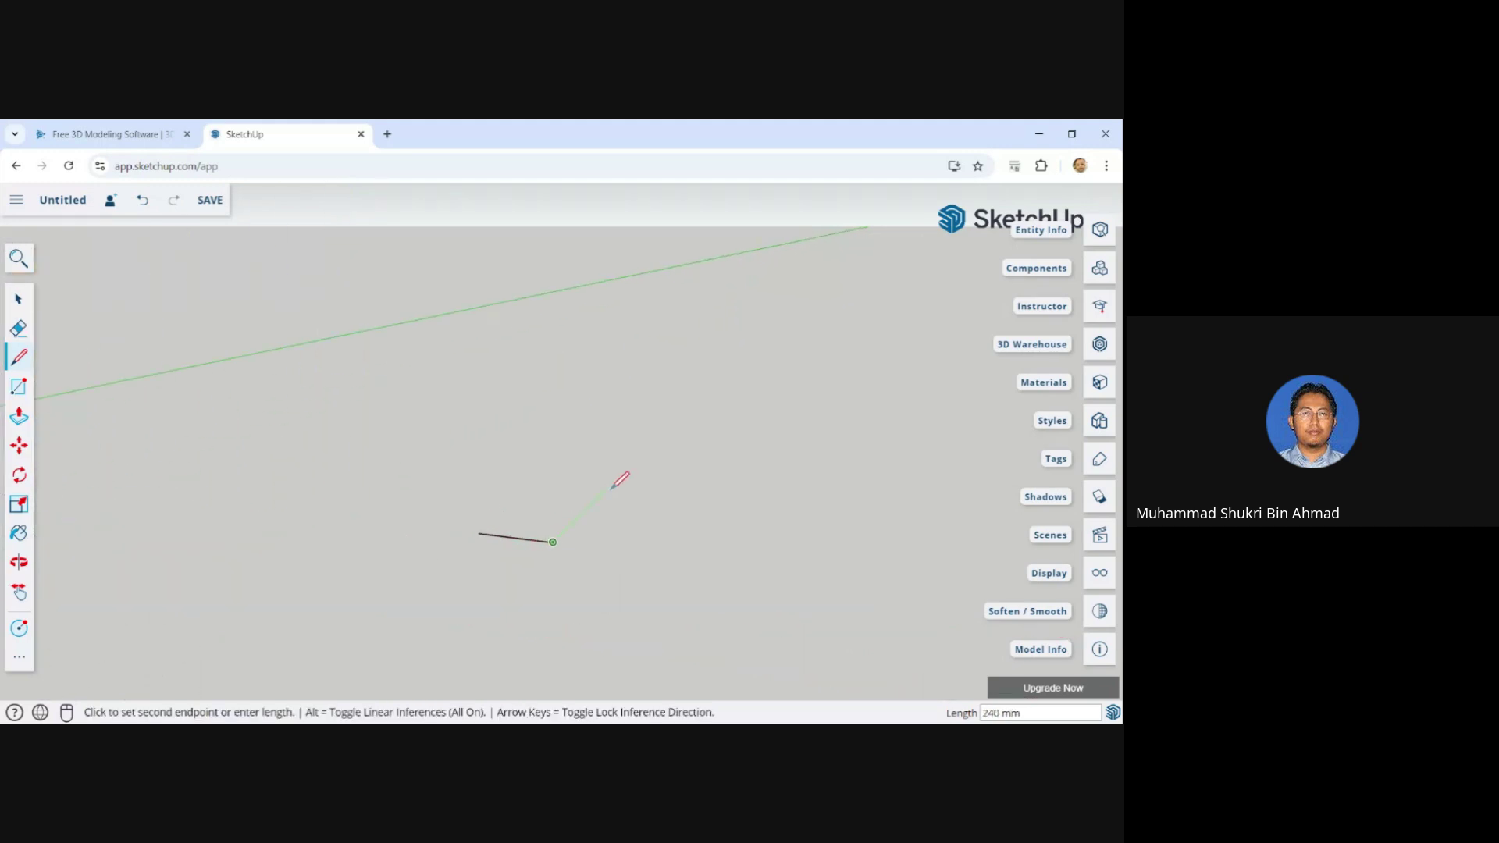
type("100")
key("Return")
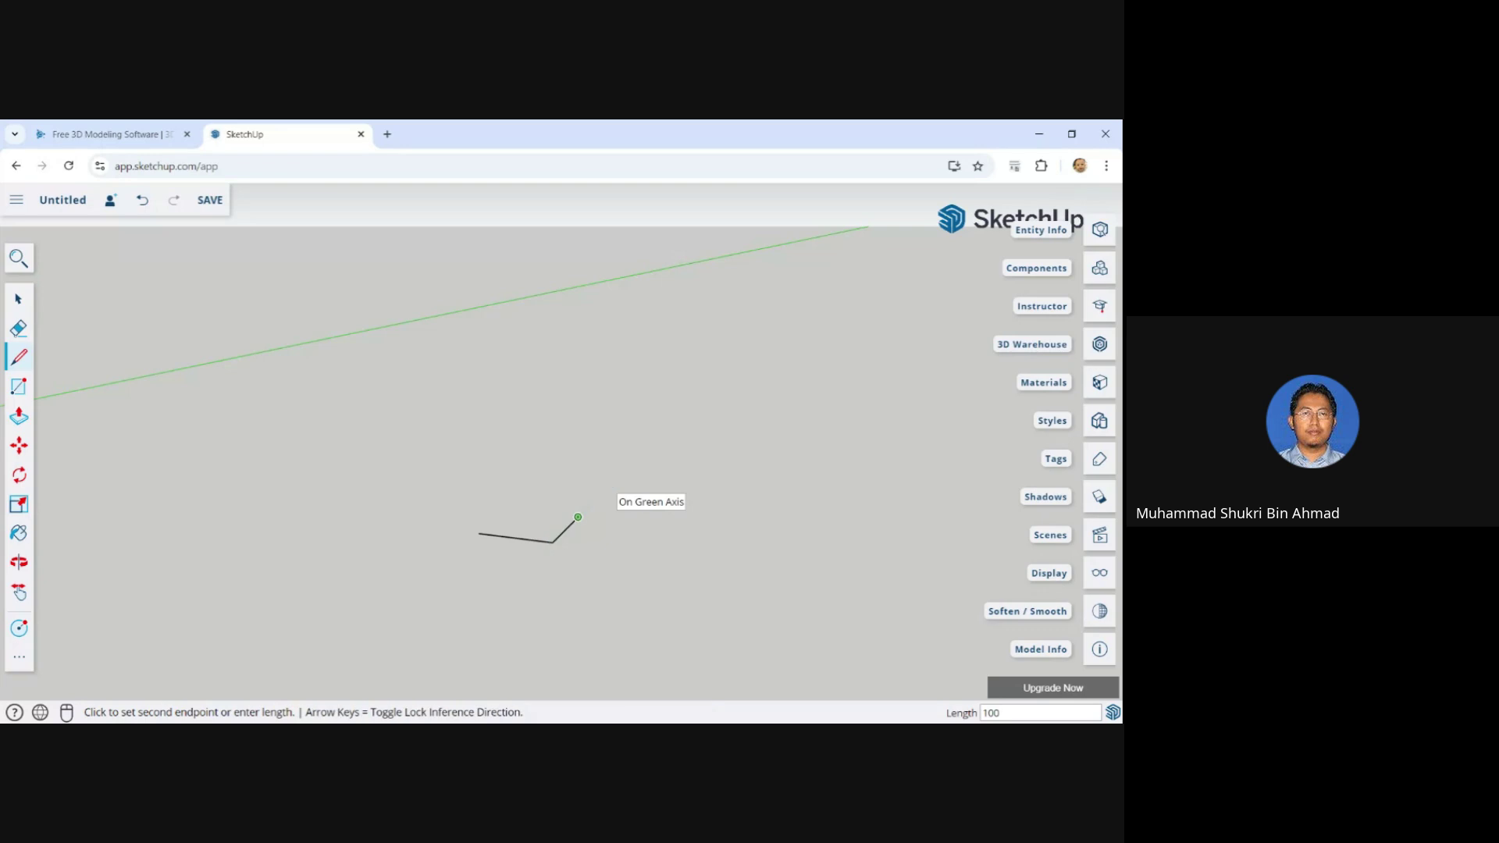
left_click(516, 504)
left_click(480, 534)
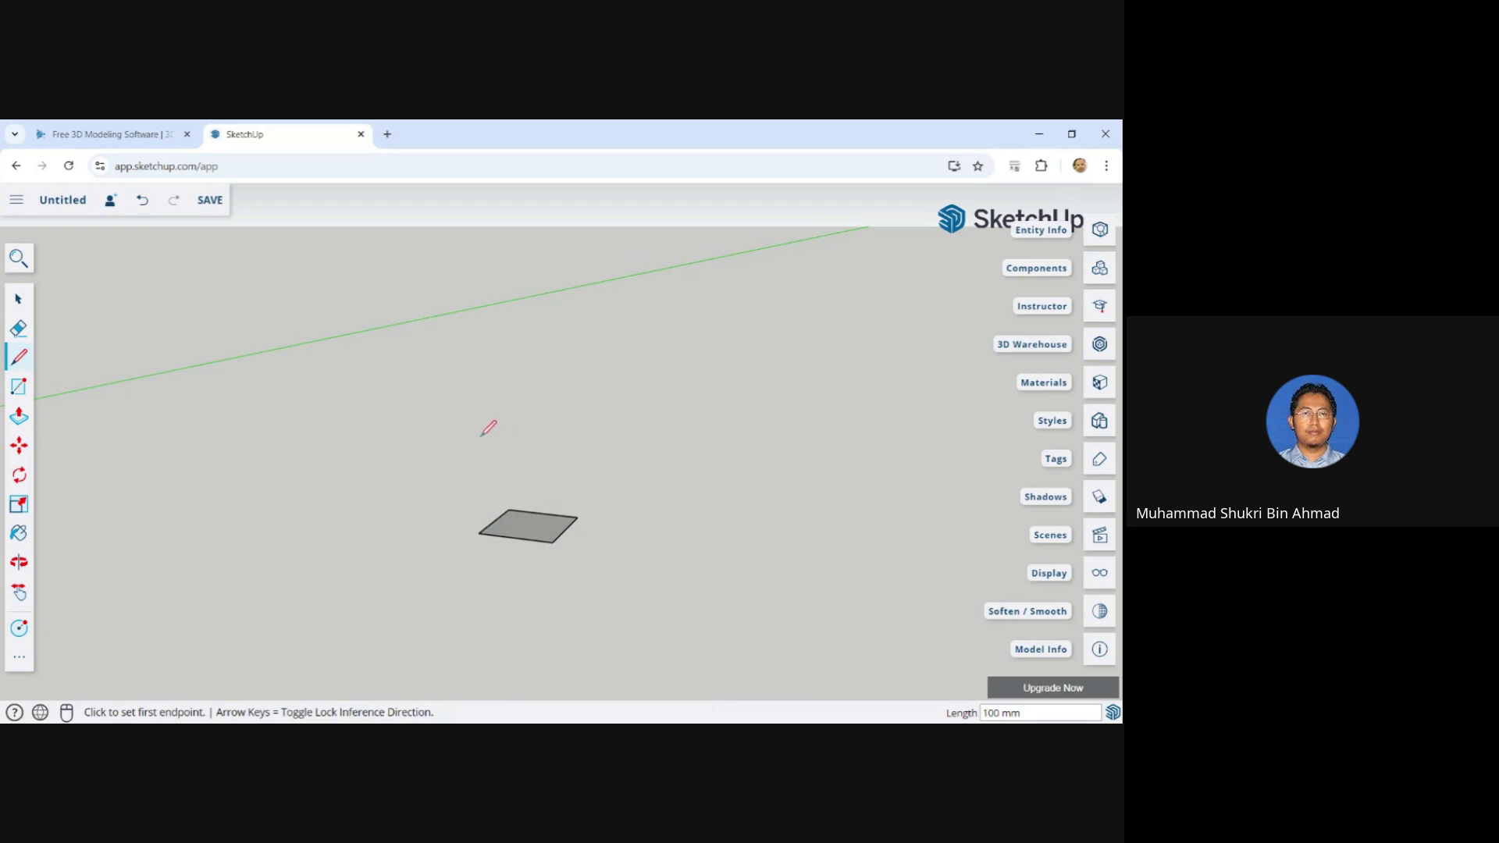
Push/Pull the square face up 100 mm to form a cube.
left_click(18, 415)
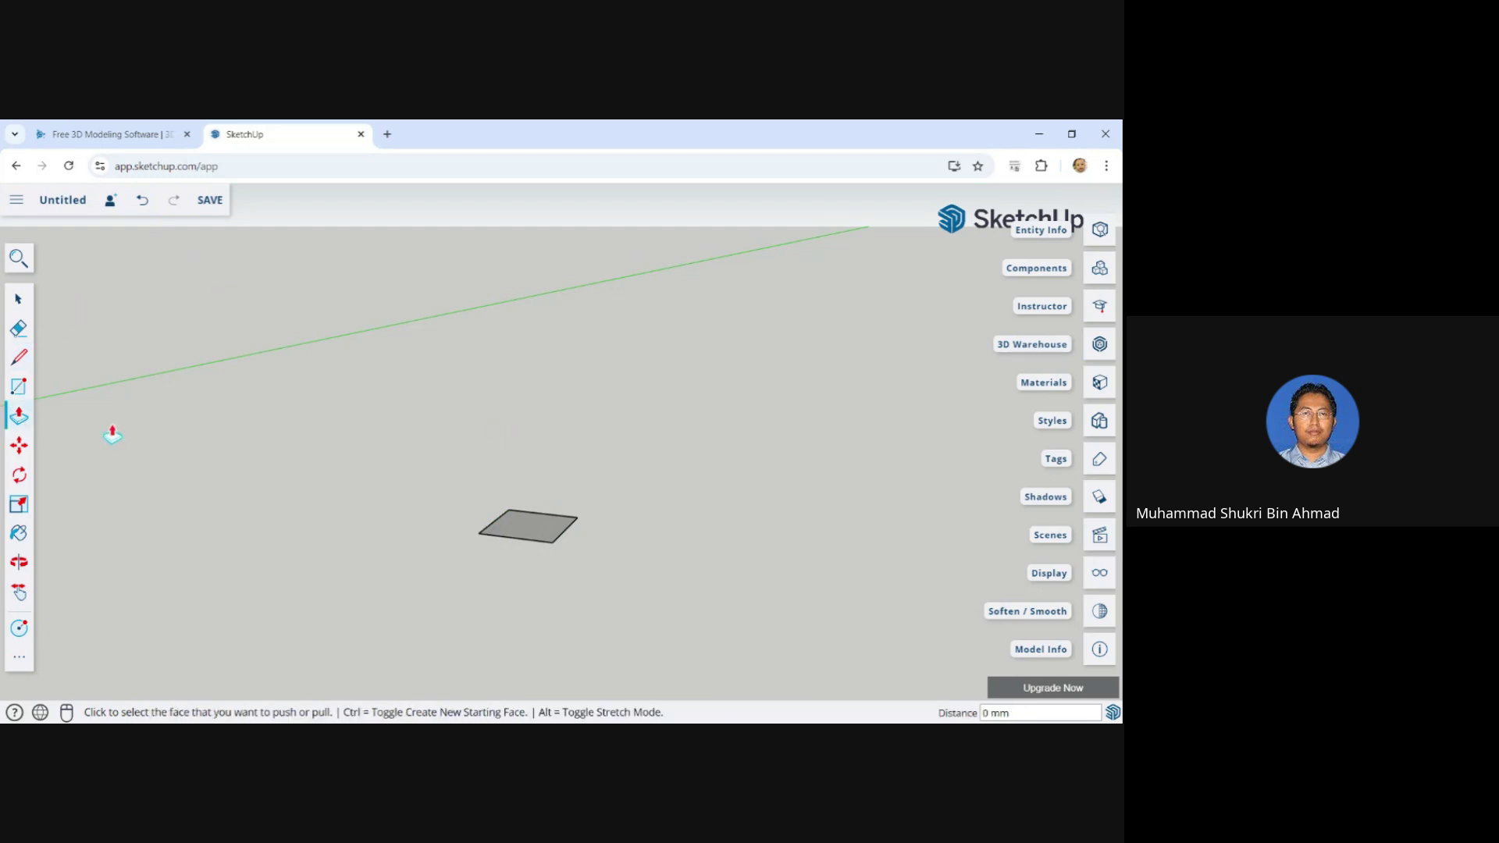
left_click(570, 541)
type("1")
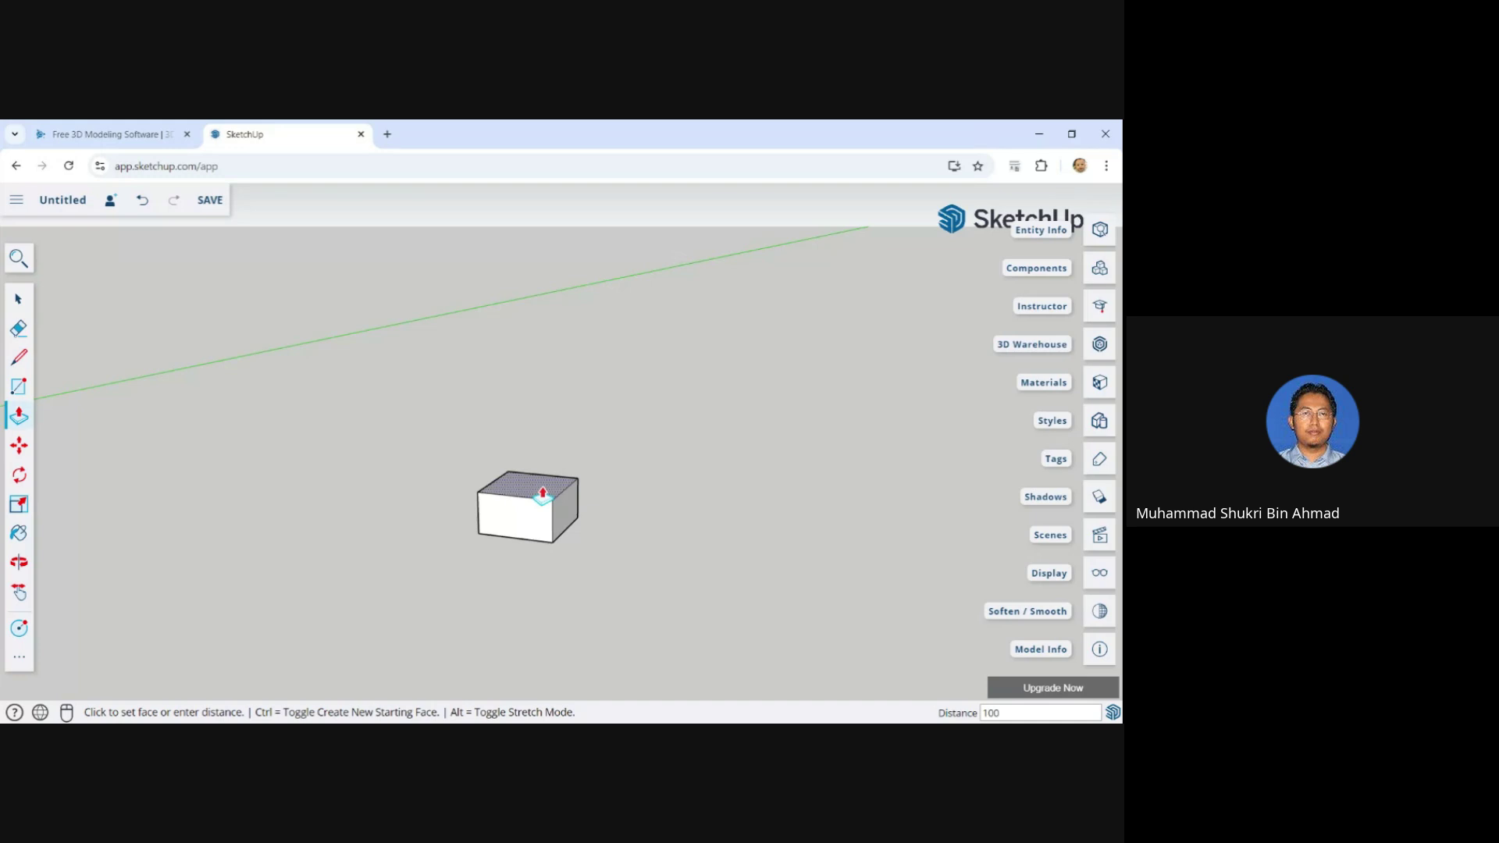
type("00")
key("Return")
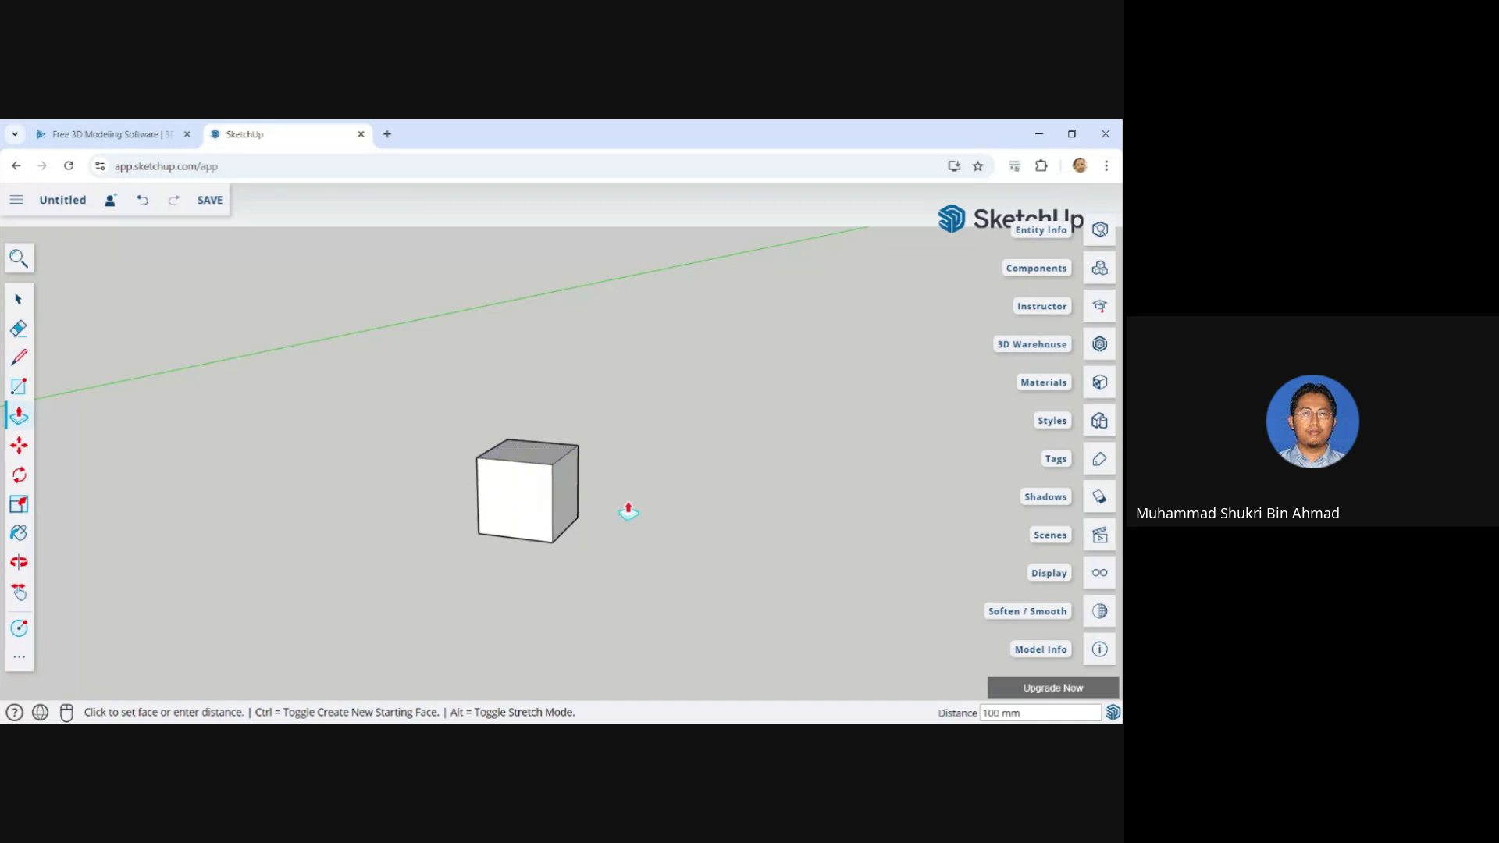
middle_click_drag(628, 512, 780, 572)
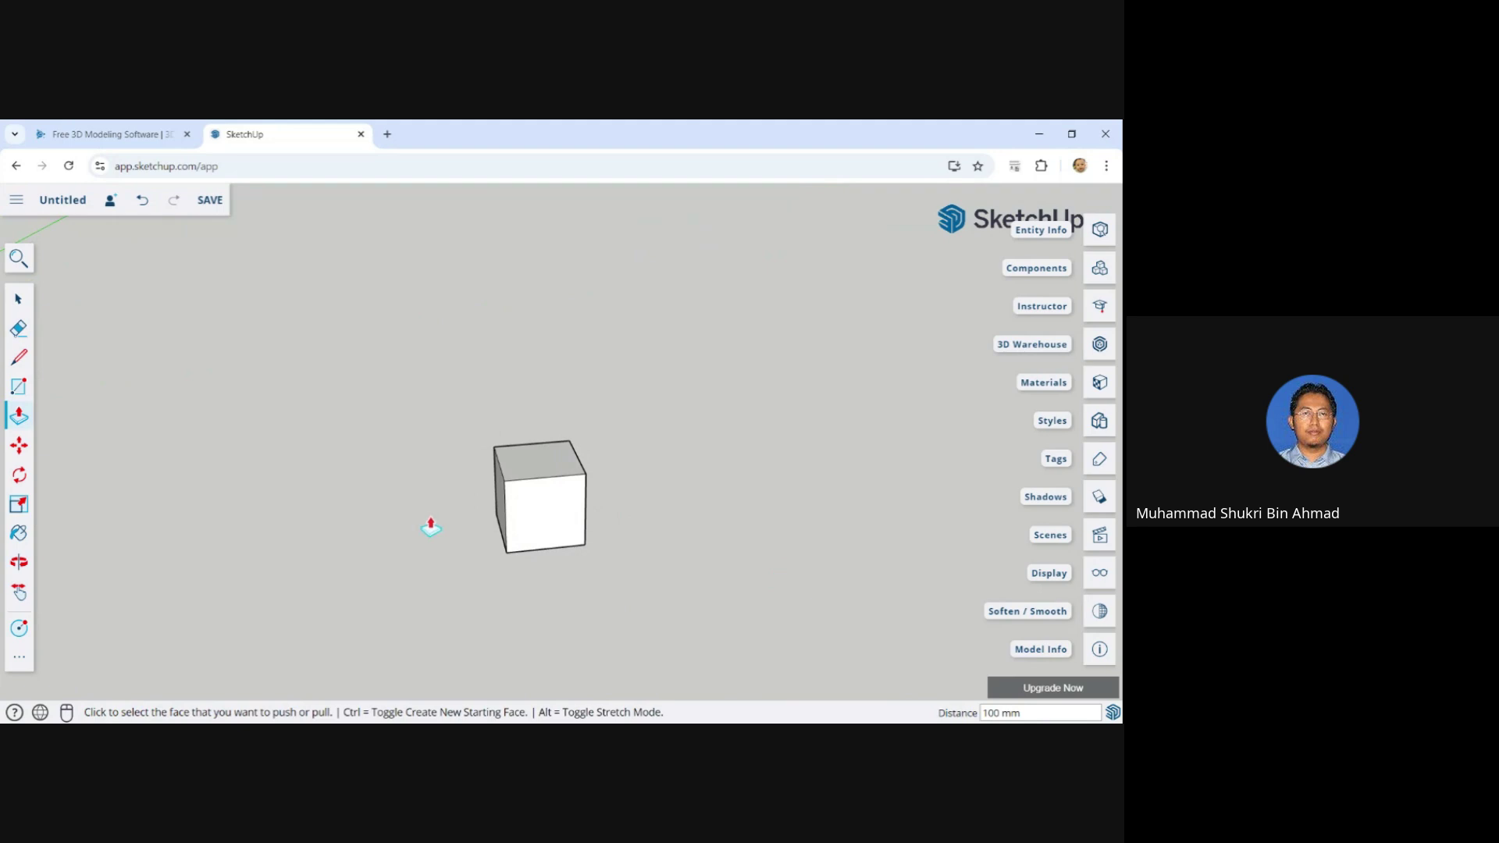
scroll(569, 504, "down", 3)
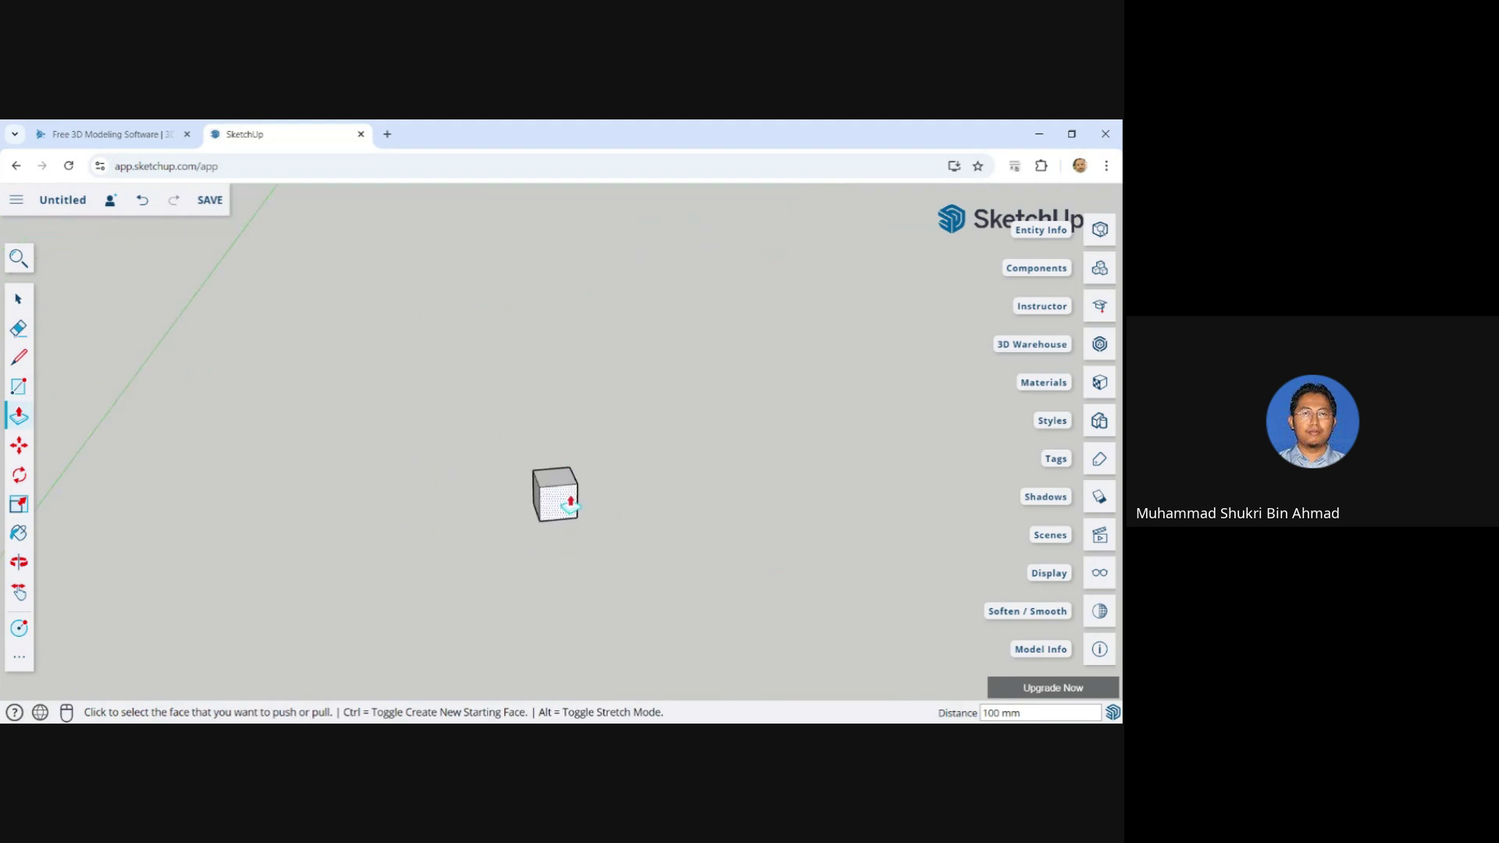
scroll(570, 503, "down", 2)
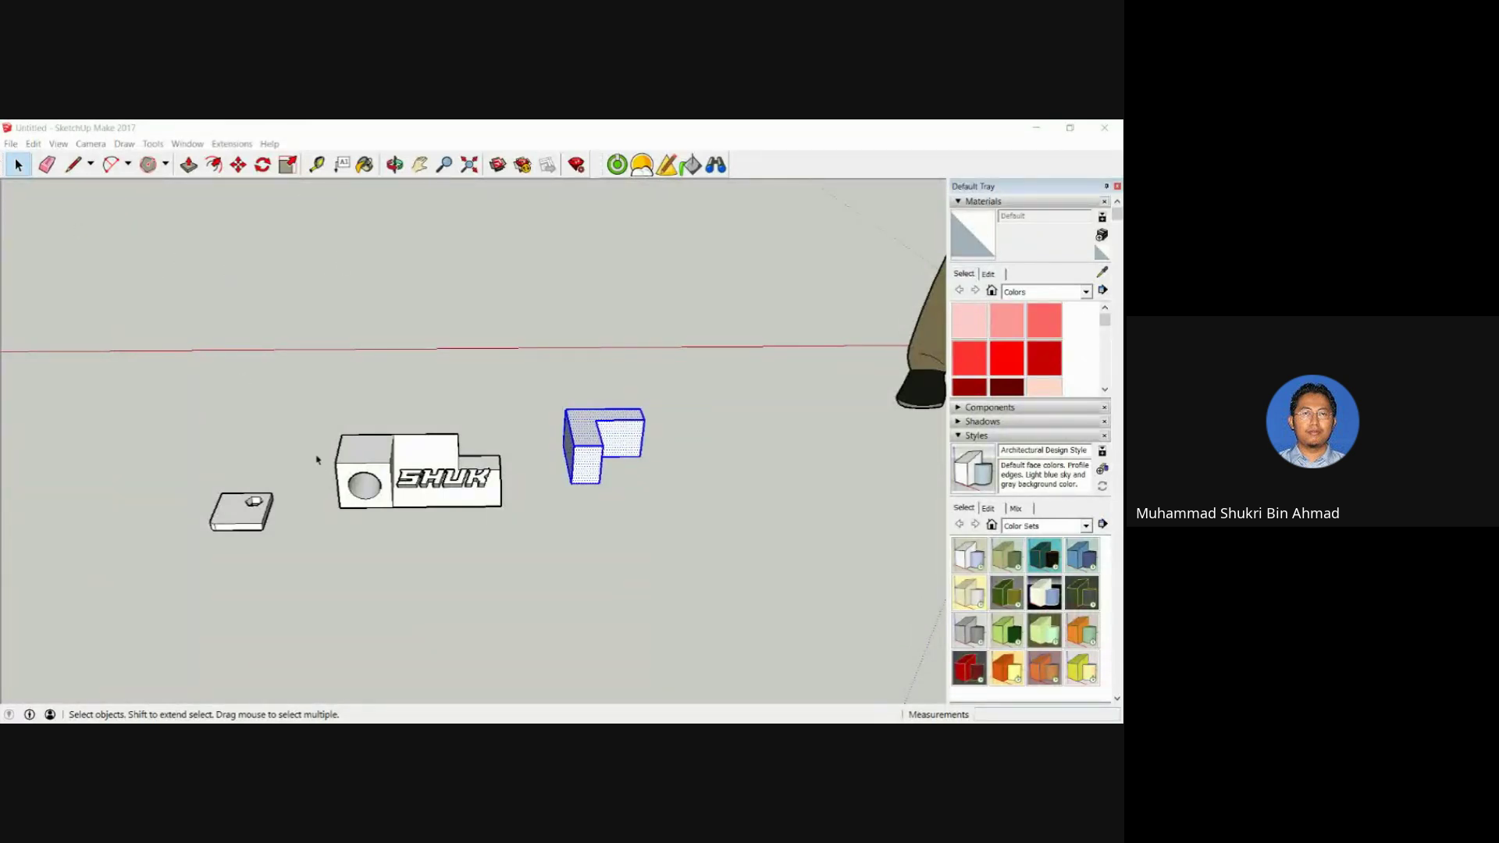
In SketchUp Make 2017, draw an edge along the red axis on empty ground, joined by a 150 mm edge along the green axis.
scroll(404, 473, "down", 2)
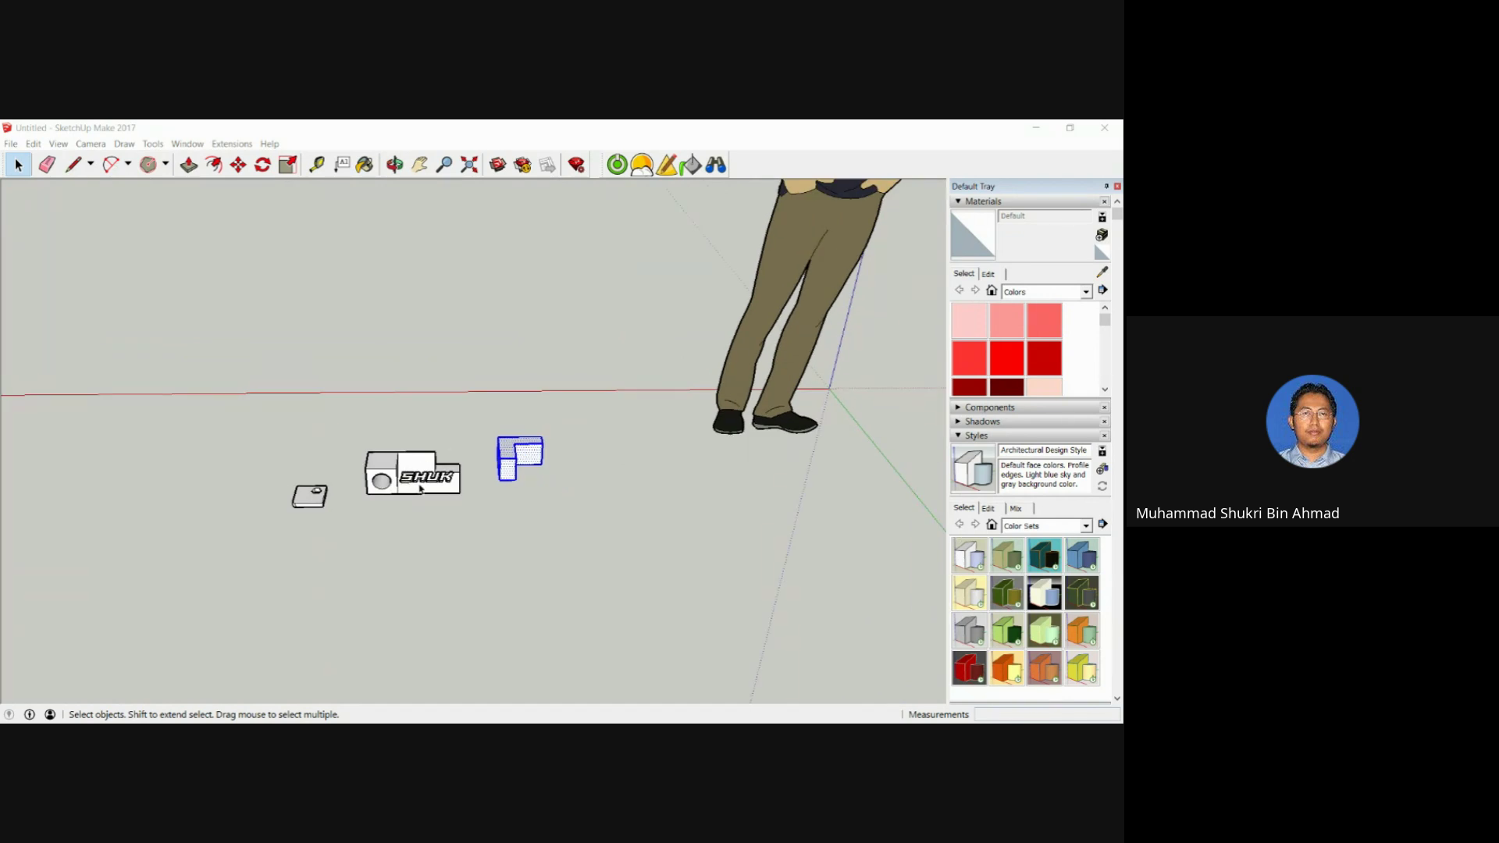
middle_click_drag(420, 488, 542, 471)
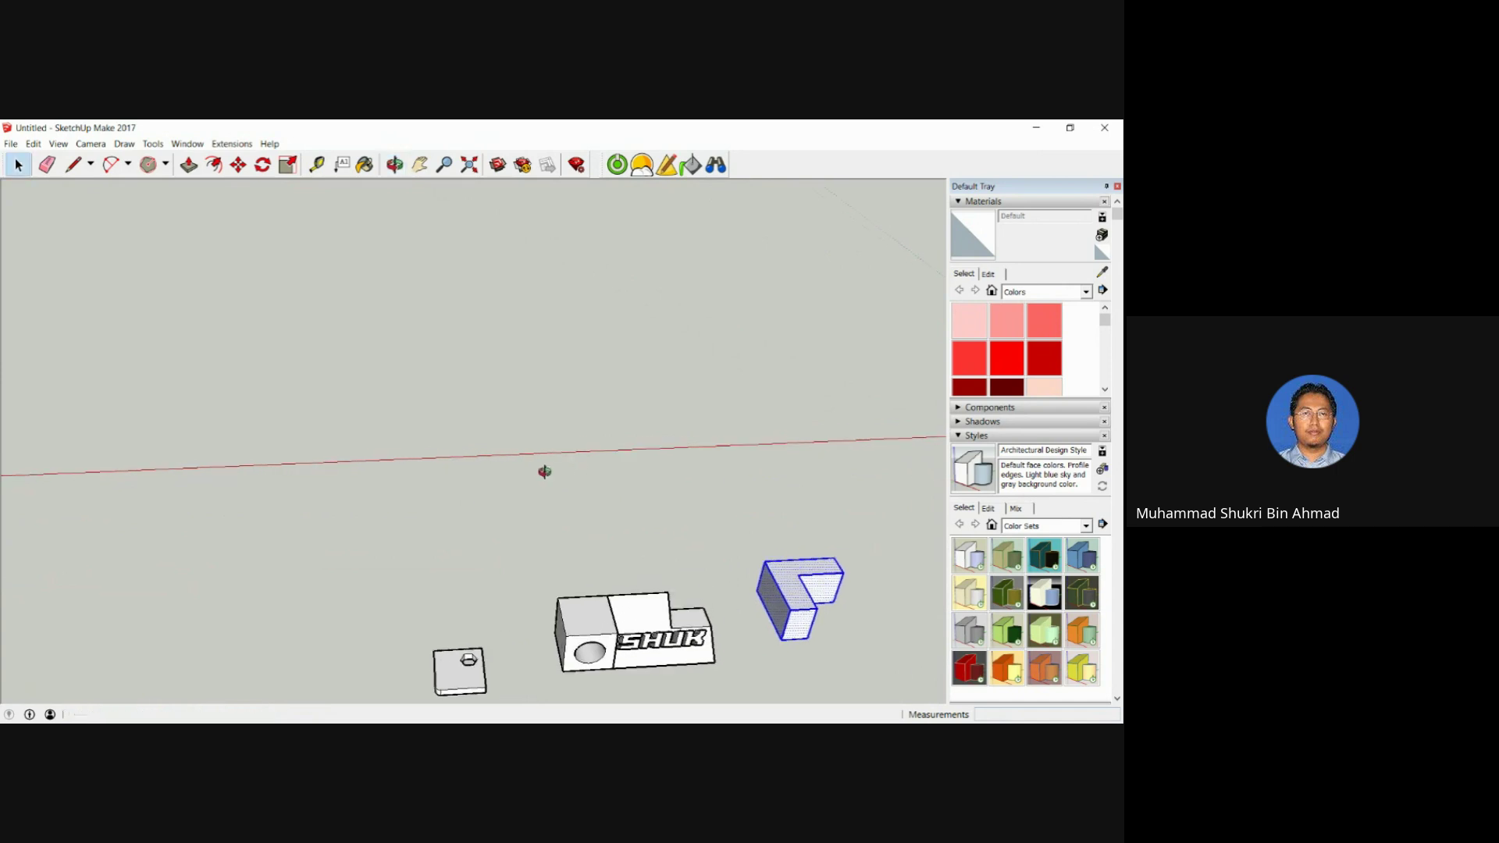
left_click(72, 165)
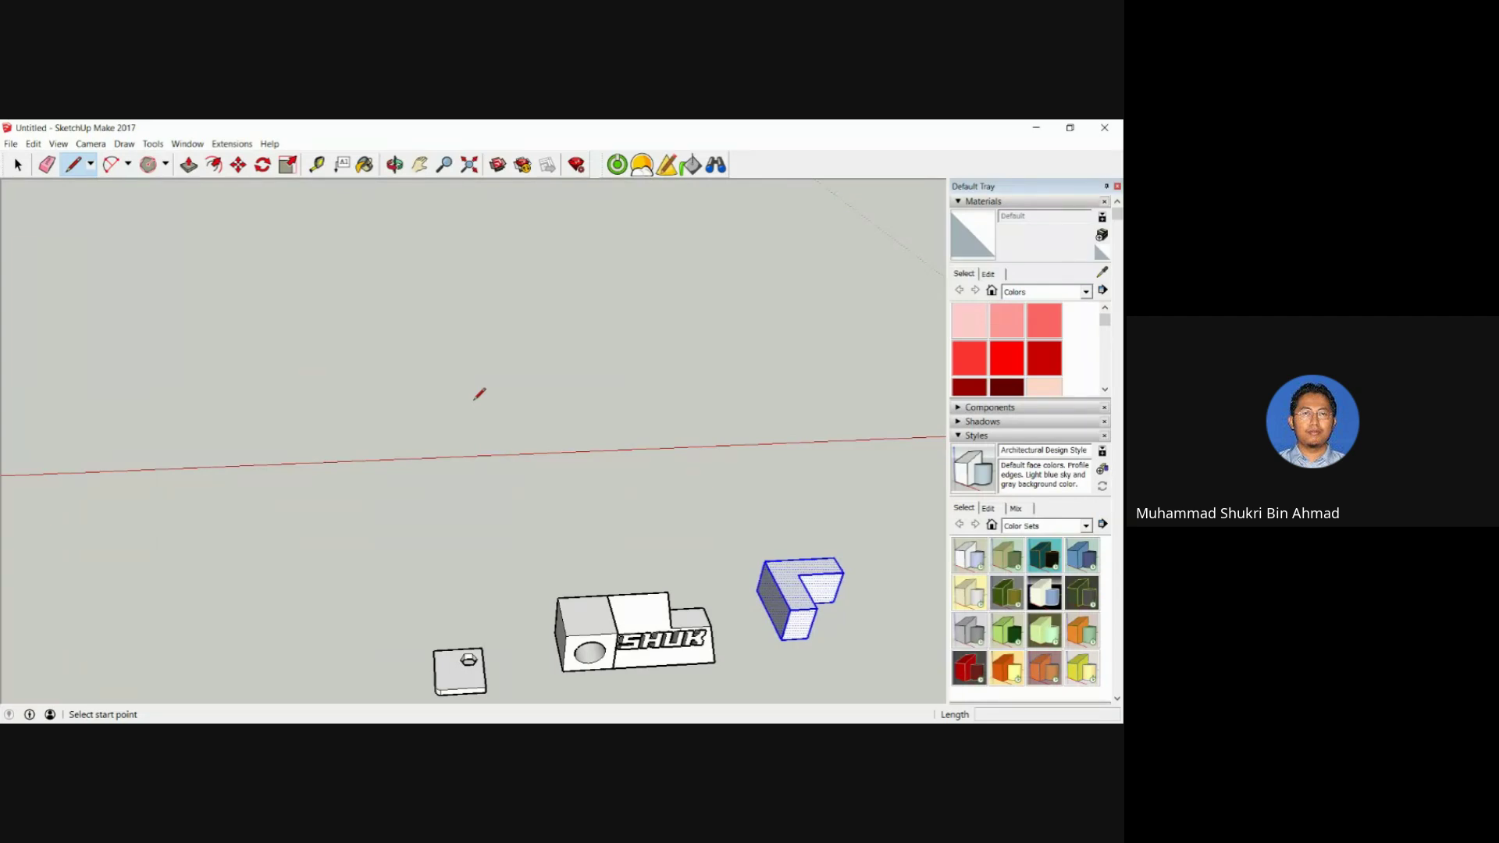
left_click(475, 399)
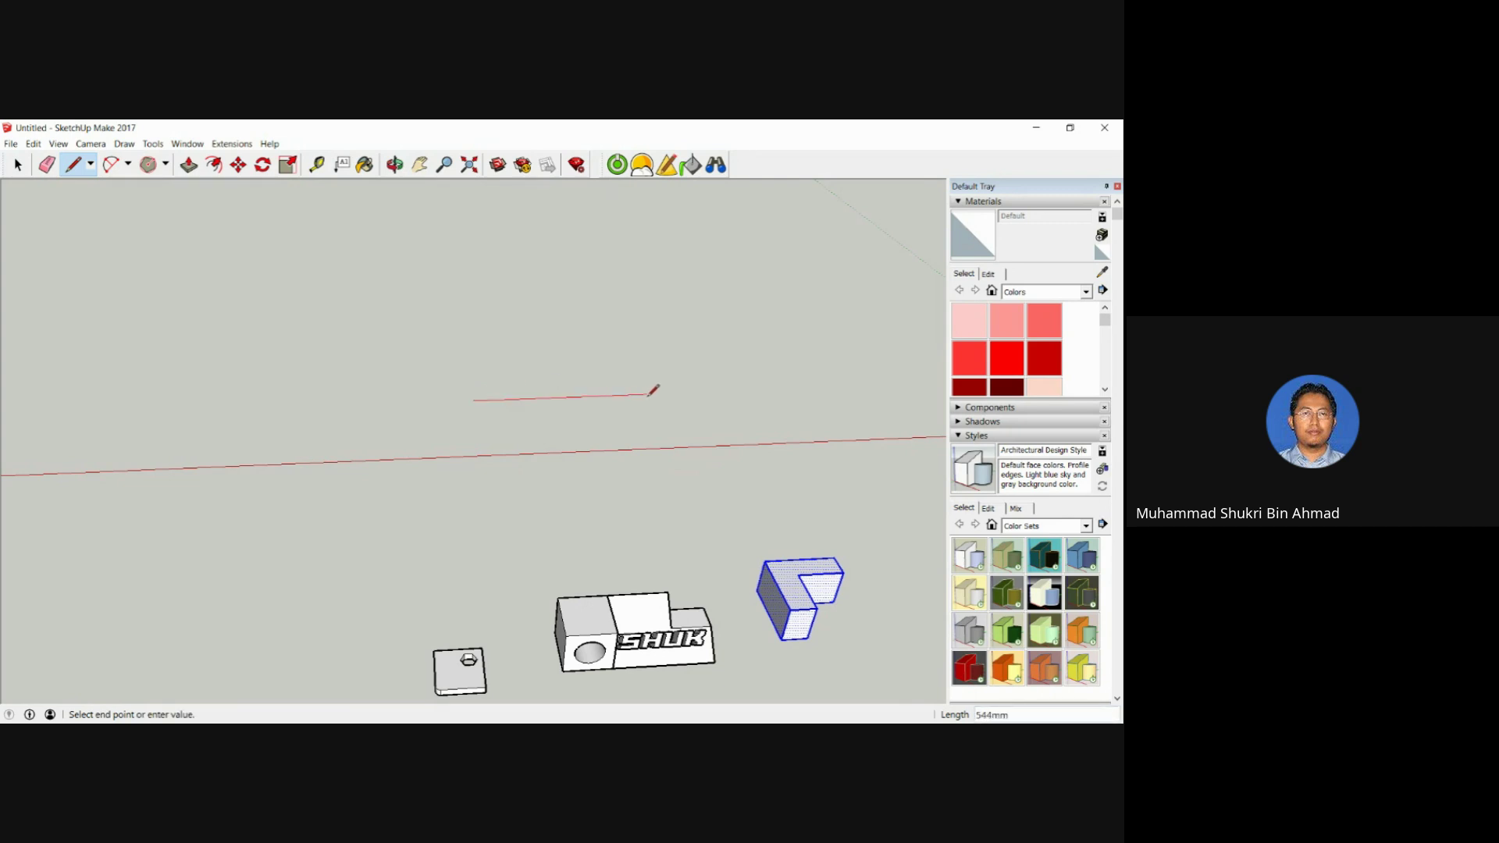
type("111mm")
key("Return")
scroll(504, 397, "up", 5)
middle_click_drag(503, 396, 542, 462)
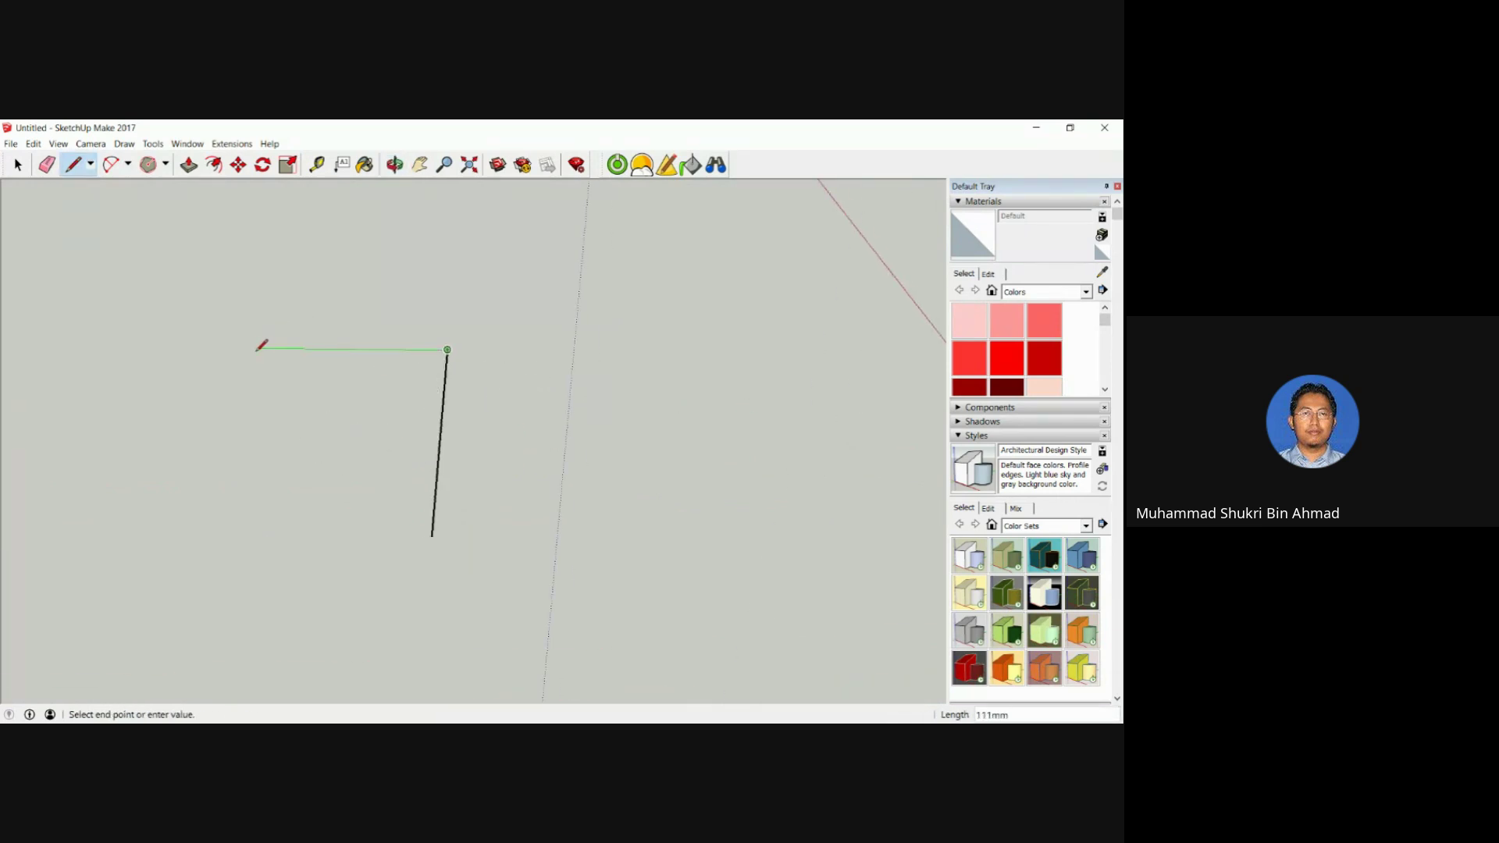
type("150")
key("Return")
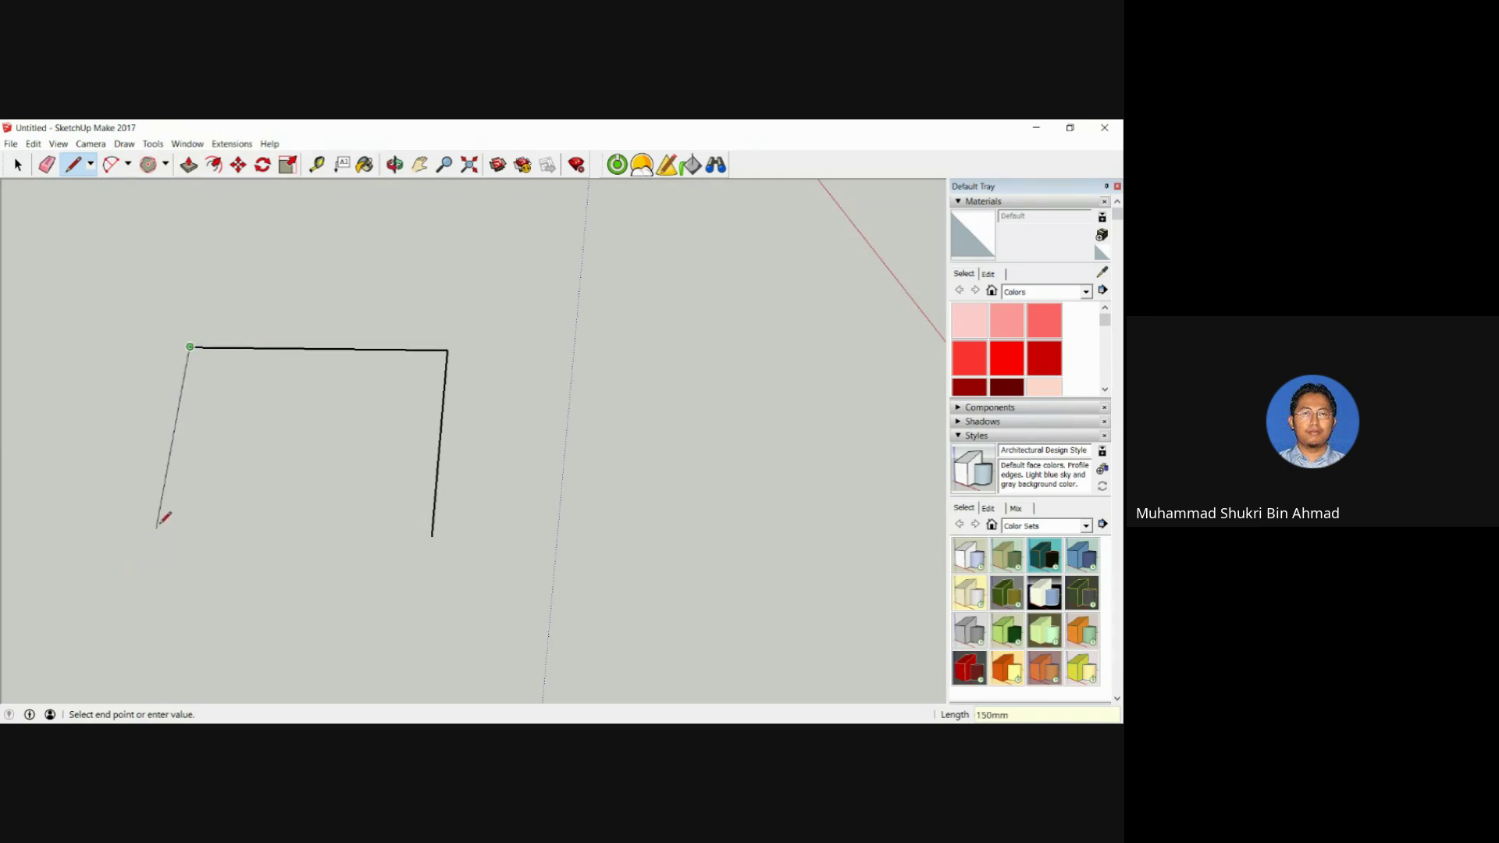
Add a 150 mm edge along the red axis and close the outline back at the starting point to form a face.
mouse_move(176, 514)
middle_mouse_down()
mouse_move(324, 502)
mouse_move(325, 438)
middle_mouse_up()
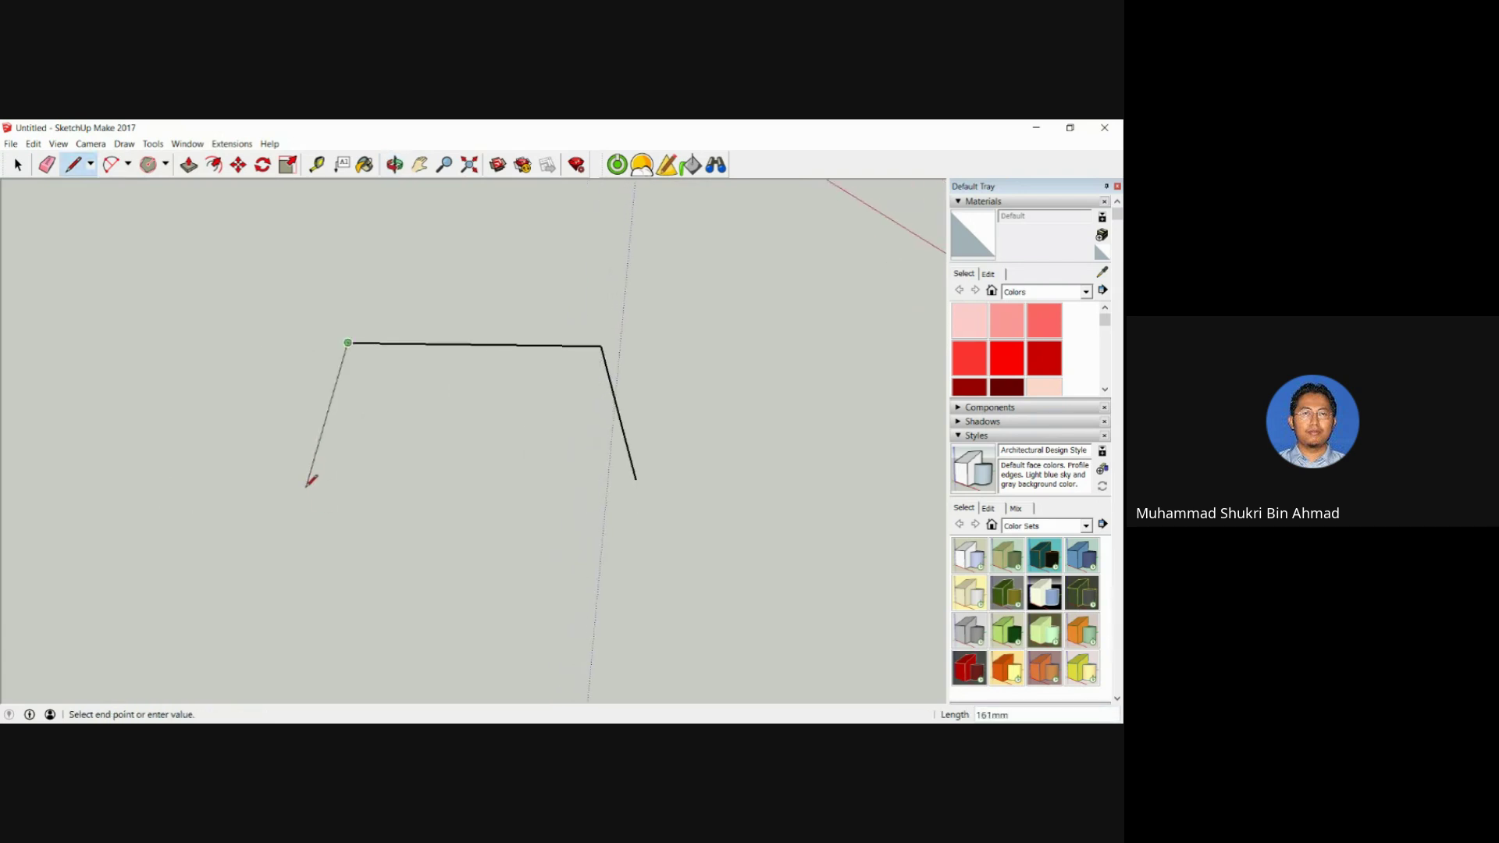
mouse_move(320, 498)
middle_mouse_down()
mouse_move(344, 502)
mouse_move(12, 477)
mouse_move(160, 478)
middle_mouse_up()
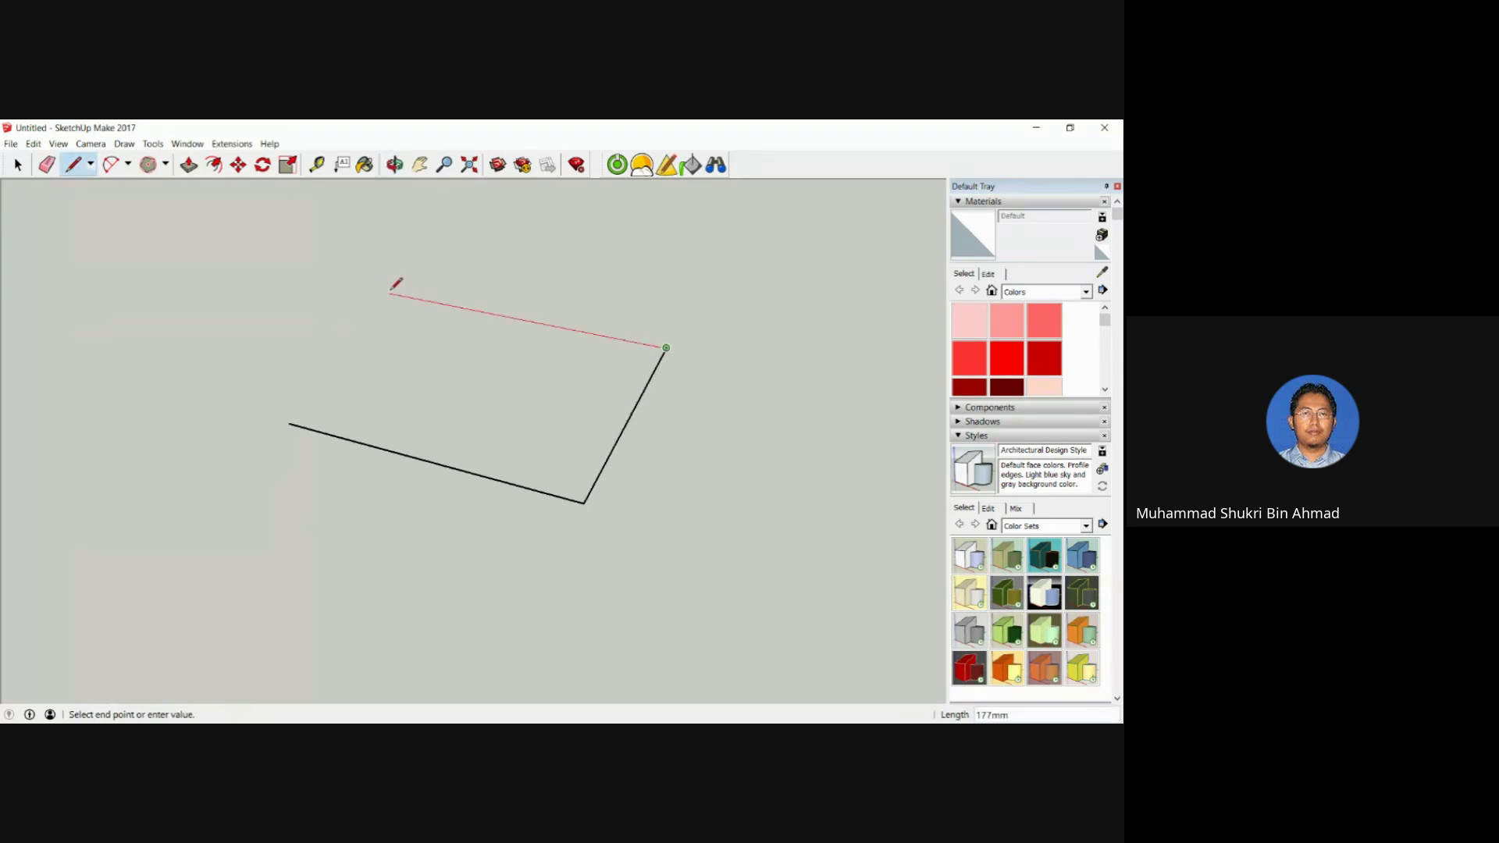
type("150")
key("Return")
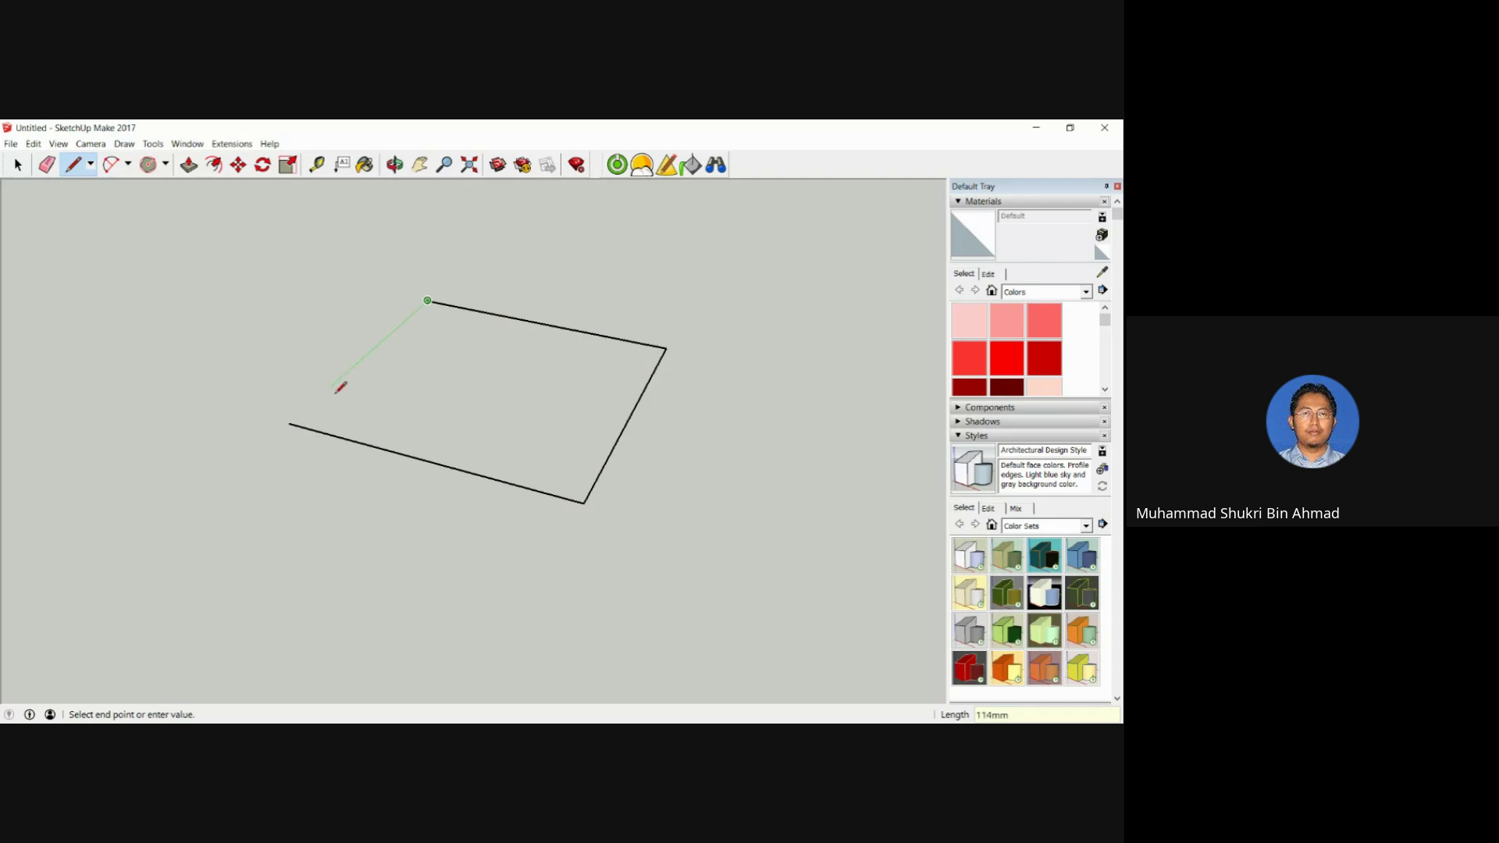
left_click(290, 423)
middle_click_drag(344, 404, 502, 442)
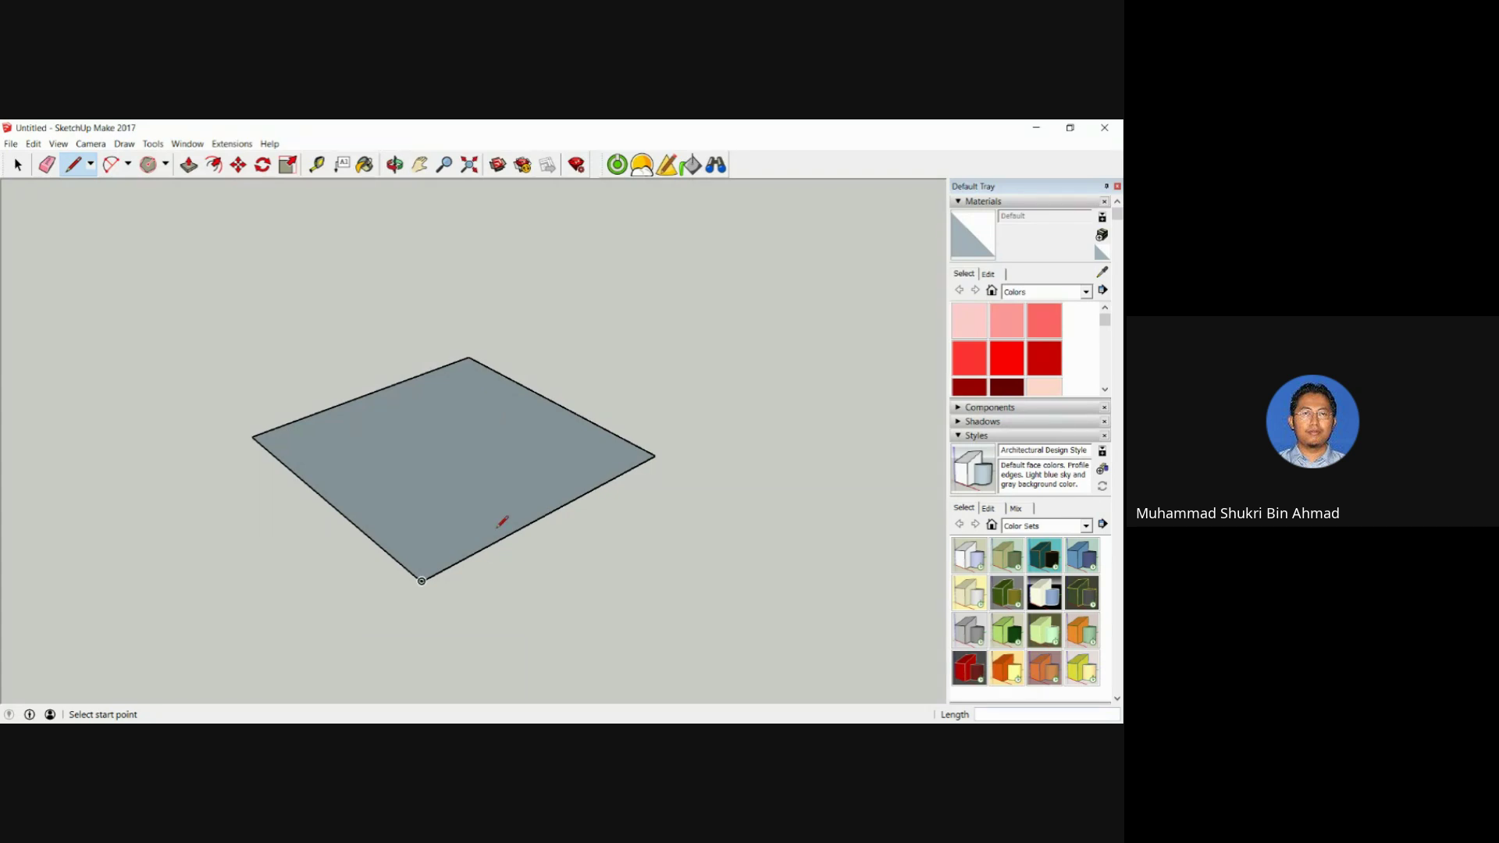
Push/Pull the new square face up 3 mm into a thin plate.
left_click(190, 167)
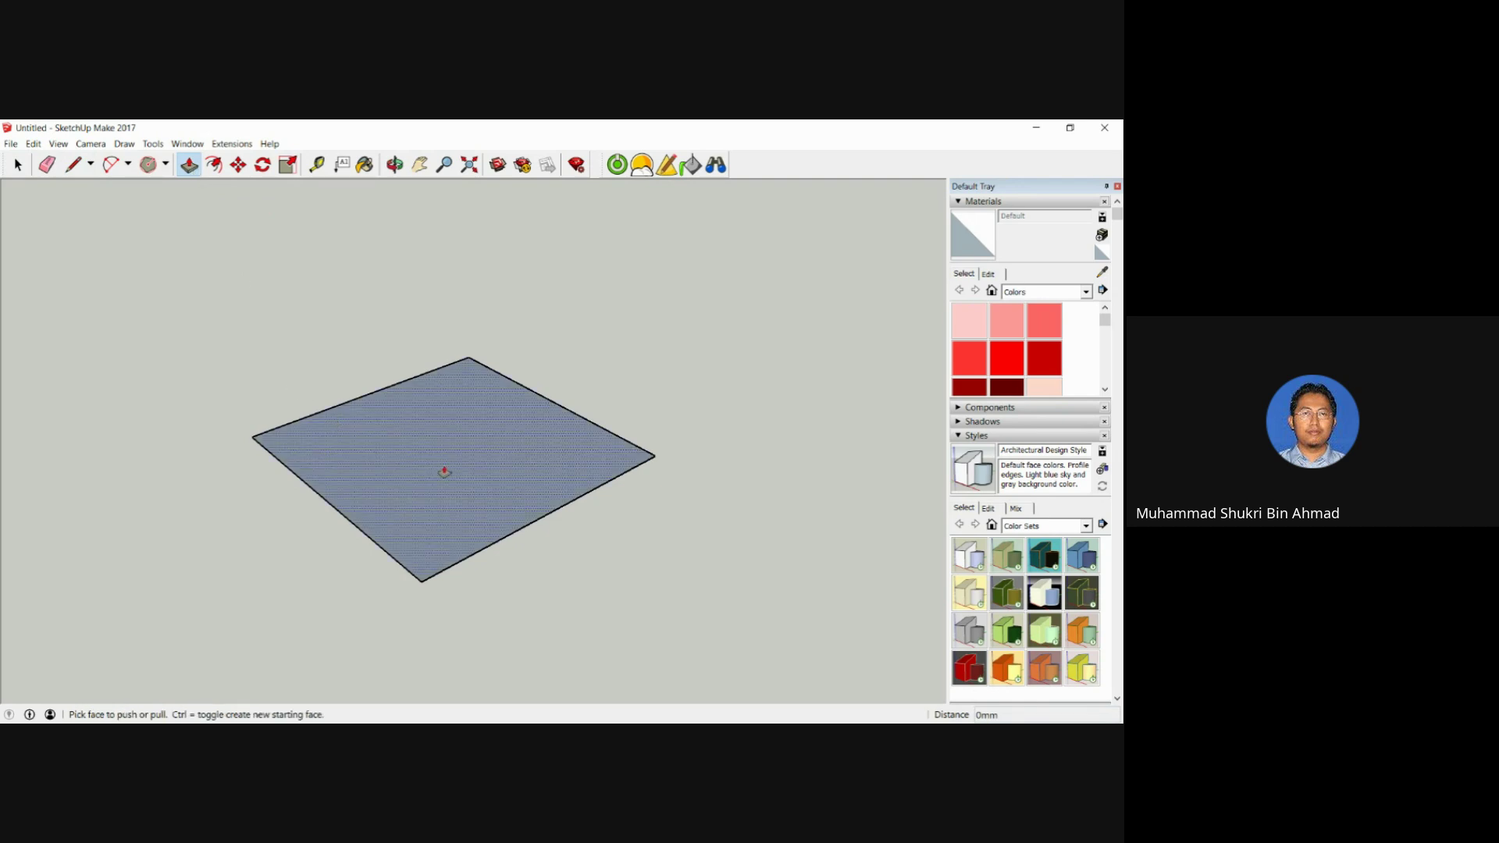
left_click_drag(472, 499, 474, 495)
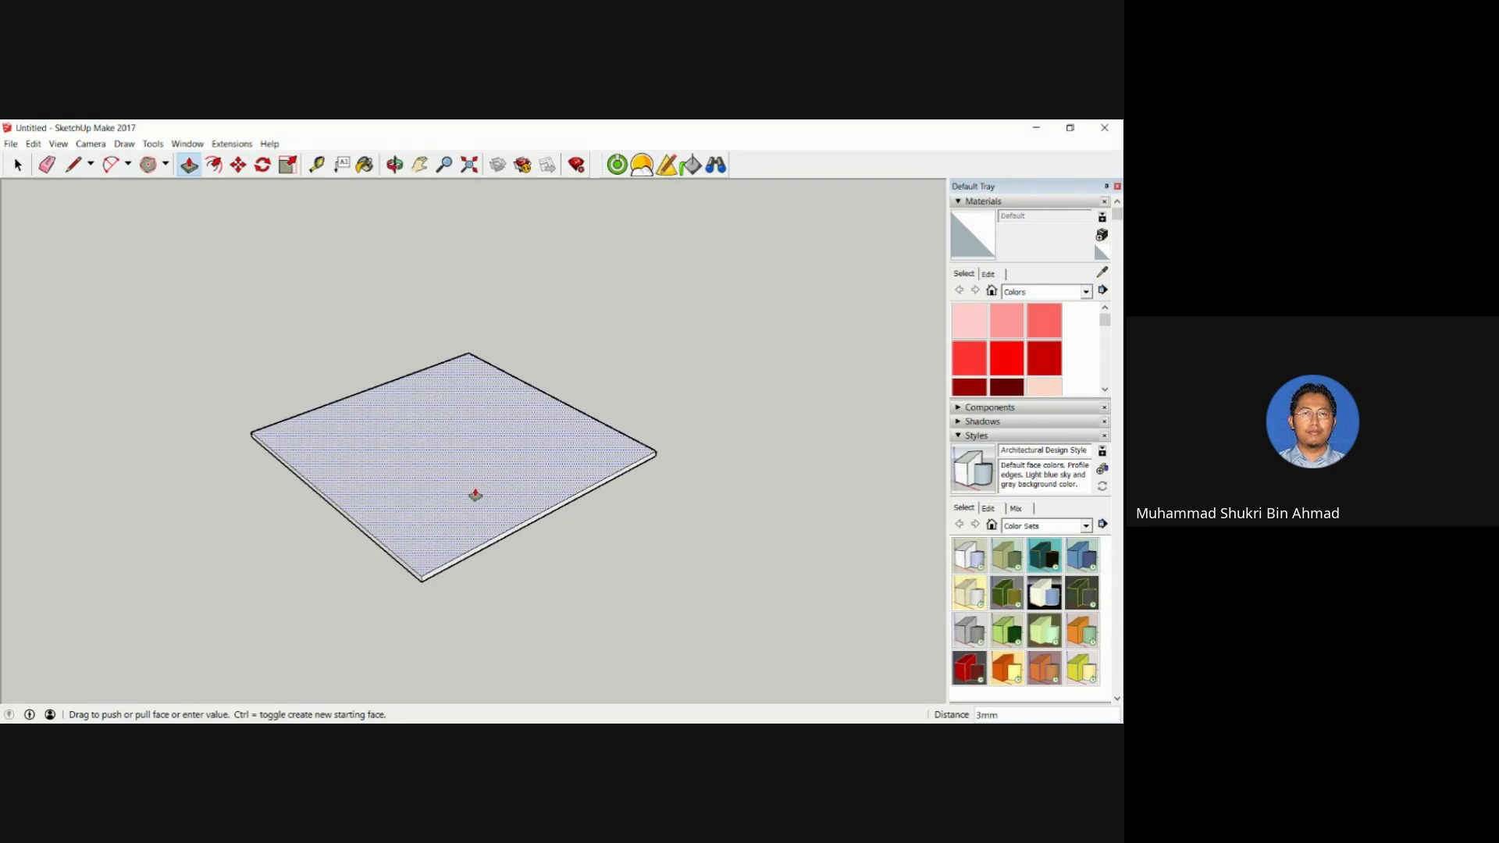
left_click(475, 495)
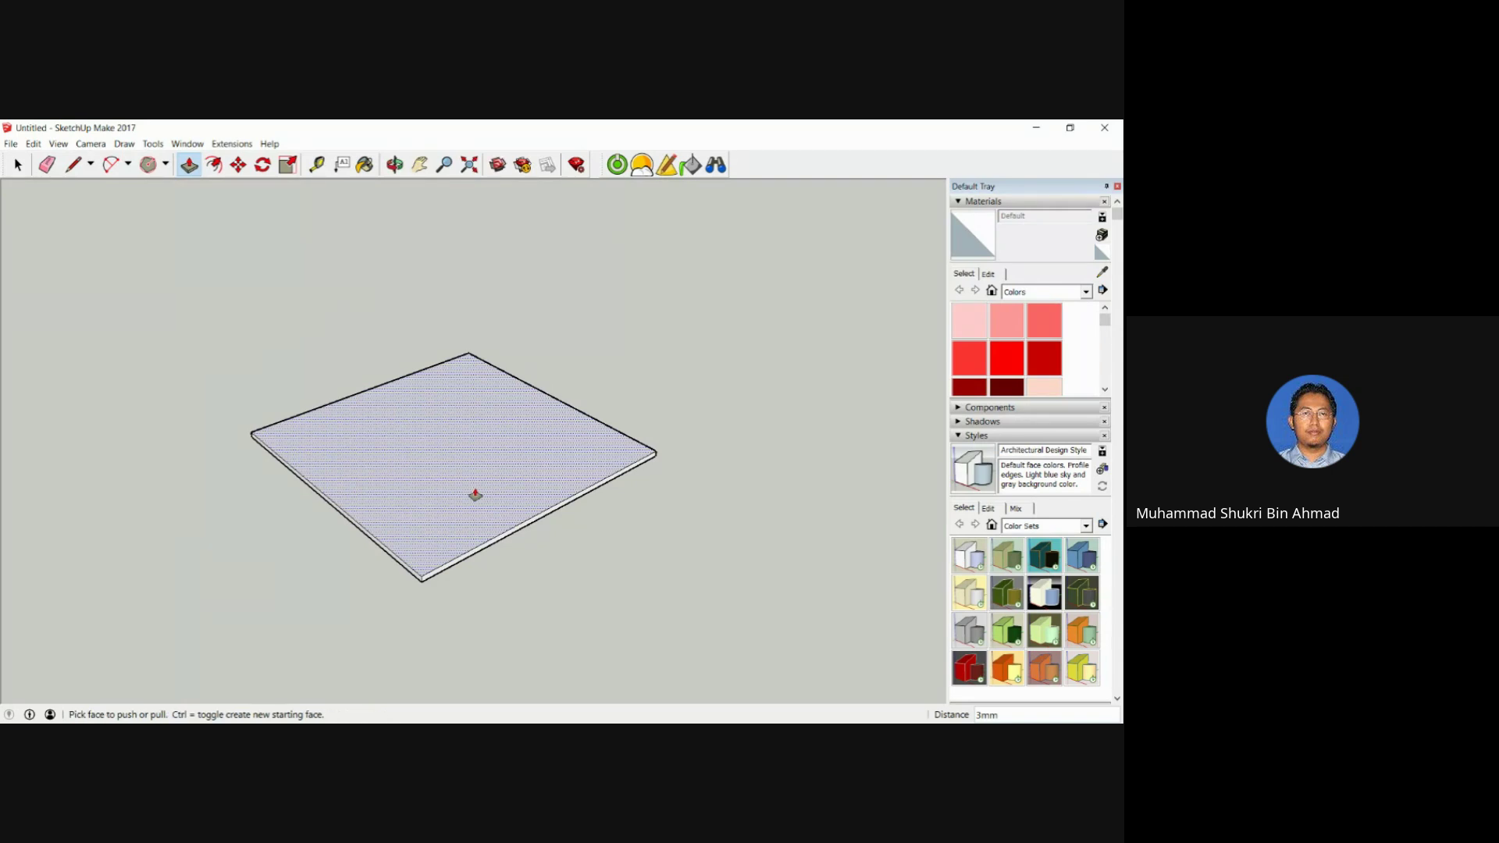
key("o")
left_click_drag(489, 512, 297, 388)
key("p")
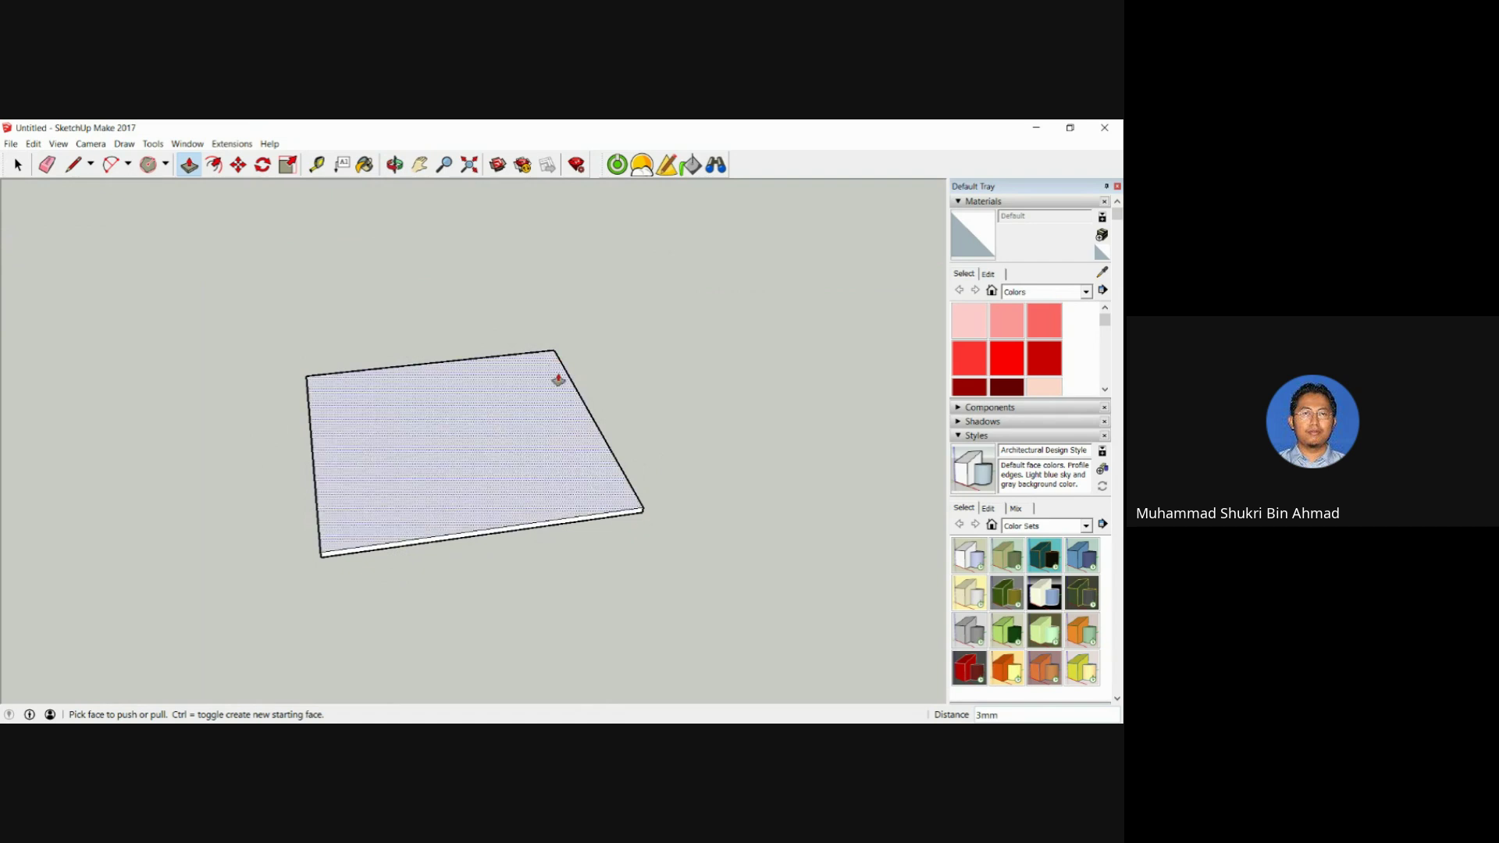
Draw a dividing edge across the plate's top face, starting 50 mm from a corner and running parallel to the plate's side.
mouse_move(461, 445)
middle_mouse_down()
mouse_move(541, 435)
mouse_move(515, 492)
mouse_move(466, 460)
middle_mouse_up()
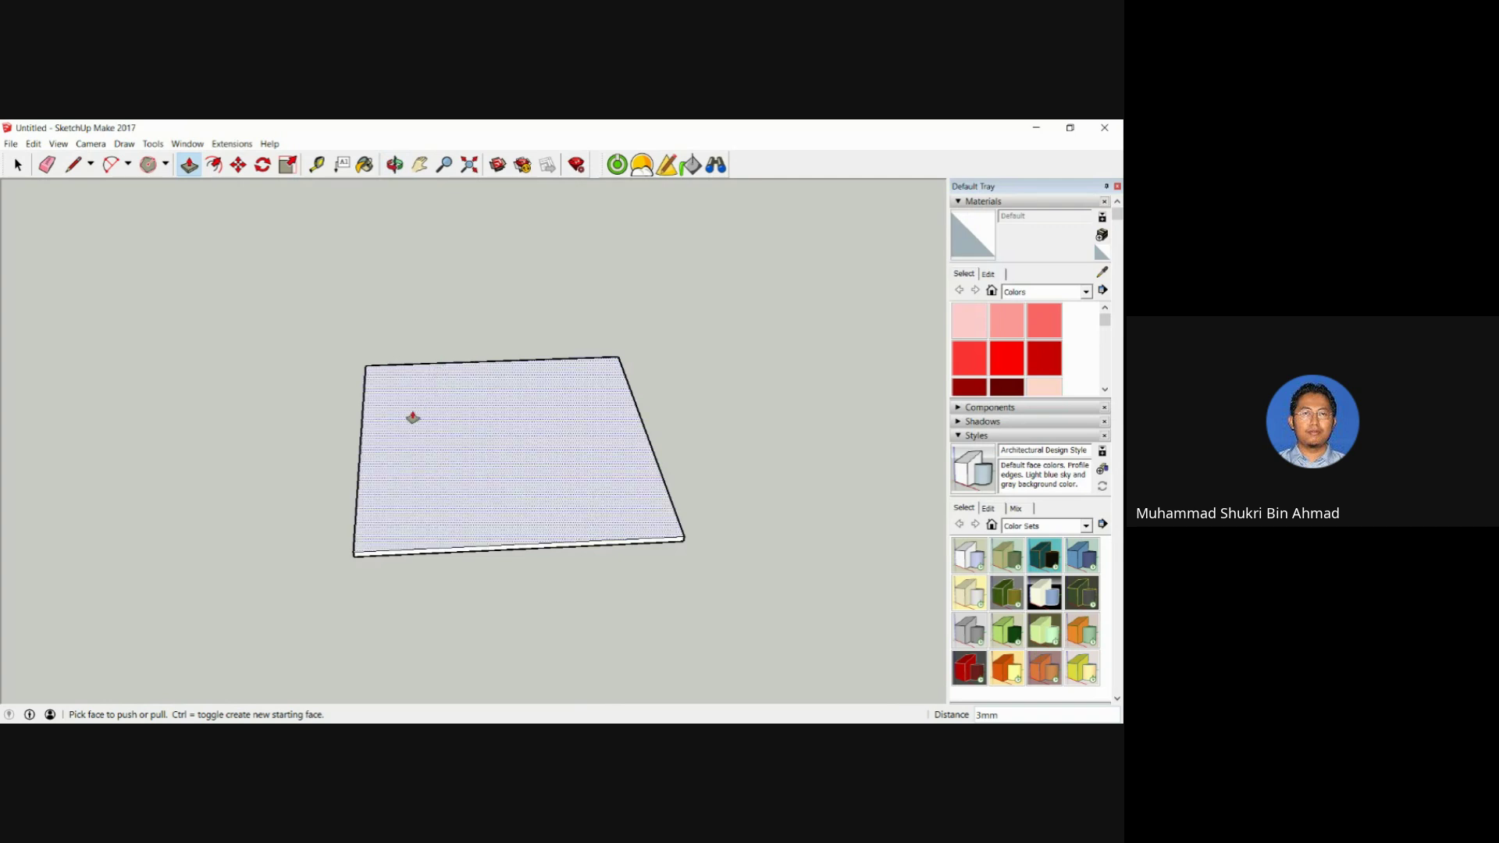
left_click(72, 167)
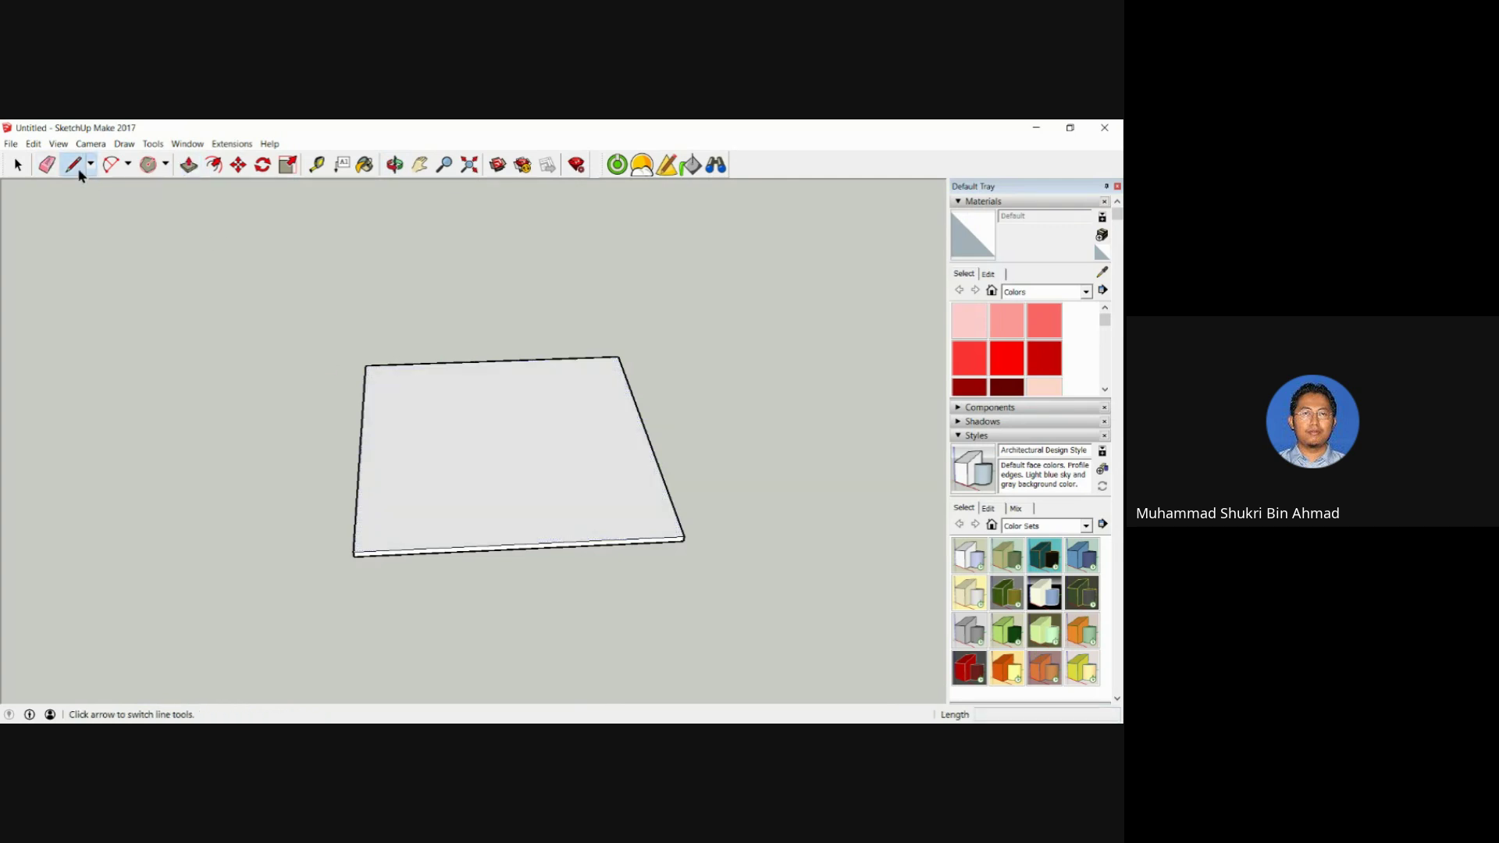
middle_click_drag(291, 368, 510, 360)
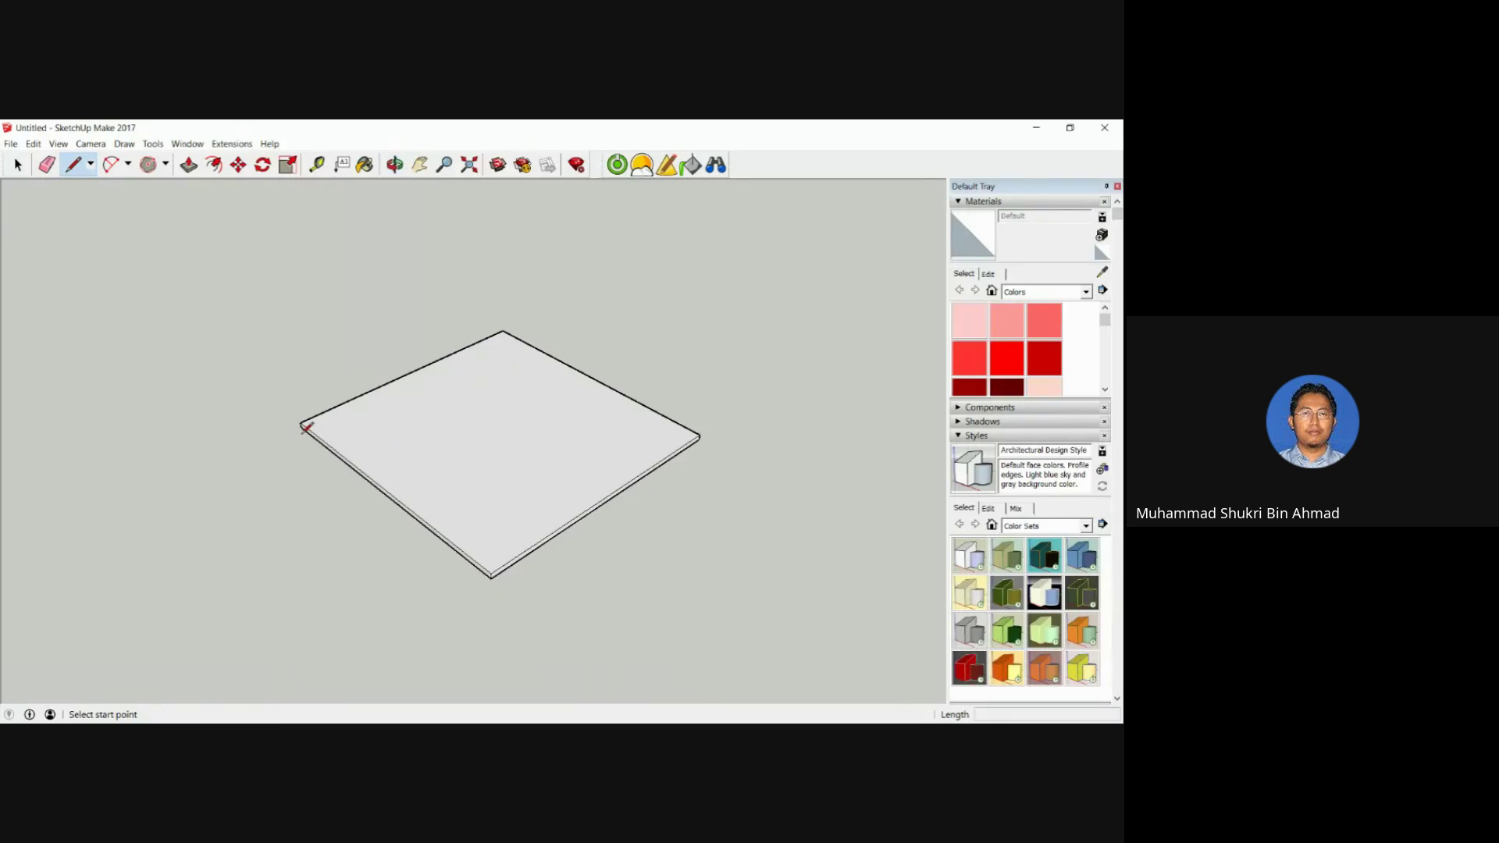
scroll(300, 423, "up", 2)
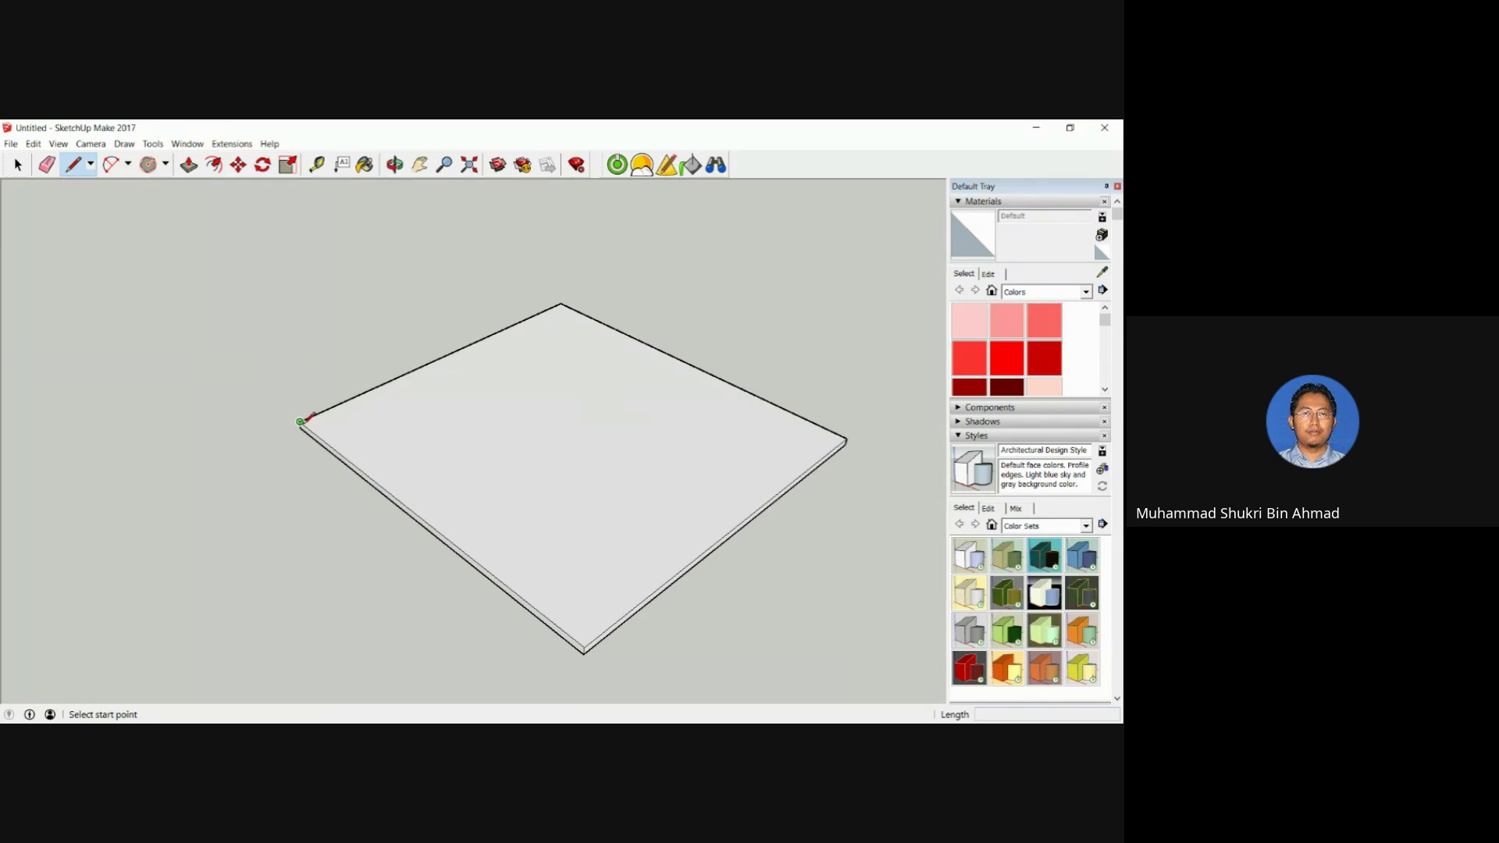
left_click(301, 422)
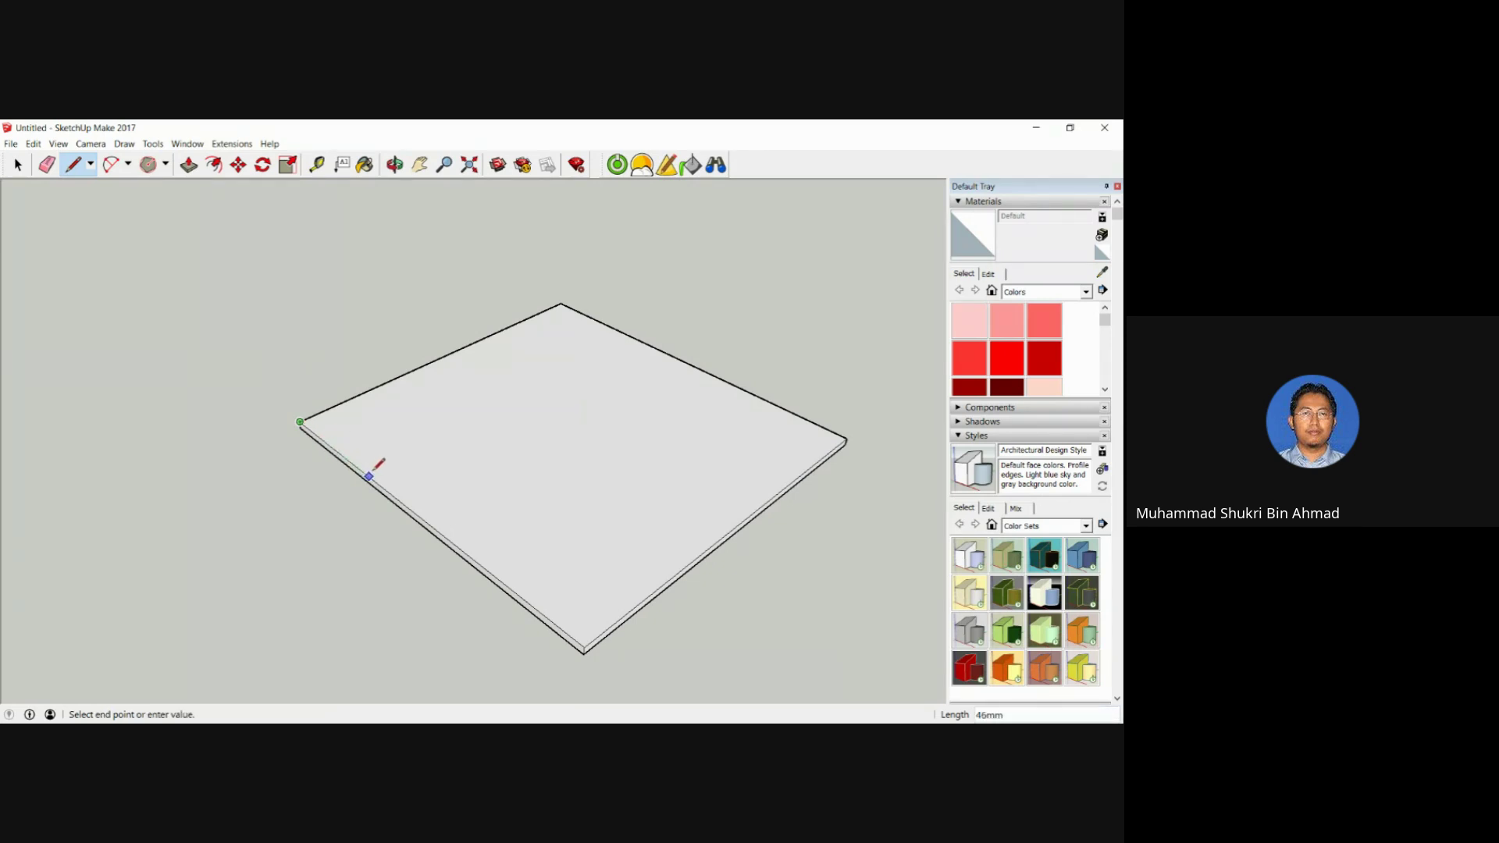
key("Escape")
left_click(378, 479)
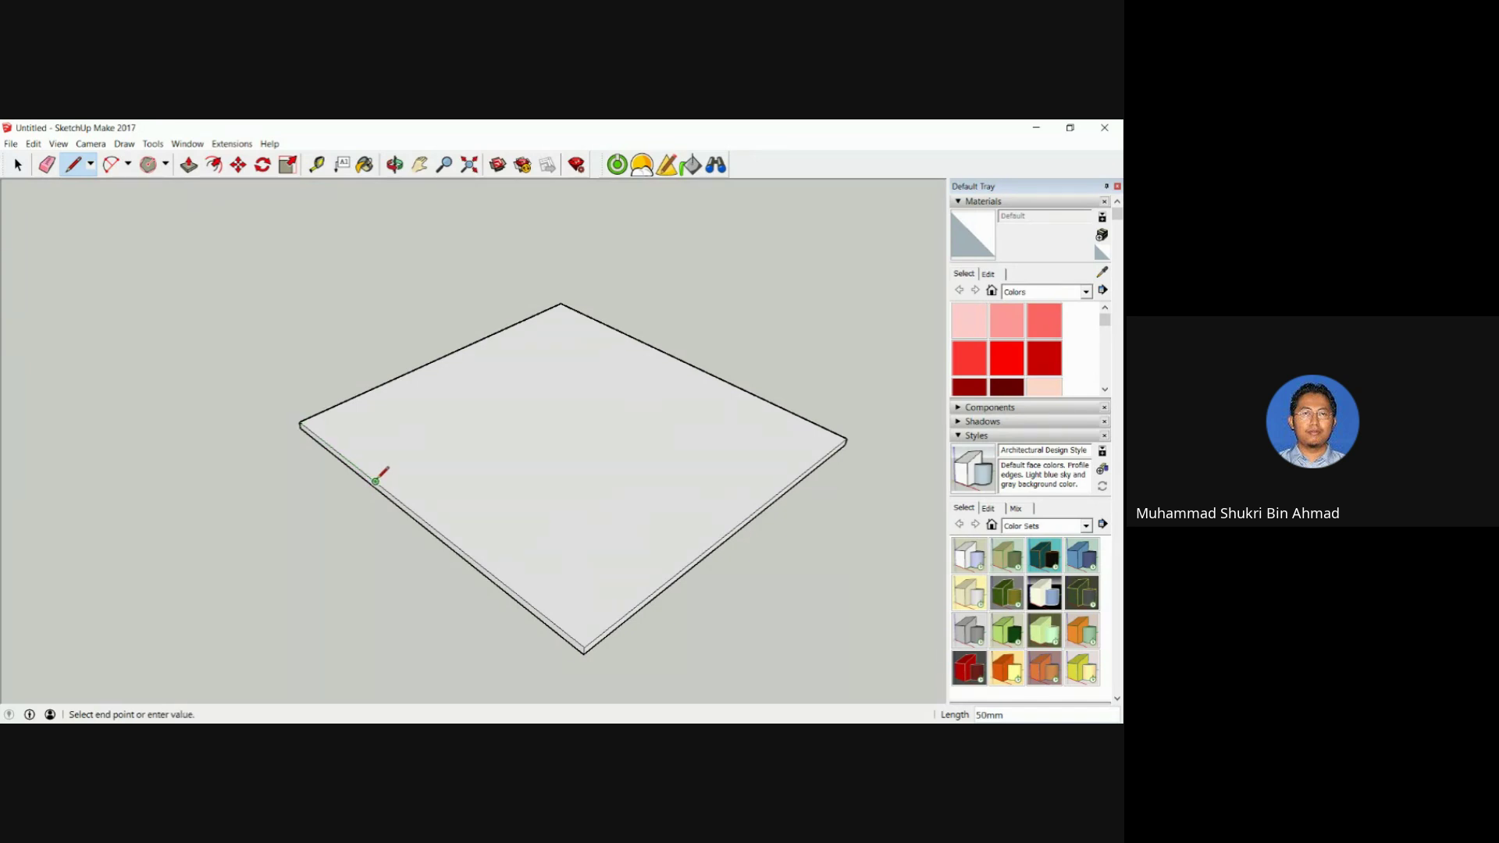
left_click(640, 340)
middle_click_drag(663, 365, 440, 421)
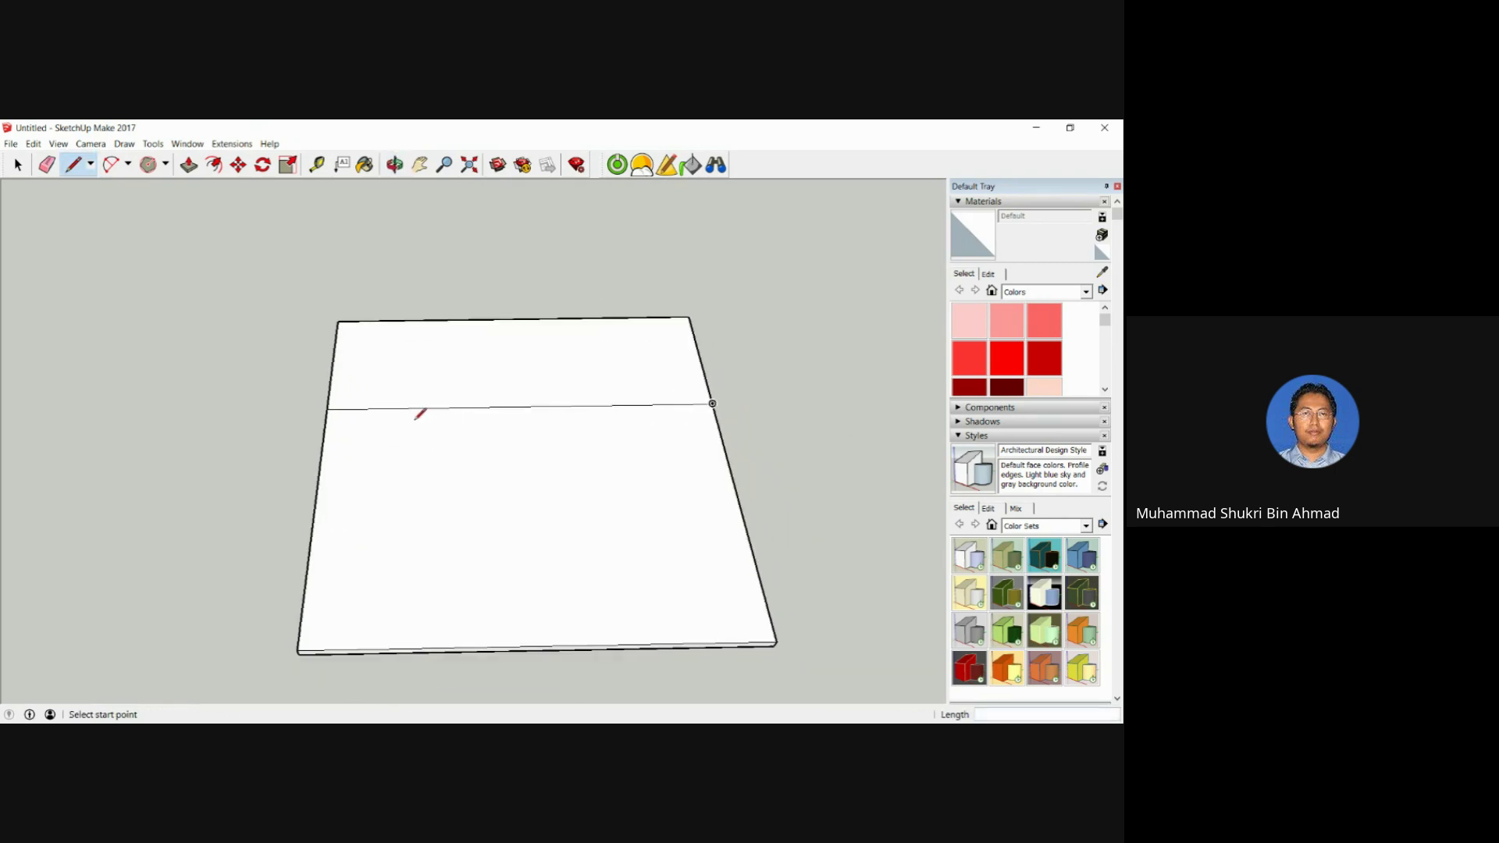
Divide the narrow strip on the plate with two 50 mm cross edges, one near each end, leaving a wider middle section.
left_click(328, 409)
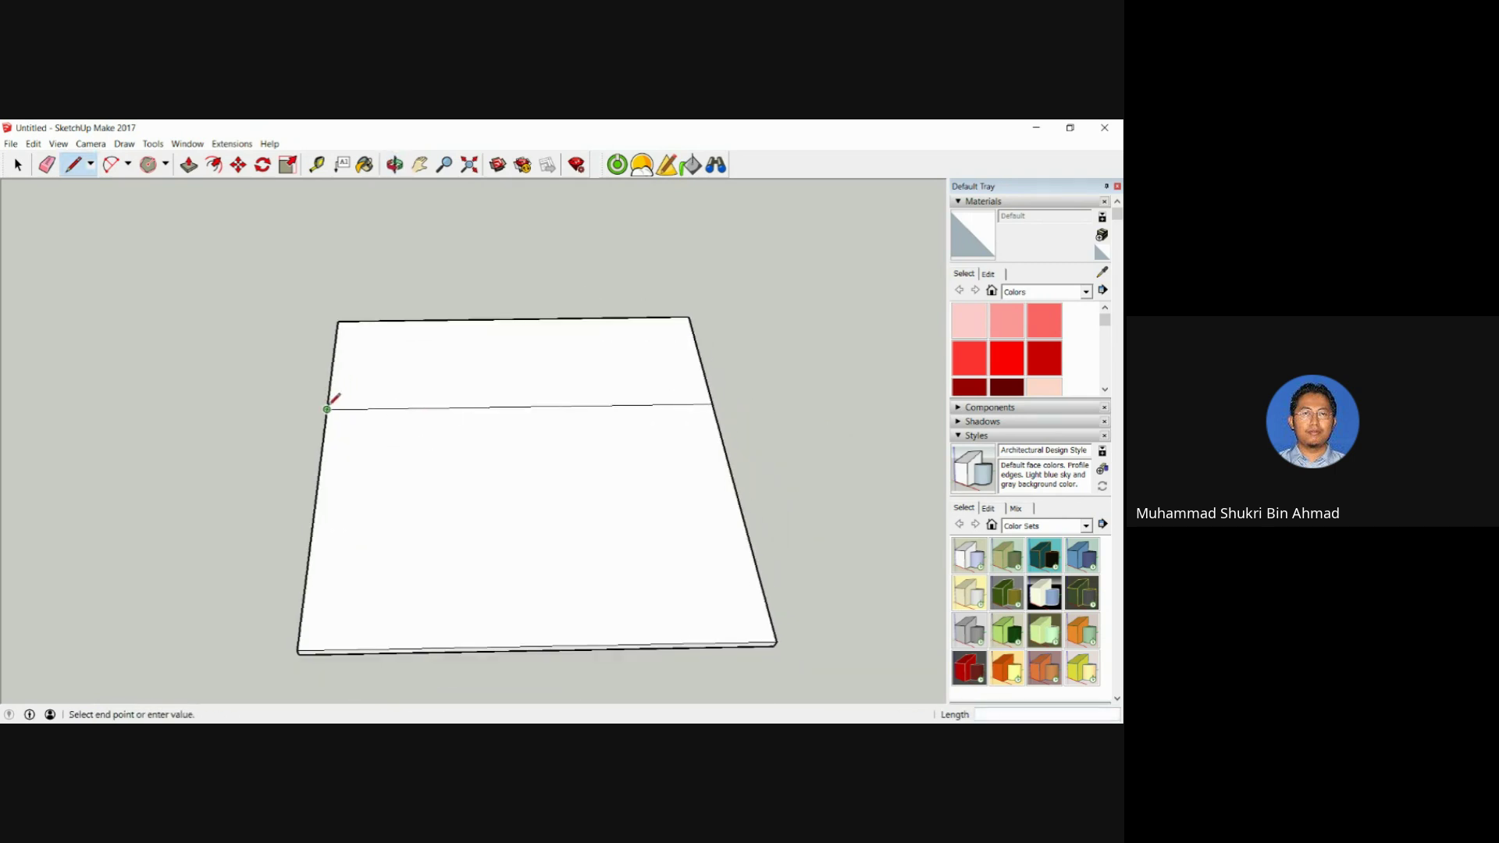
left_click(418, 407)
left_click(417, 407)
left_click(420, 318)
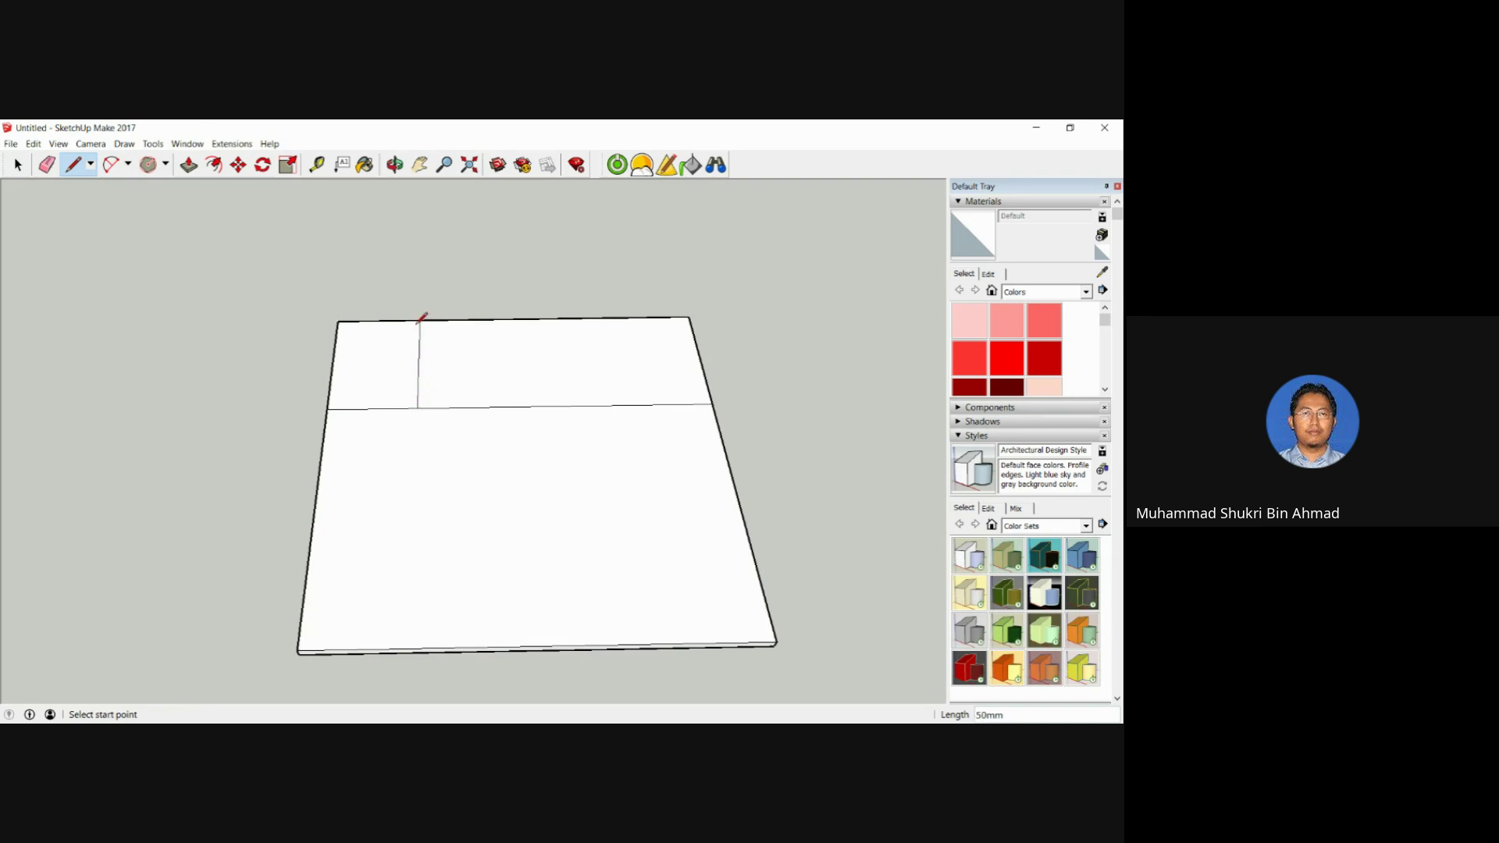
left_click(712, 404)
left_click(623, 404)
left_click(623, 405)
left_click(613, 316)
Push/Pull both end sections of the strip down 3 mm to cut away the plate's corners and leave a central tab.
mouse_move(613, 311)
middle_mouse_down()
mouse_move(585, 408)
mouse_move(622, 435)
mouse_move(342, 503)
middle_mouse_up()
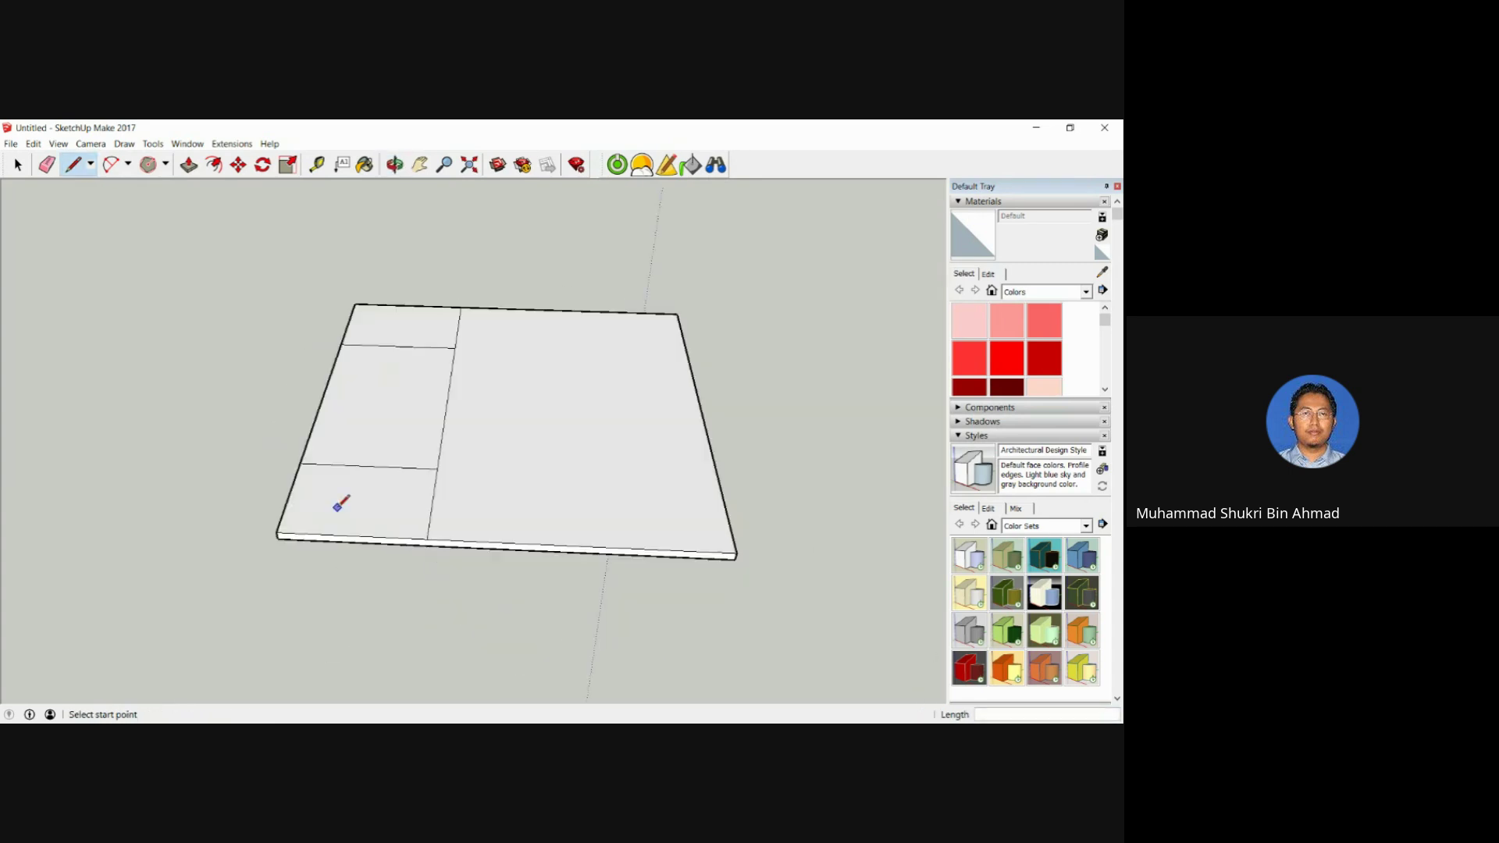
left_click(188, 164)
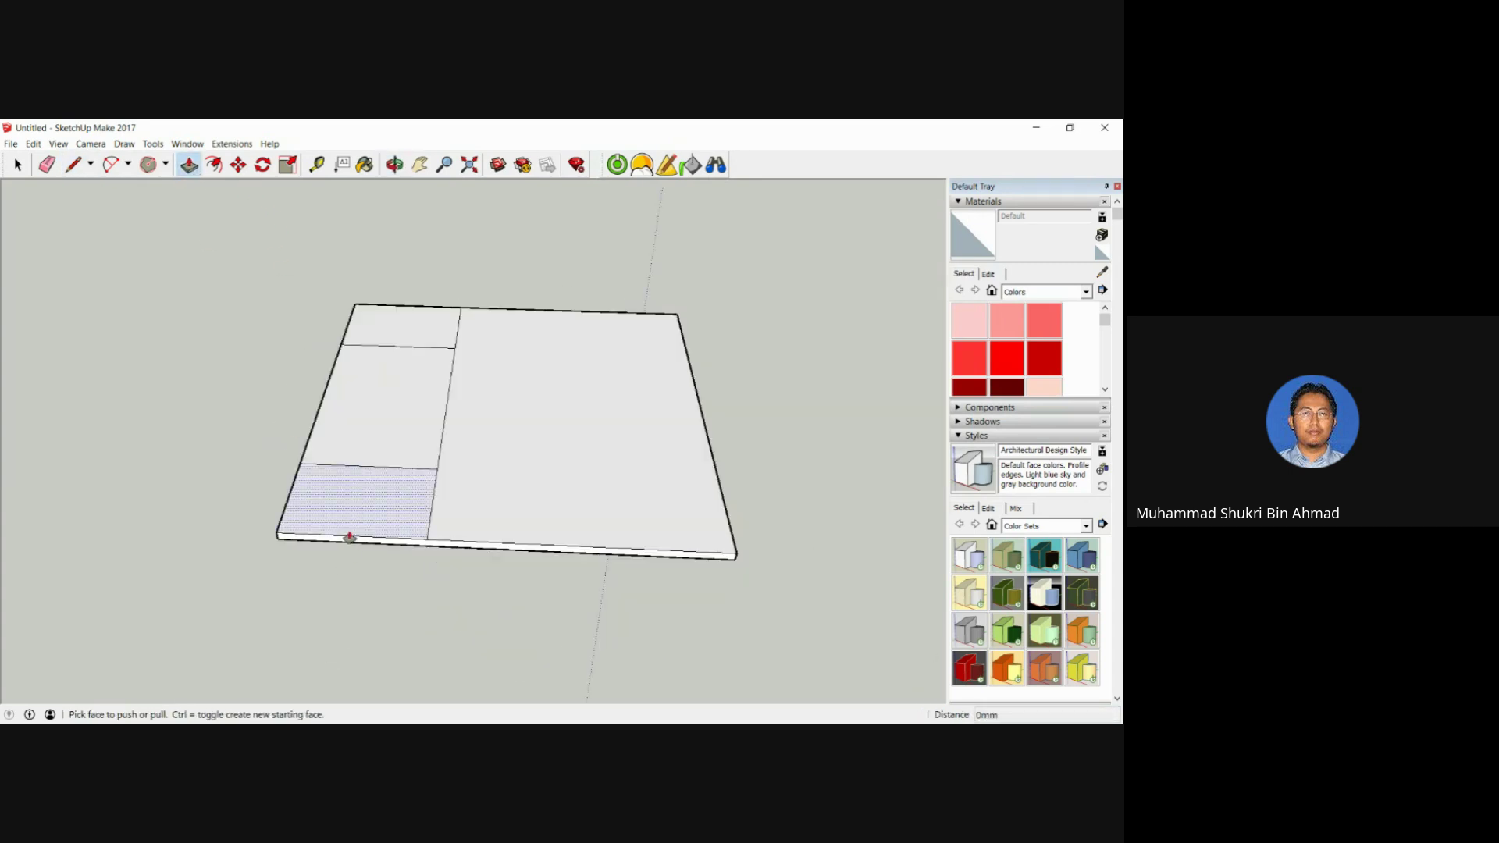
left_click(349, 538)
left_click(341, 542)
middle_click_drag(546, 498, 555, 372)
left_click(695, 530)
left_click(693, 538)
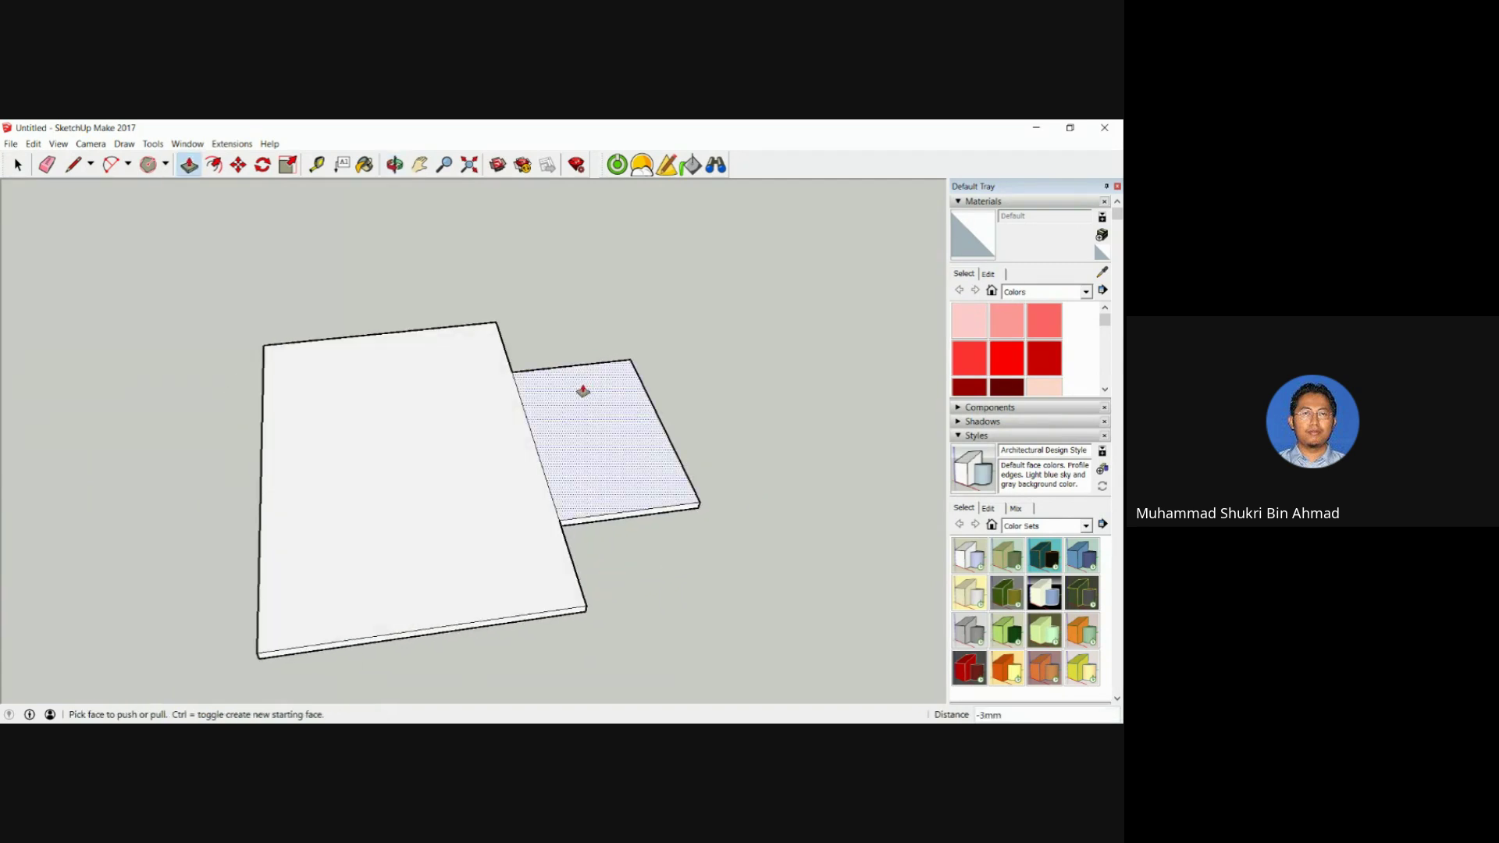
Push/Pull the top face of the central tab up 20 mm into a raised block.
left_click(189, 167)
left_click(569, 398)
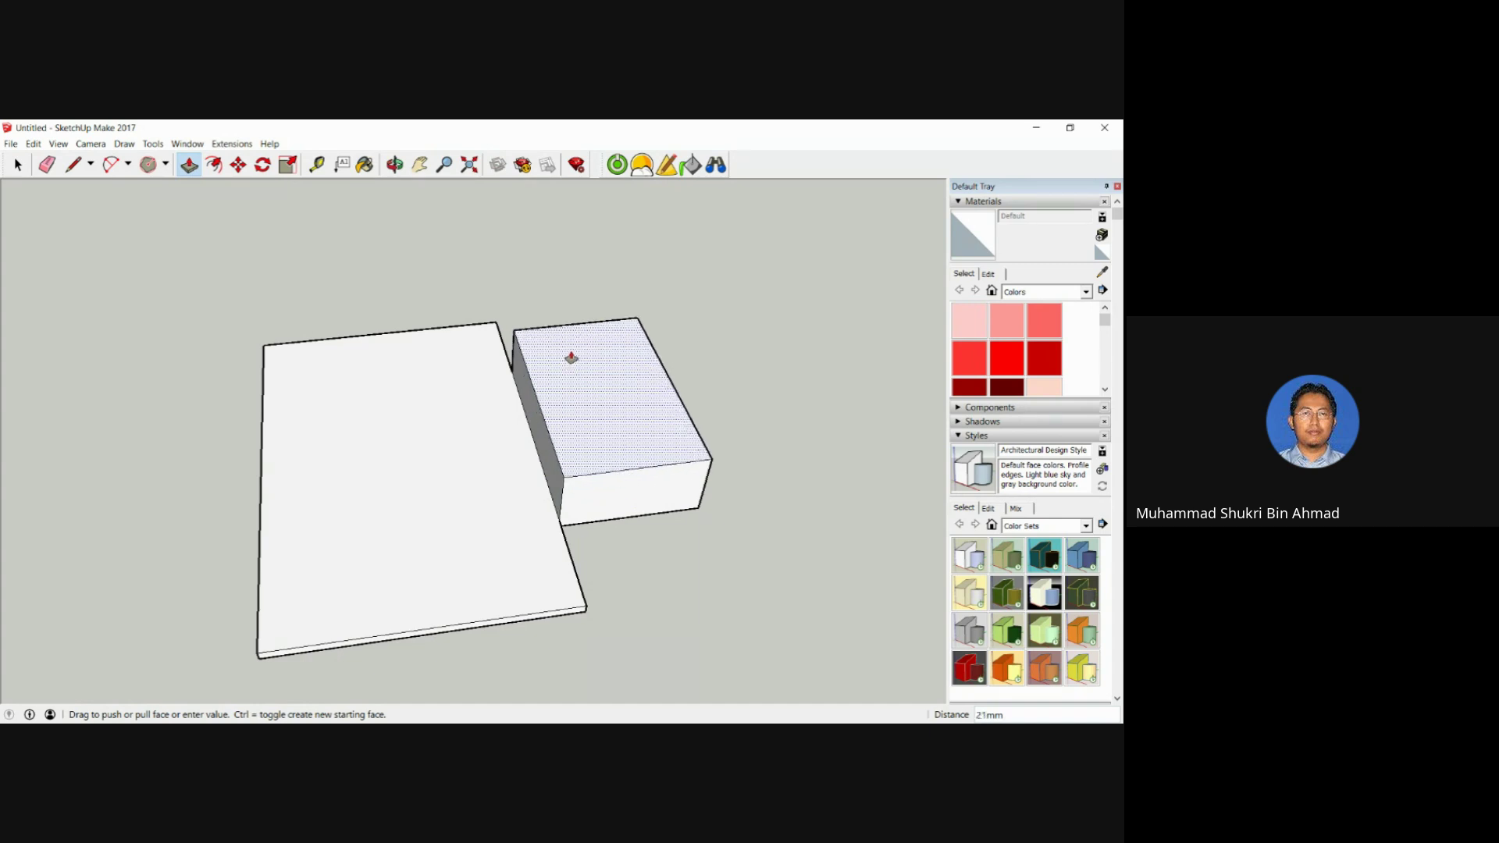
left_click(569, 356)
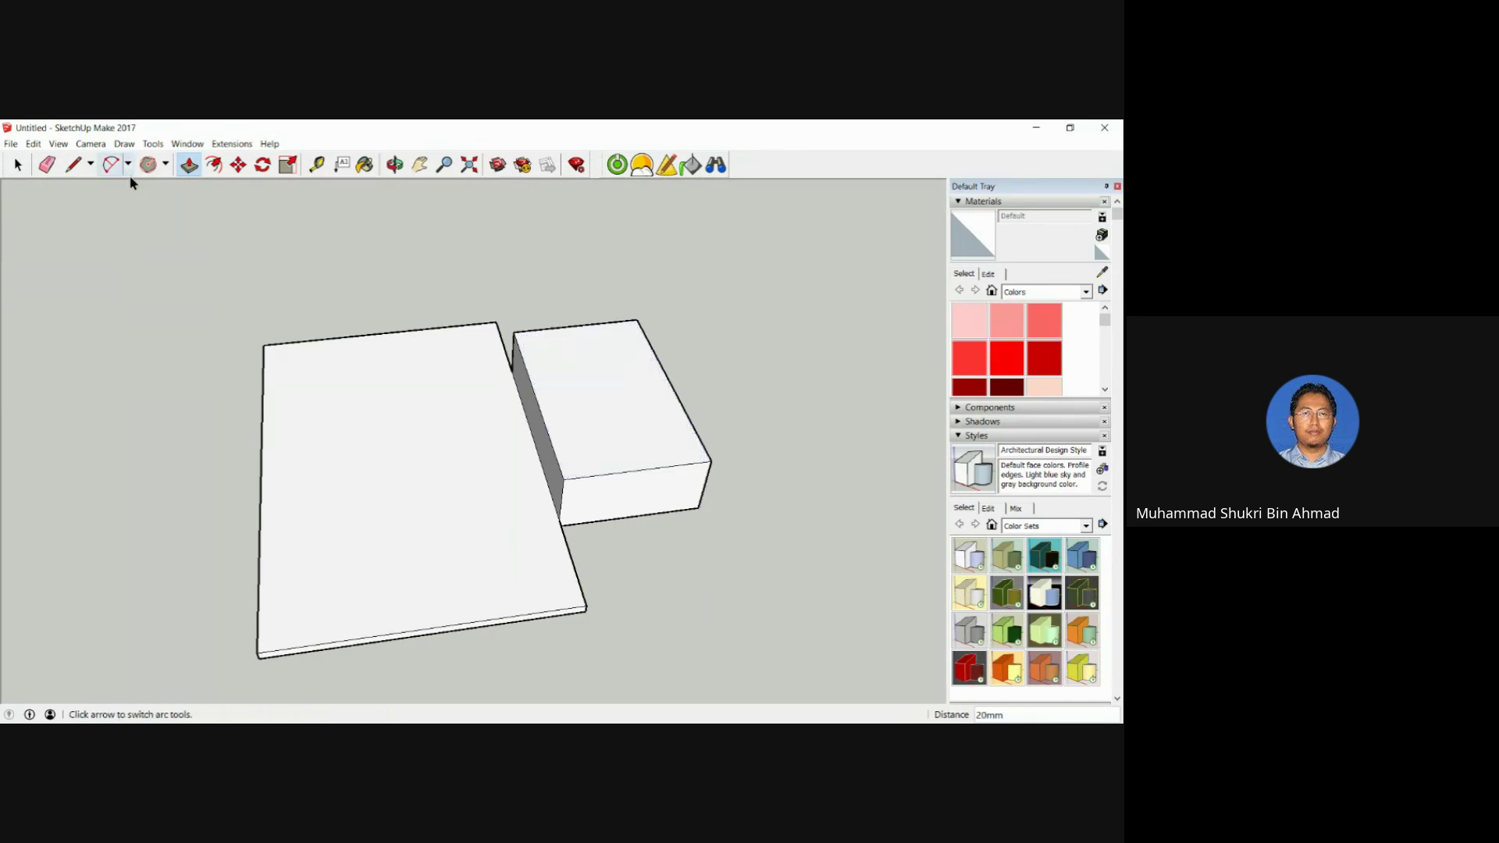
Draw an 80 mm centre line lengthwise on the block's top face, with a parallel line close on each side of it.
left_click(73, 164)
left_click(577, 326)
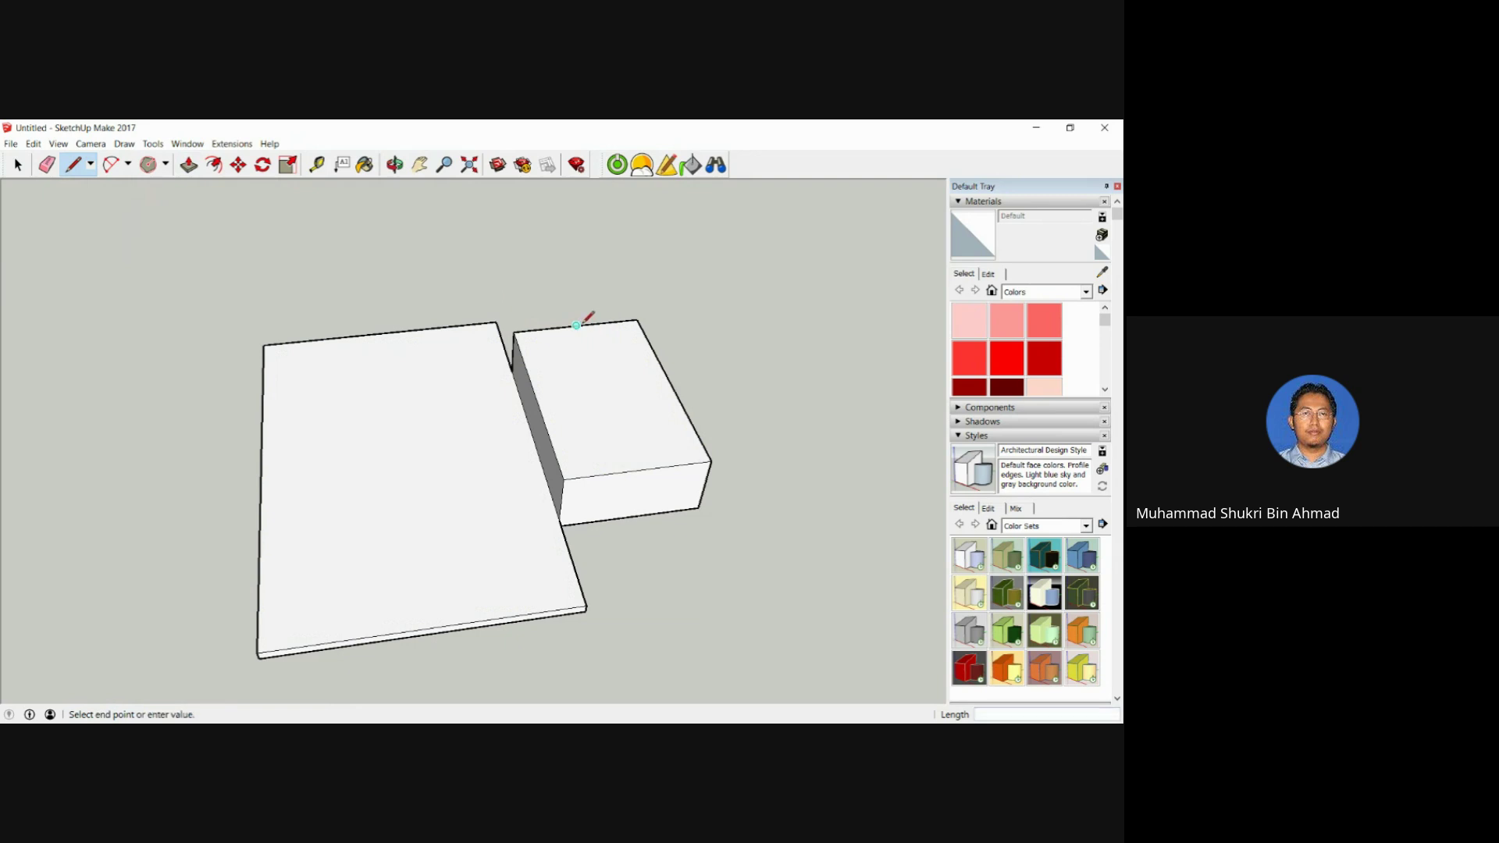
left_click(639, 469)
left_click(638, 469)
key("Escape")
left_click(656, 467)
left_click(597, 325)
left_click(657, 467)
key("Escape")
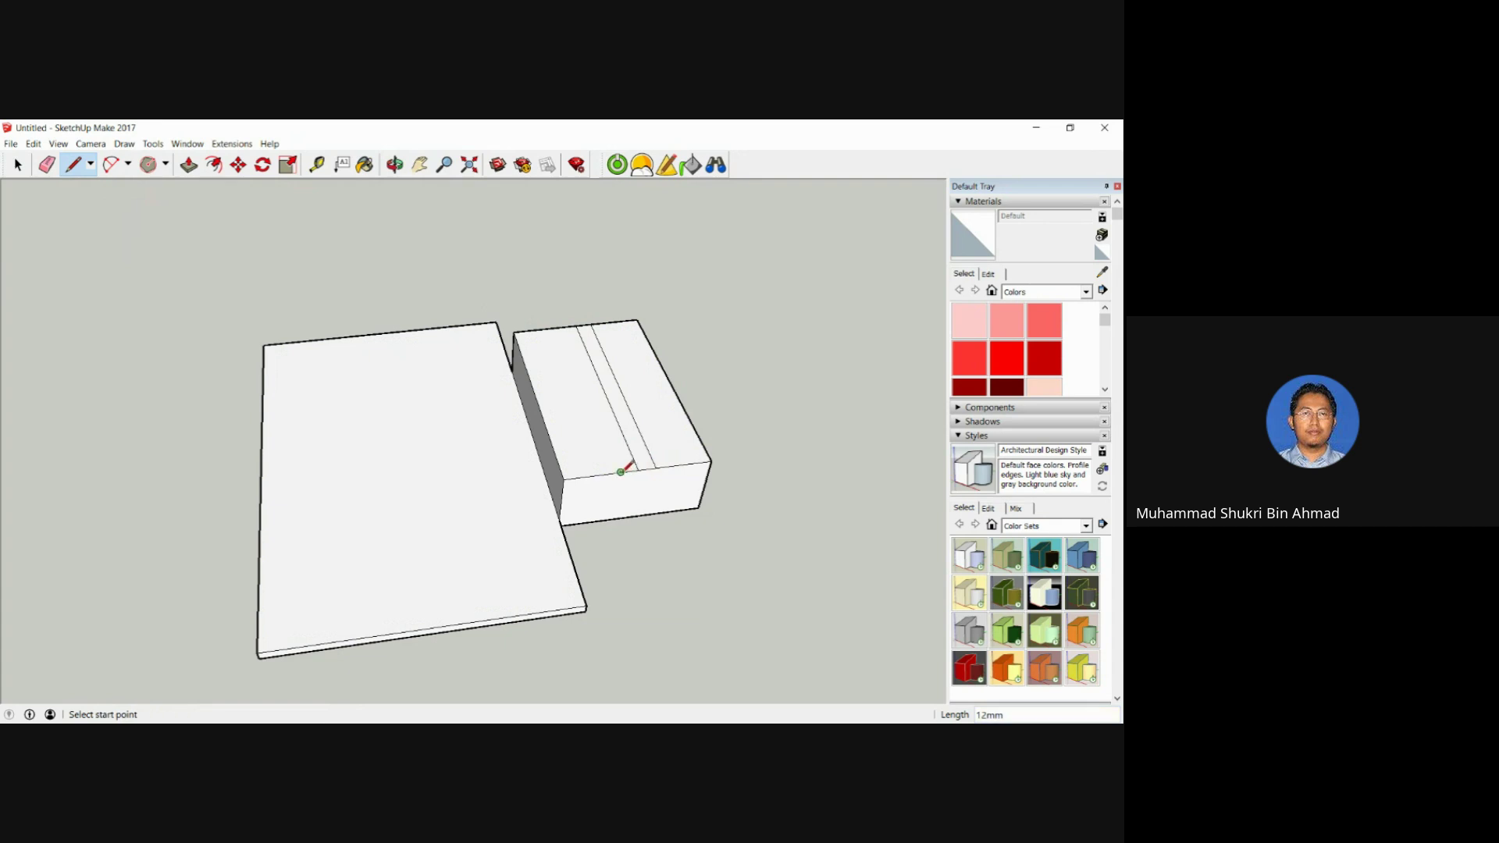
left_click(621, 472)
left_click(562, 327)
Erase the lengthwise centre line and Push/Pull the strip between the two outer lines down 10 mm to cut a groove.
left_click(47, 165)
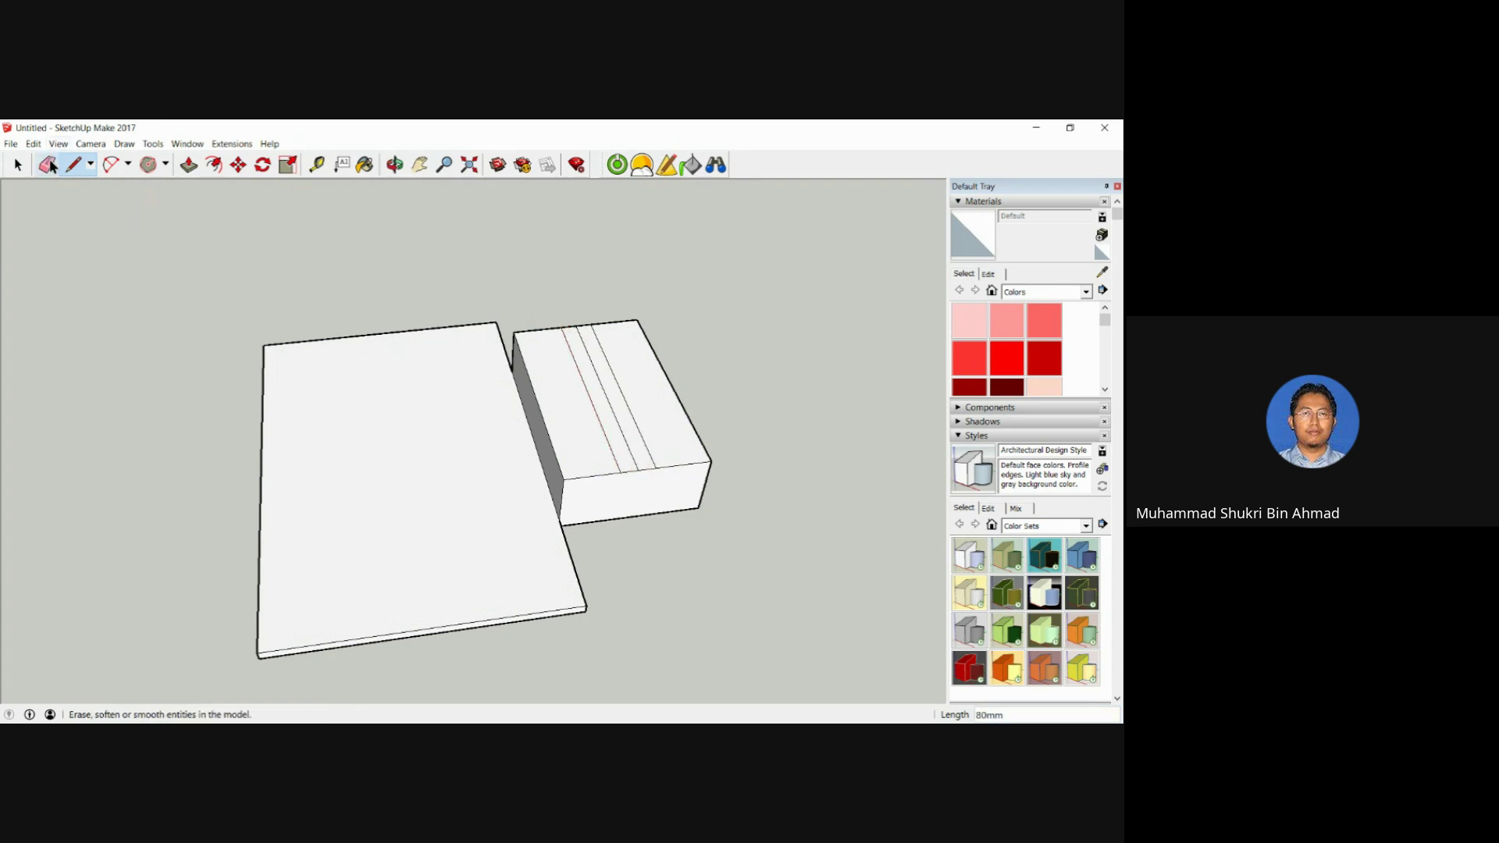
left_click(609, 385)
left_click(188, 165)
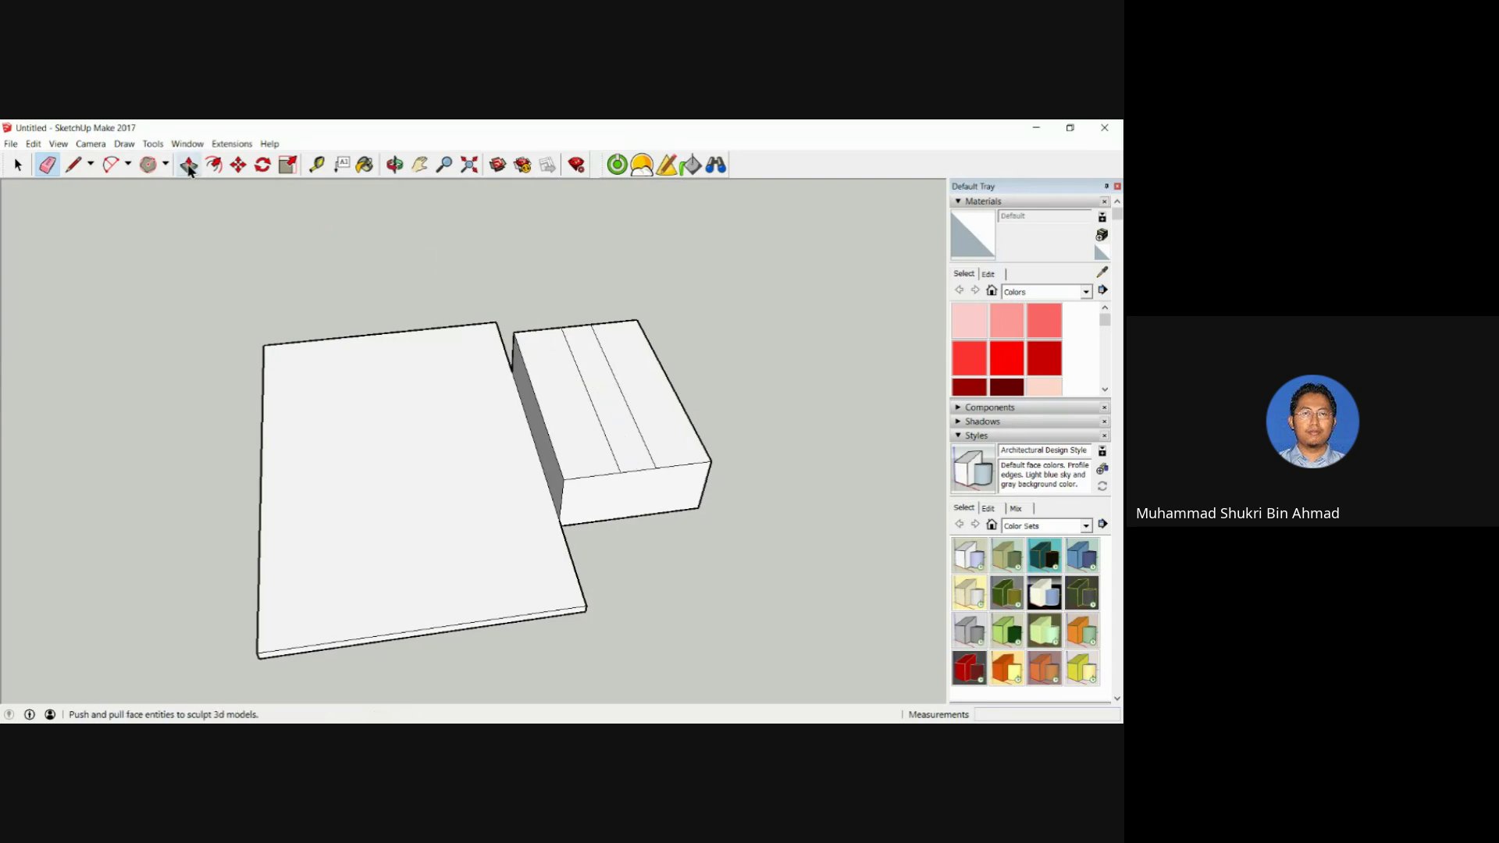
mouse_move(645, 465)
left_mouse_down()
mouse_move(632, 475)
mouse_move(649, 476)
left_mouse_up()
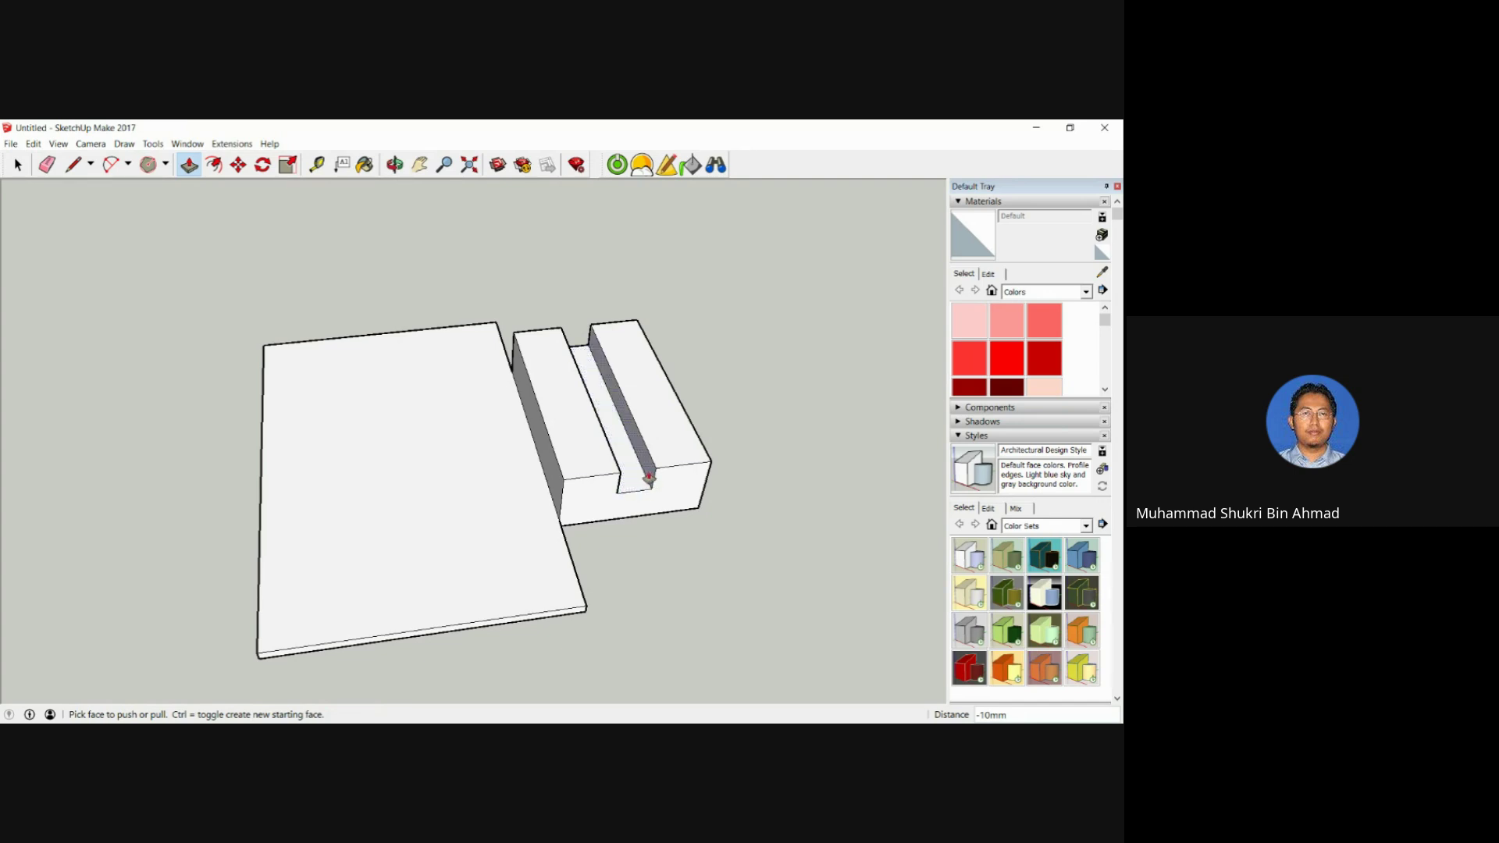
On the raised rib nearest the plate, draw a crosswise line between its edge midpoints and a parallel line on each side.
middle_click_drag(648, 477, 530, 363)
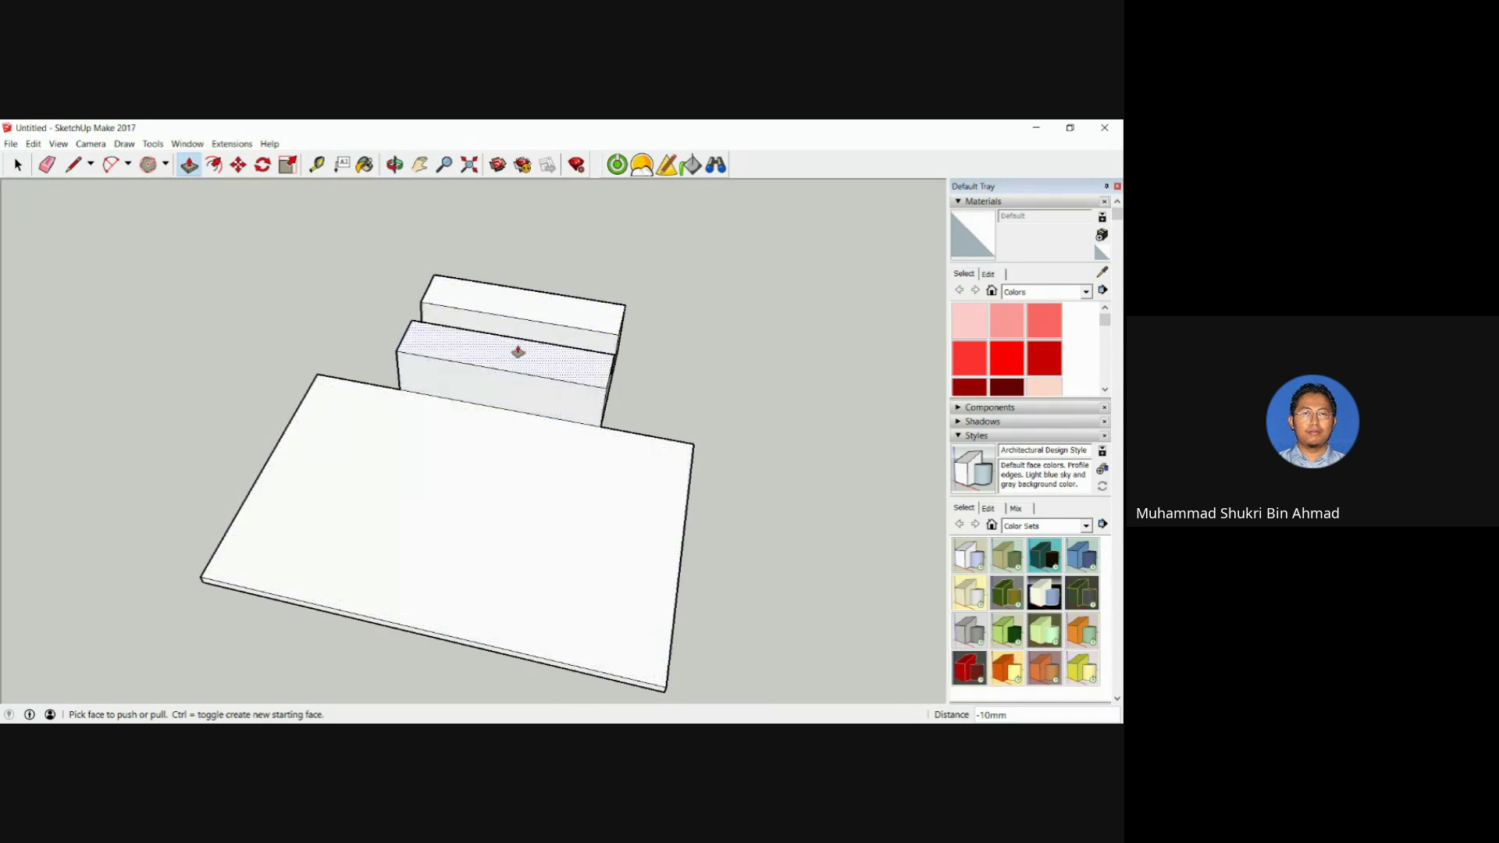
middle_click_drag(515, 349, 260, 346)
left_click(72, 164)
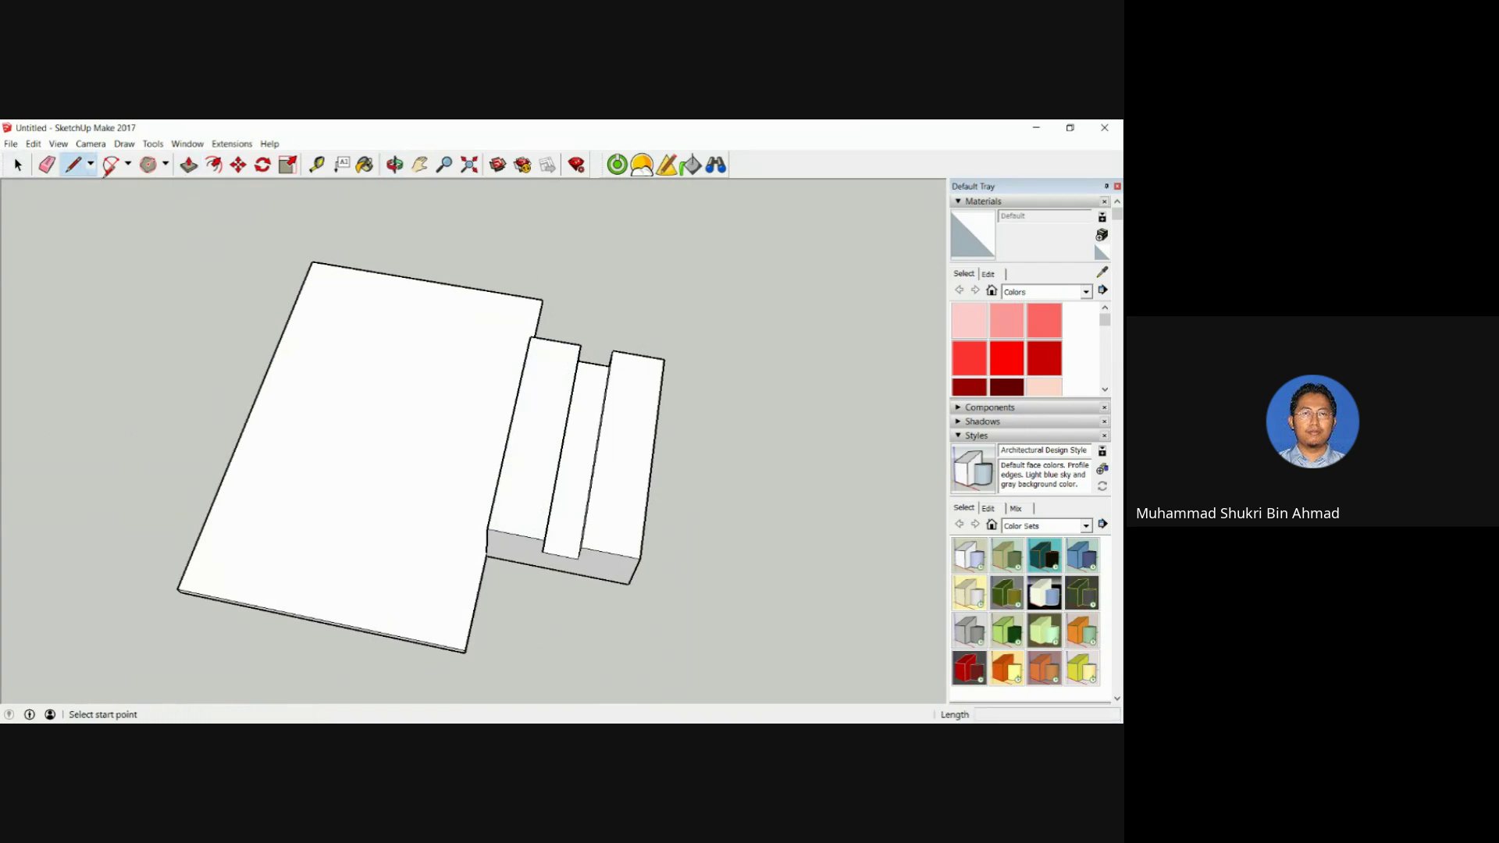
left_click(511, 427)
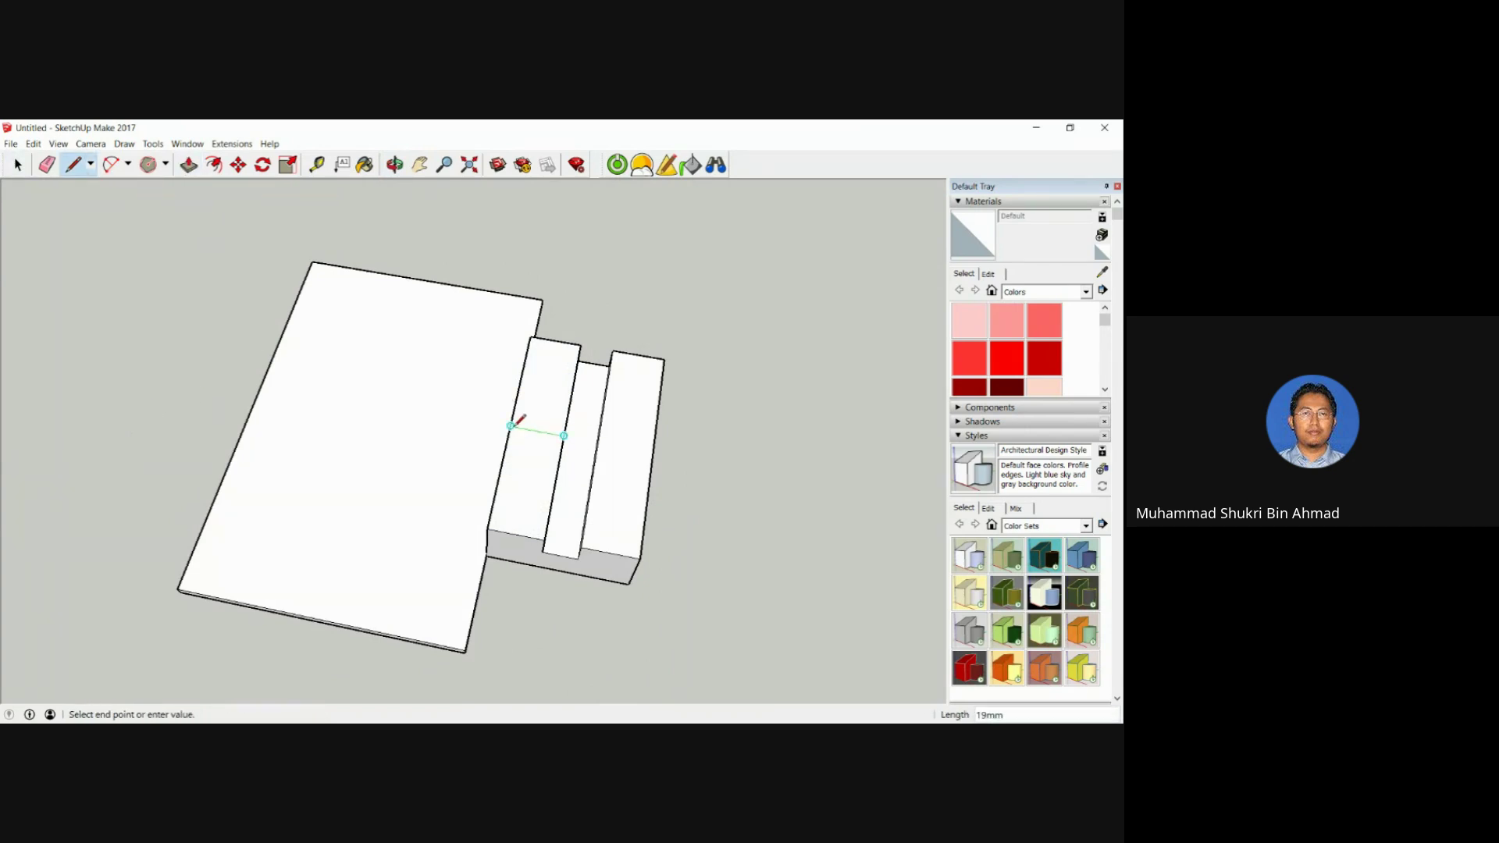
left_click(564, 435)
left_click(513, 411)
left_click(566, 421)
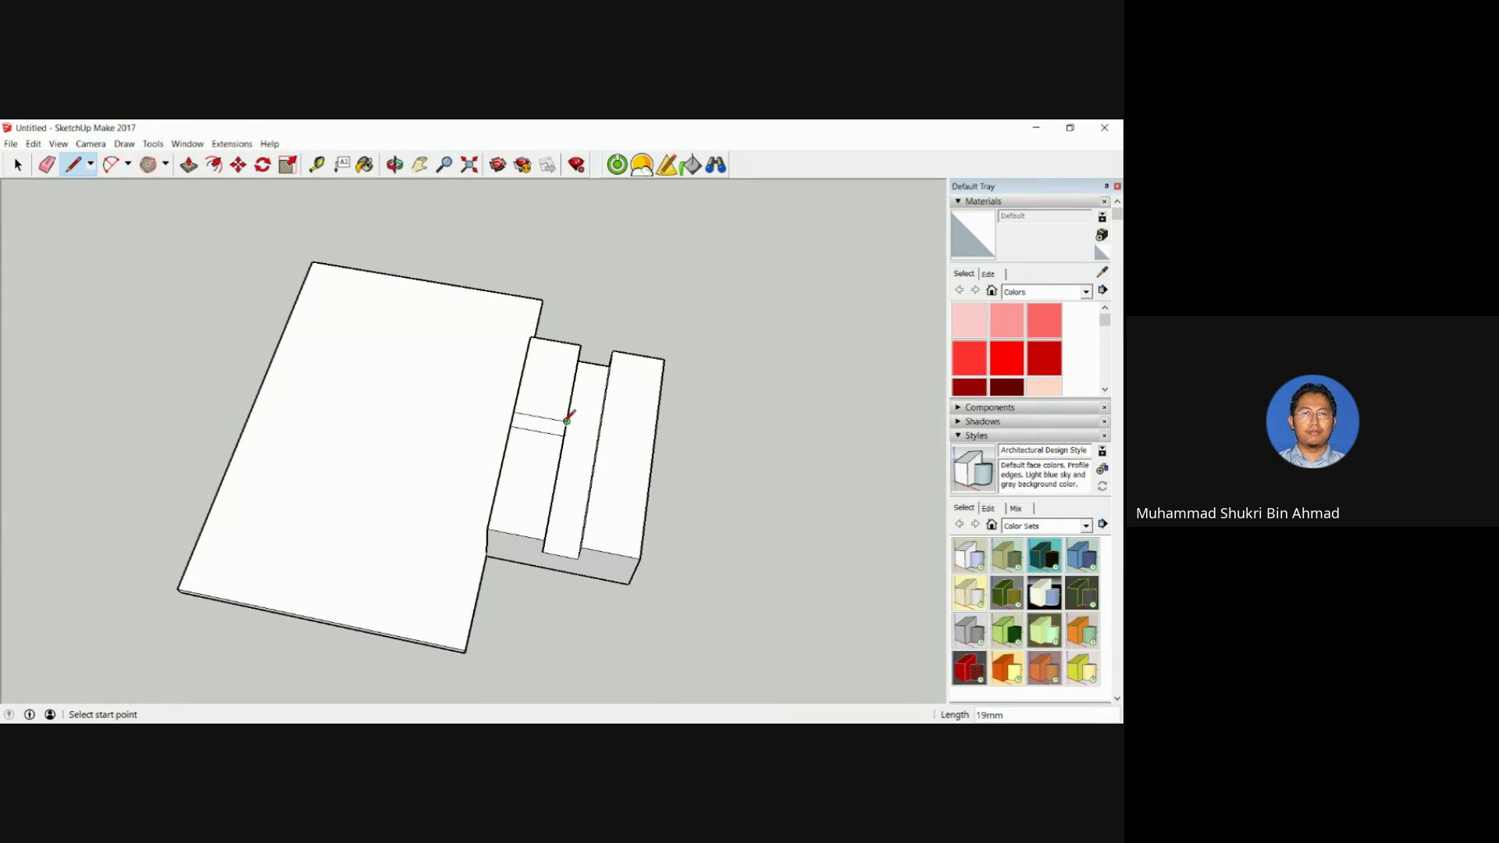
left_click(560, 451)
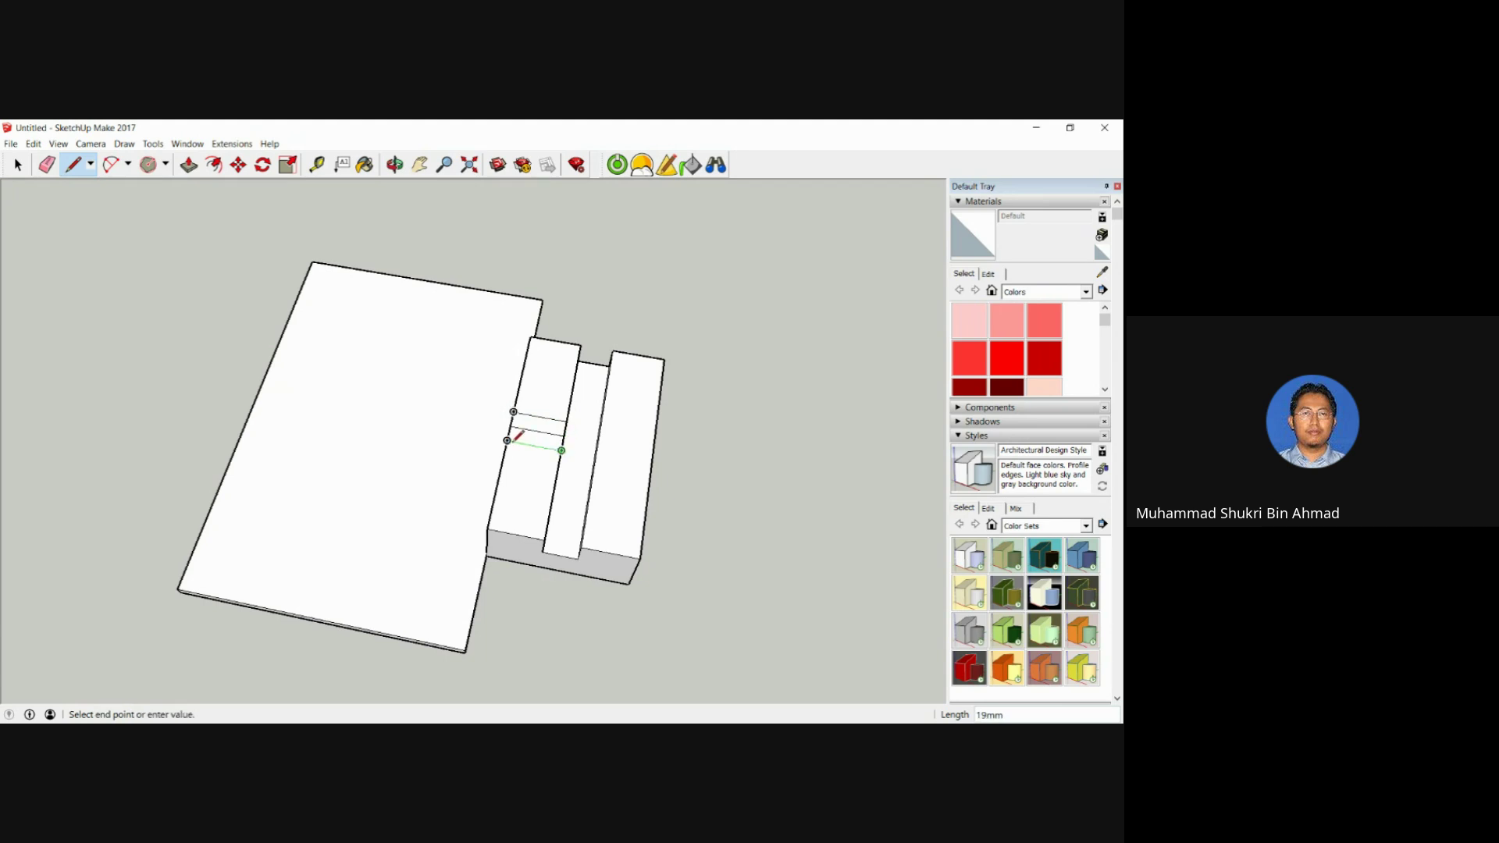
left_click(510, 442)
Erase the rib's middle cross line and Push/Pull the section between the remaining lines down 10 mm, level with the long groove.
left_click(47, 165)
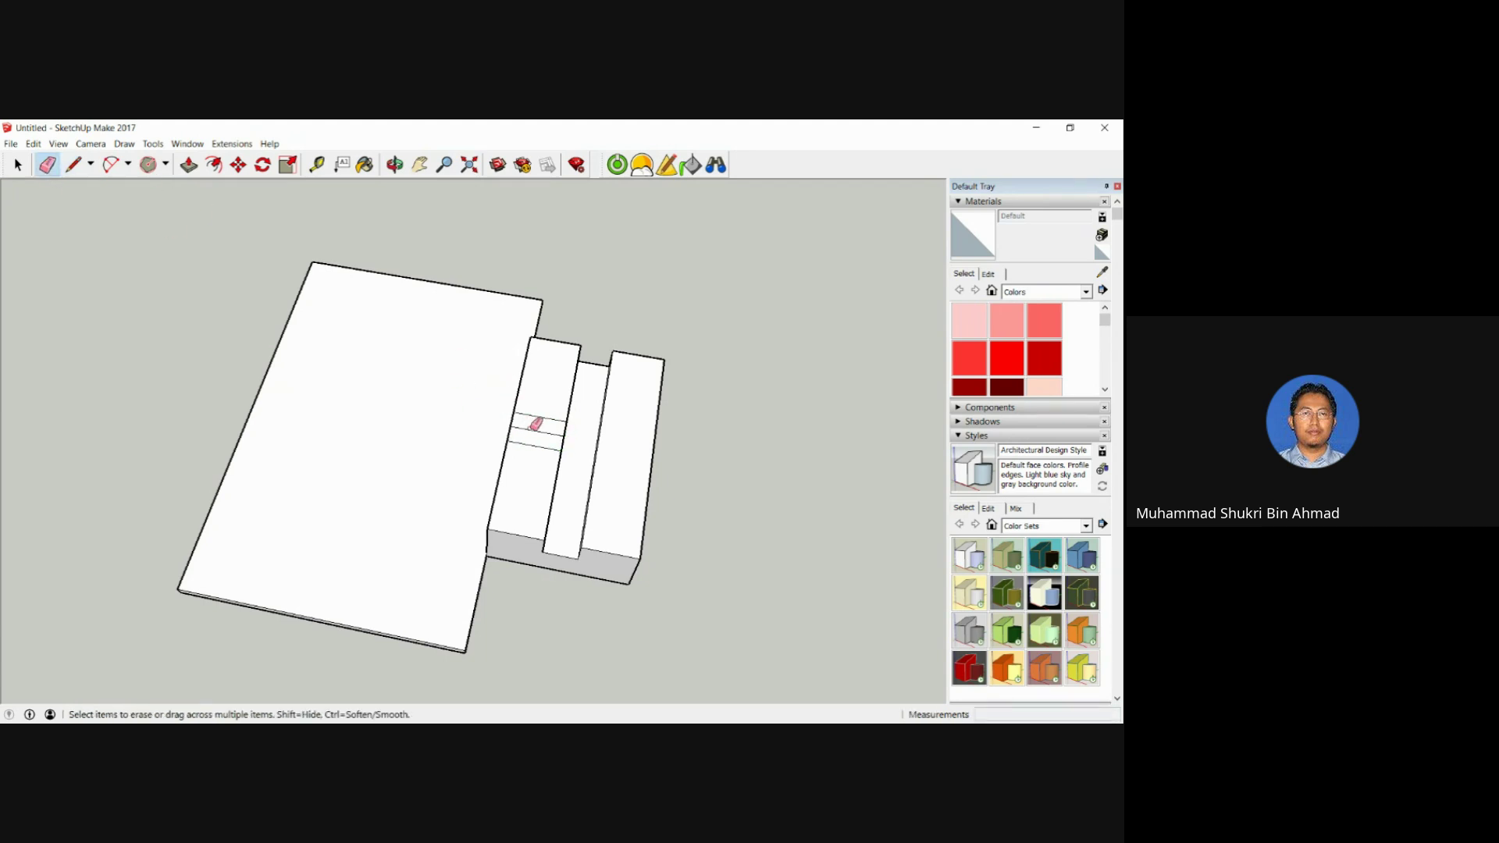
middle_click_drag(539, 426, 301, 268)
left_click(188, 165)
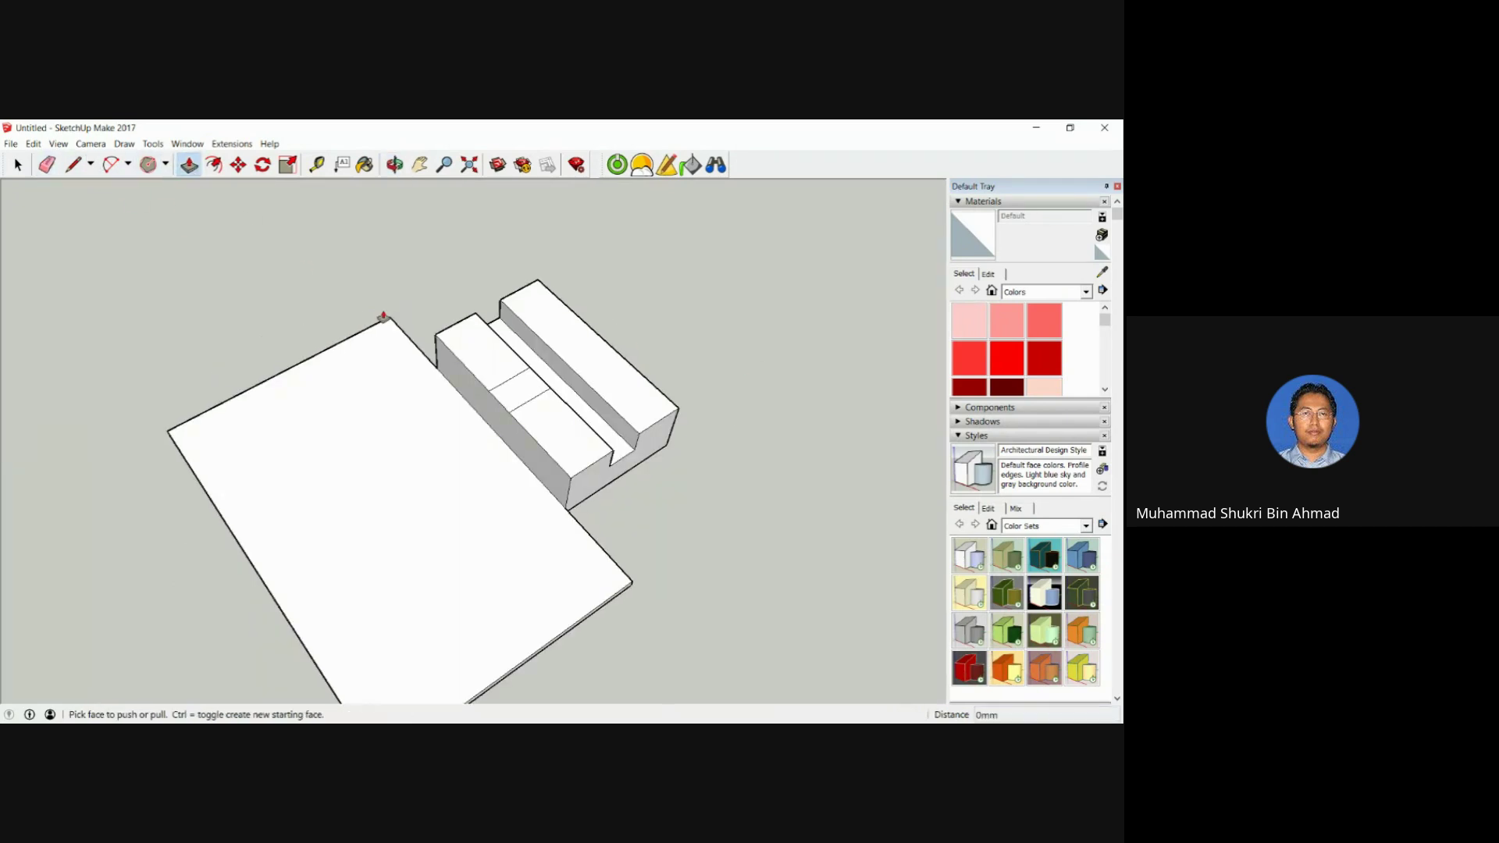
left_click(508, 401)
left_click(621, 460)
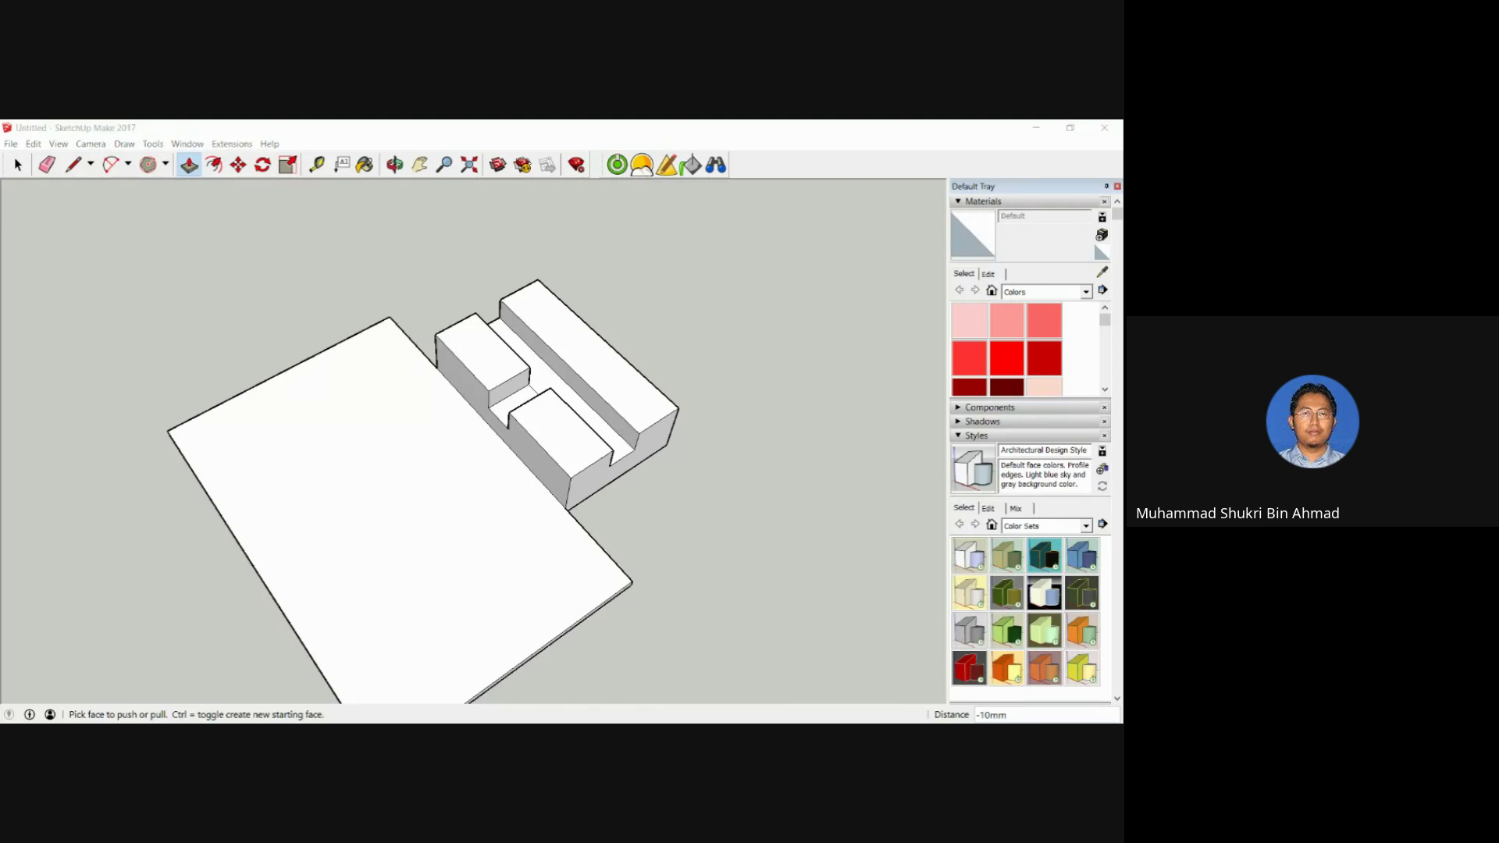
middle_click_drag(504, 592, 843, 575)
middle_click_drag(348, 384, 378, 523)
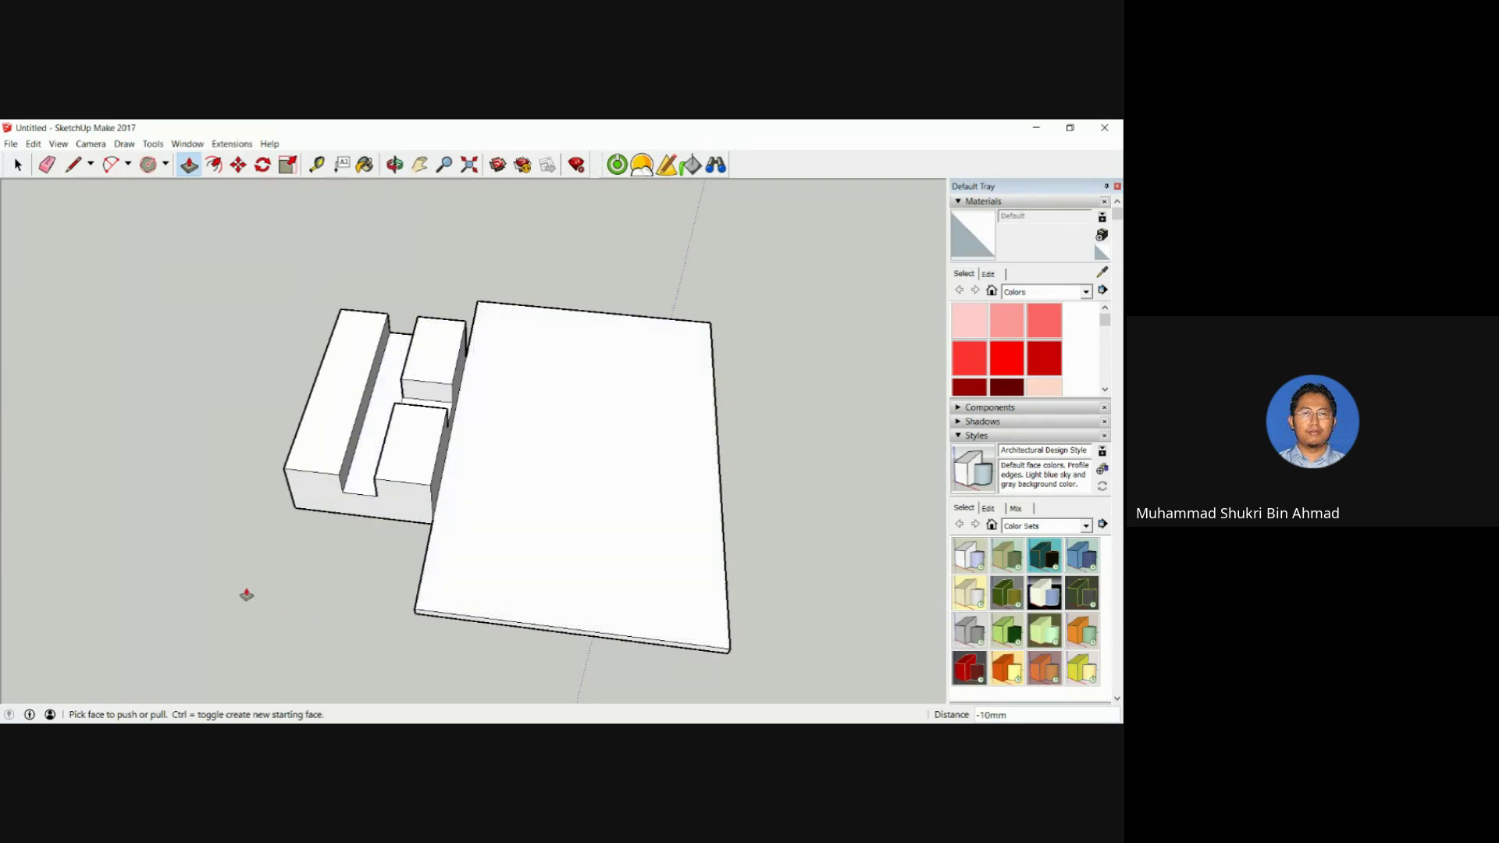
middle_click_drag(375, 484, 400, 359)
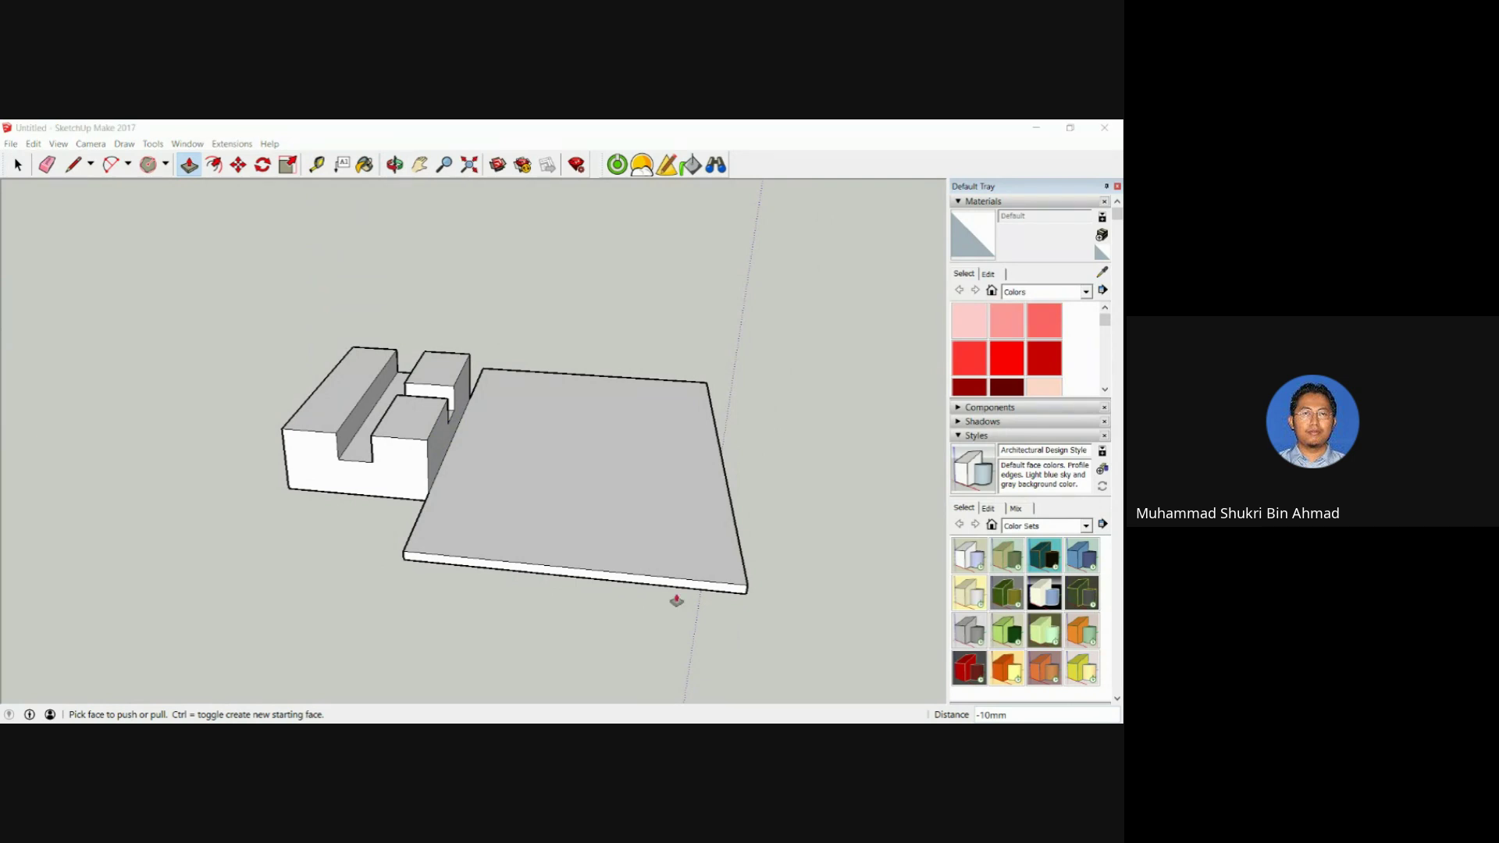
middle_click_drag(676, 600, 325, 562)
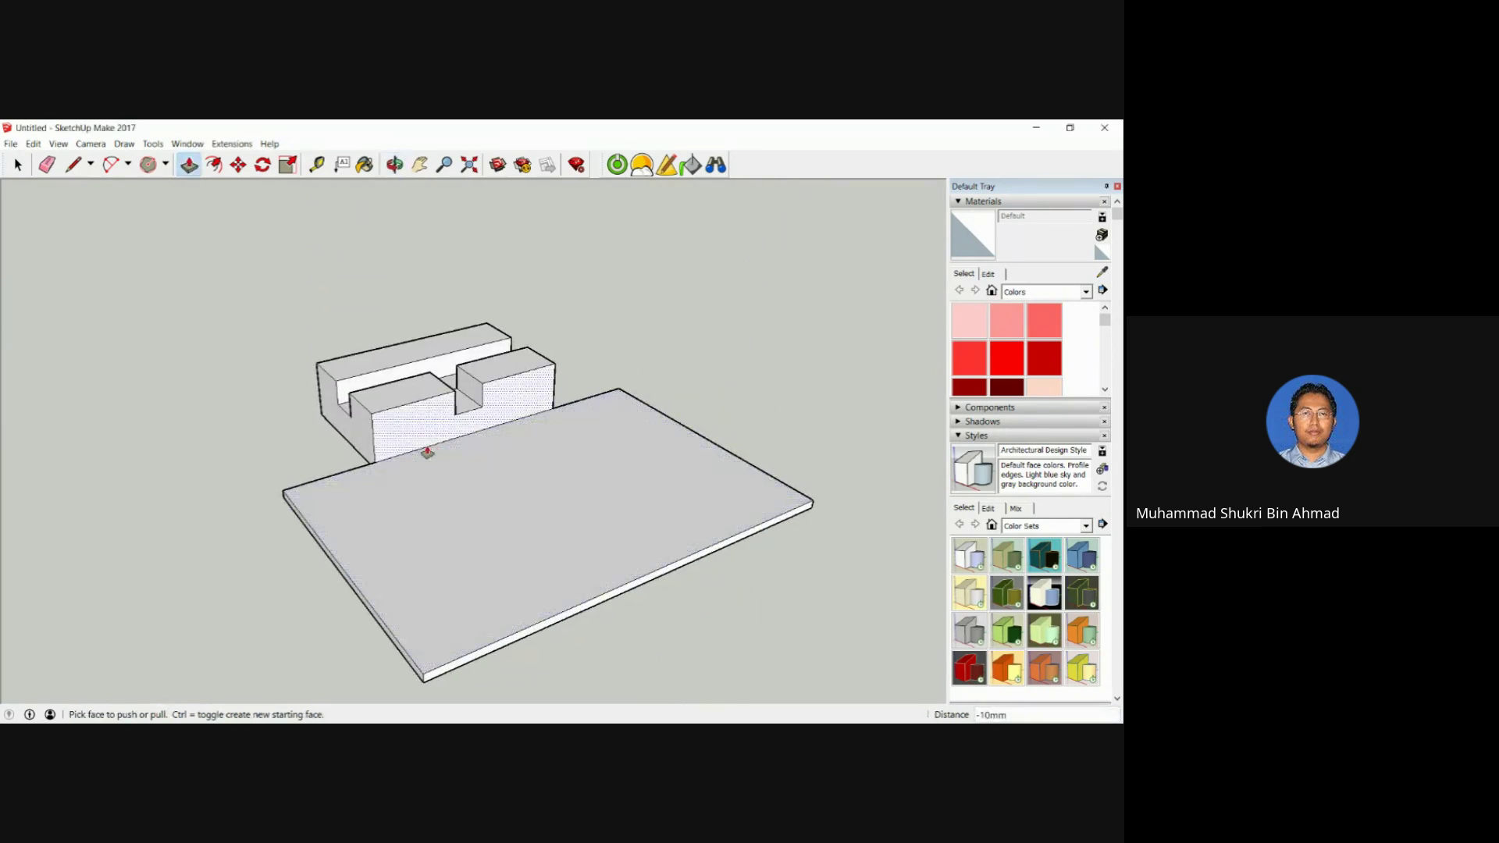
middle_click_drag(502, 499, 164, 513)
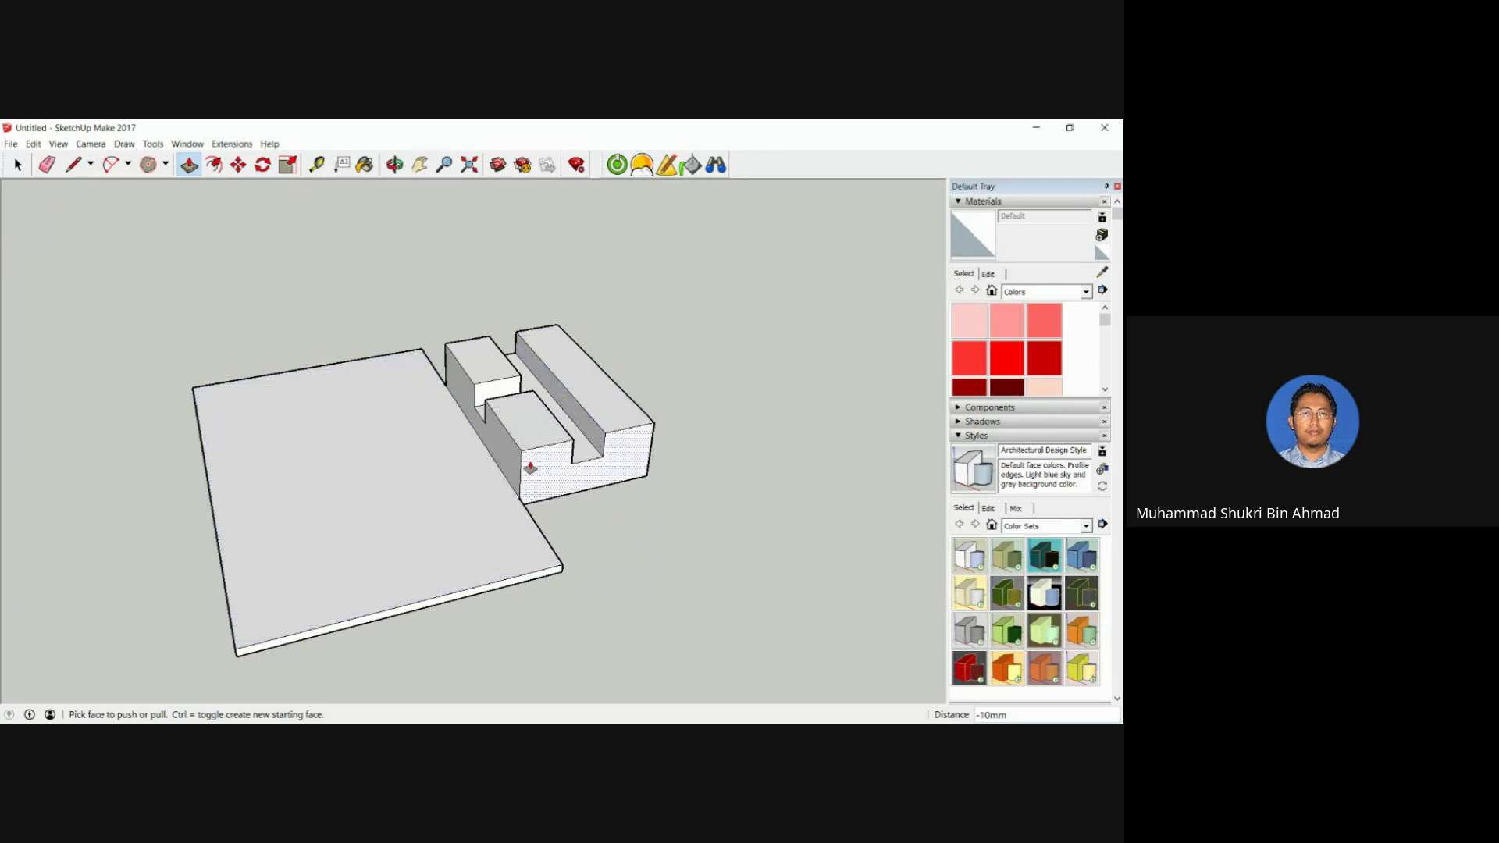
middle_click_drag(529, 469, 459, 507)
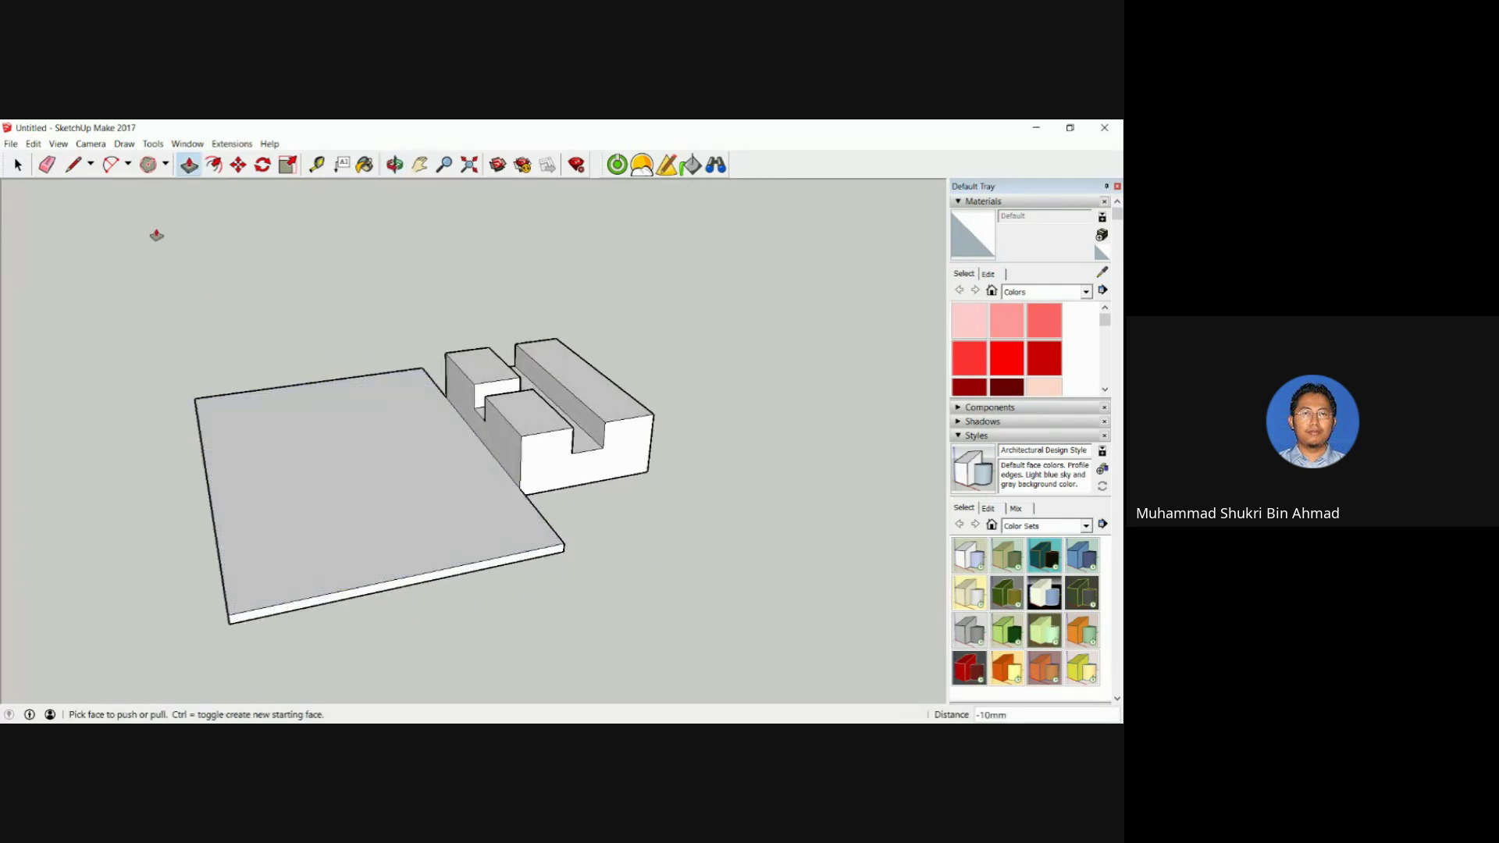
Draw a vertical line up from the plate's corner beside the block and a sloping line to the opposite corner of that side, forming a triangle.
left_click(73, 165)
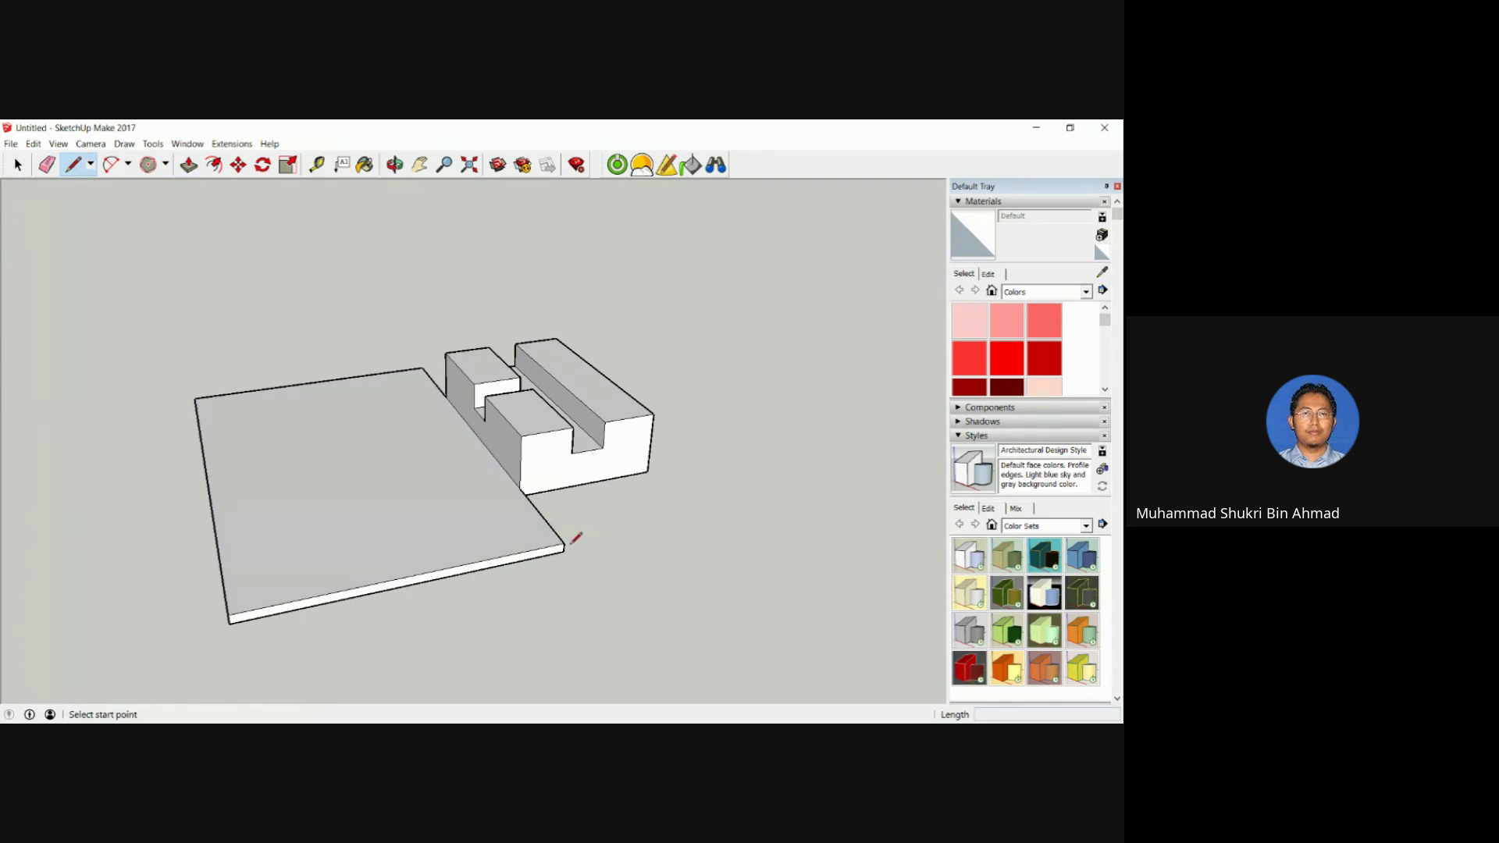
middle_click_drag(566, 542, 587, 449)
left_click(594, 442)
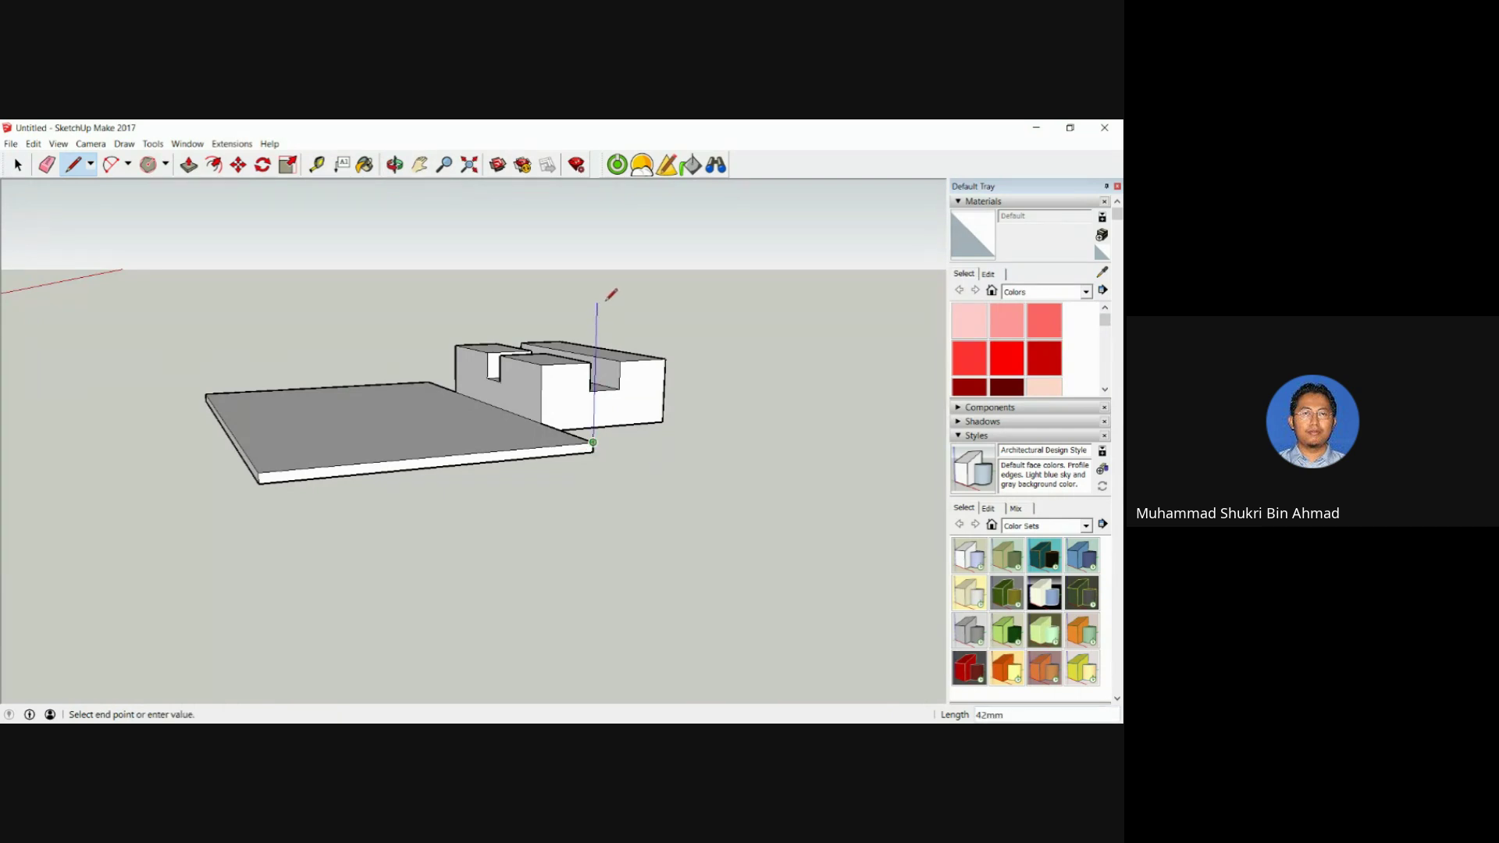
left_click(597, 321)
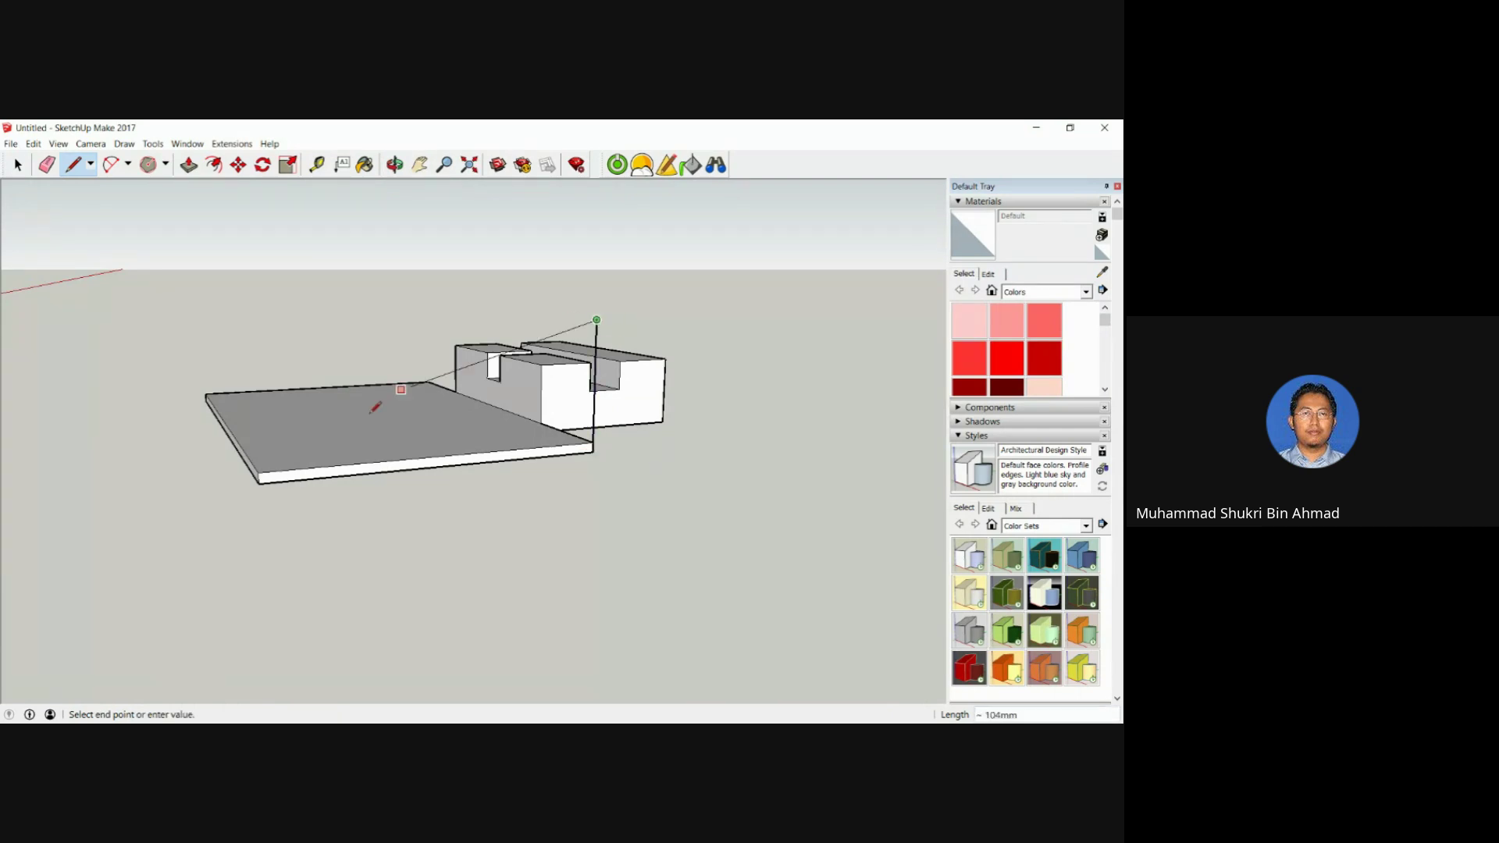
left_click(277, 465)
middle_click_drag(277, 465, 866, 652)
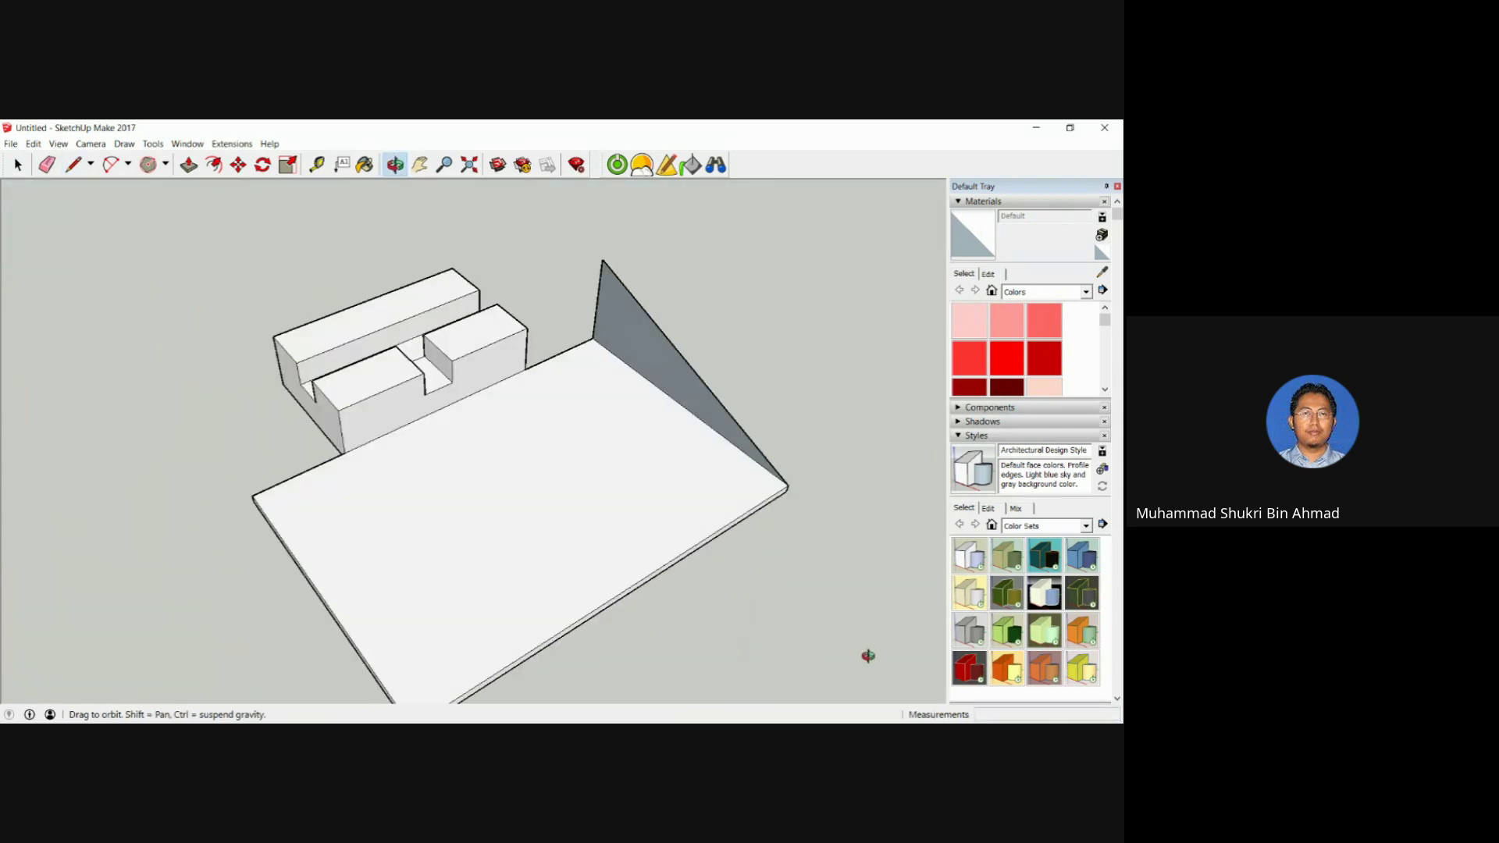
Push/Pull the triangular face 3 mm inward over the plate to make a thin side wall.
left_click(189, 165)
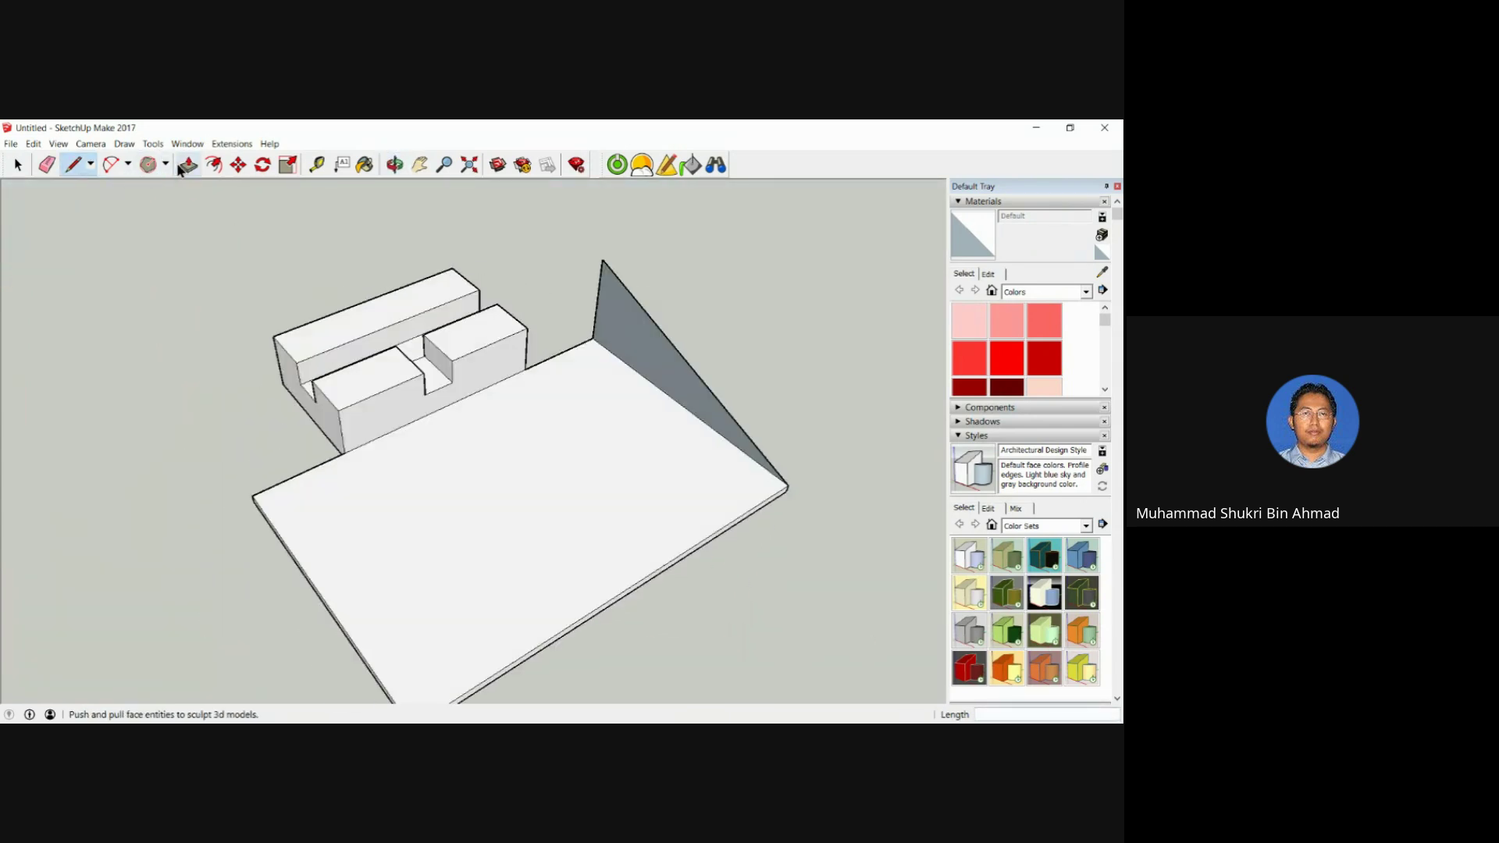
left_click(670, 388)
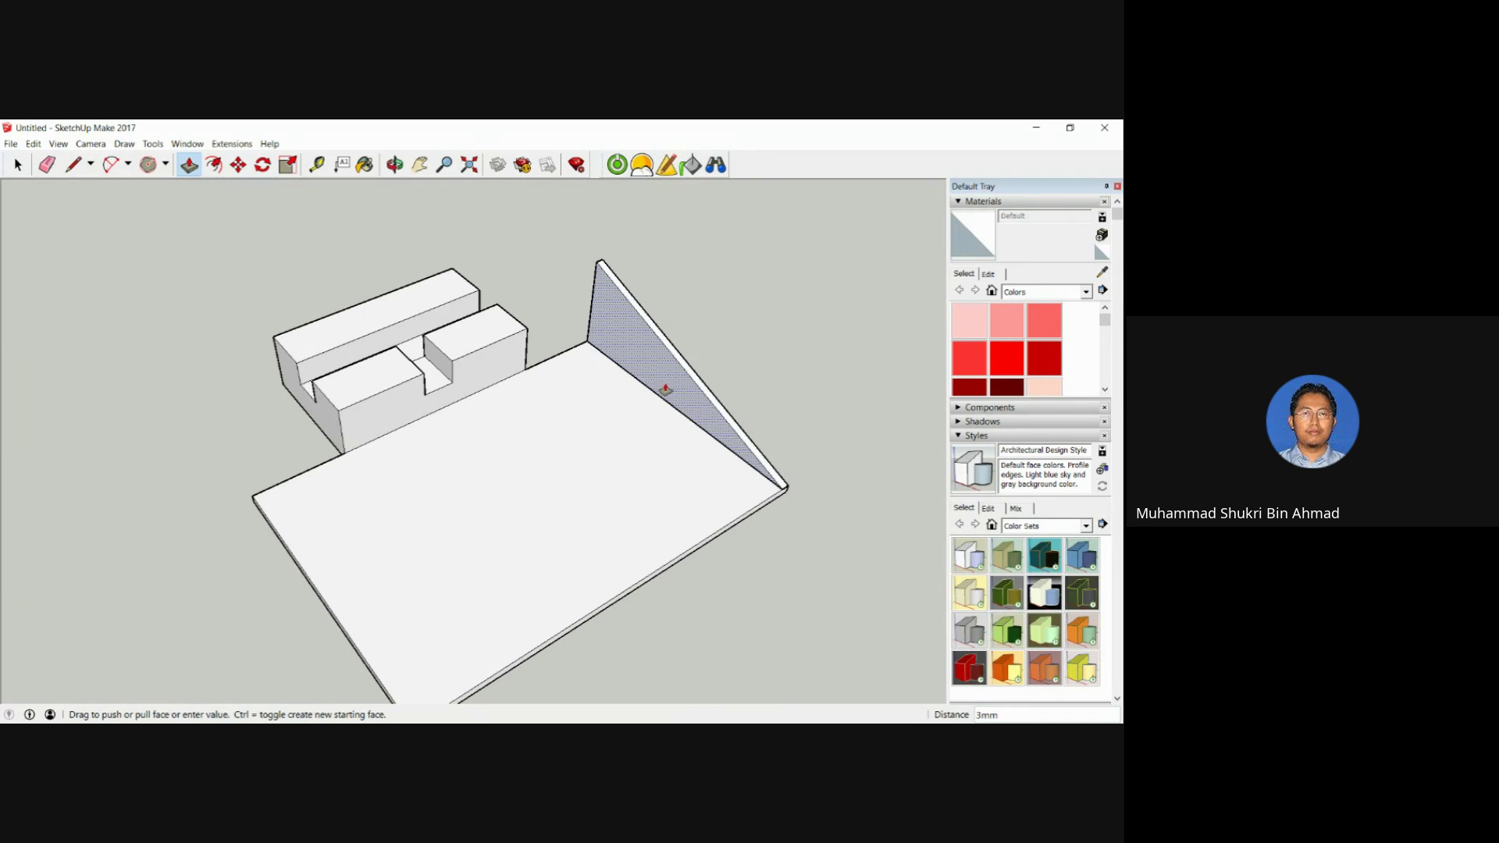
left_click(665, 388)
middle_click_drag(669, 405, 158, 355)
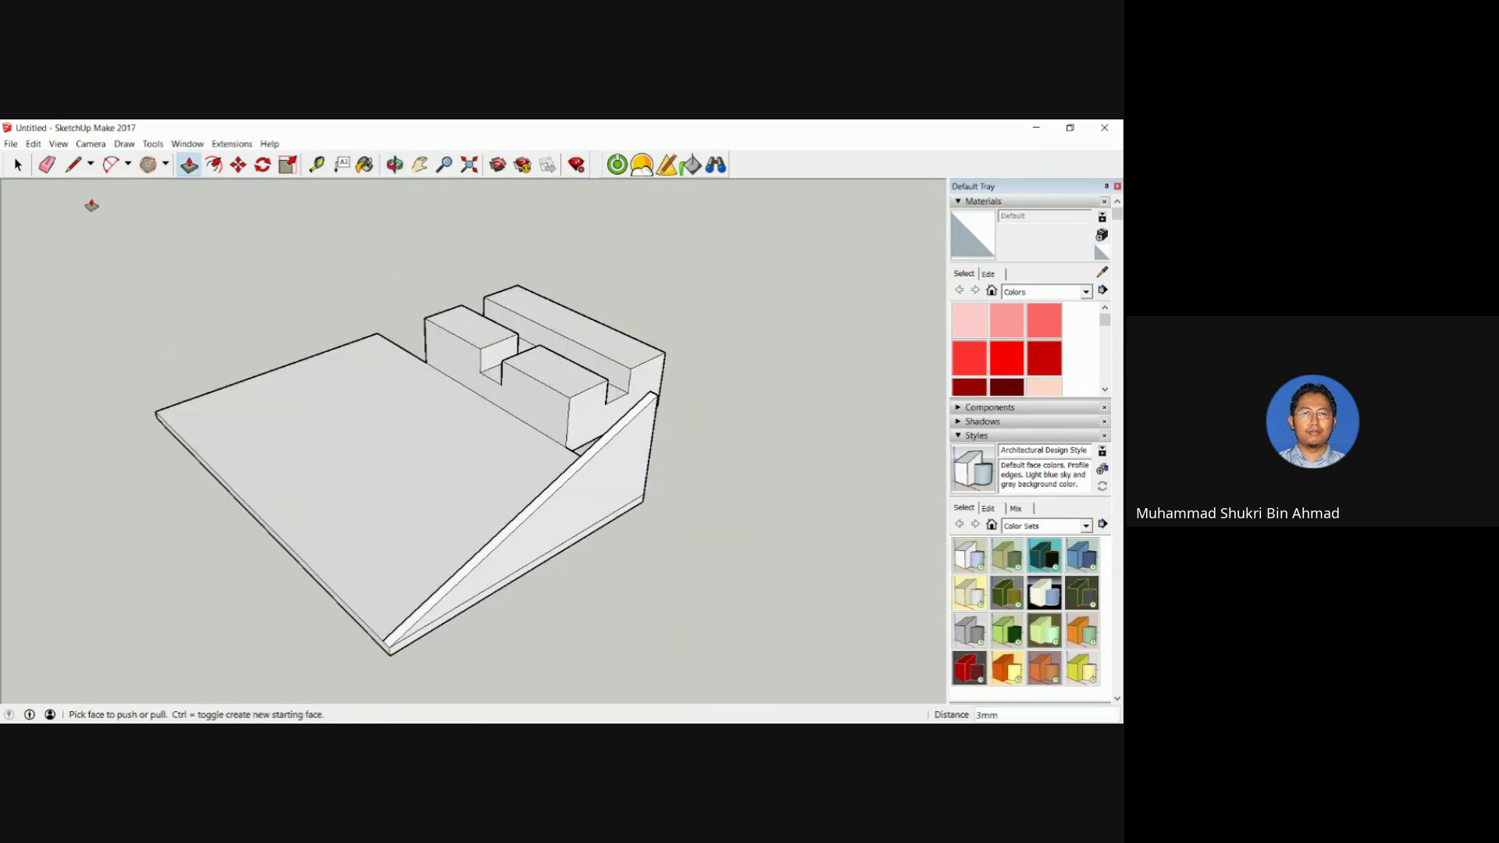
Draw a matching vertical line and sloping line on the plate's opposite side edge to form a second triangle.
left_click(72, 165)
left_click(156, 411)
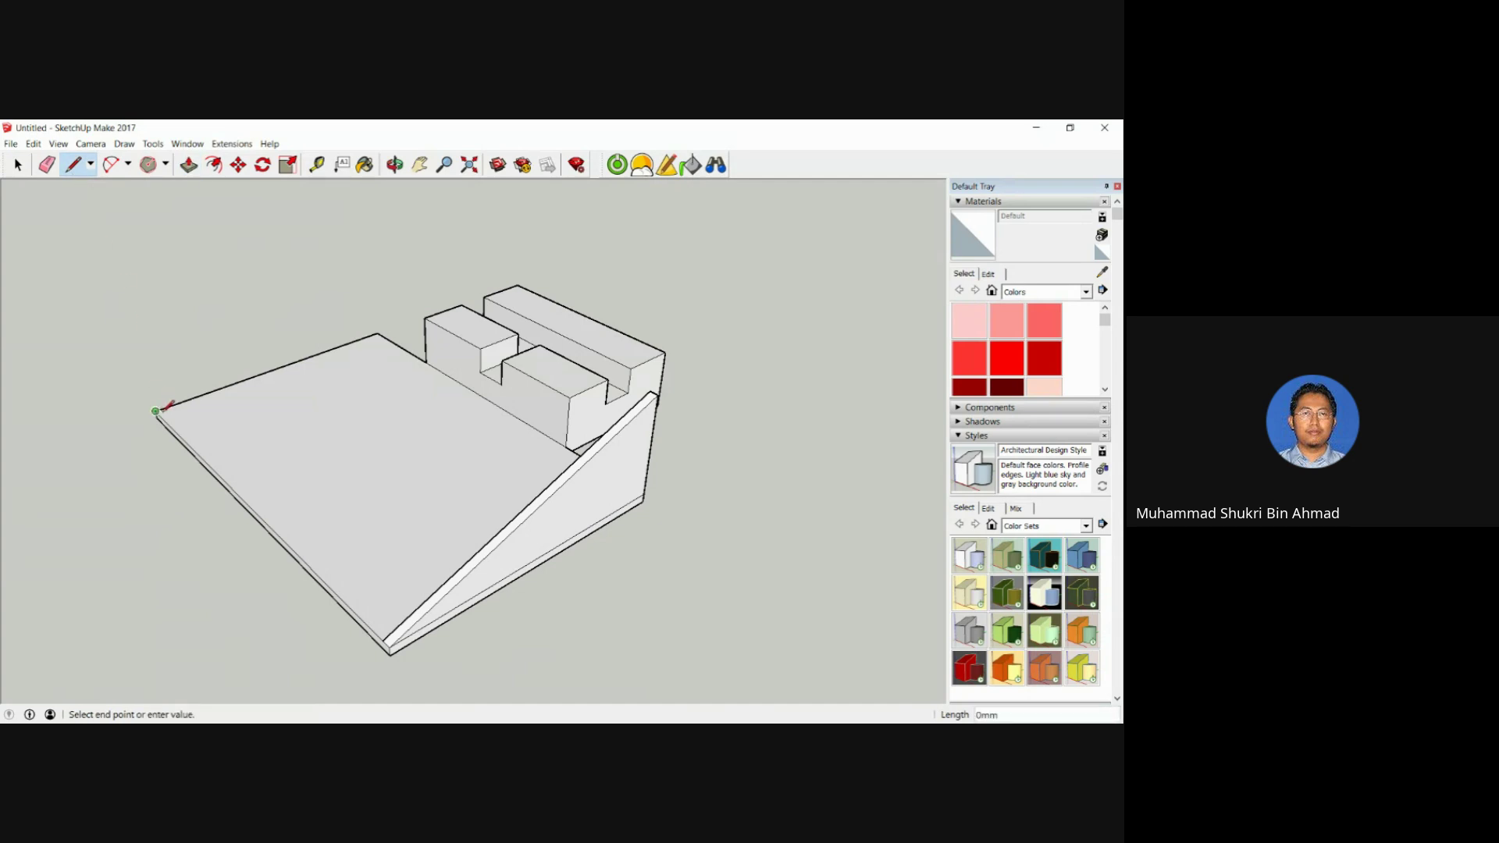
key("Escape")
left_click(377, 332)
left_click(372, 252)
left_click(156, 412)
Push/Pull the second triangular face 3 mm inward to make the opposite side wall.
key("p")
left_click(313, 340)
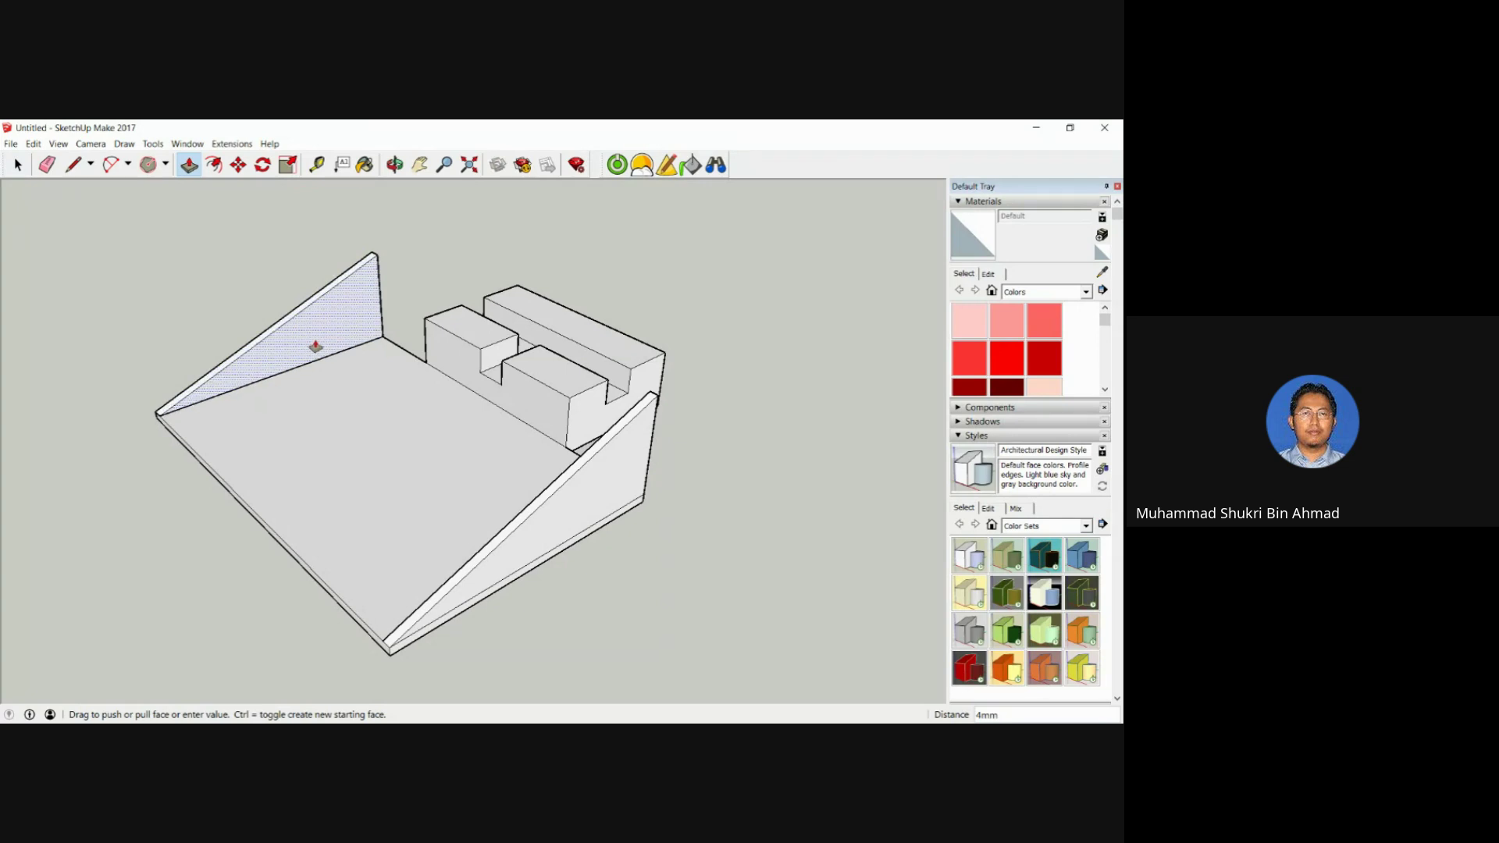
mouse_move(315, 346)
middle_mouse_down()
mouse_move(421, 411)
mouse_move(770, 415)
mouse_move(539, 501)
mouse_move(694, 443)
middle_mouse_up()
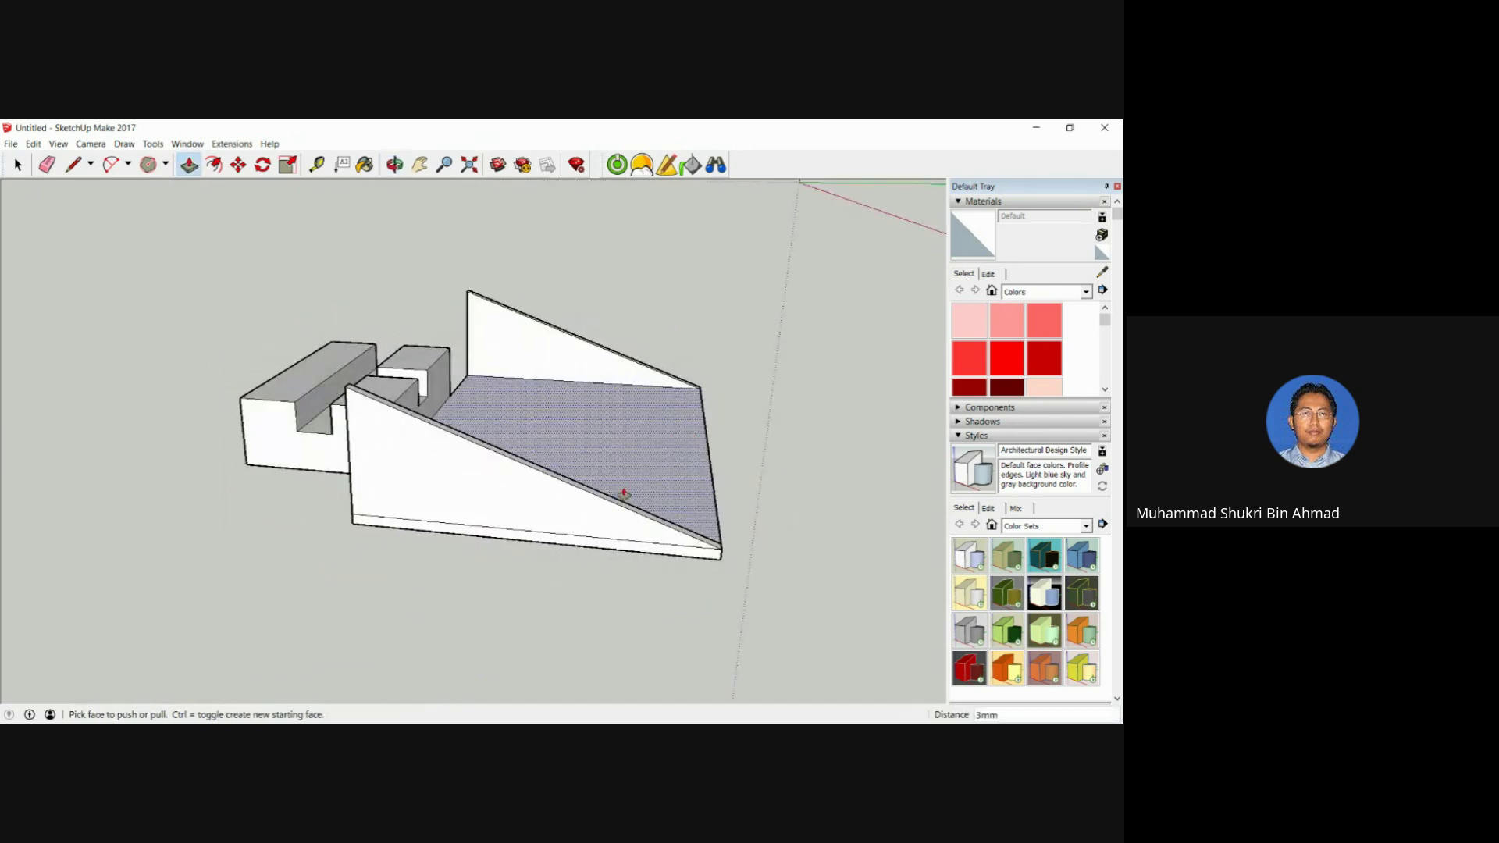
Erase the seam line between the triangular side wall's outer face and the plate's edge.
left_click(50, 166)
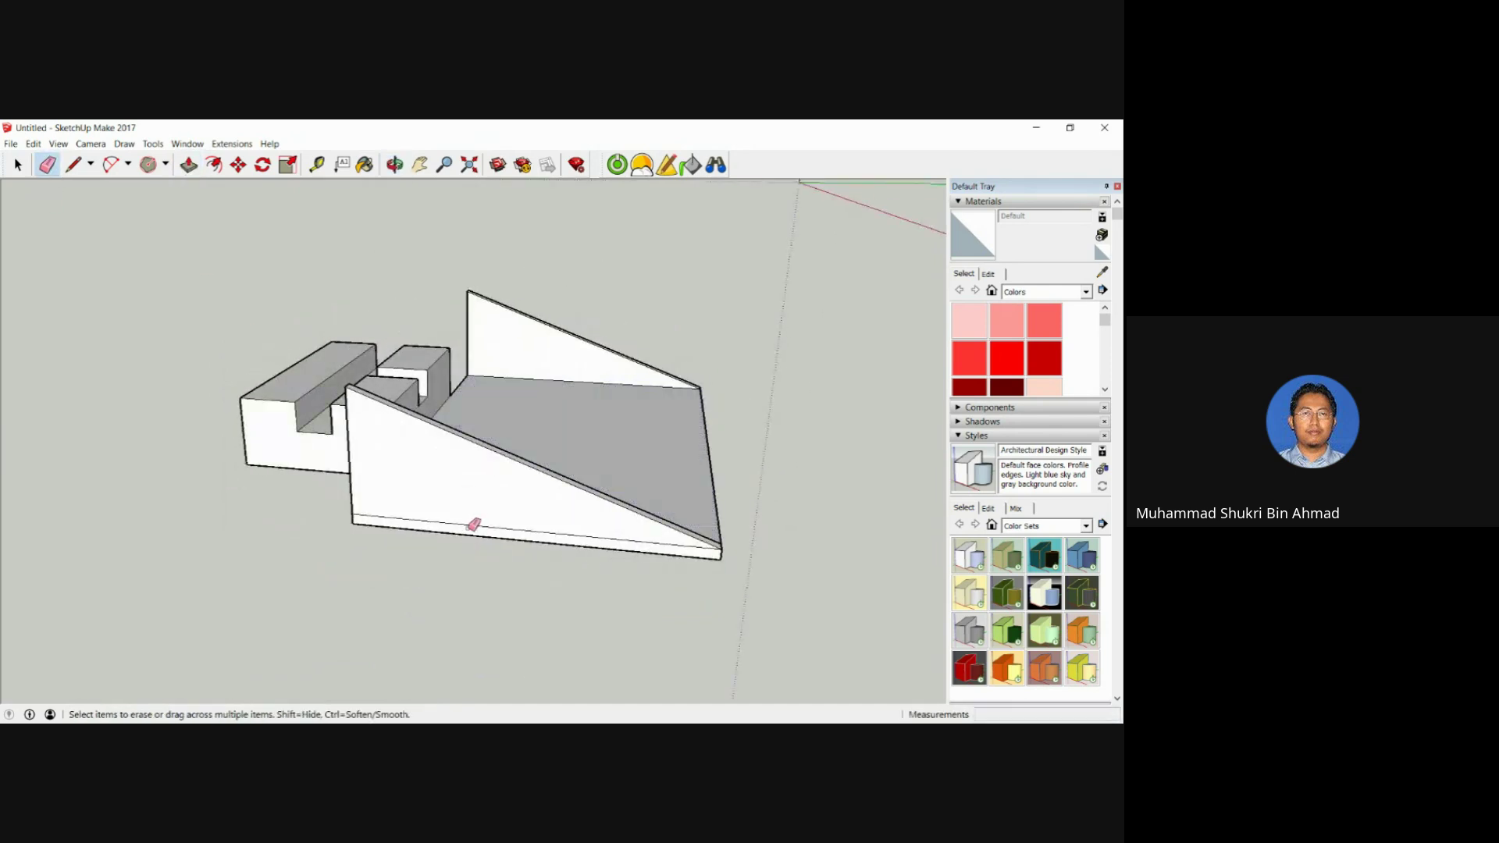
mouse_move(559, 505)
middle_mouse_down()
mouse_move(234, 495)
mouse_move(425, 557)
middle_mouse_up()
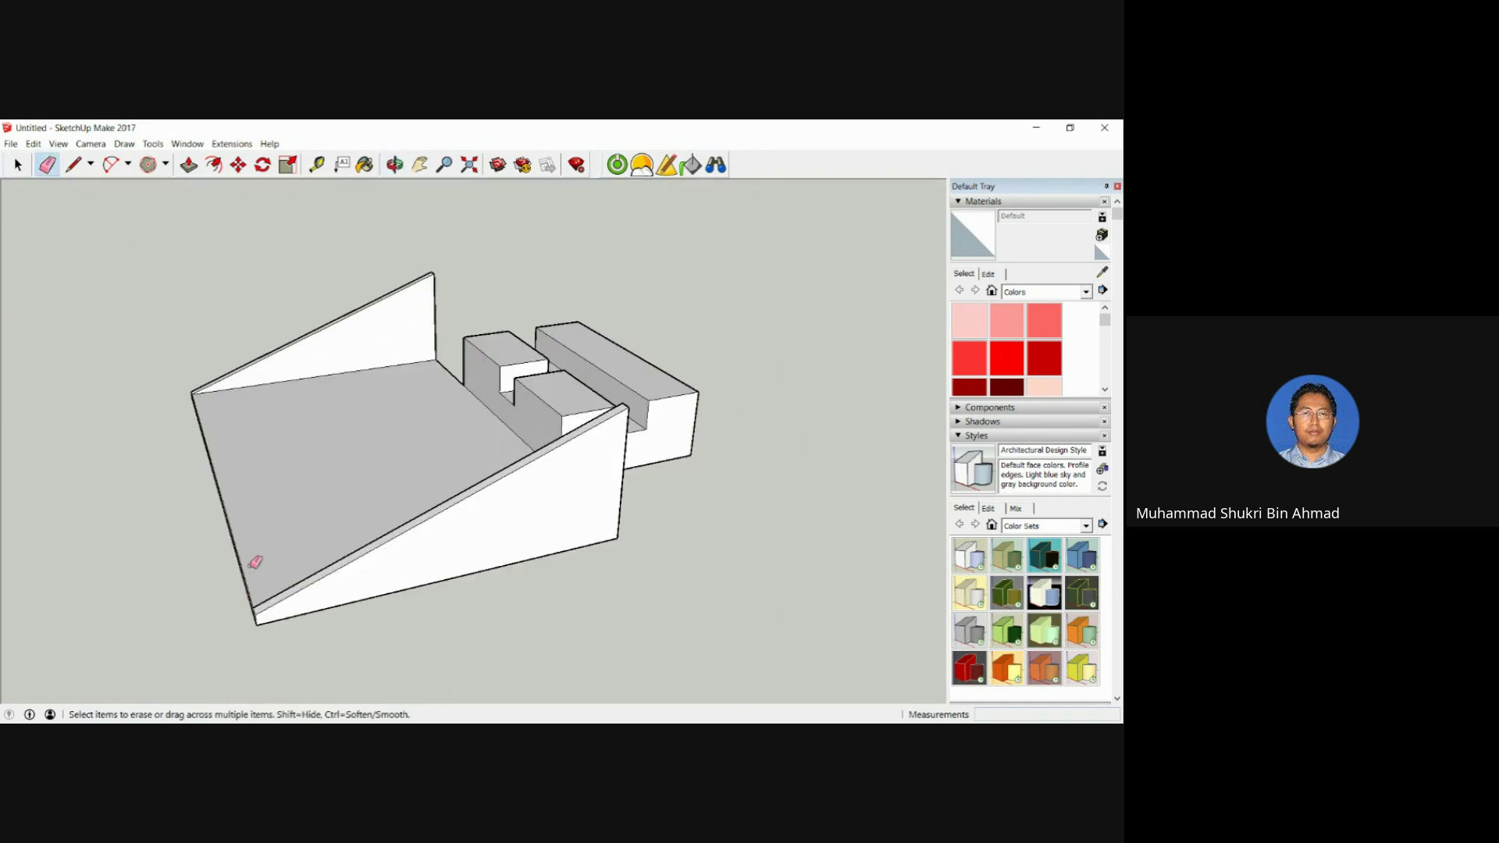
mouse_move(398, 495)
middle_mouse_down()
mouse_move(425, 495)
mouse_move(198, 341)
middle_mouse_up()
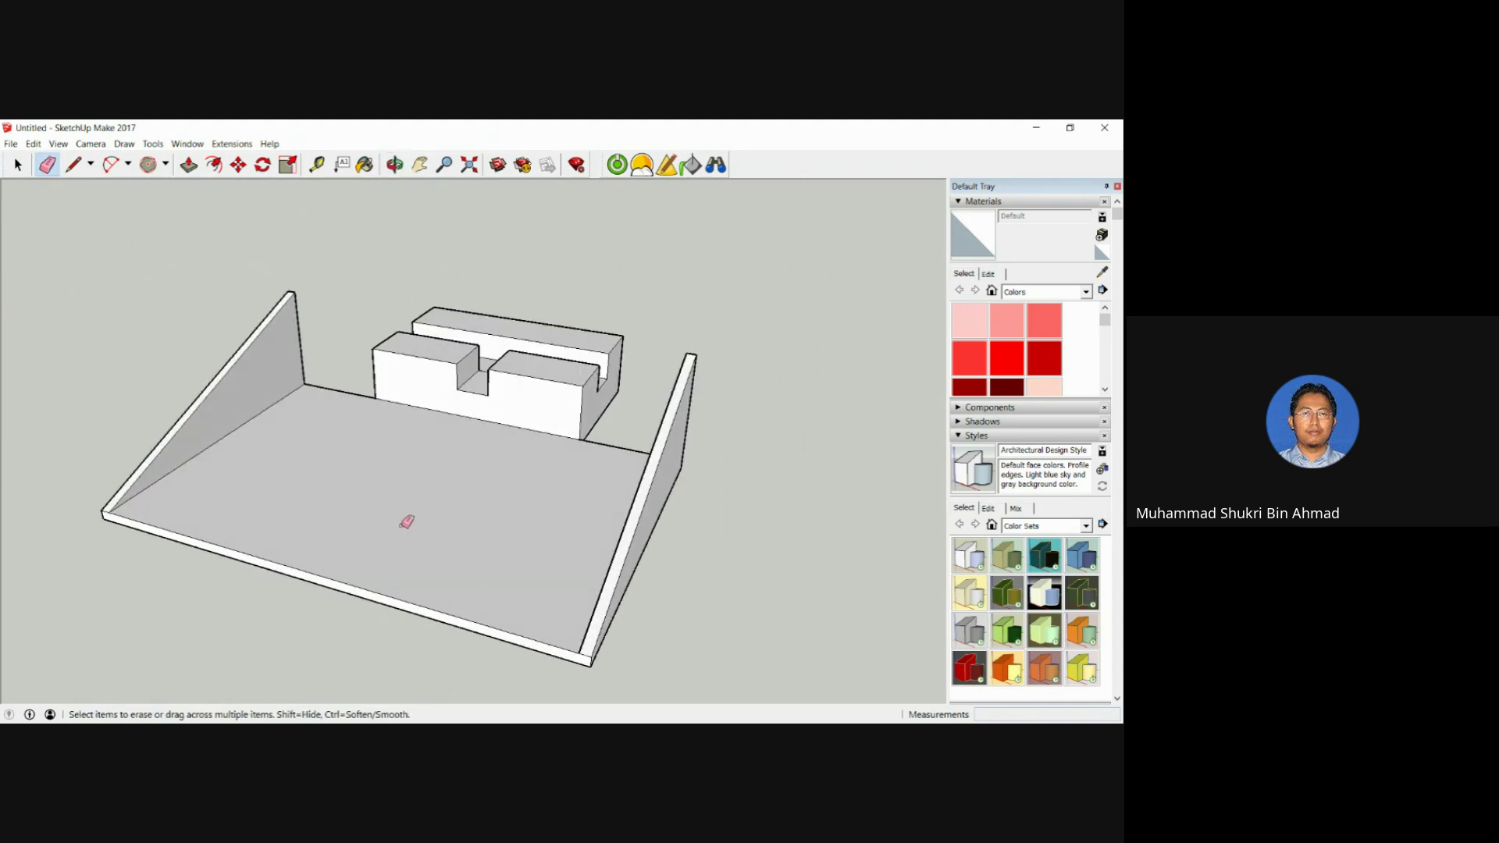
middle_click_drag(406, 522, 596, 555)
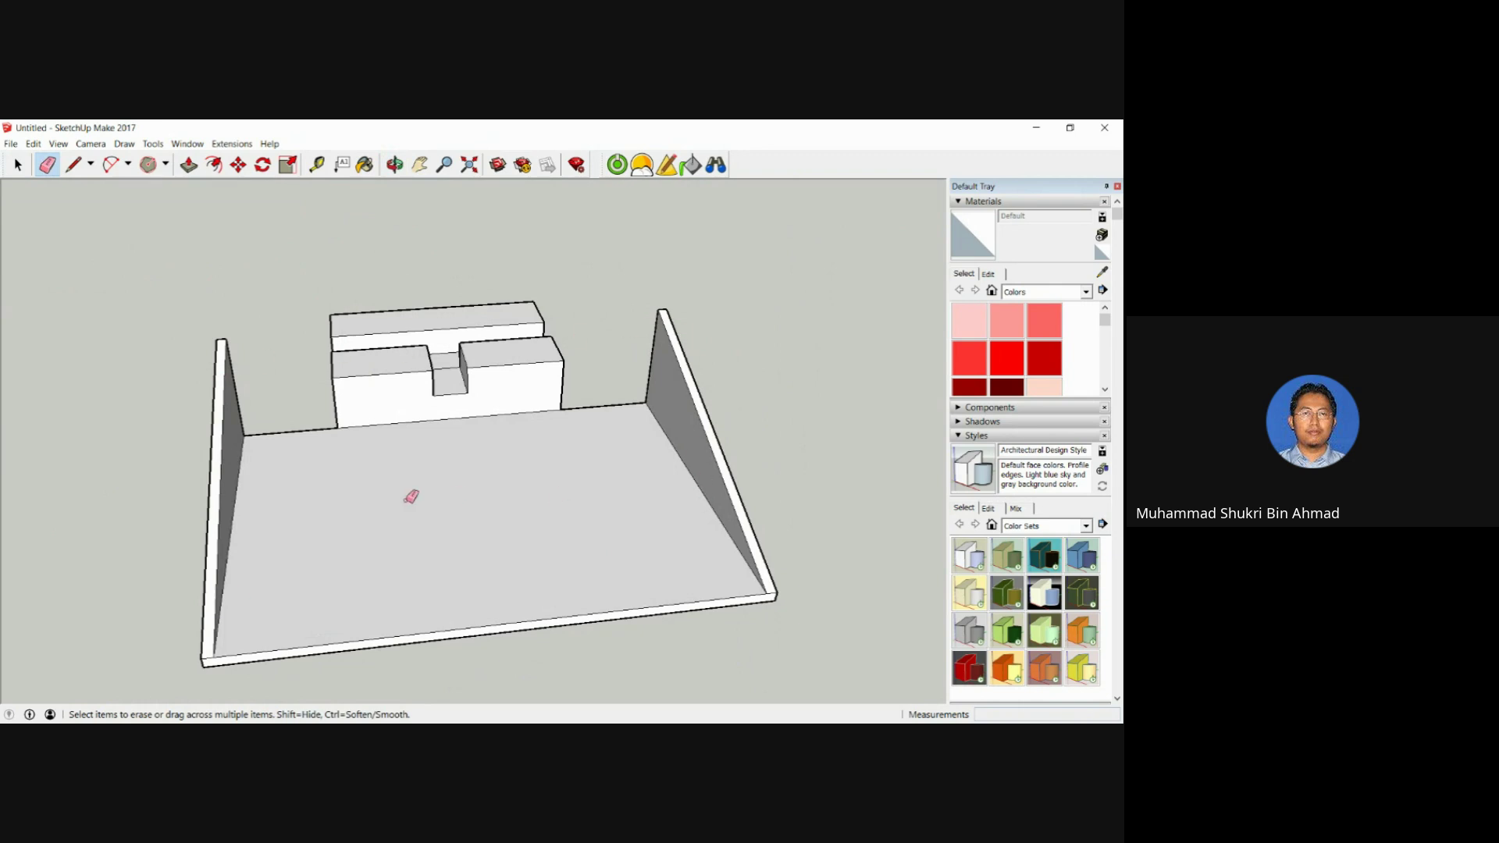
middle_click_drag(411, 497, 101, 535)
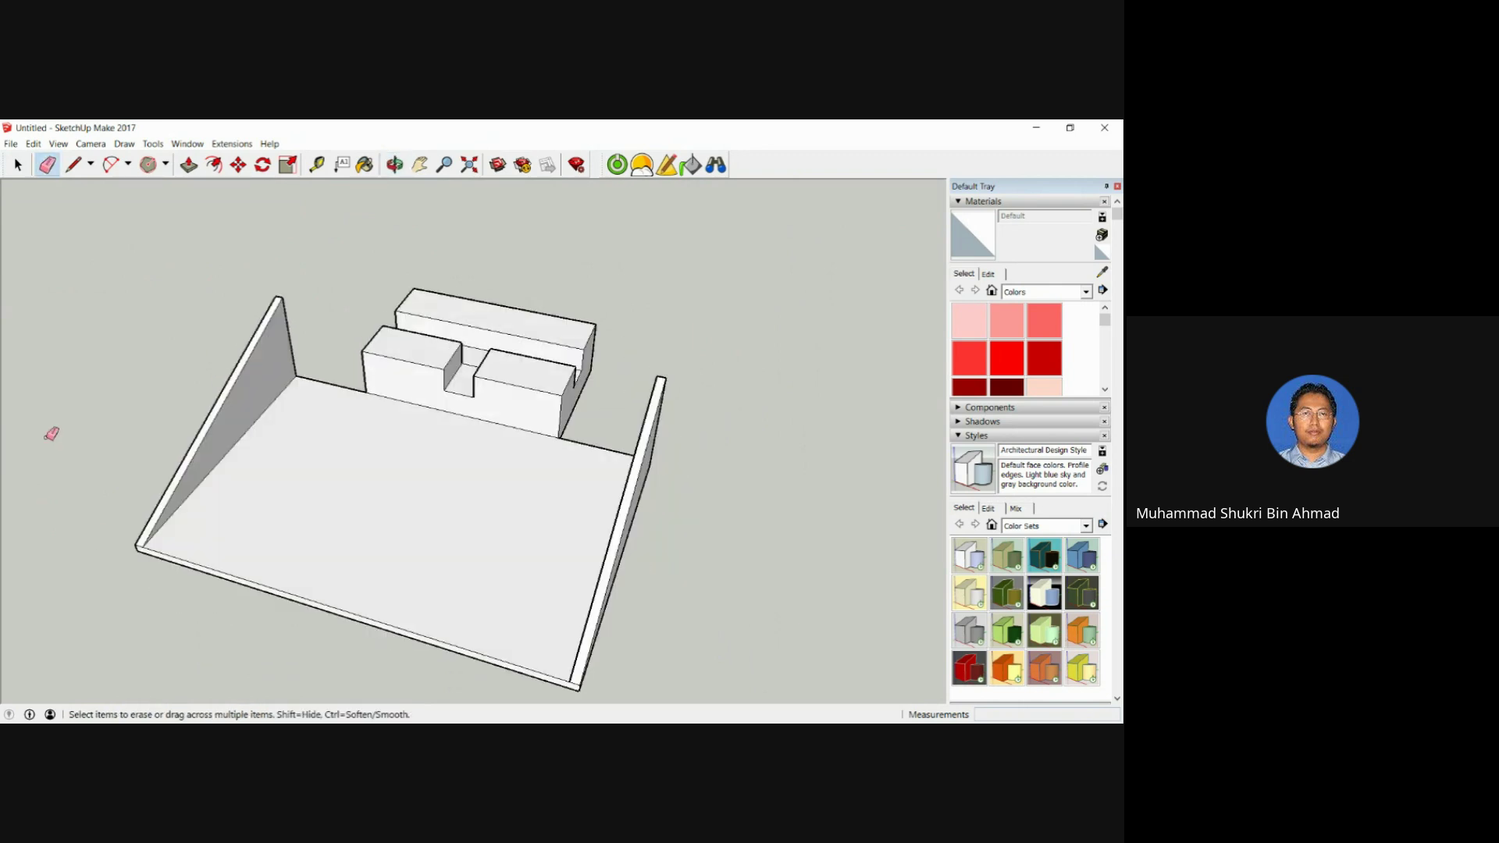
Push/Pull the inner faces of both triangular side walls 3 mm further inward to thicken them.
left_click(188, 165)
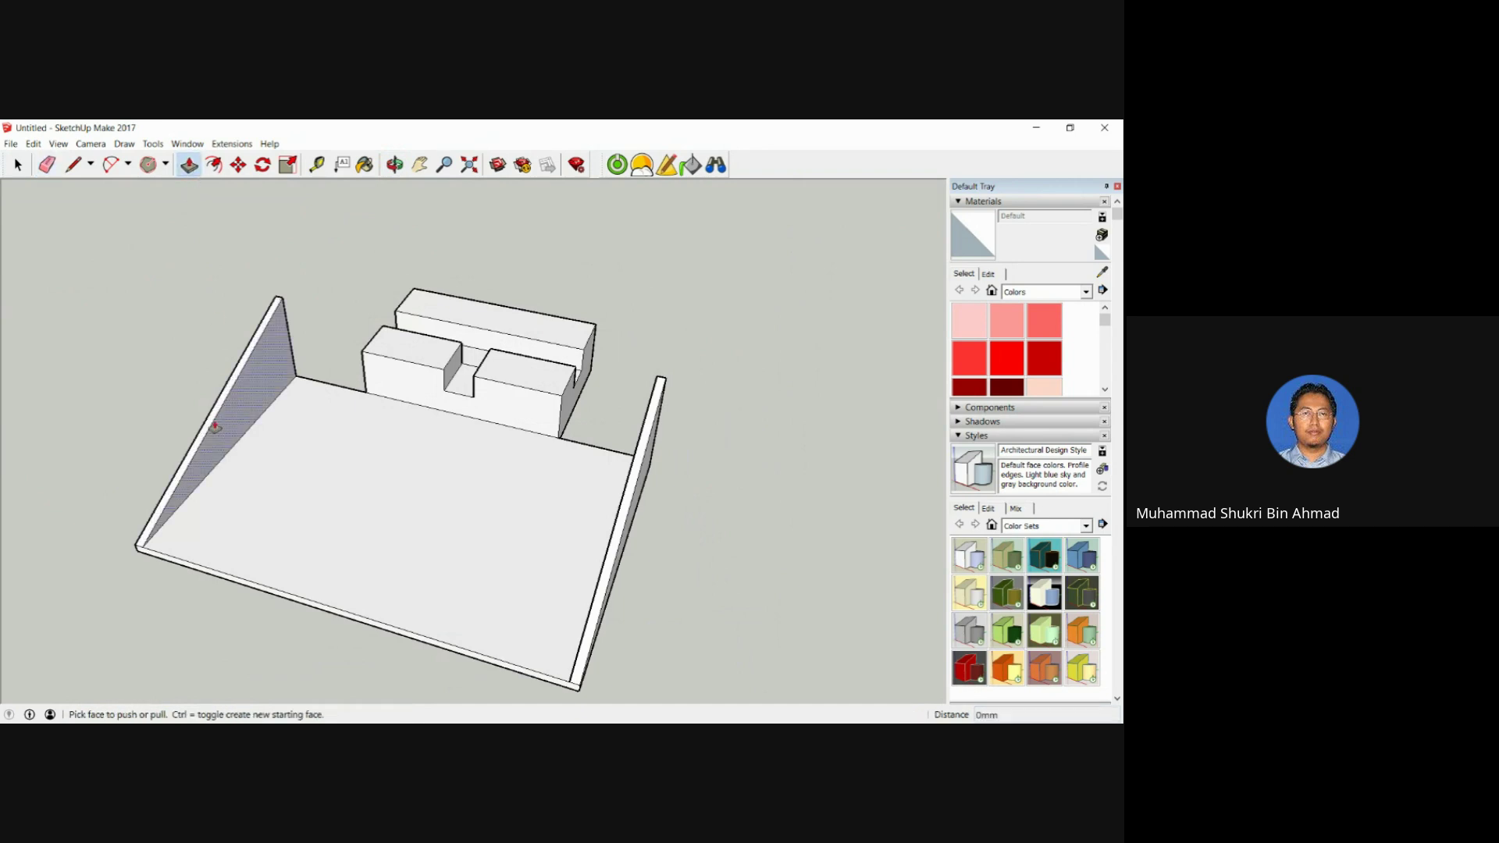
left_click(224, 432)
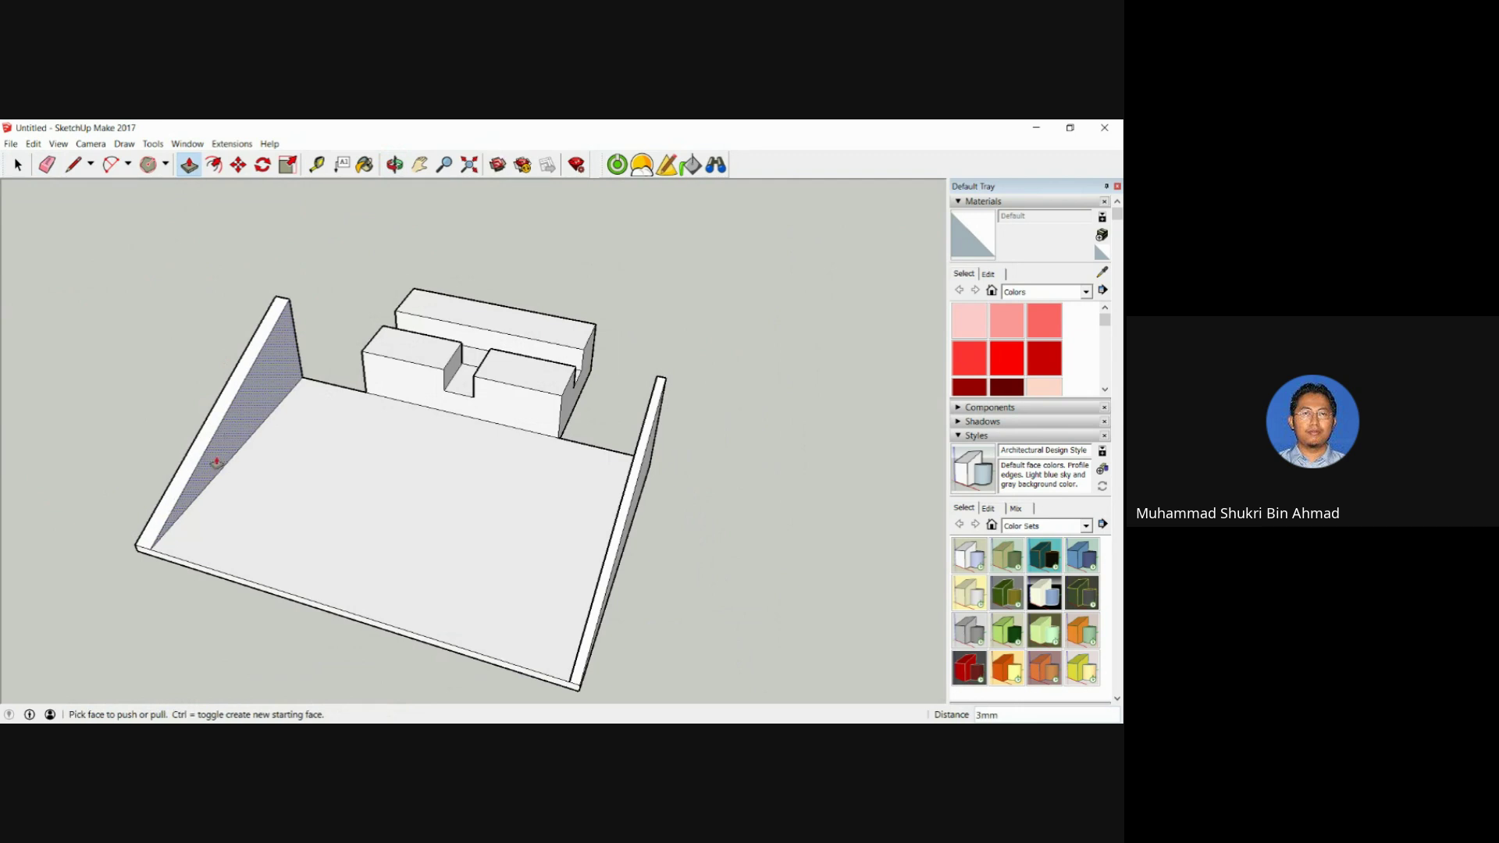
middle_click_drag(231, 434, 706, 502)
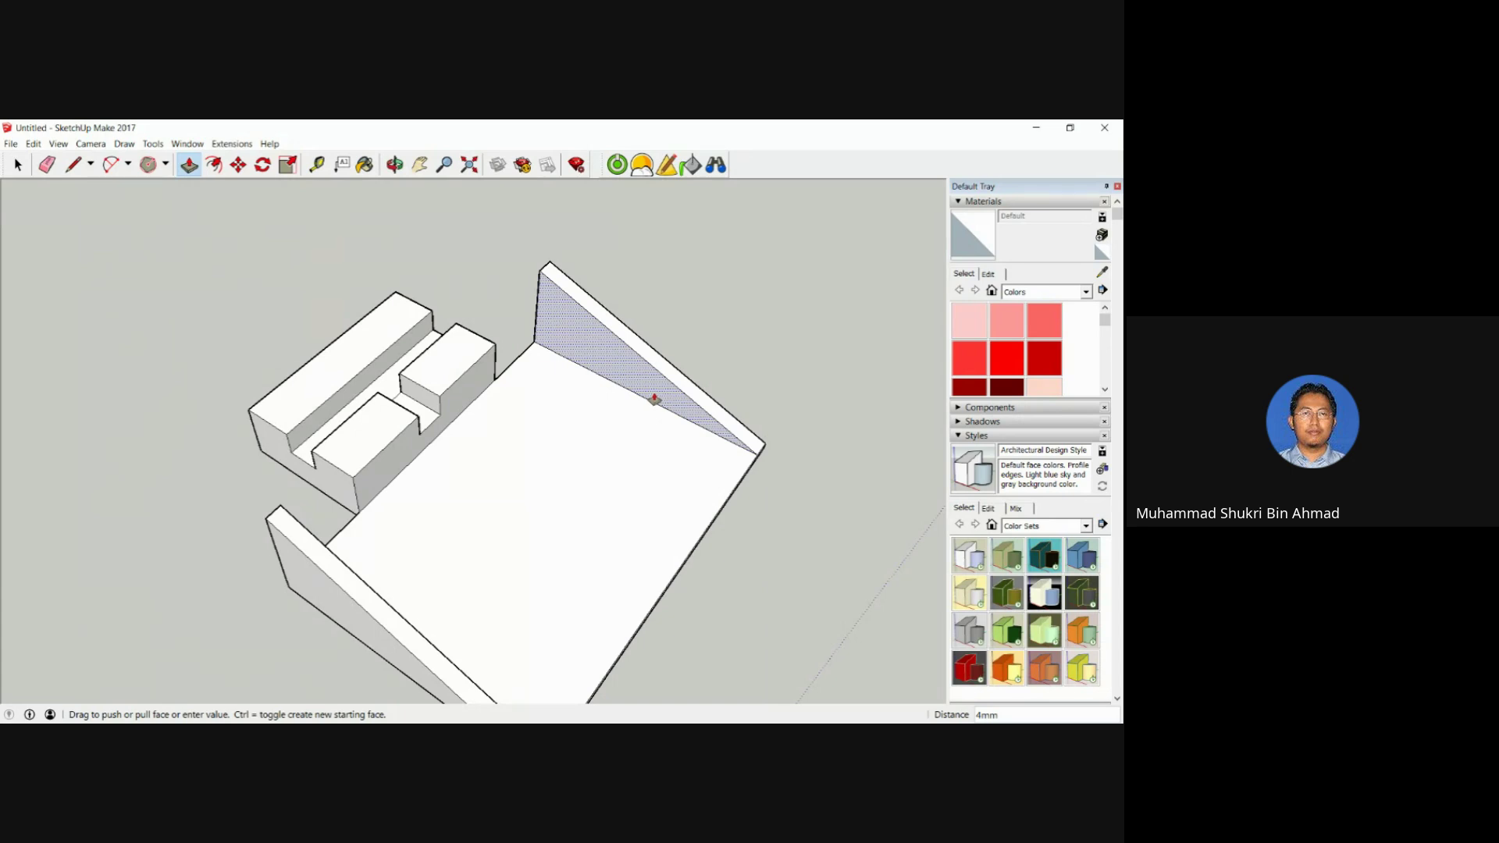
left_click(654, 400)
middle_click_drag(652, 391, 140, 200)
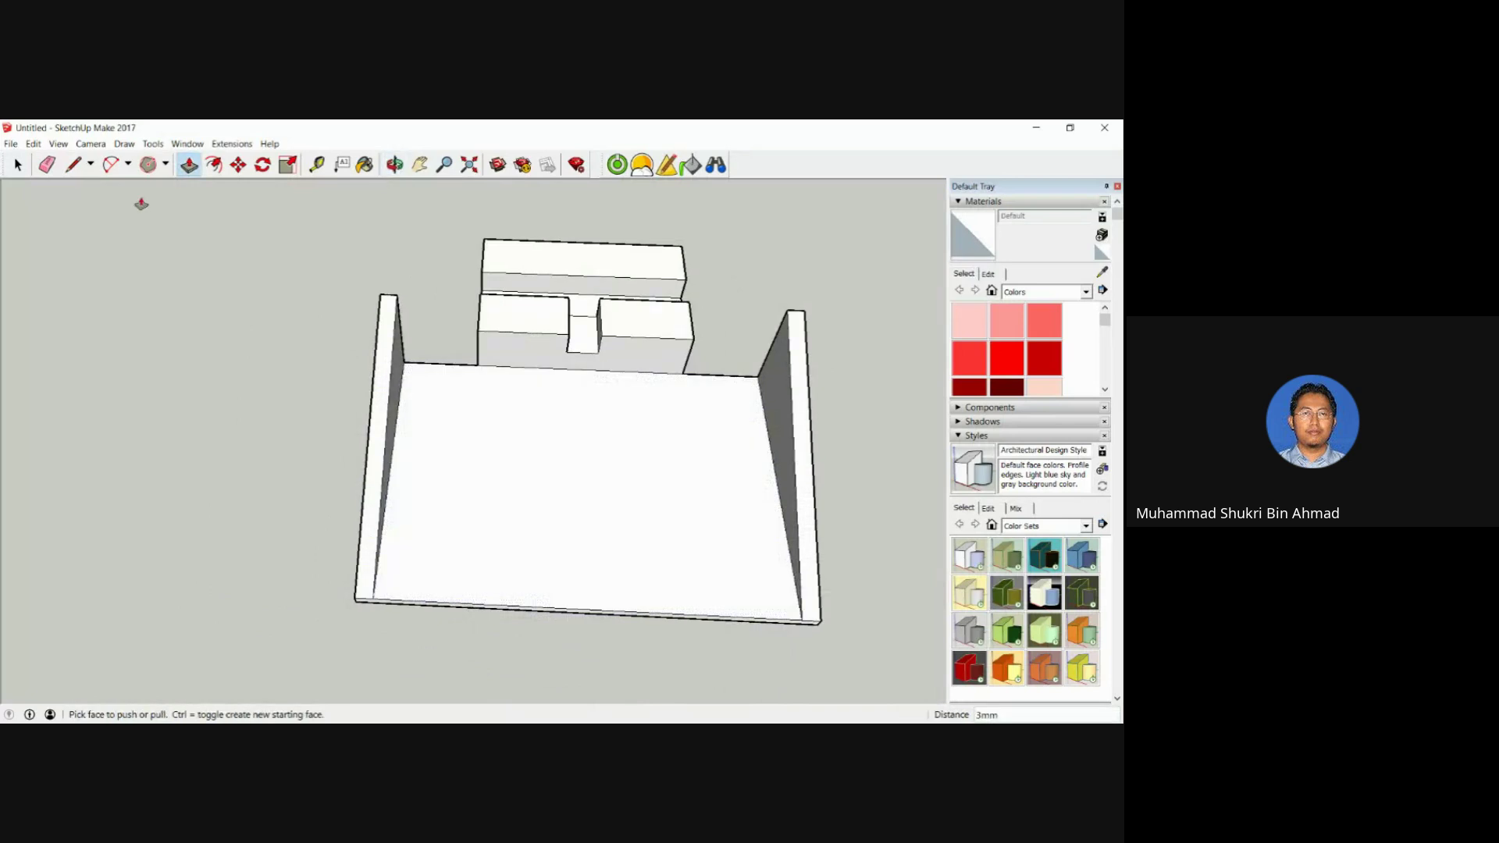
Draw a line about 6 mm long across the sloping top face of each side wall, around mid-slope.
left_click(71, 165)
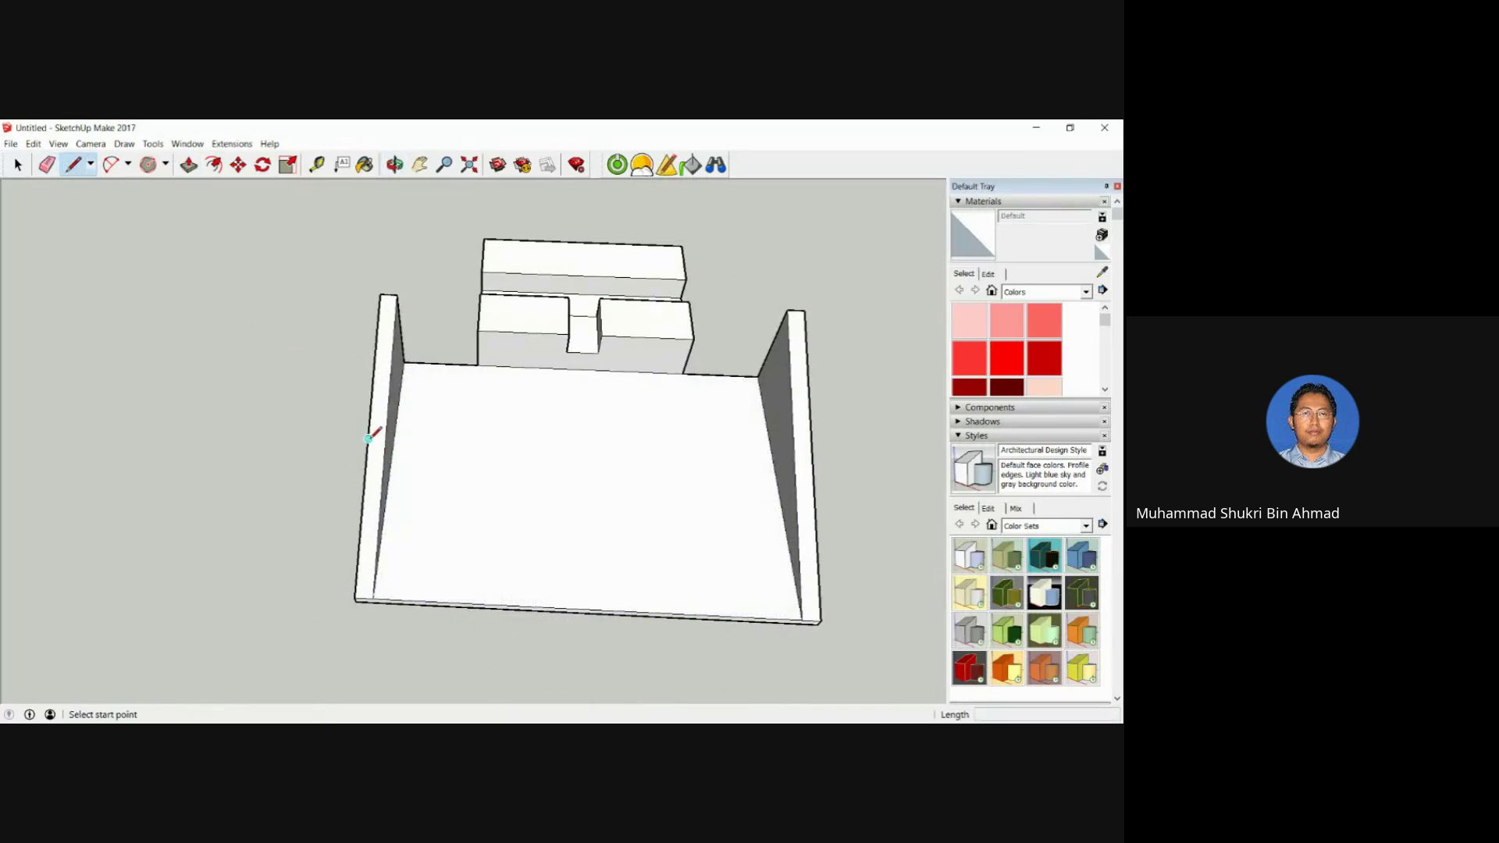
left_click(367, 439)
left_click(386, 439)
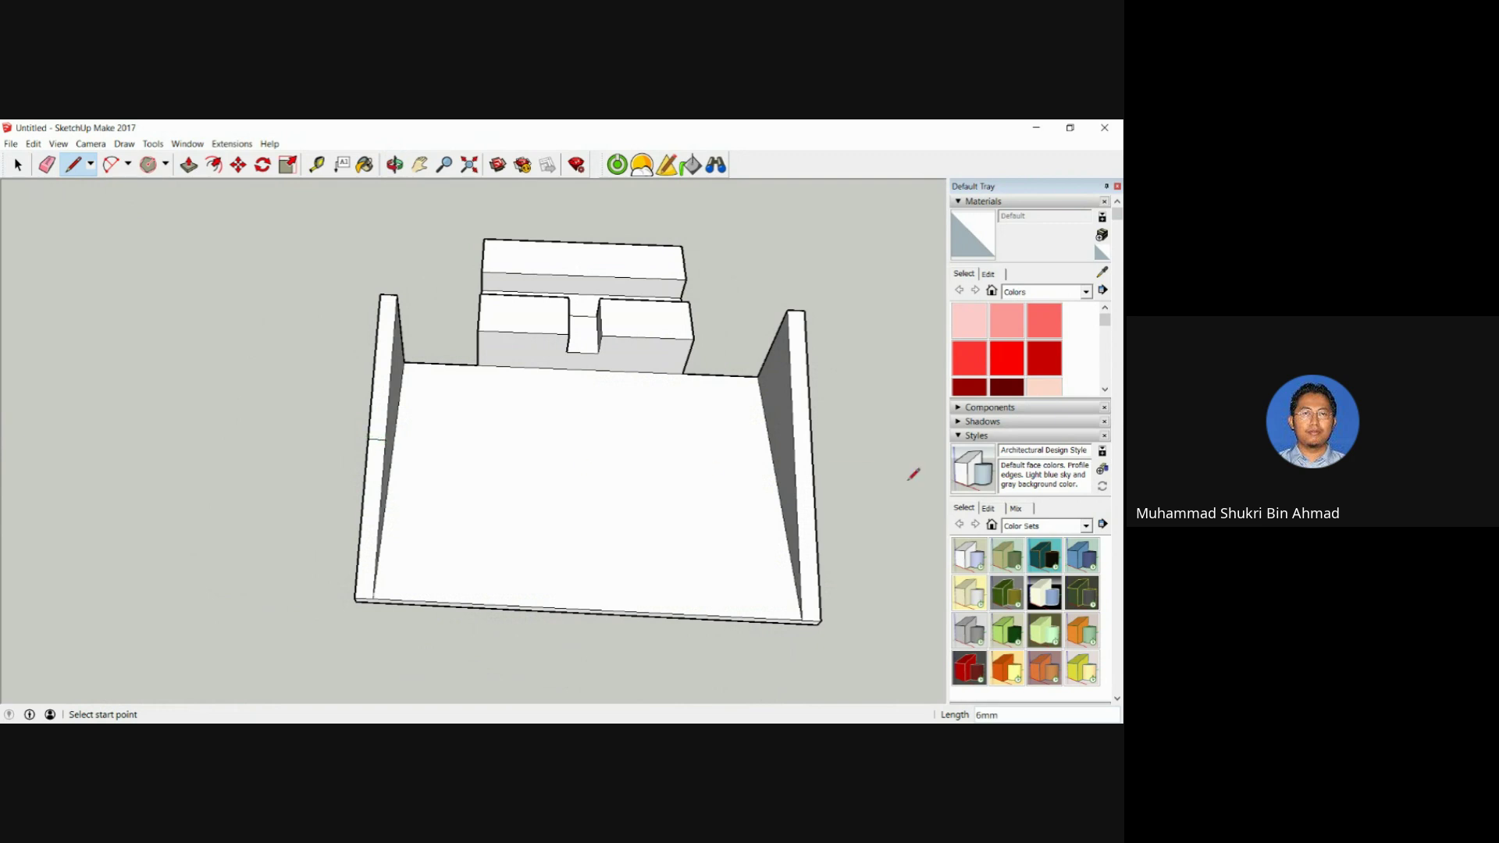
left_click(795, 458)
left_click(811, 457)
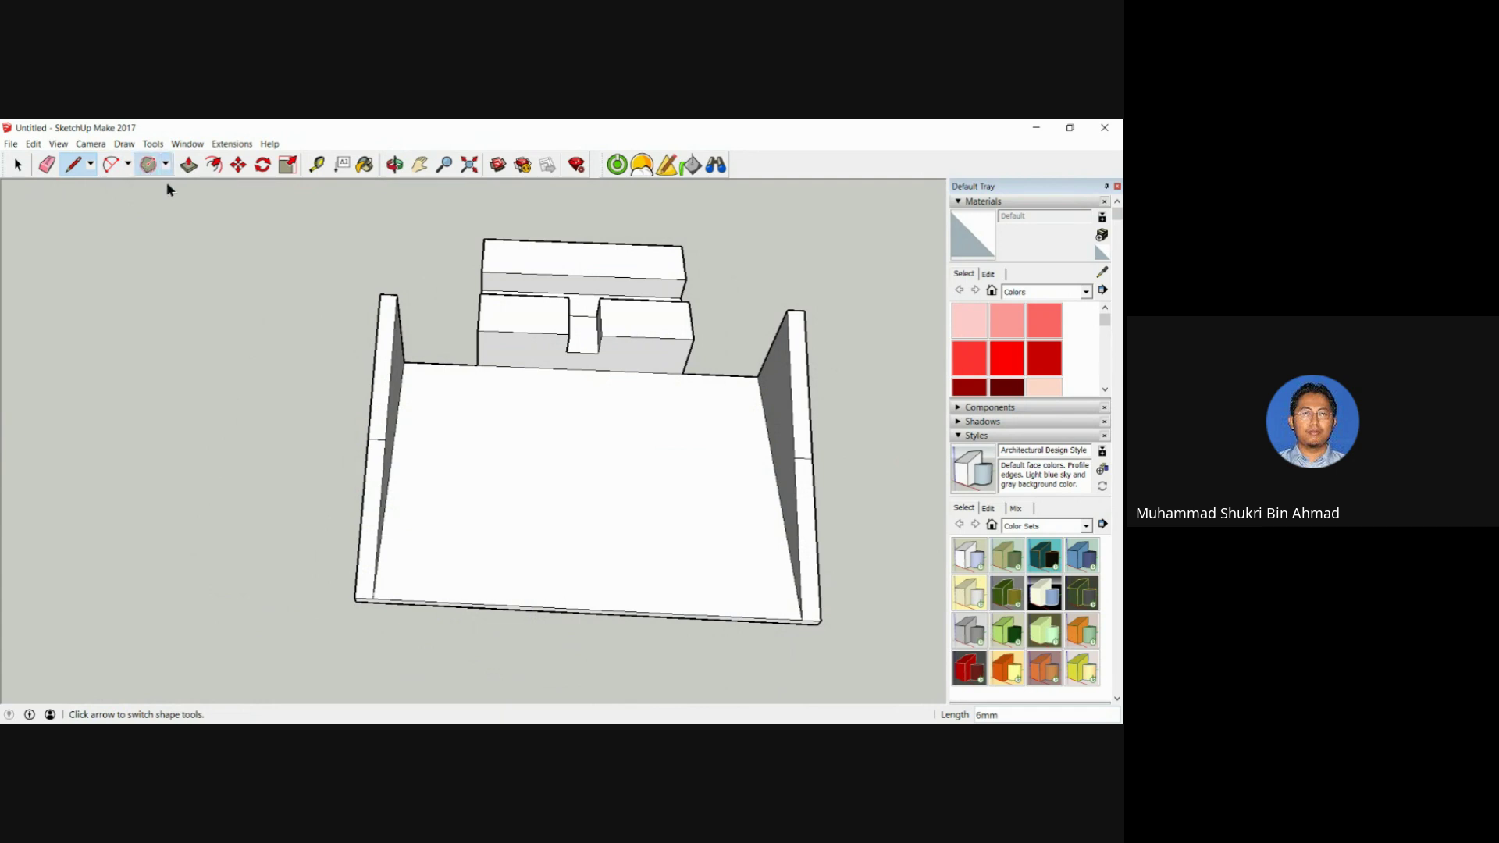
Draw a circle centred on the cross line of the first side wall's sloping face.
key("c")
scroll(371, 439, "up", 5)
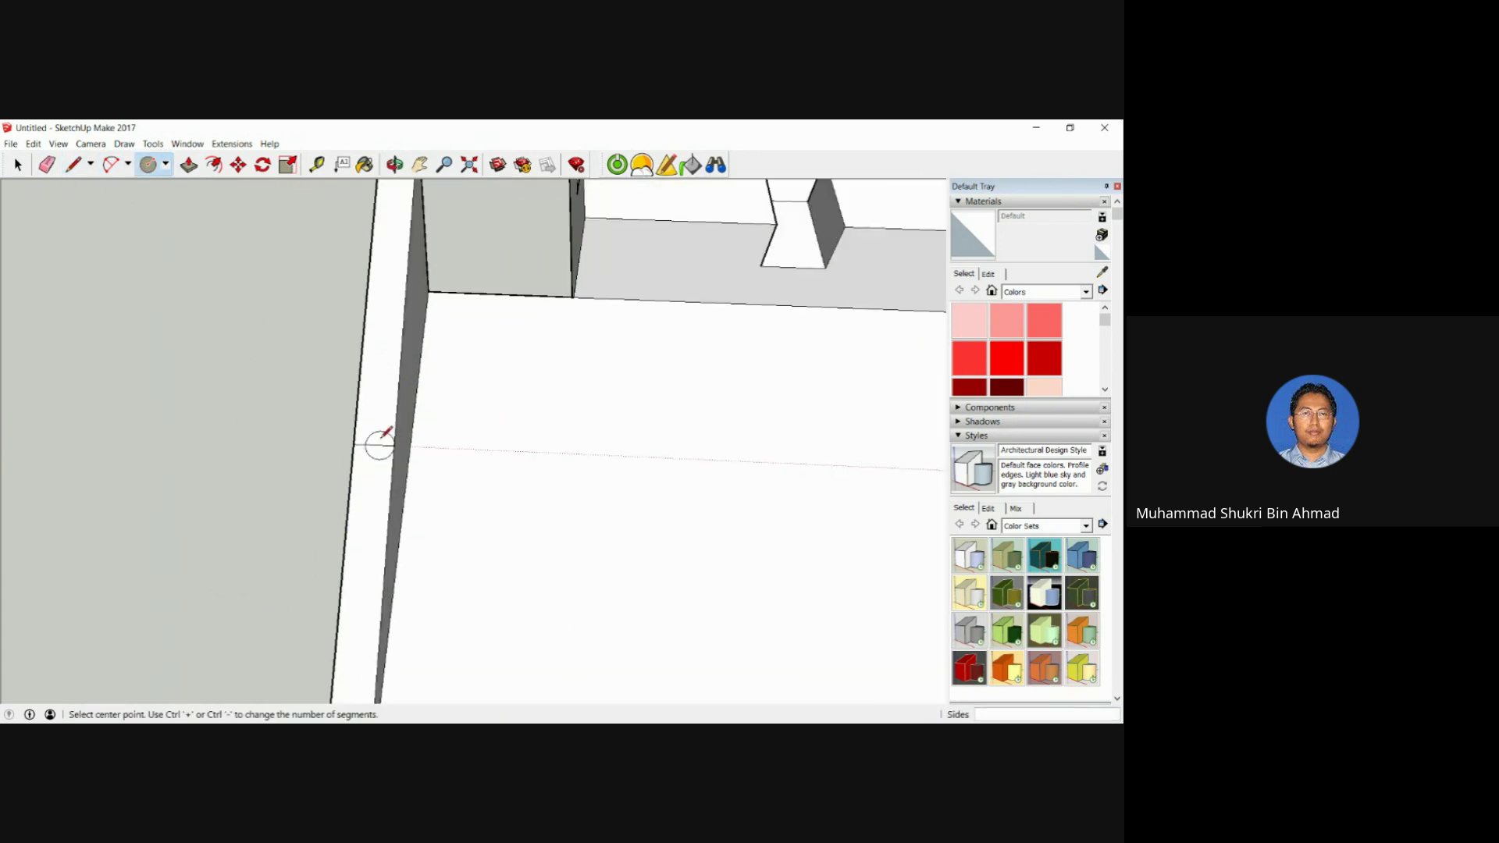
scroll(372, 445, "down", 5)
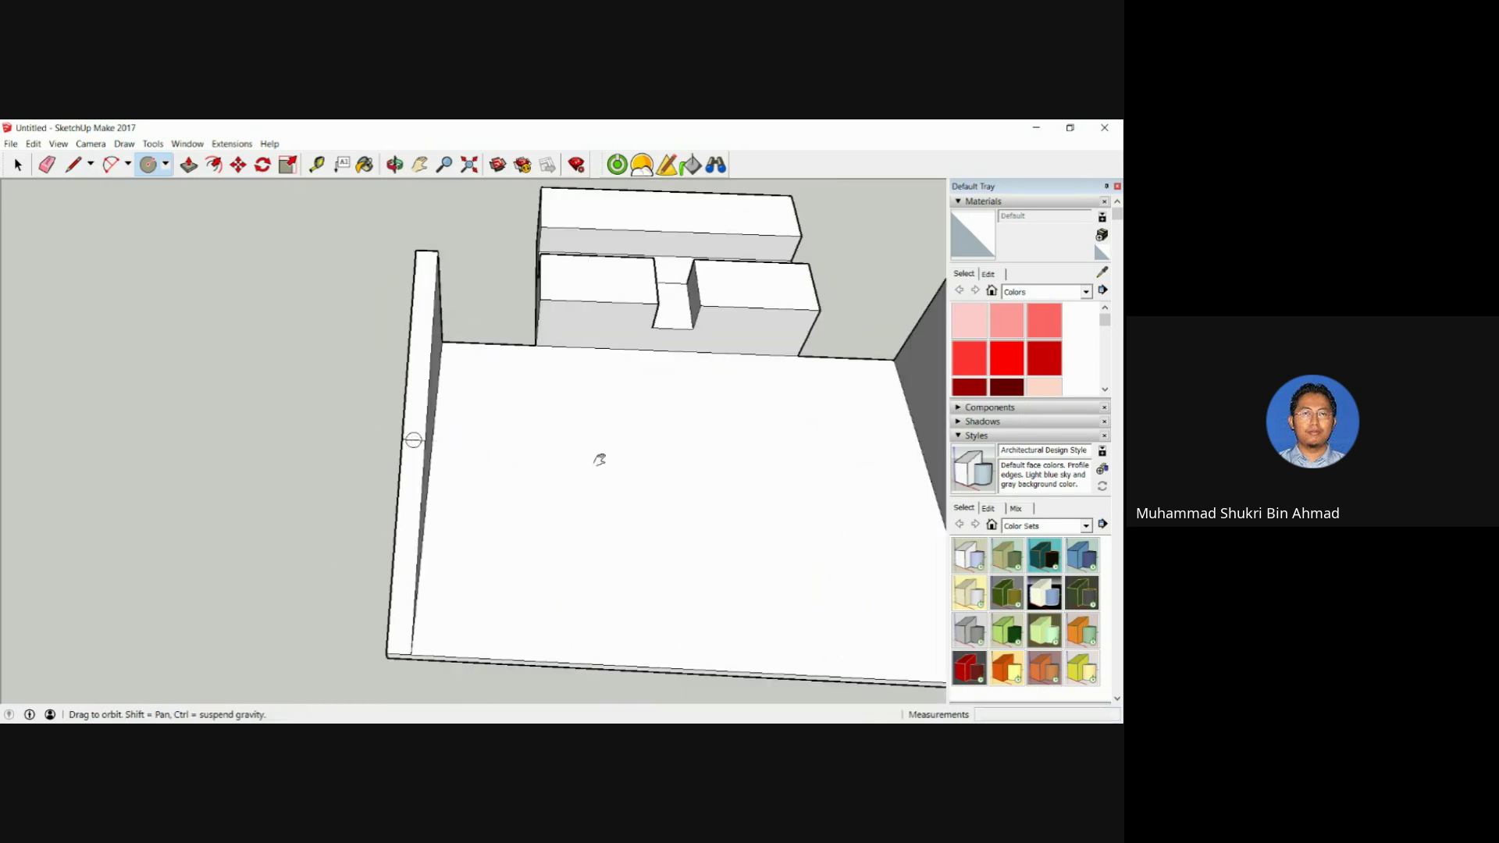
middle_click_drag(600, 460, 687, 450)
Draw a circle of 1.5 mm radius centred on the cross line of the opposite side wall's sloping face.
left_click(684, 448)
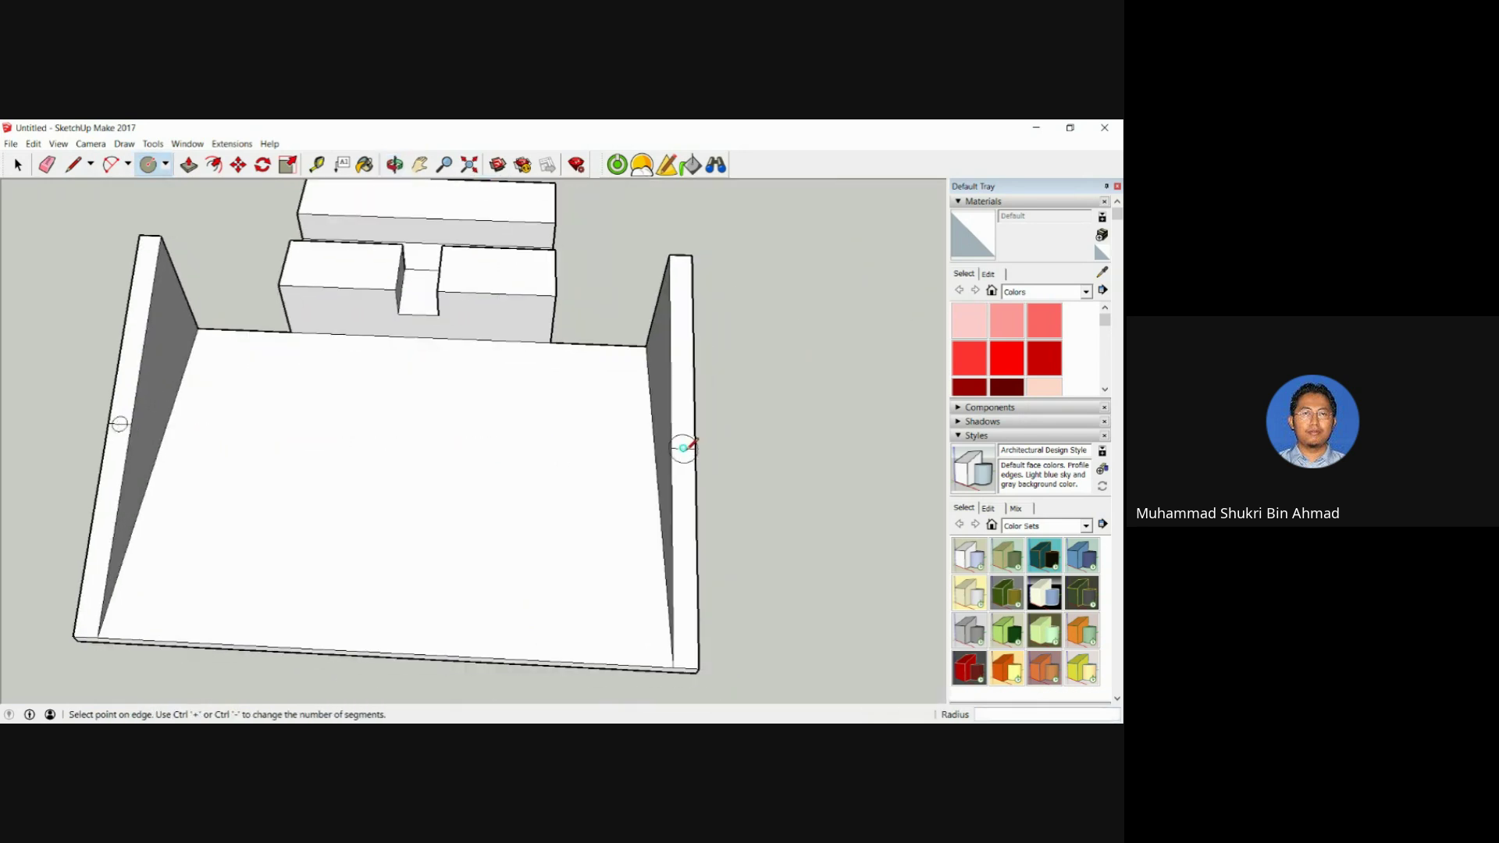
scroll(683, 448, "up", 4)
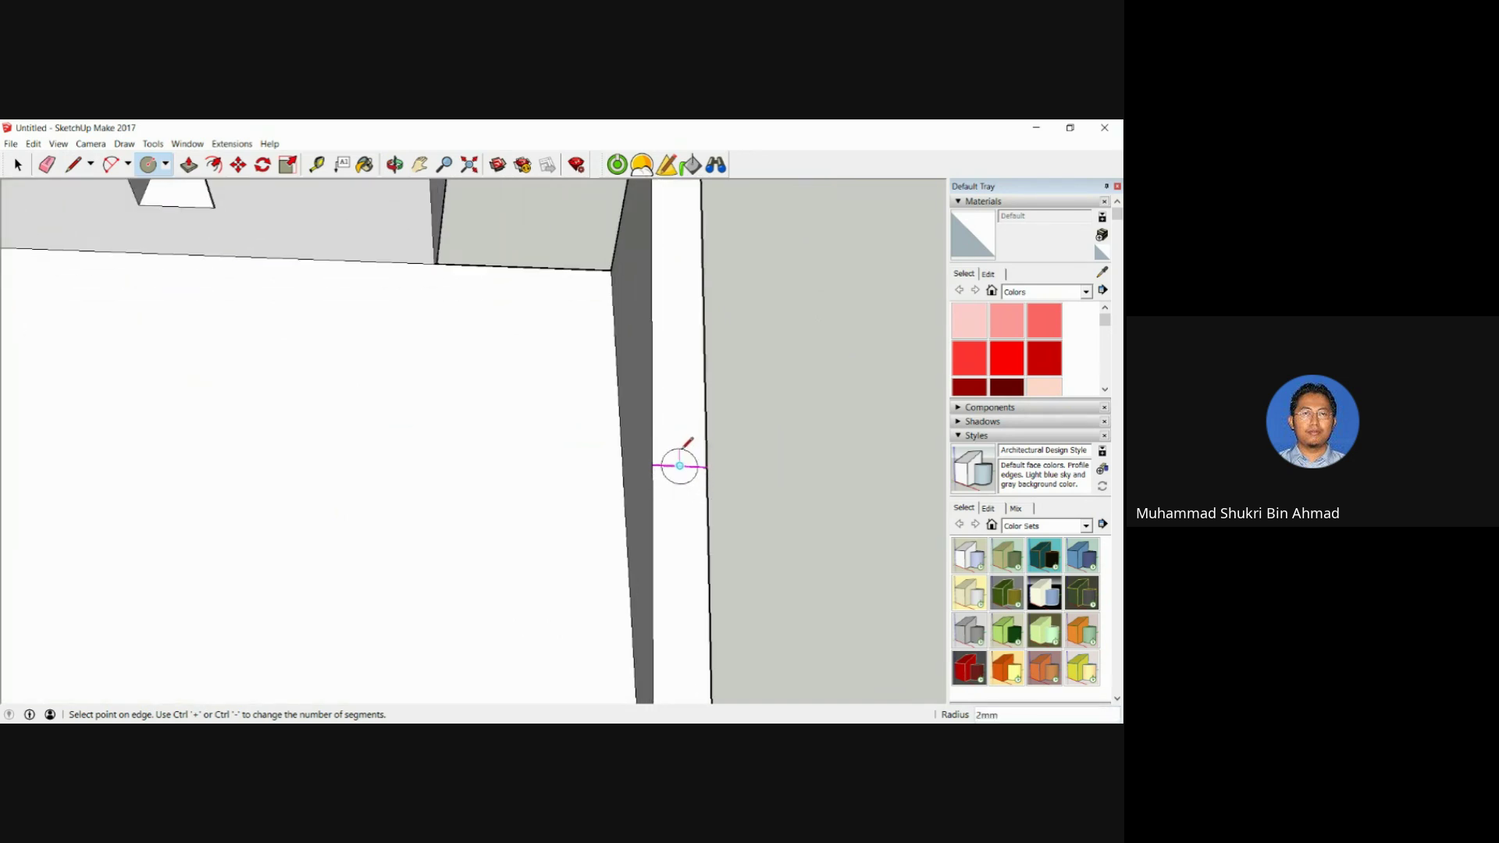
type("1.5")
key("Return")
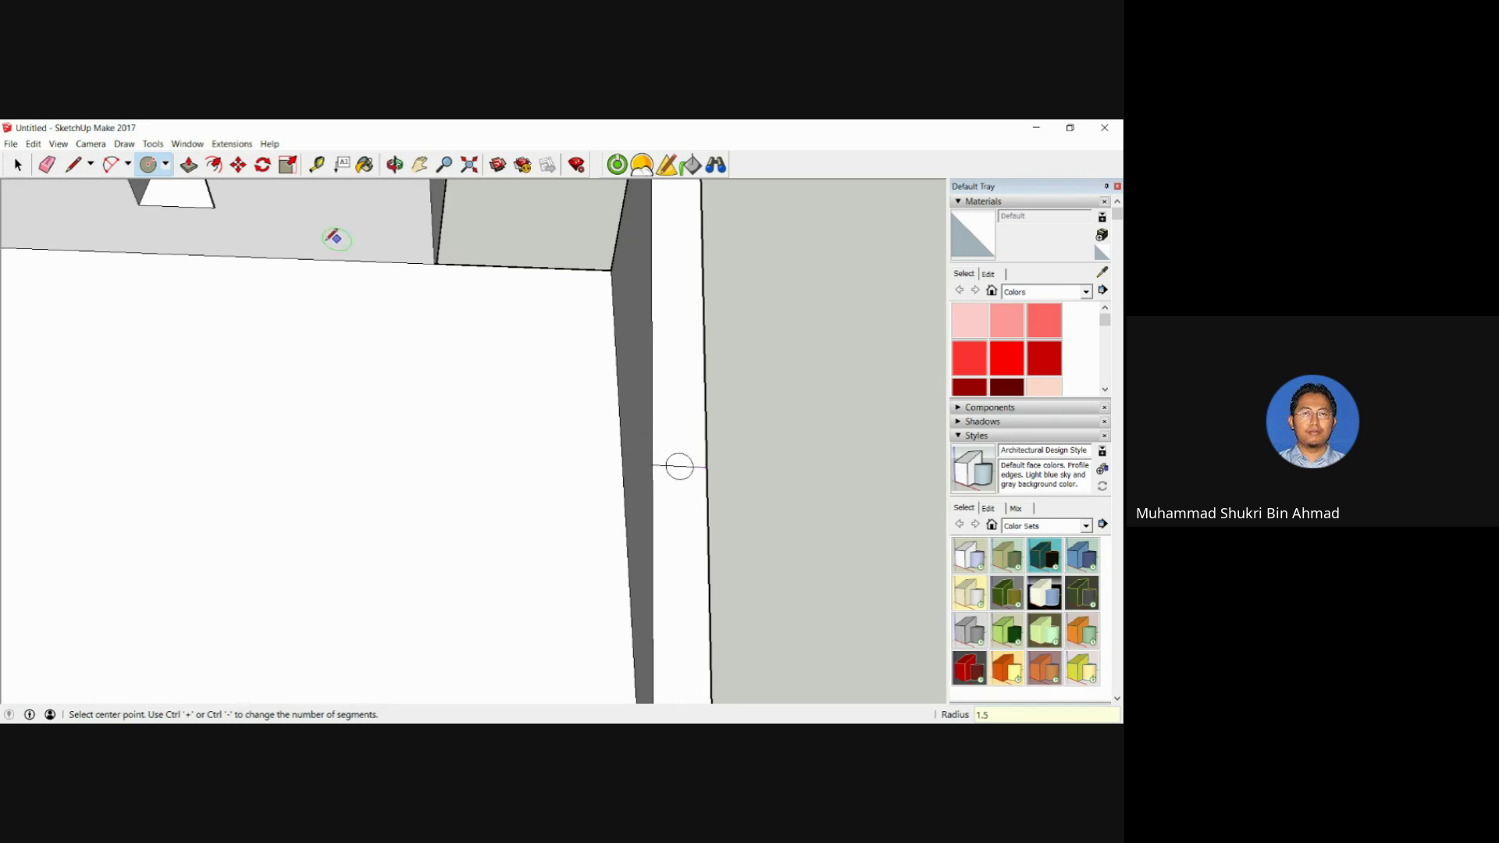
Erase the cross line around the 1.5 mm radius circle and Push/Pull the circle 8 mm down into the wall to make a hole.
left_click(48, 166)
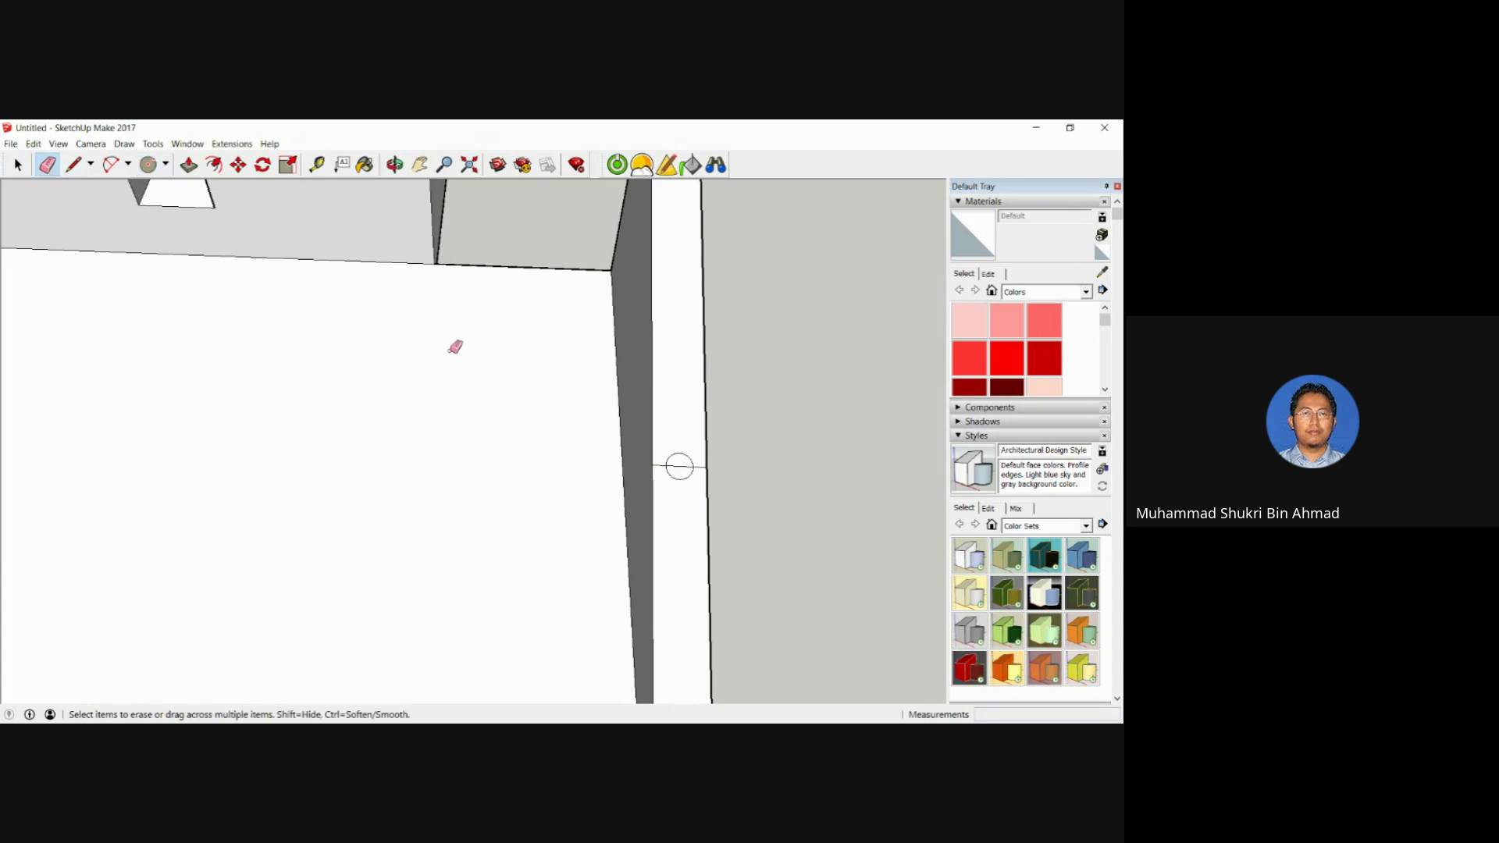
left_click(659, 466)
left_click(189, 165)
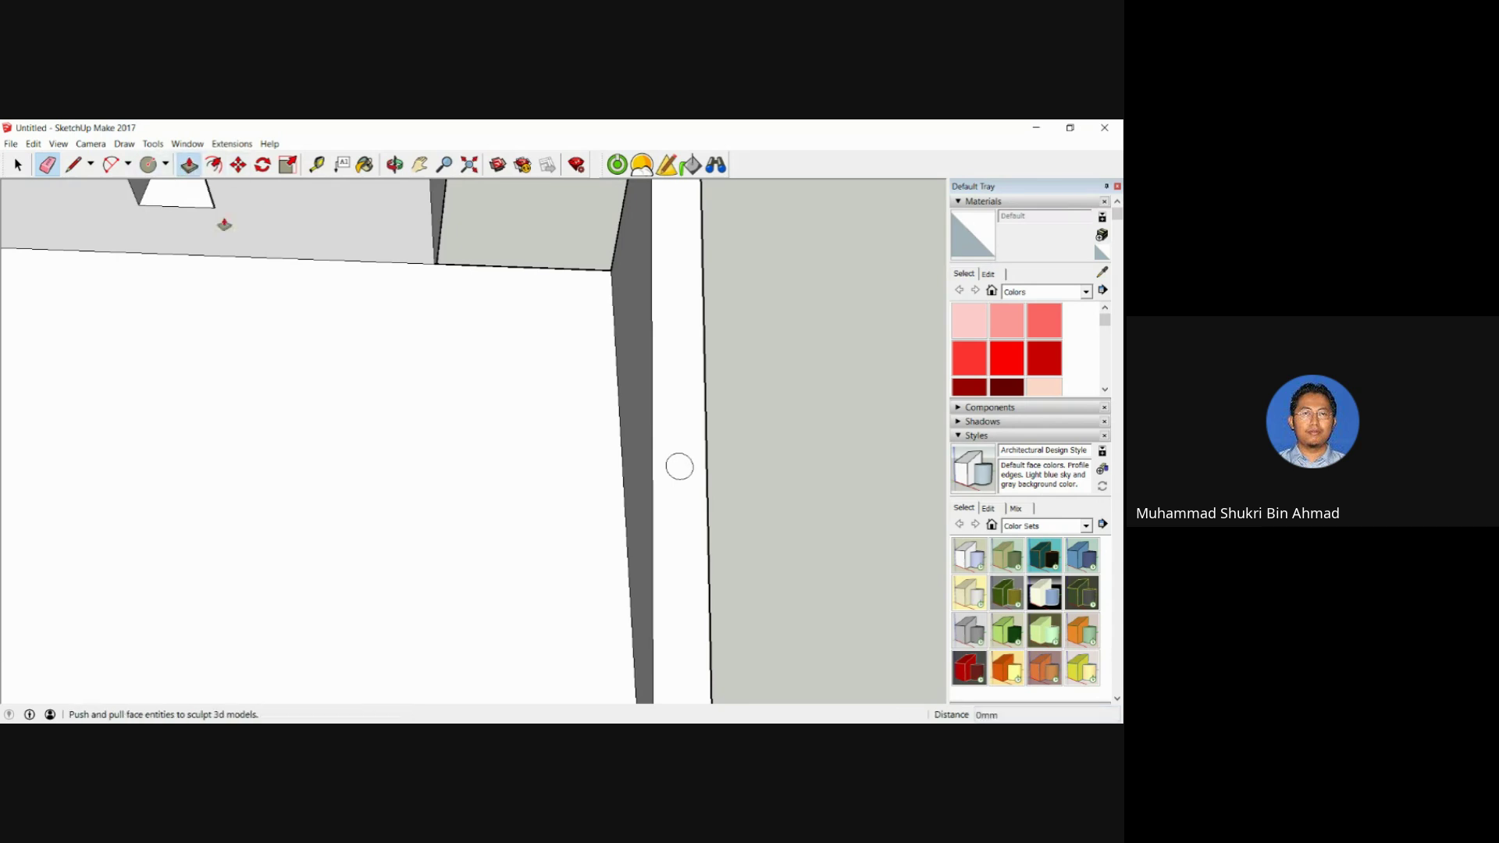
left_click(678, 468)
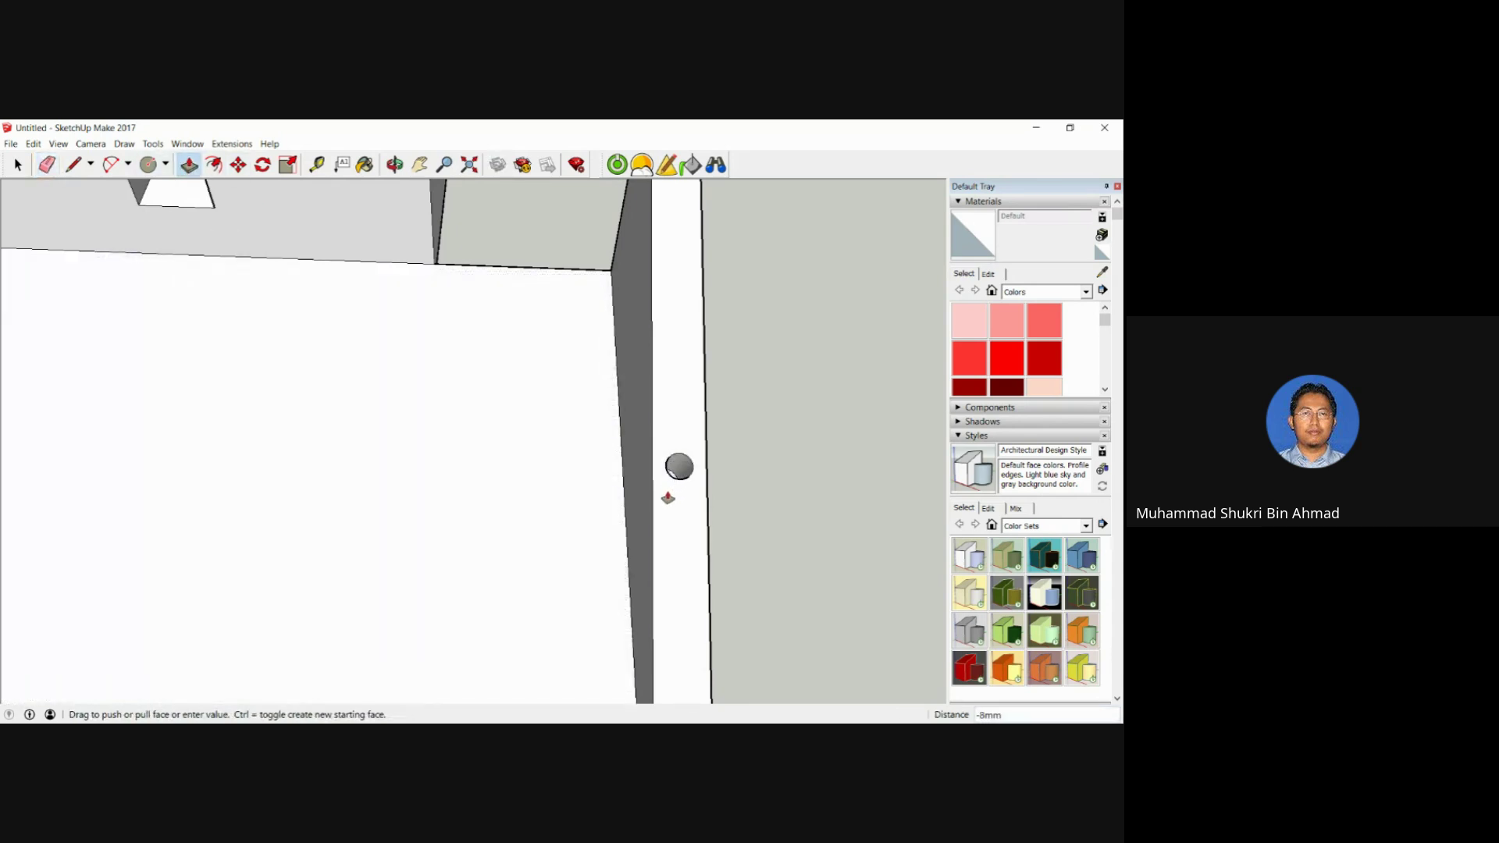
Draw a circle of about 2 mm radius centred on the remaining side wall's cross line, inside the existing larger circle.
scroll(479, 482, "down", 6)
middle_click_drag(227, 475, 271, 534)
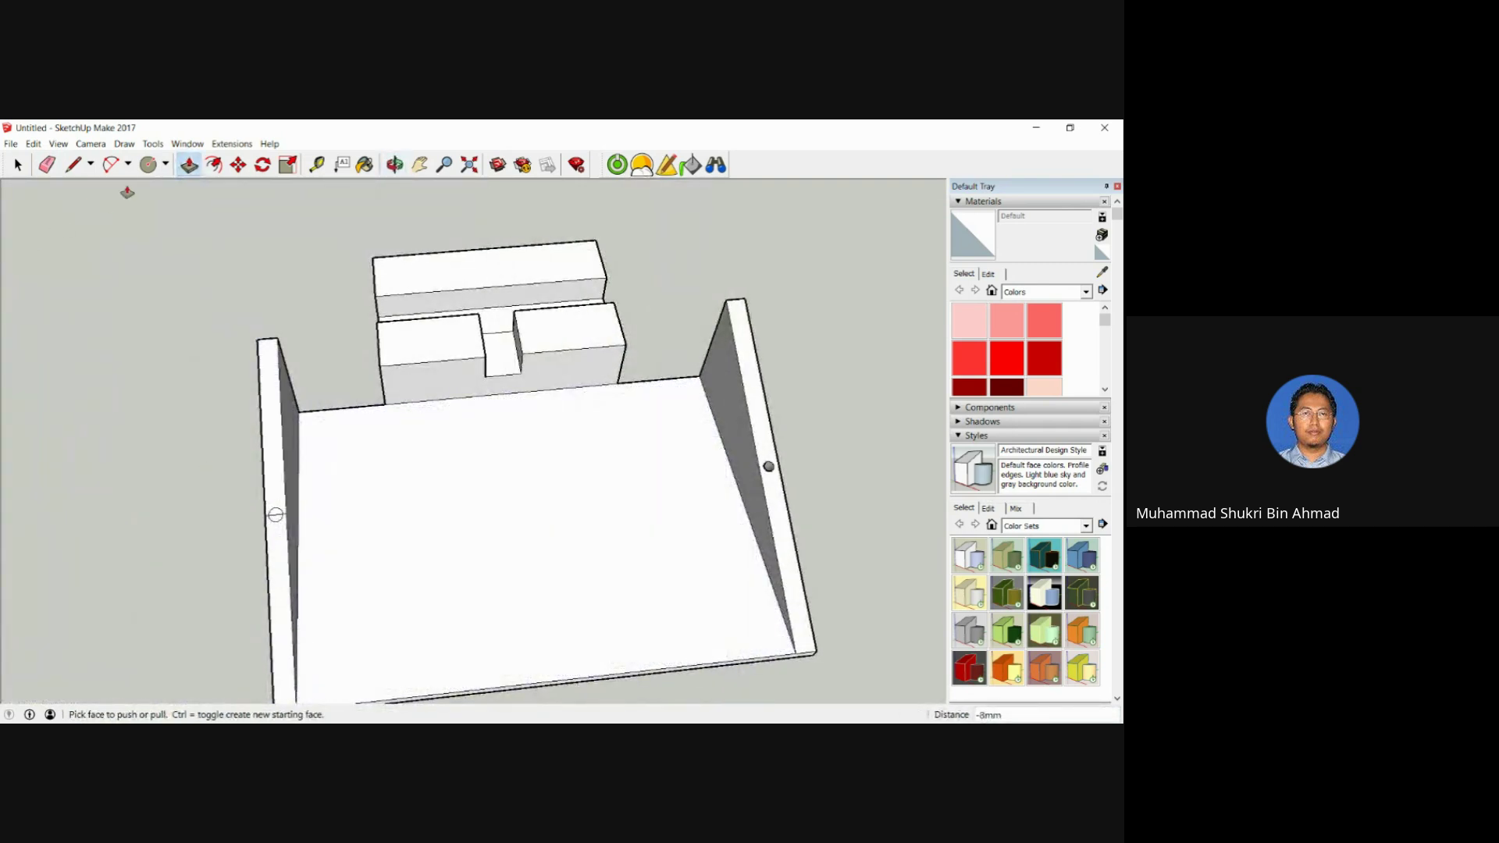
left_click(153, 167)
scroll(274, 512, "up", 5)
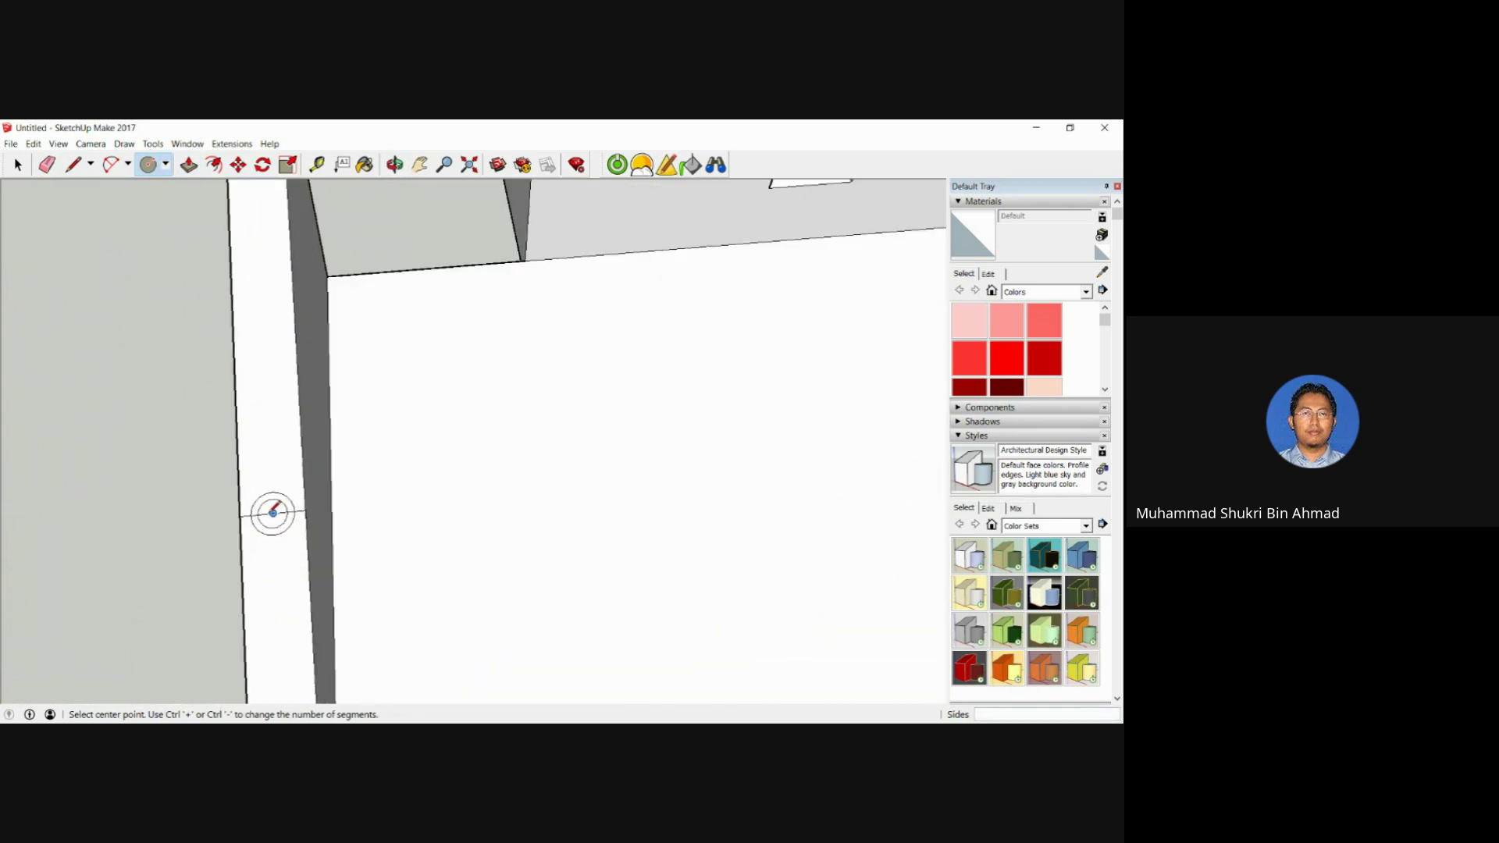
scroll(273, 513, "up", 4)
left_click(274, 547)
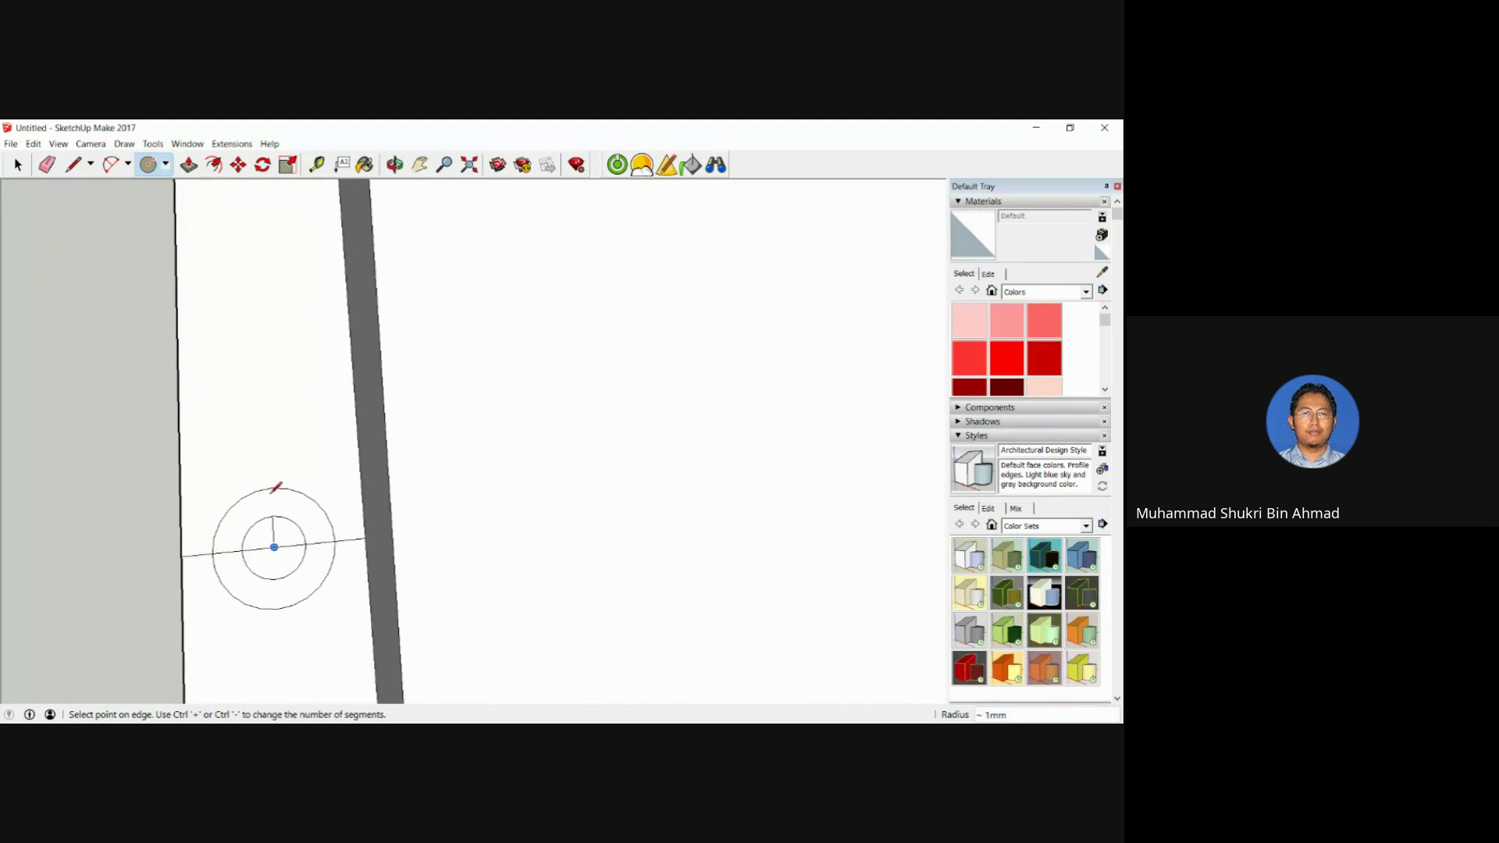
left_click(227, 550)
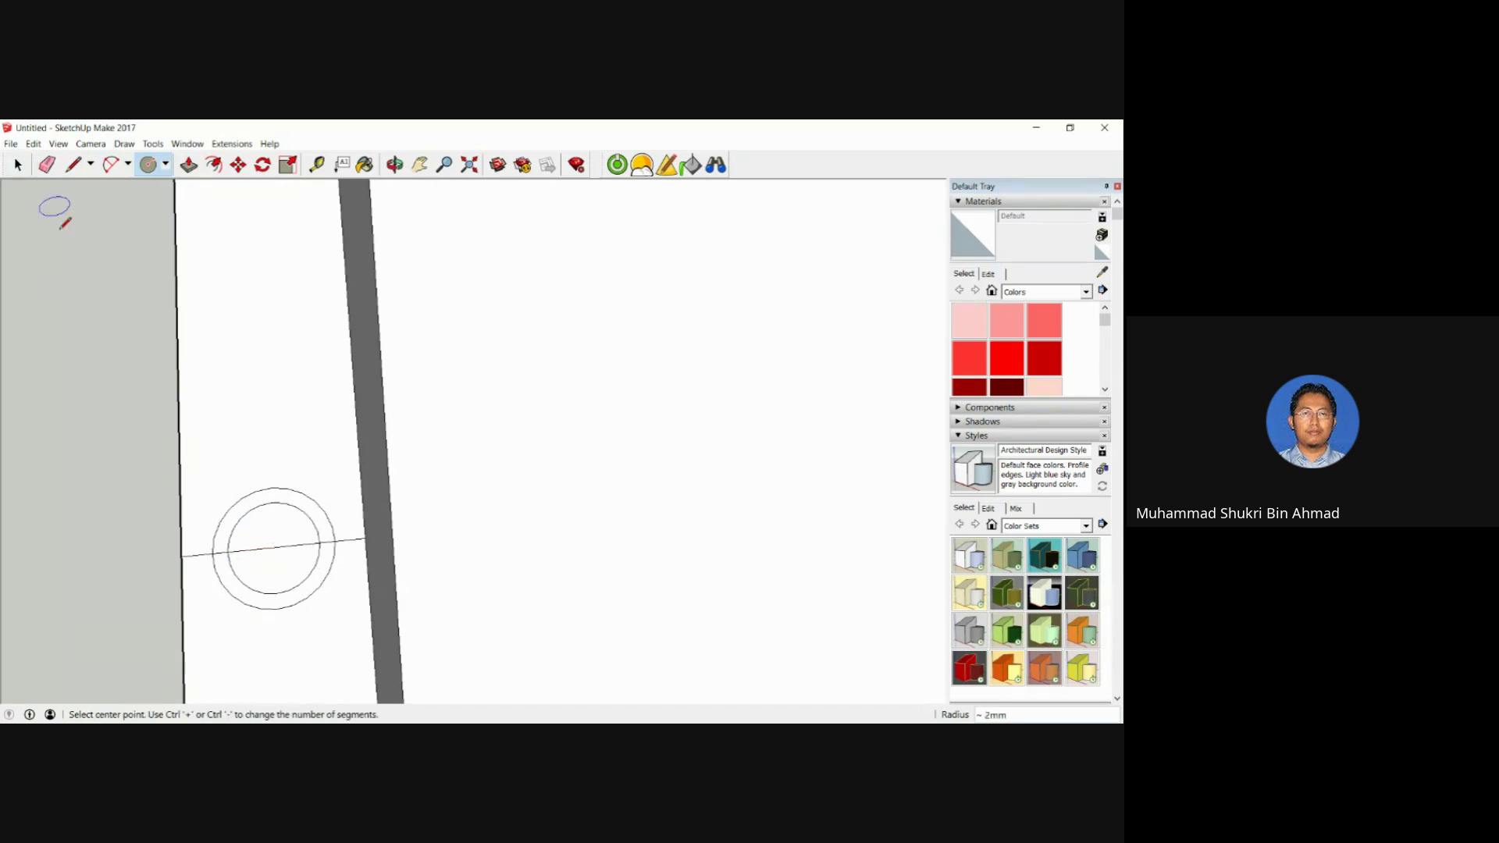
Erase the larger circle and the cross line on this wall, and Push/Pull the remaining circle 7 mm down into the wall.
left_click(46, 165)
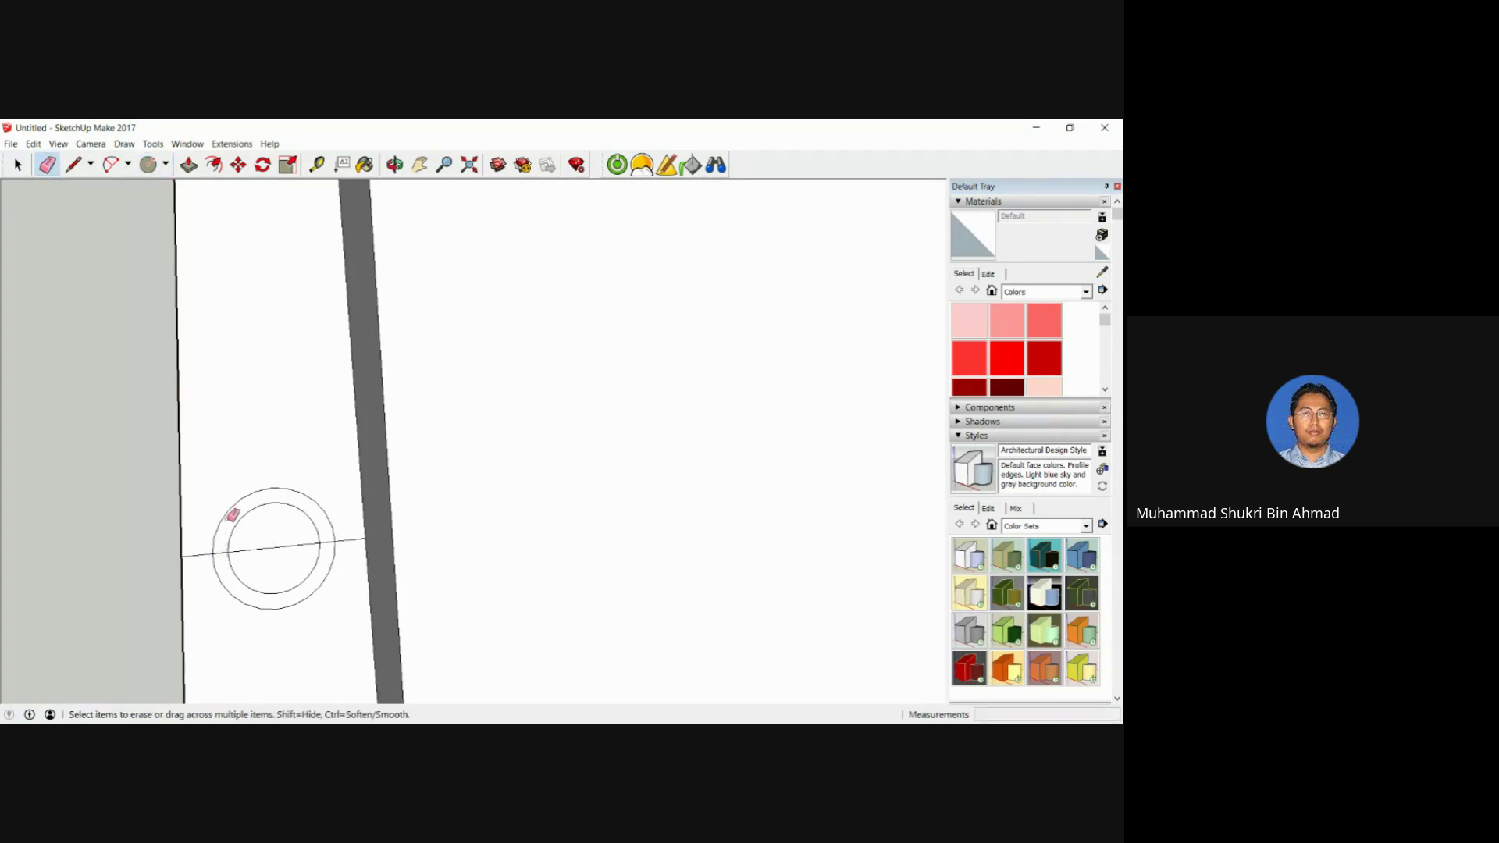
mouse_move(232, 515)
left_mouse_down()
mouse_move(221, 541)
mouse_move(297, 555)
left_mouse_up()
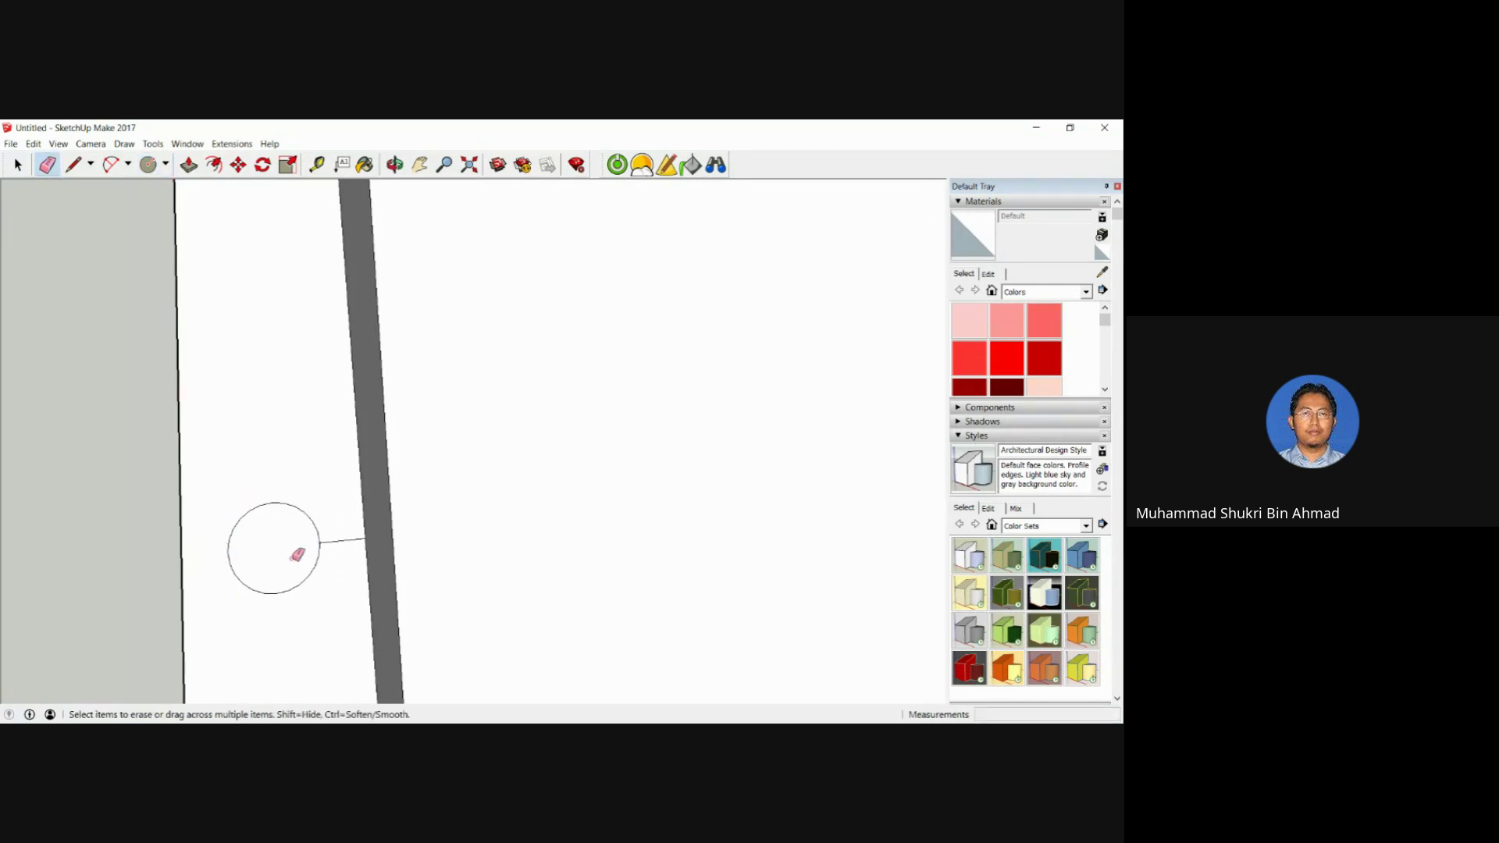
left_click(348, 538)
left_click(189, 165)
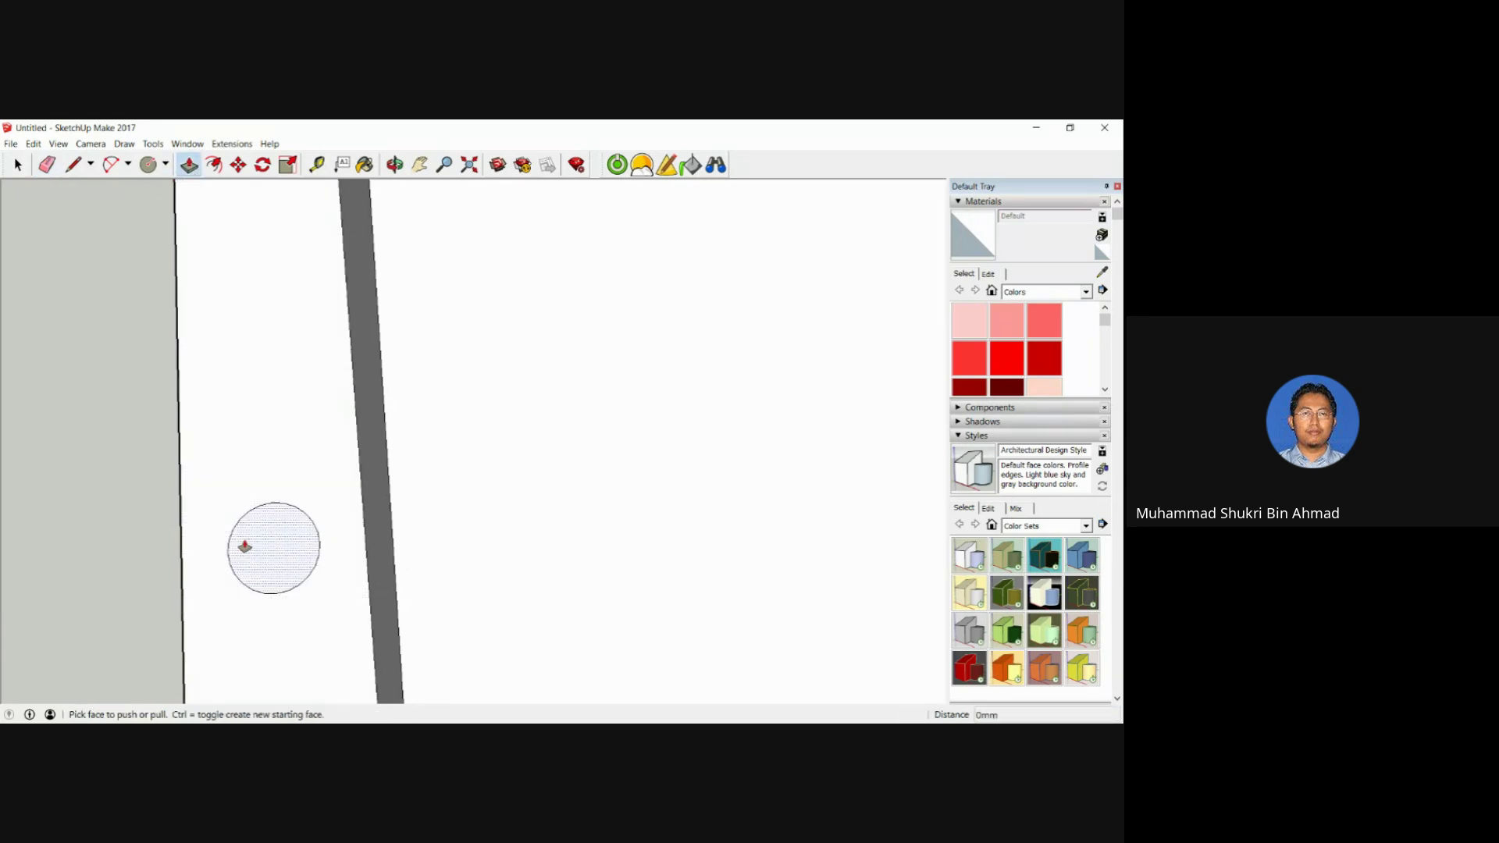
left_click_drag(255, 569, 305, 615)
scroll(305, 616, "down", 5)
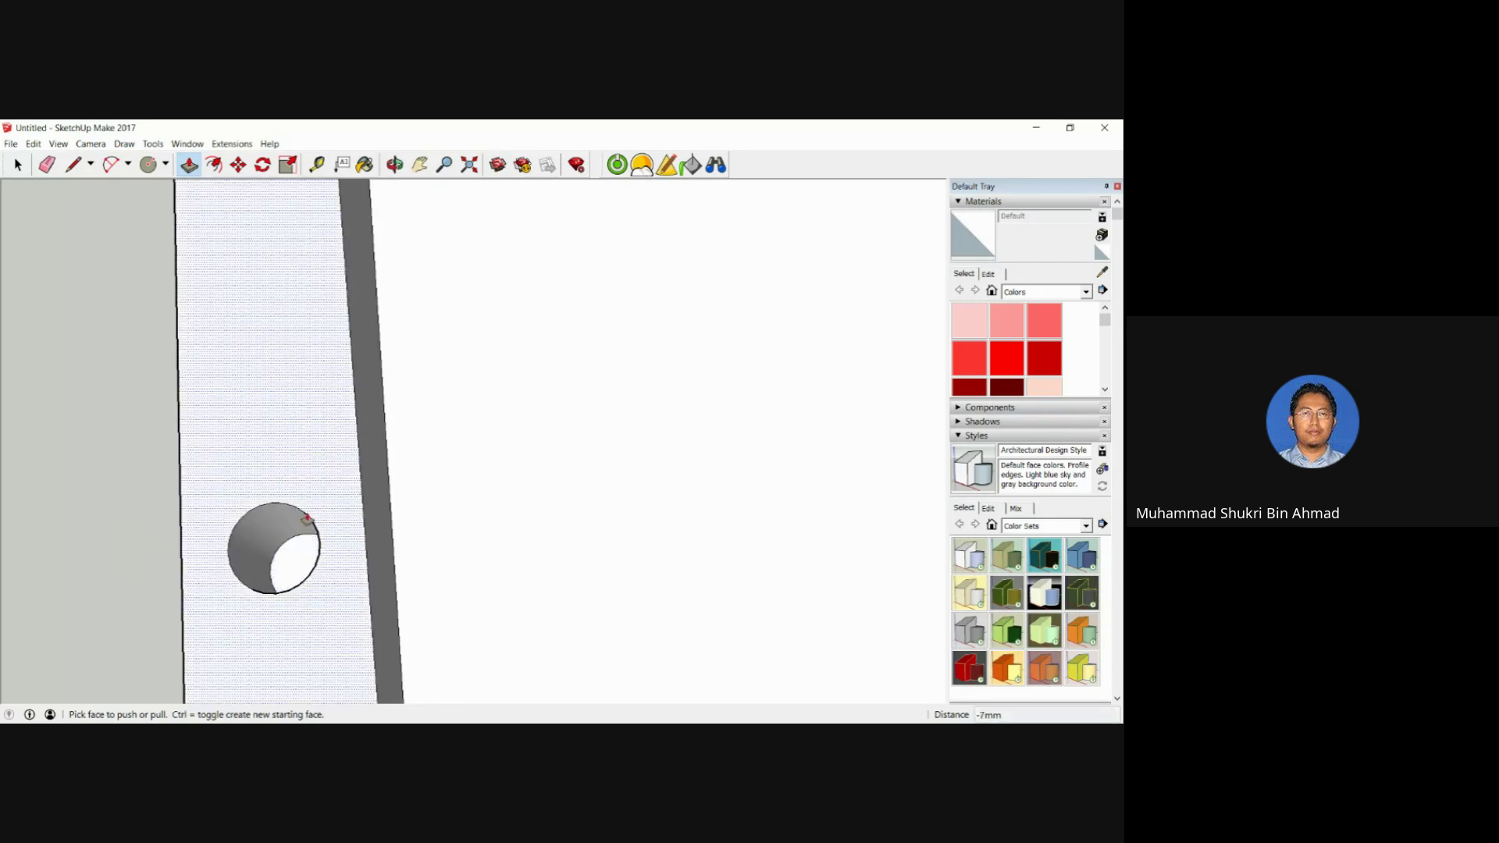
Examine the plate, the drilled side walls and the grooved block from several angles.
scroll(299, 532, "down", 3)
middle_click_drag(305, 539, 486, 374)
scroll(371, 465, "down", 2)
middle_click_drag(485, 472, 416, 495)
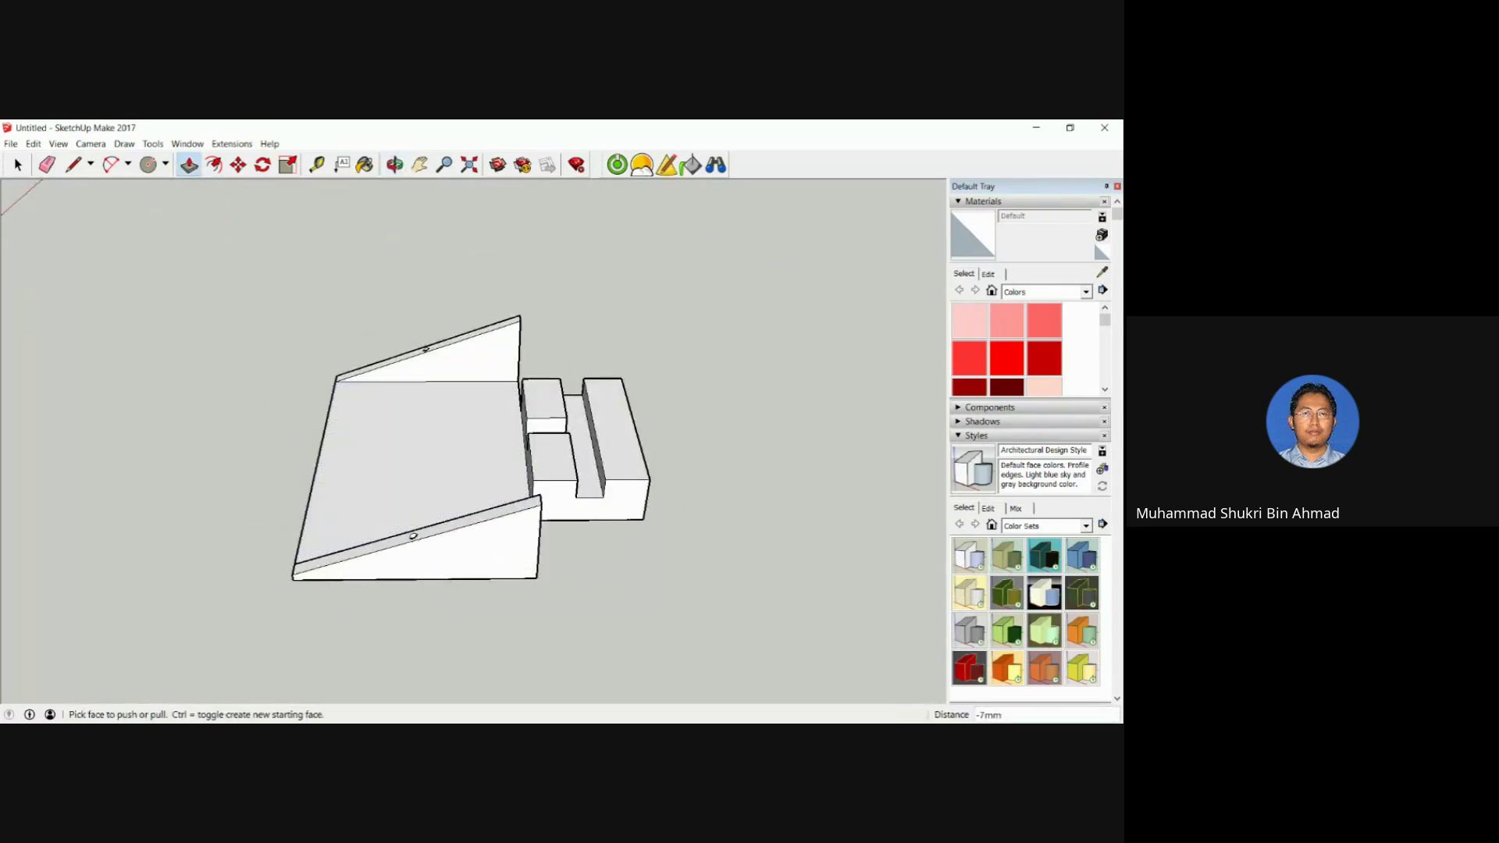
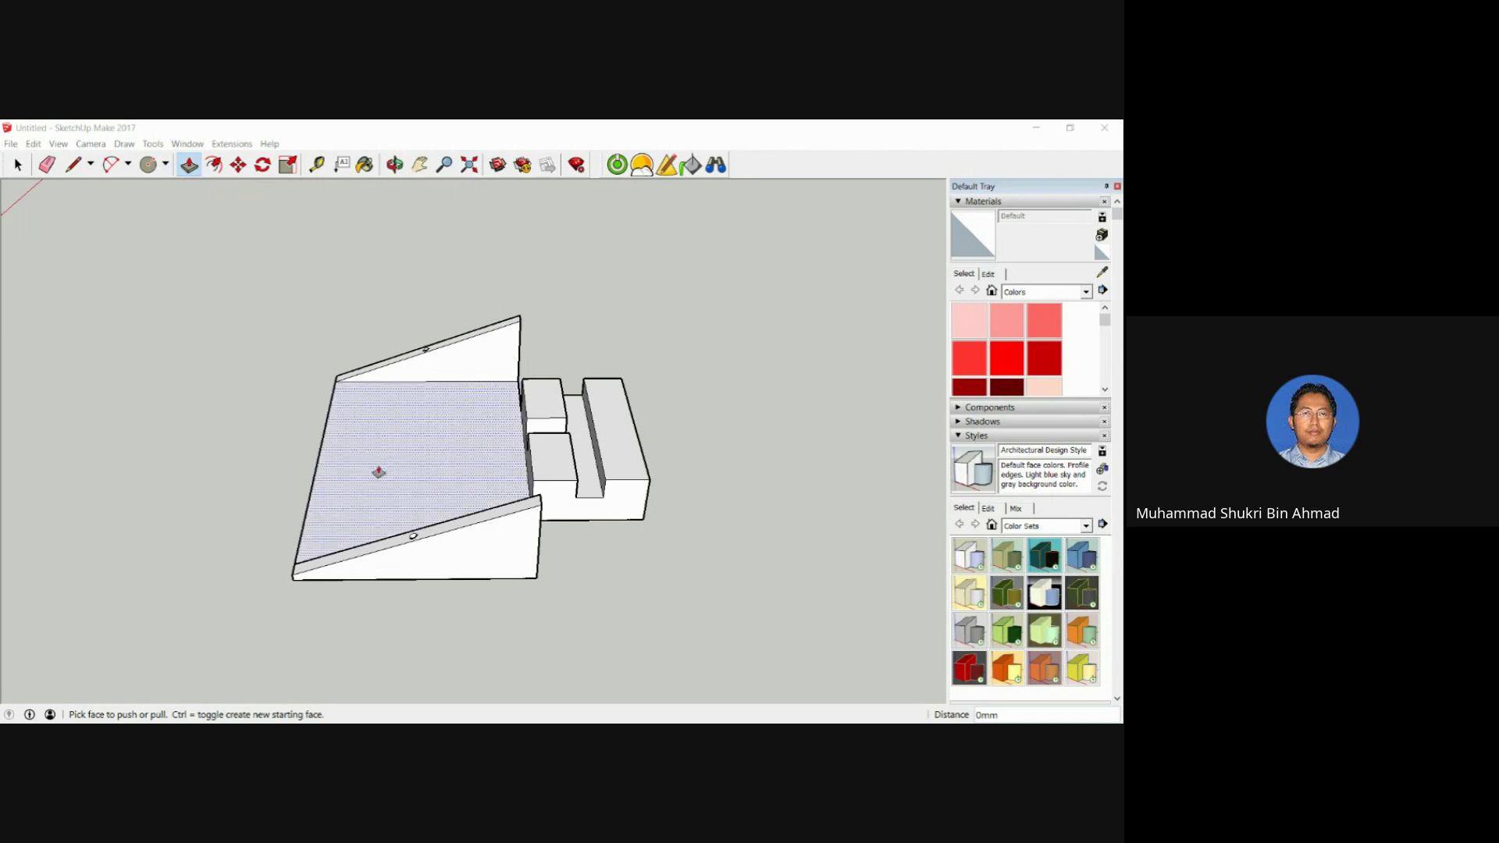
middle_click_drag(390, 560, 541, 515)
key("p")
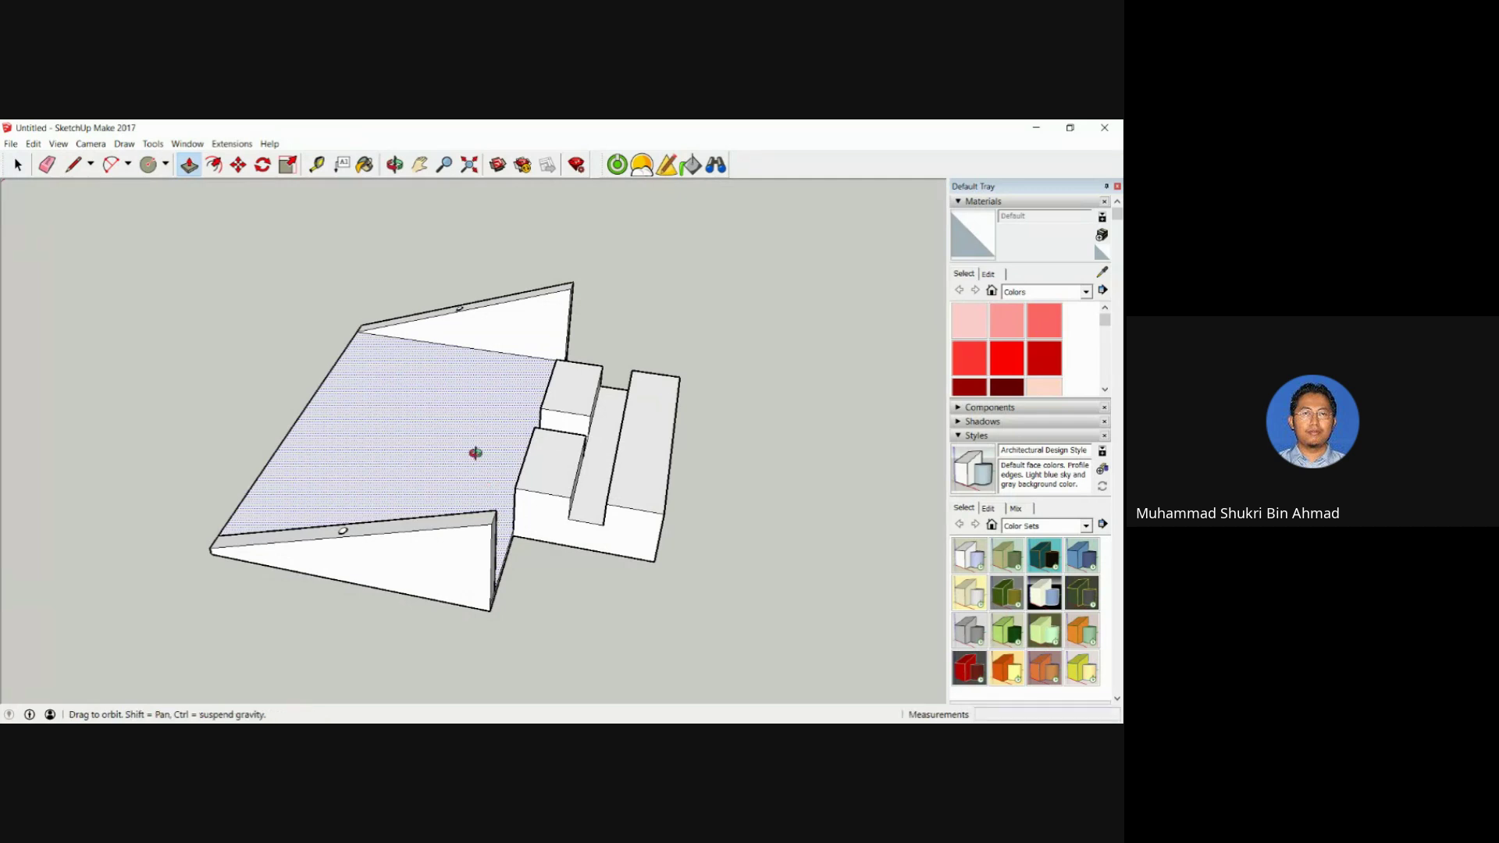
middle_click_drag(472, 448, 405, 515)
scroll(437, 513, "down", 3)
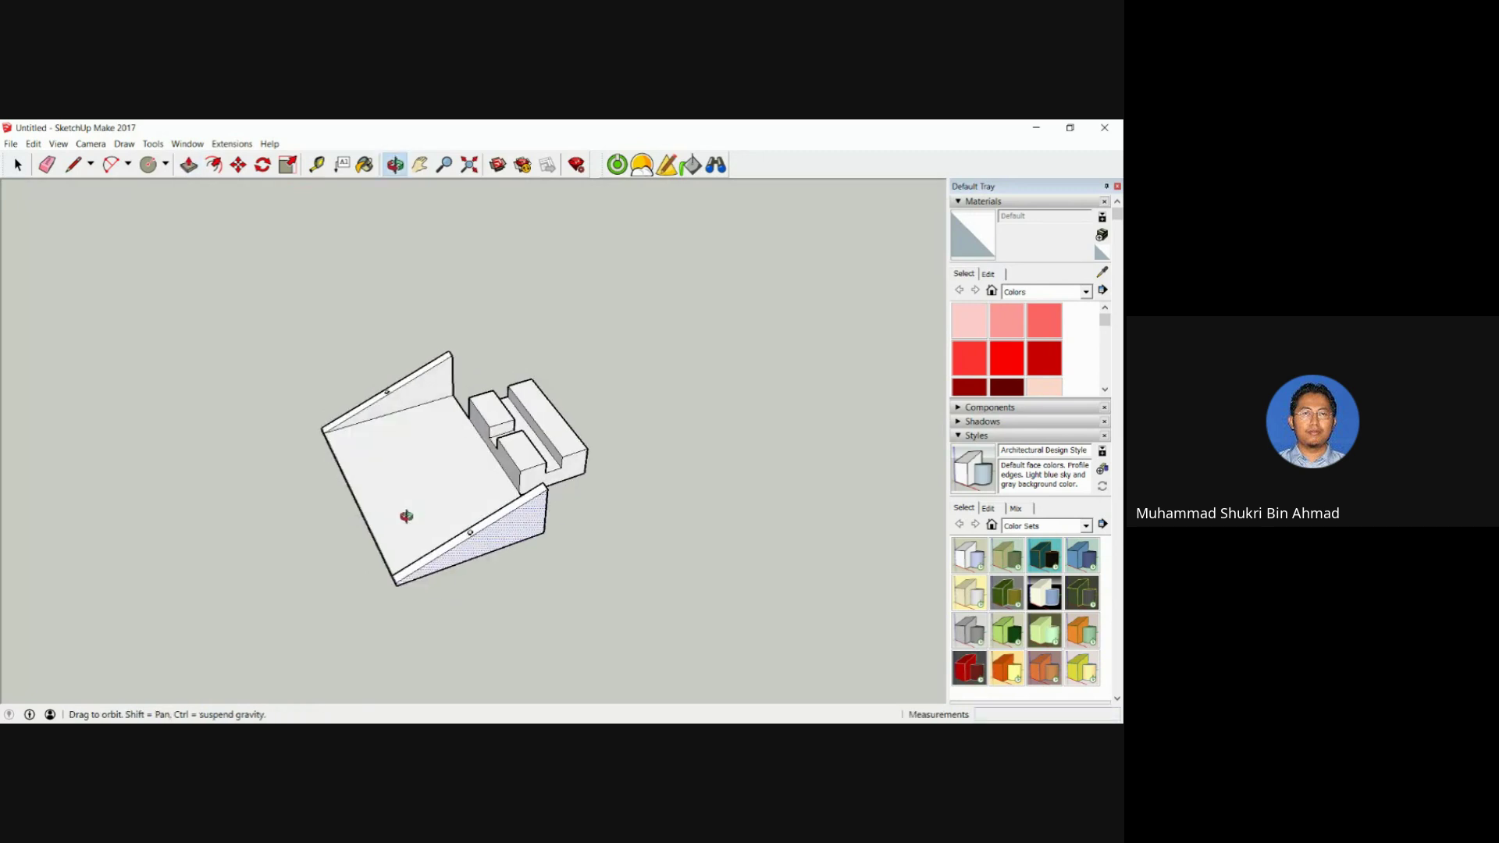
middle_click_drag(487, 490, 625, 511)
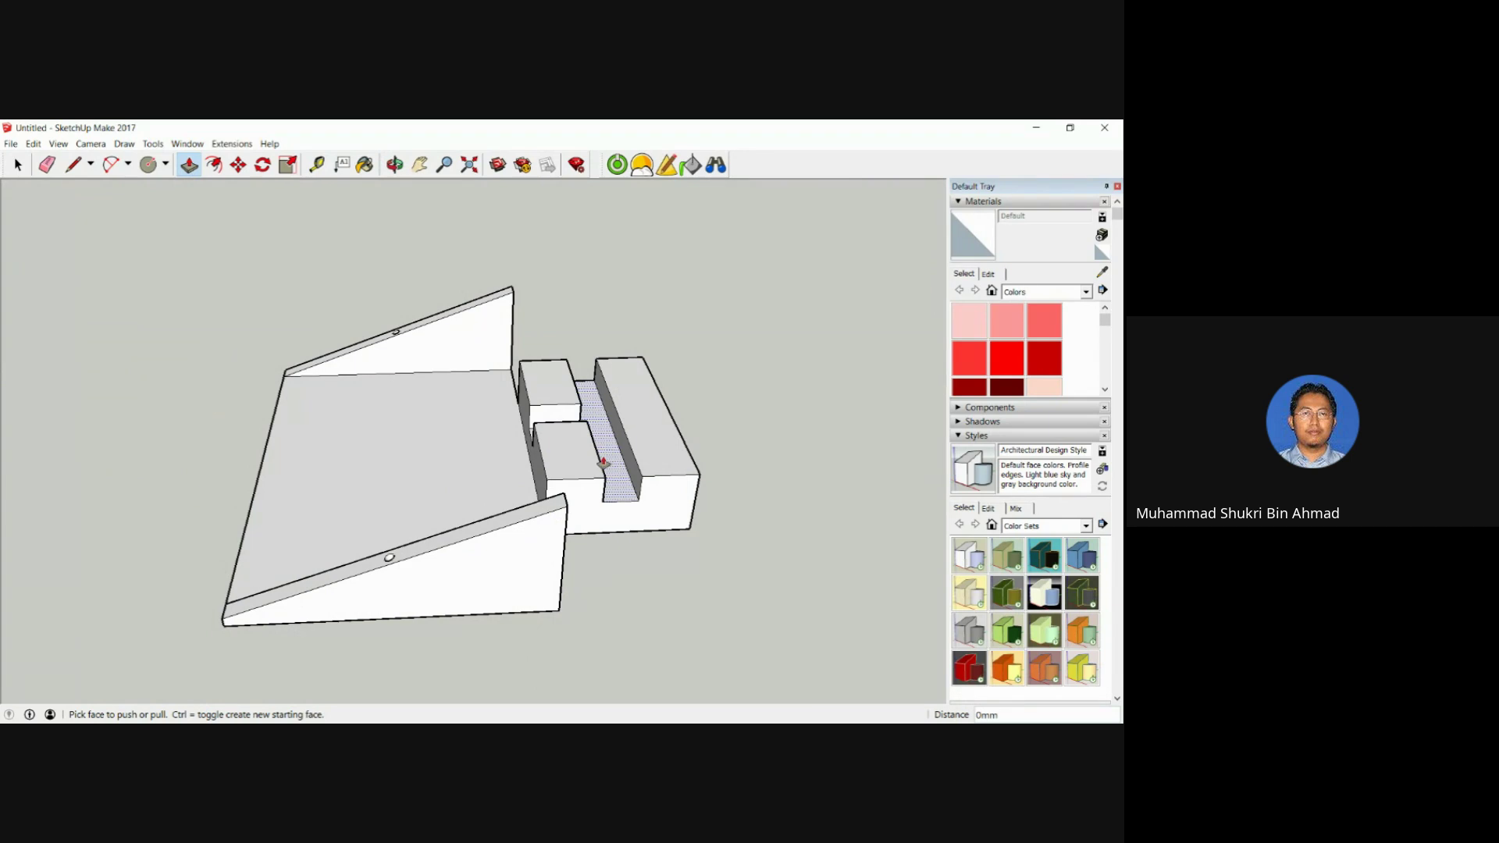
left_click(604, 462)
left_click(634, 467)
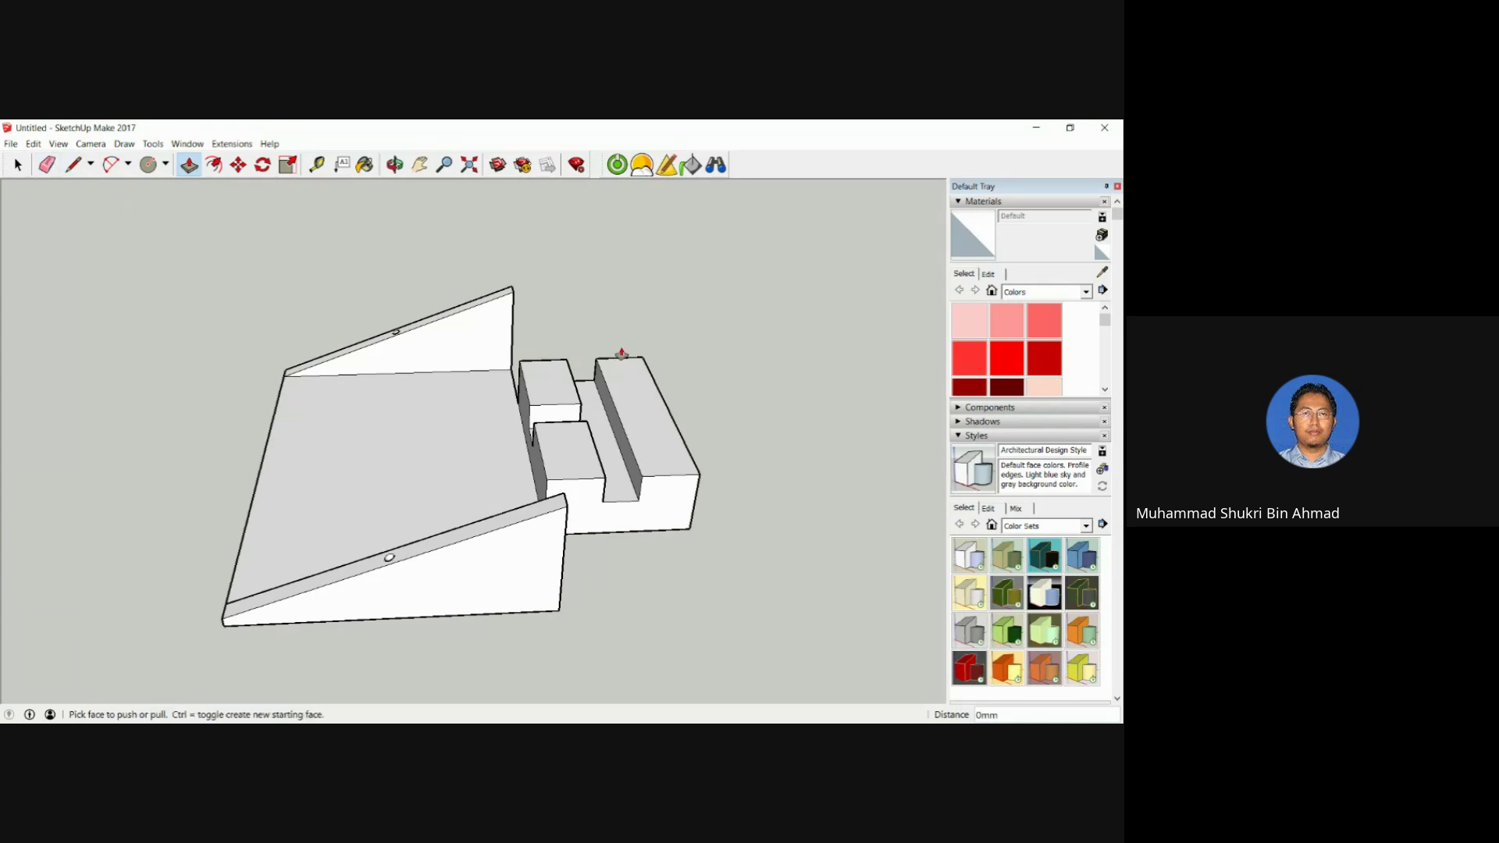
Copy the three top faces of the grooved block and paste them as a loose set beside the block.
key("l")
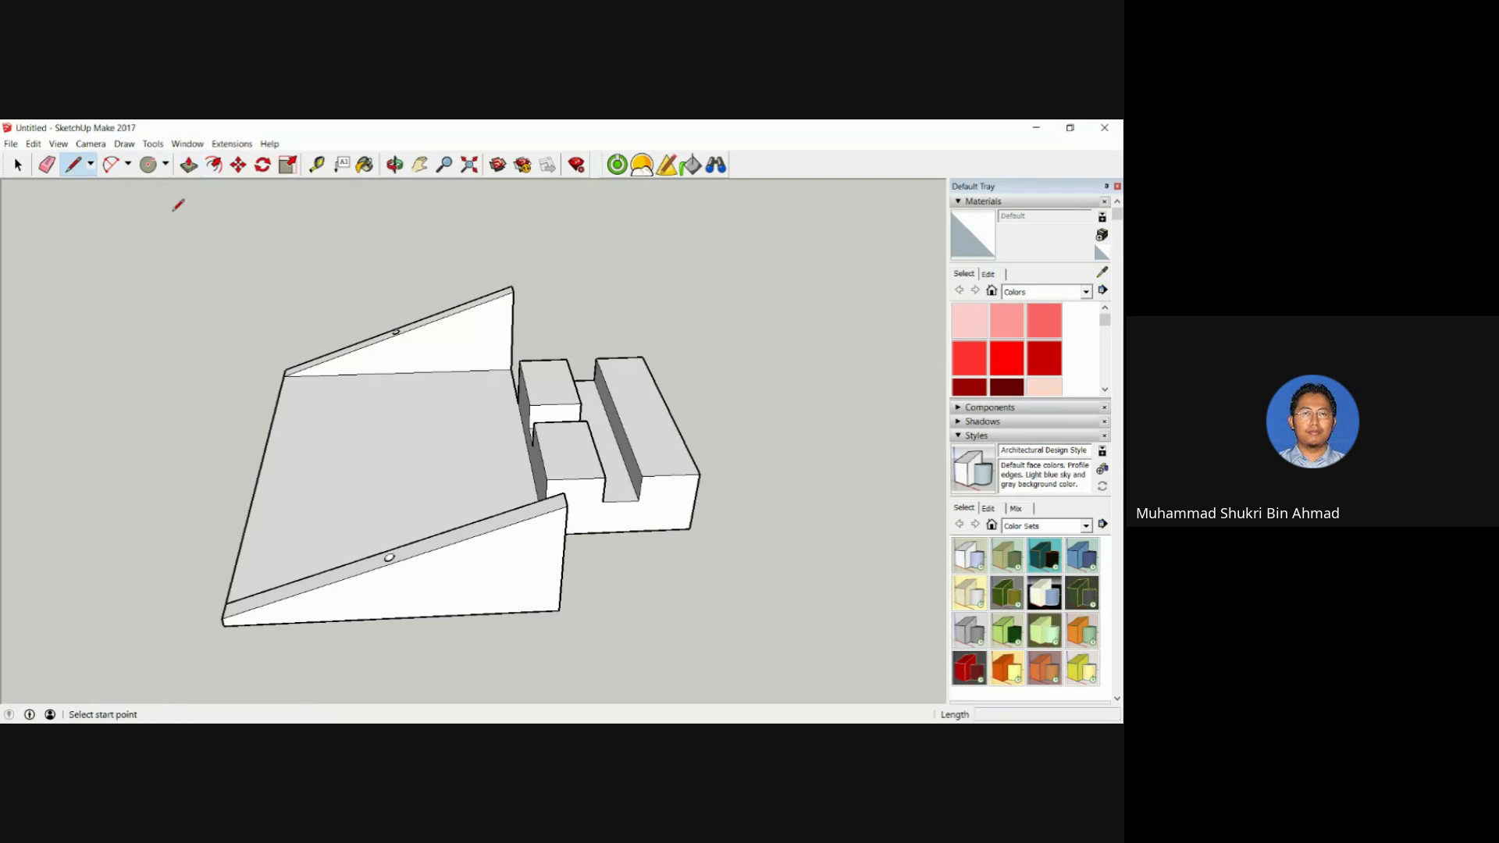
key("space")
left_click(576, 397)
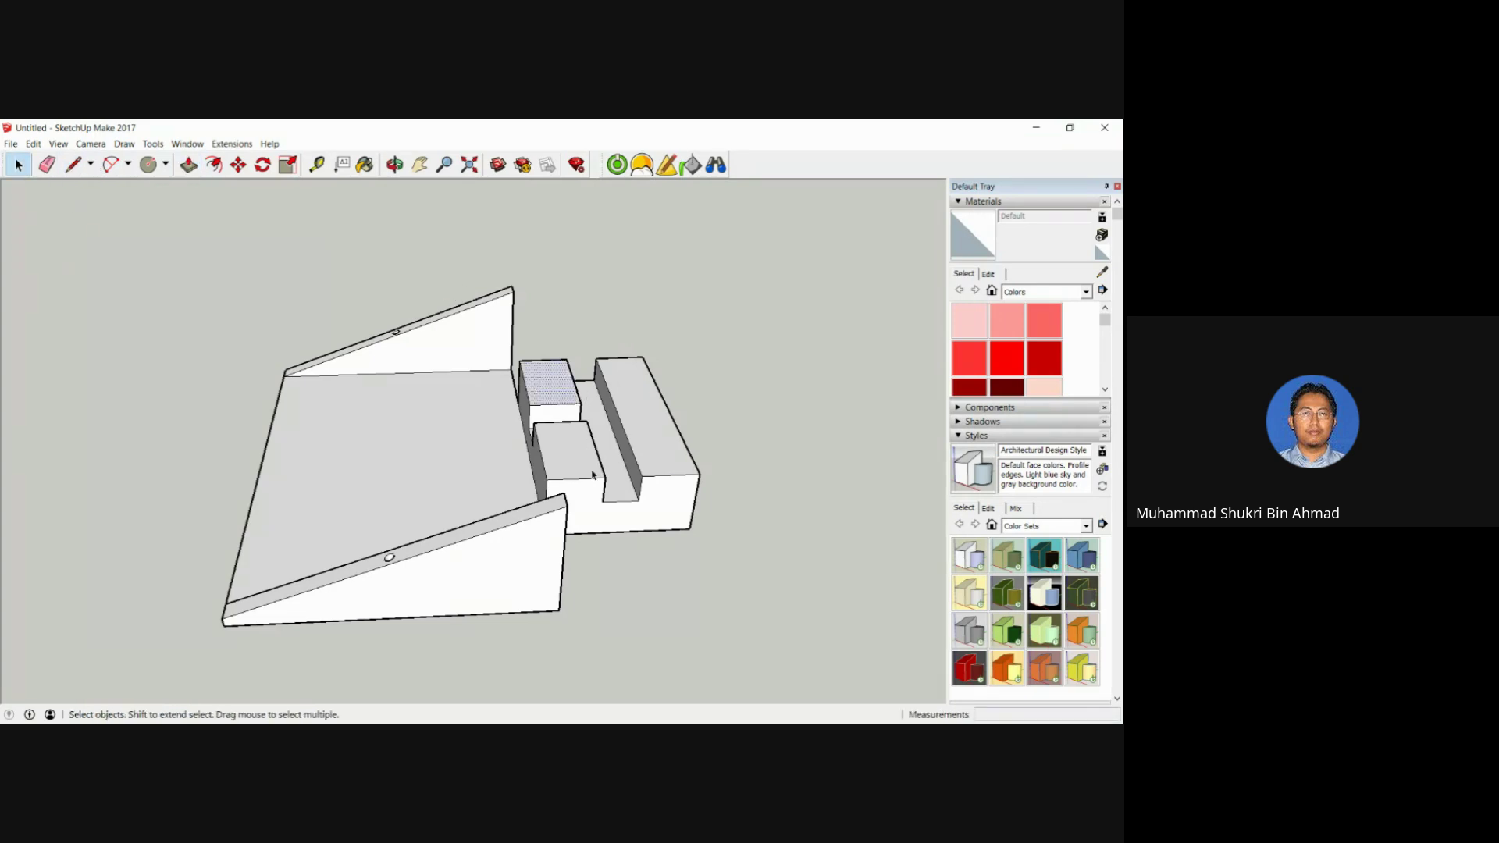
left_click(590, 474, "shift")
left_click(666, 466, "shift")
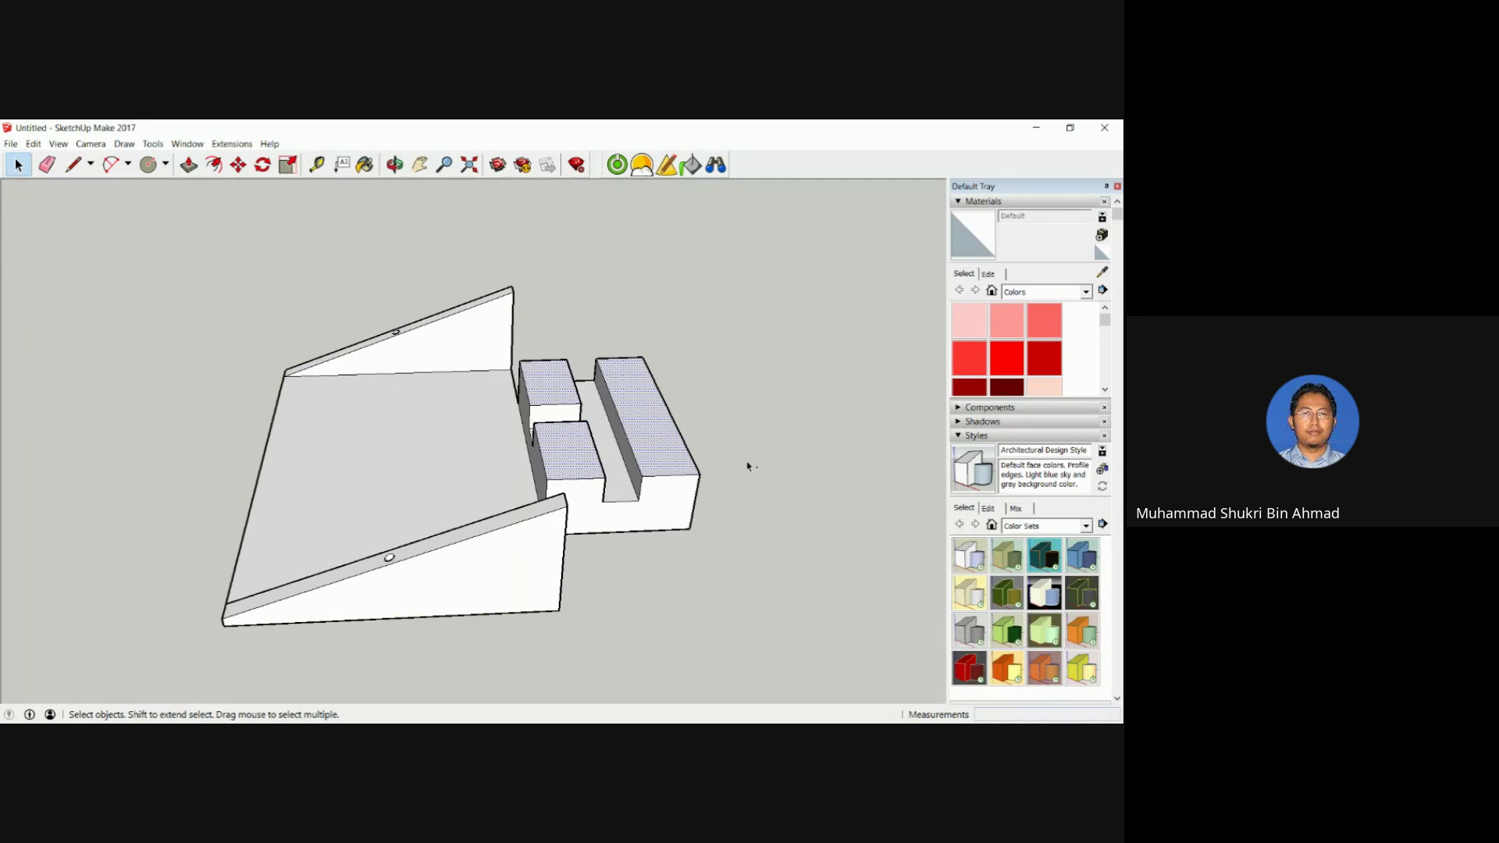
key("ctrl+v")
left_click(906, 474)
middle_click_drag(906, 475, 658, 540)
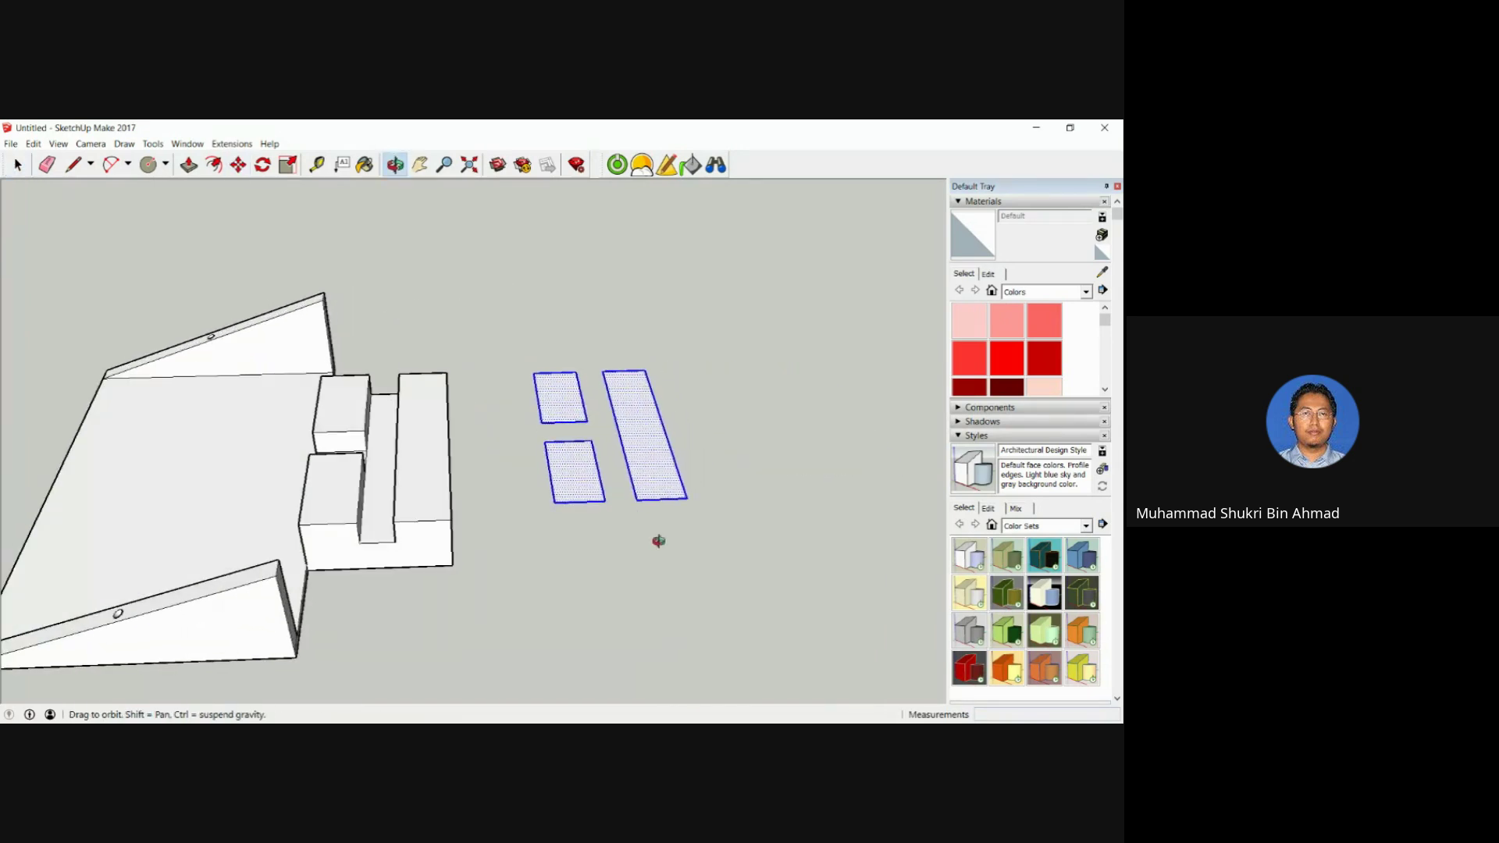
Close the gaps between the pasted faces with lines along the outline and erase the inner edges to leave one rectangle.
left_click(70, 165)
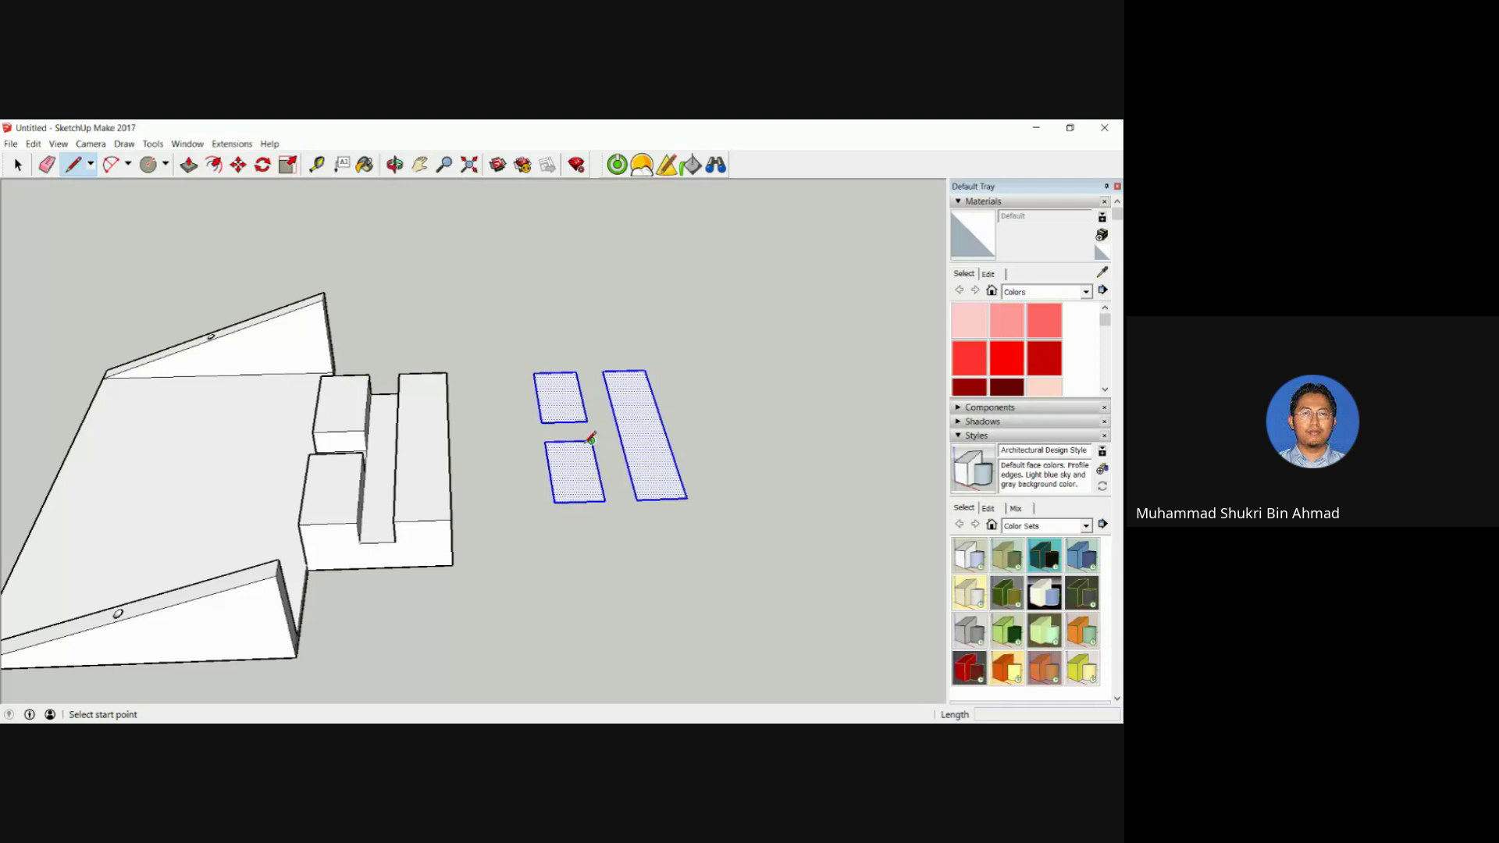
left_click(545, 441)
left_click(576, 372)
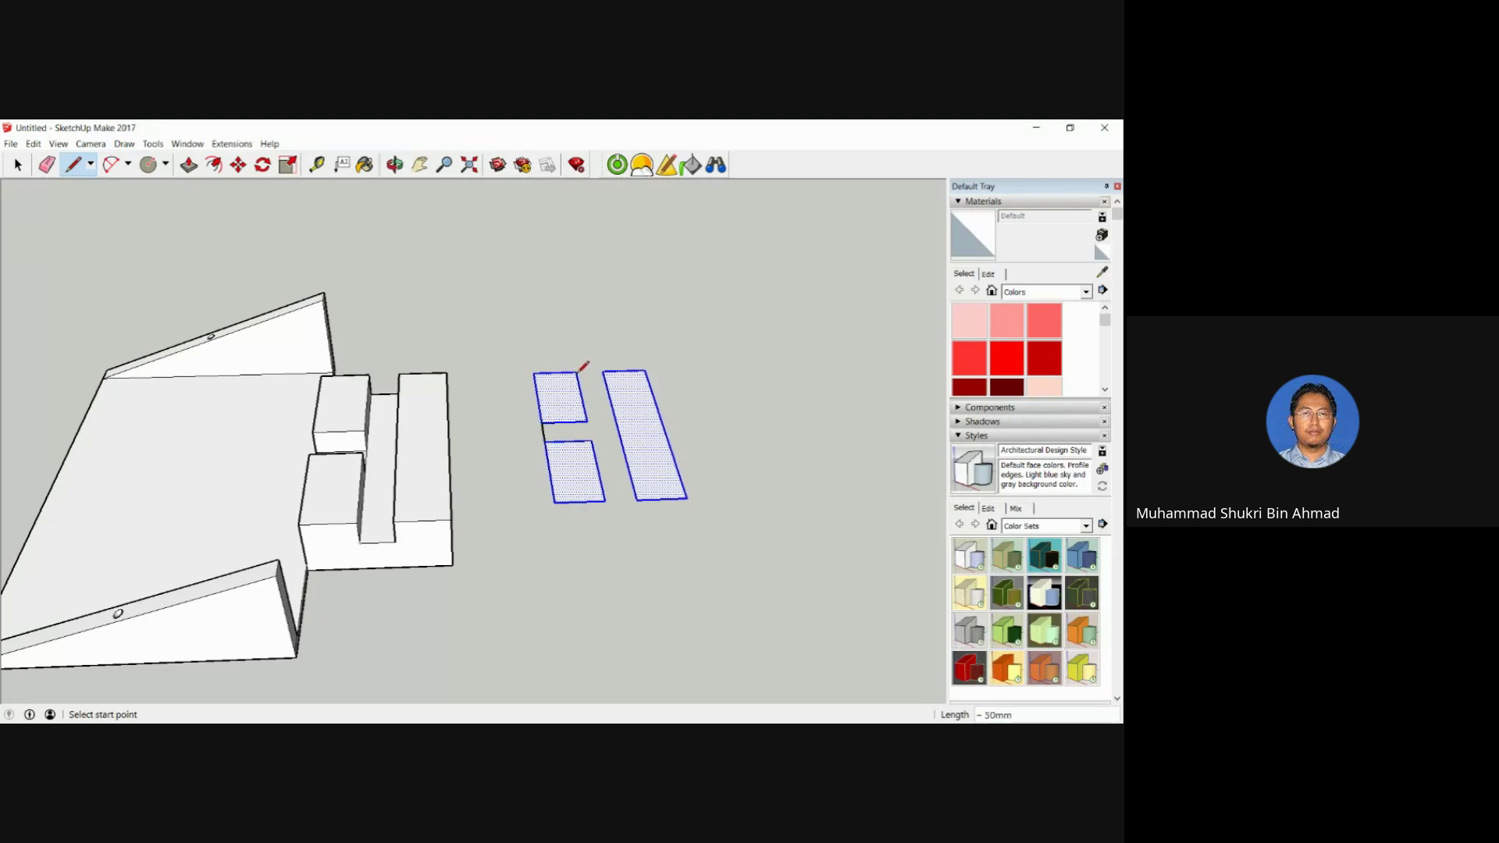
key("Escape")
left_click(605, 500)
left_click(634, 499)
left_click(47, 164)
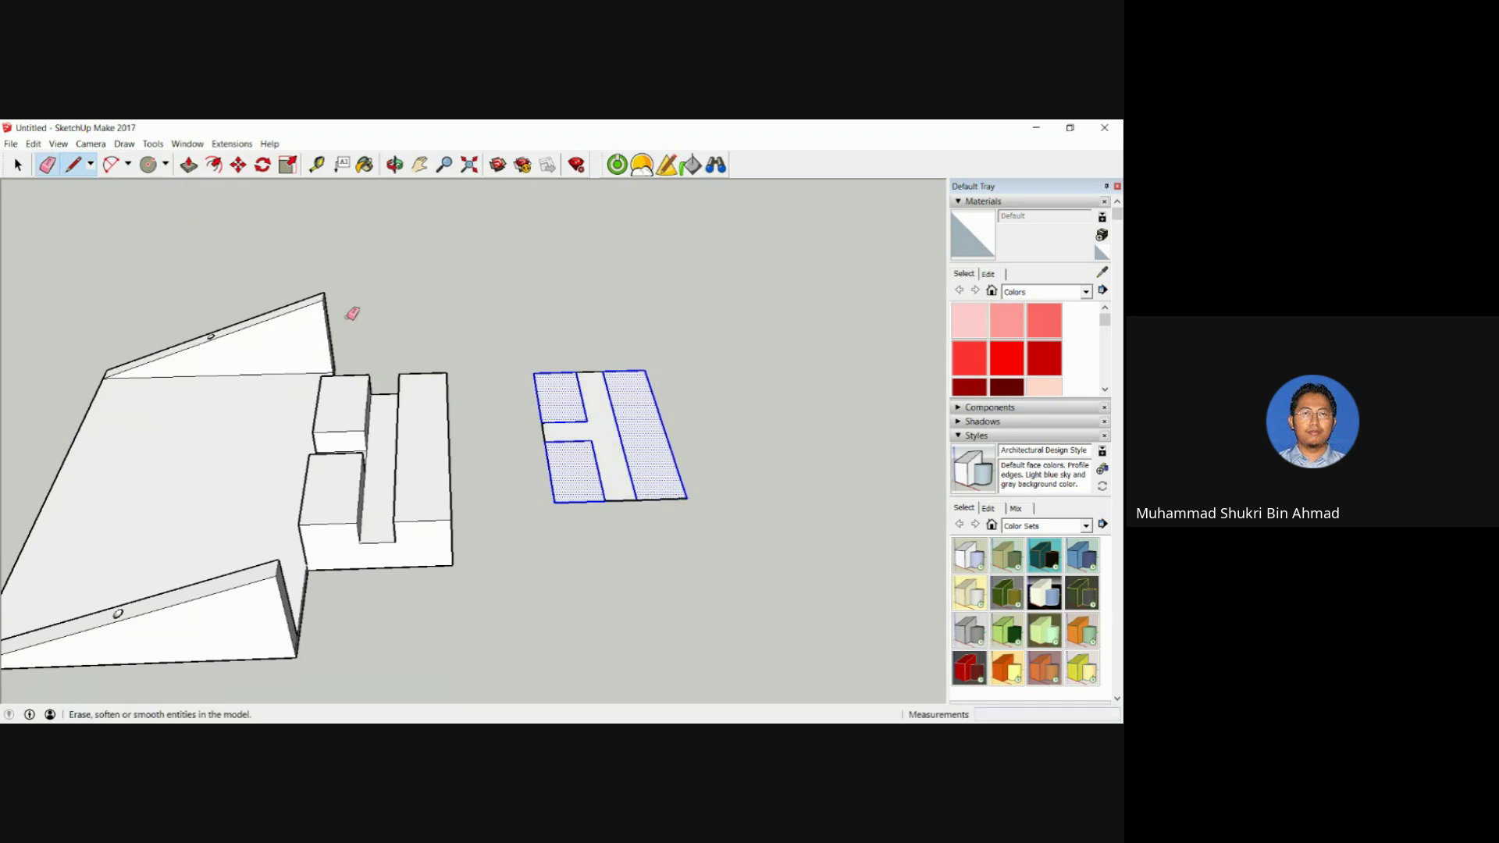
mouse_move(599, 421)
left_mouse_down()
mouse_move(585, 408)
mouse_move(618, 411)
left_mouse_up()
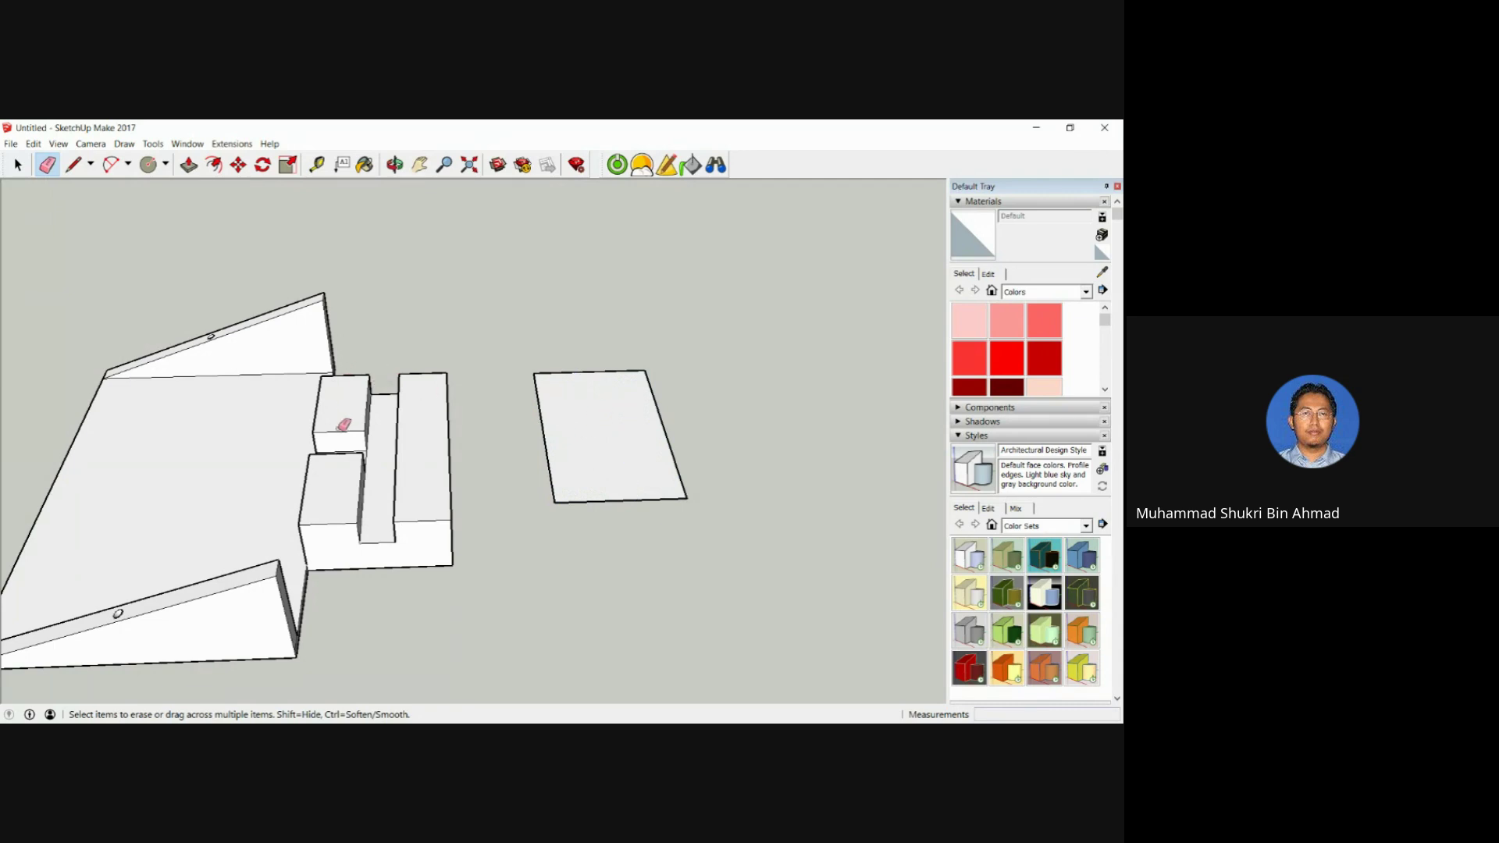
Push/Pull the pasted rectangle up 5 mm to form a cover plate.
key("p")
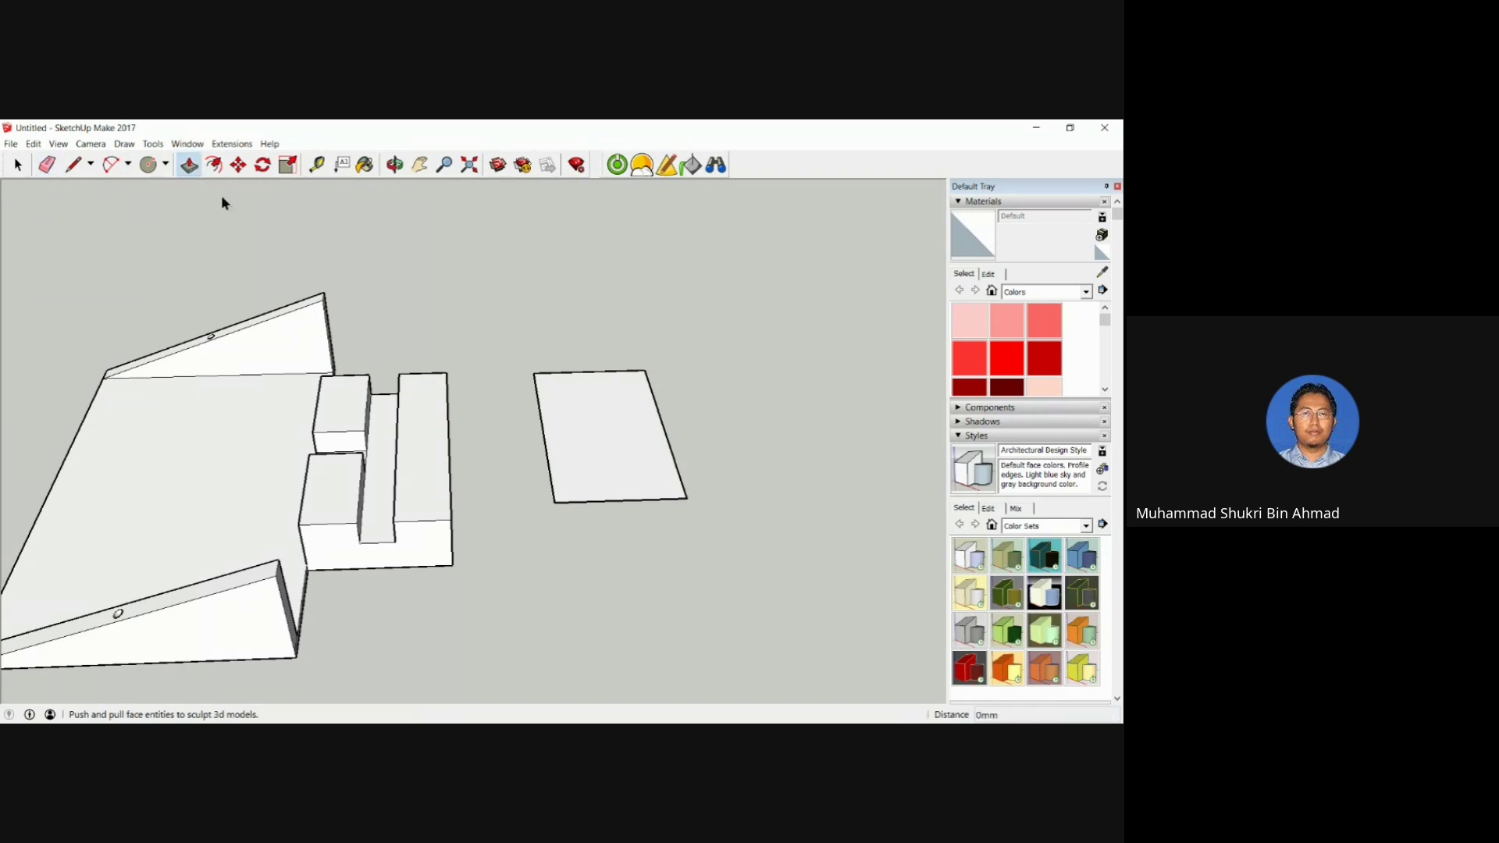
left_click_drag(569, 456, 572, 449)
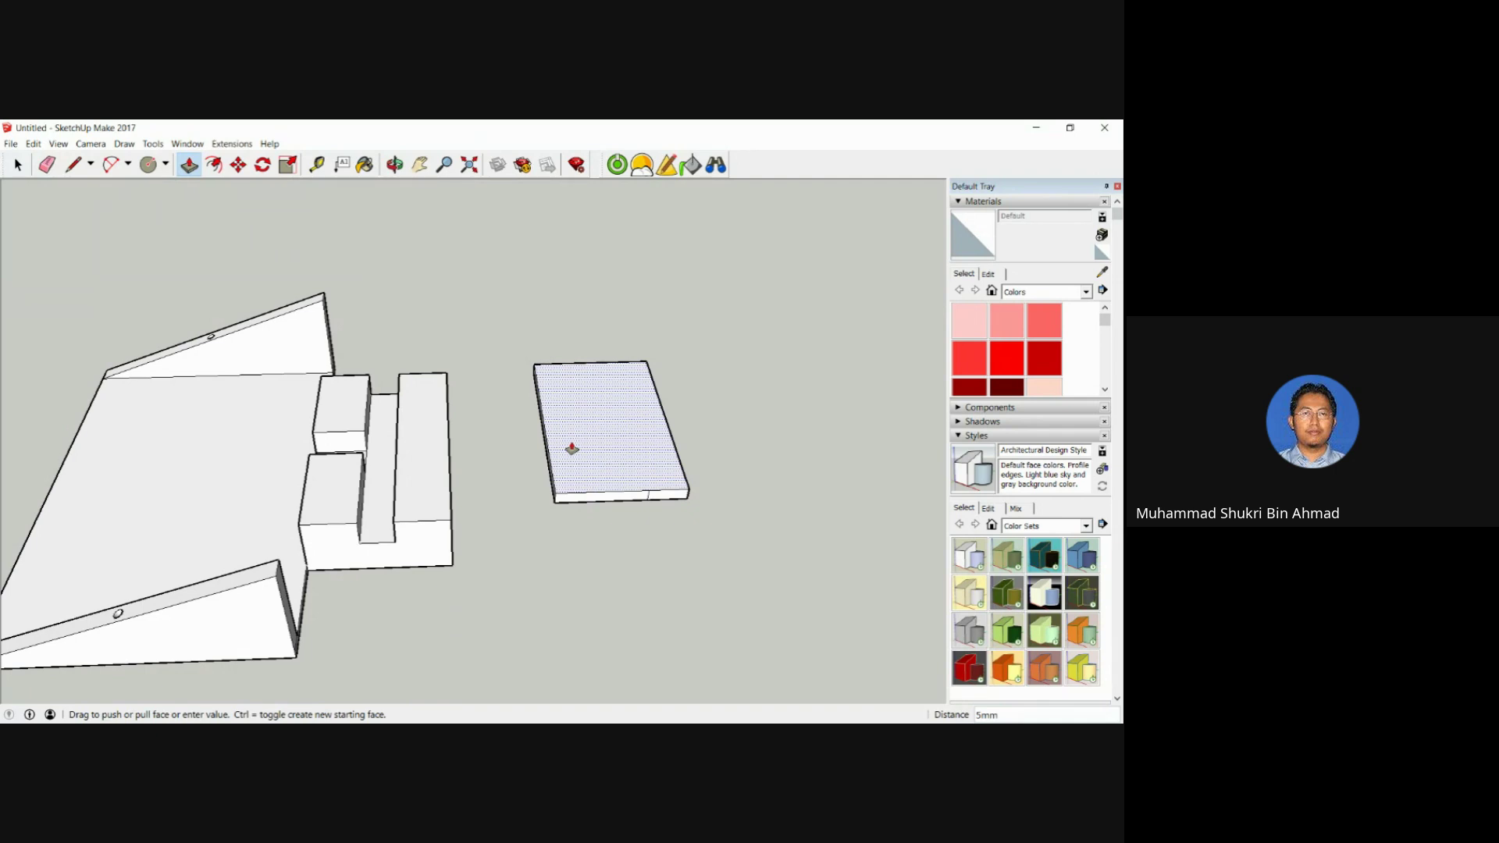
left_click(693, 485)
middle_click_drag(694, 485, 445, 464)
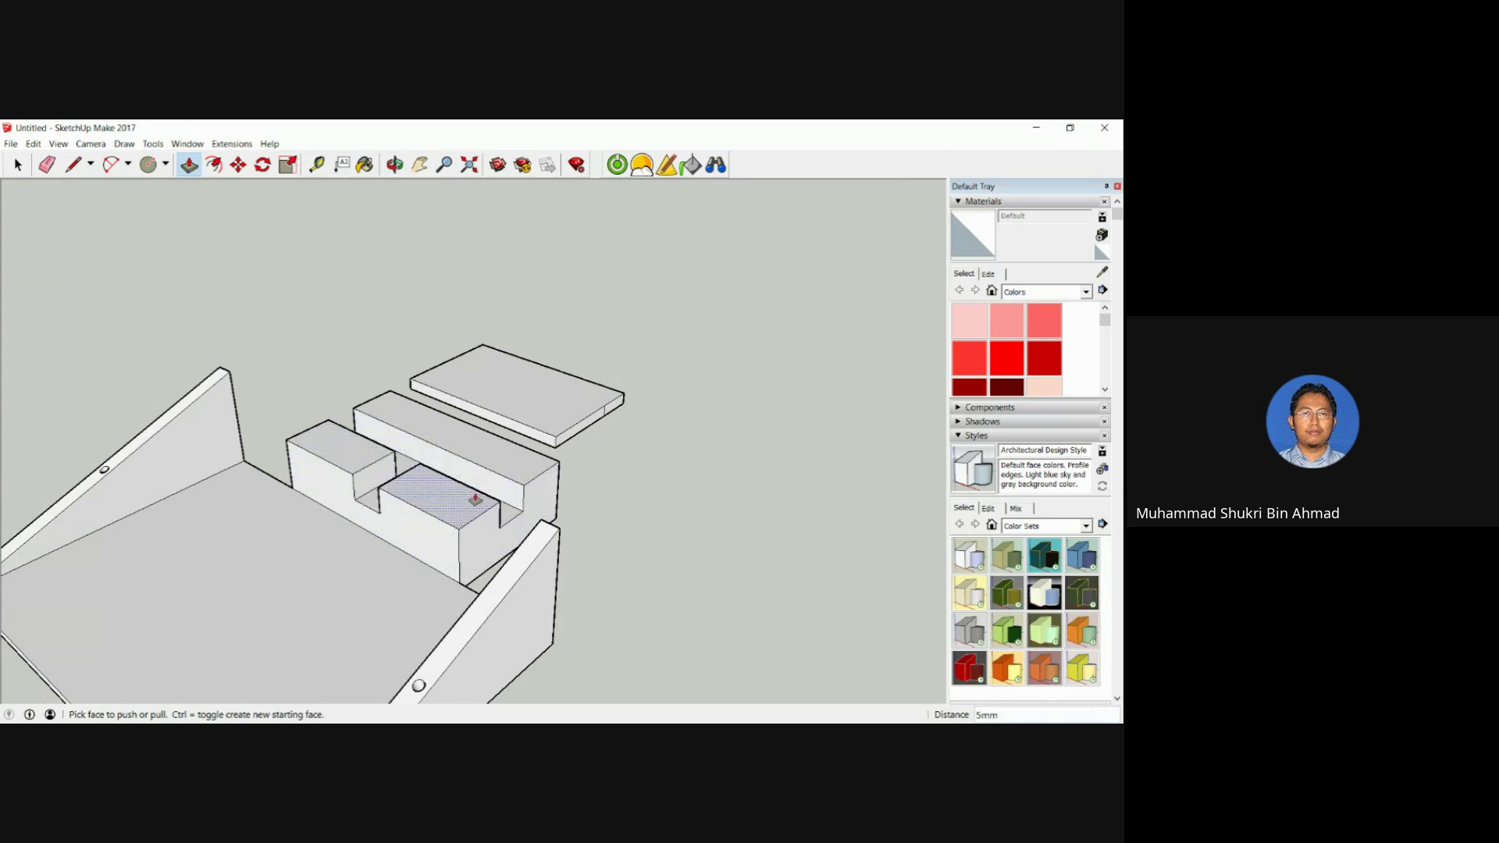
Draw a line across the middle of each of the block's three top faces, about 16 mm long on the long face.
mouse_move(475, 481)
middle_mouse_down()
mouse_move(401, 522)
mouse_move(552, 435)
mouse_move(405, 481)
mouse_move(161, 231)
middle_mouse_up()
key("l")
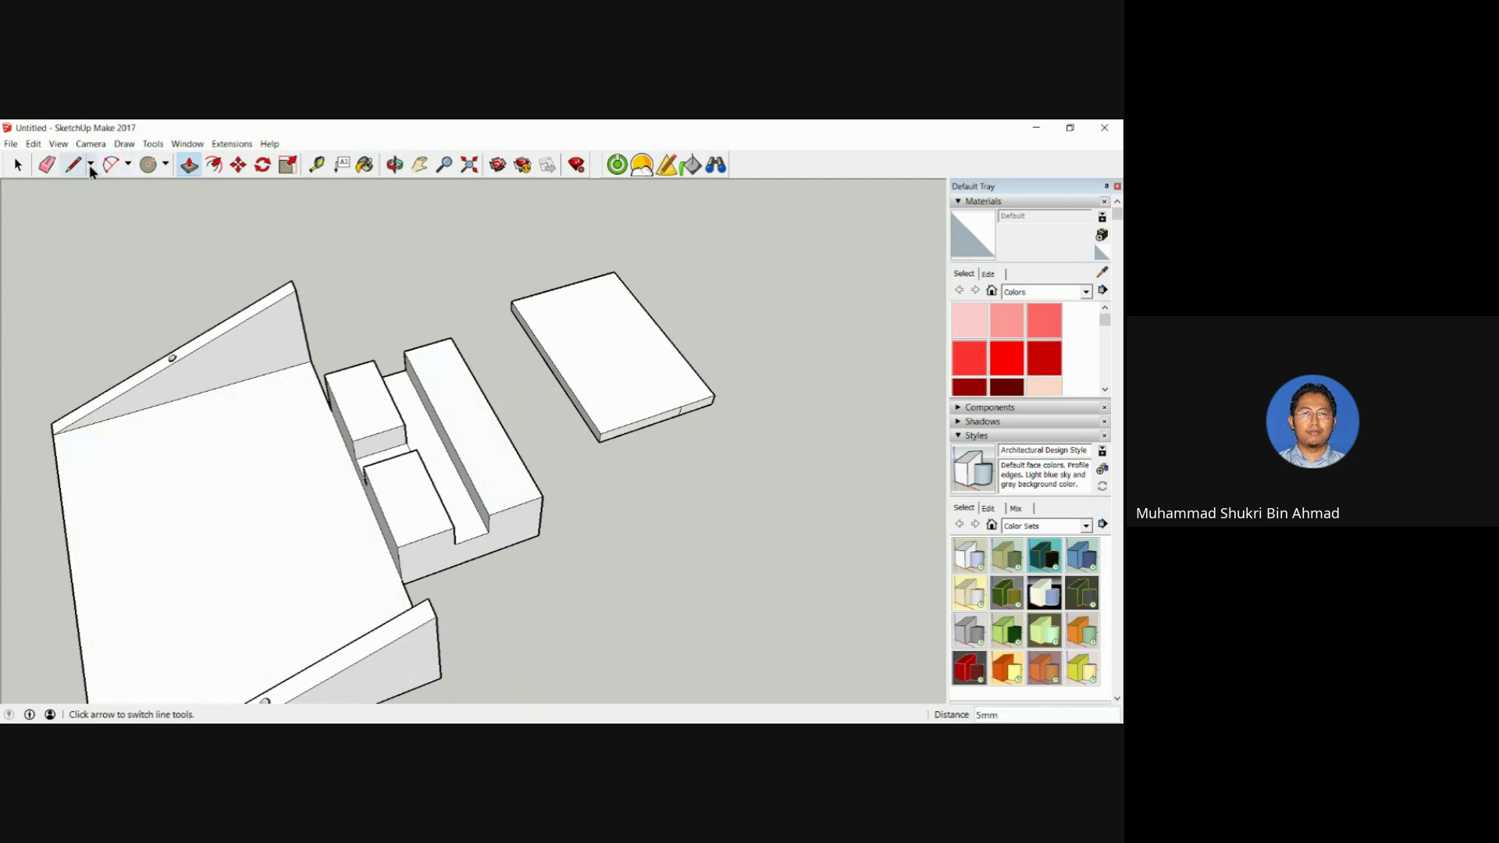
left_click(337, 405)
left_click(385, 386)
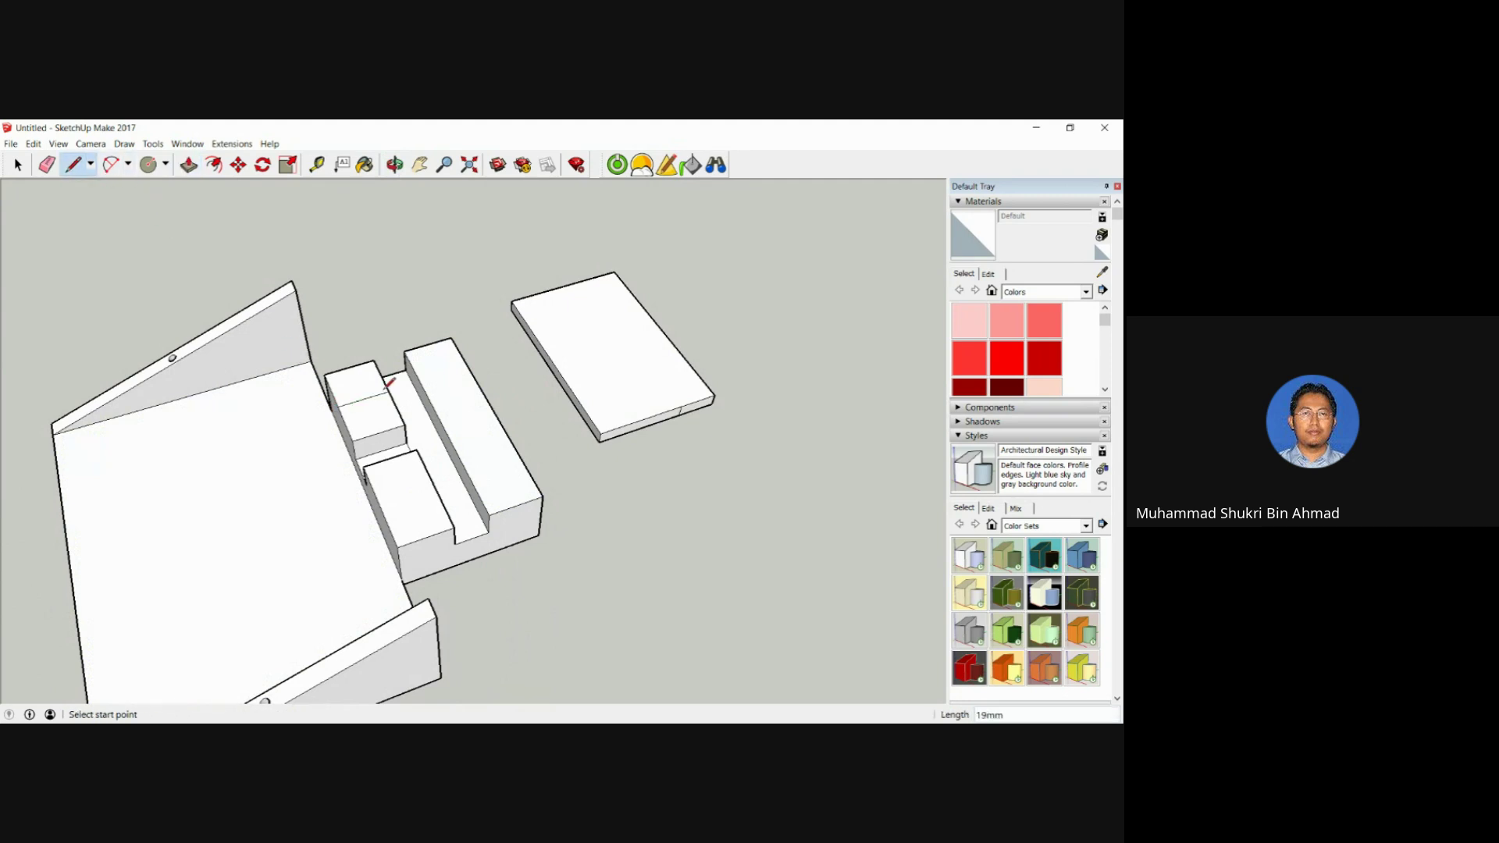
left_click(380, 506)
left_click(436, 490)
left_click(442, 427)
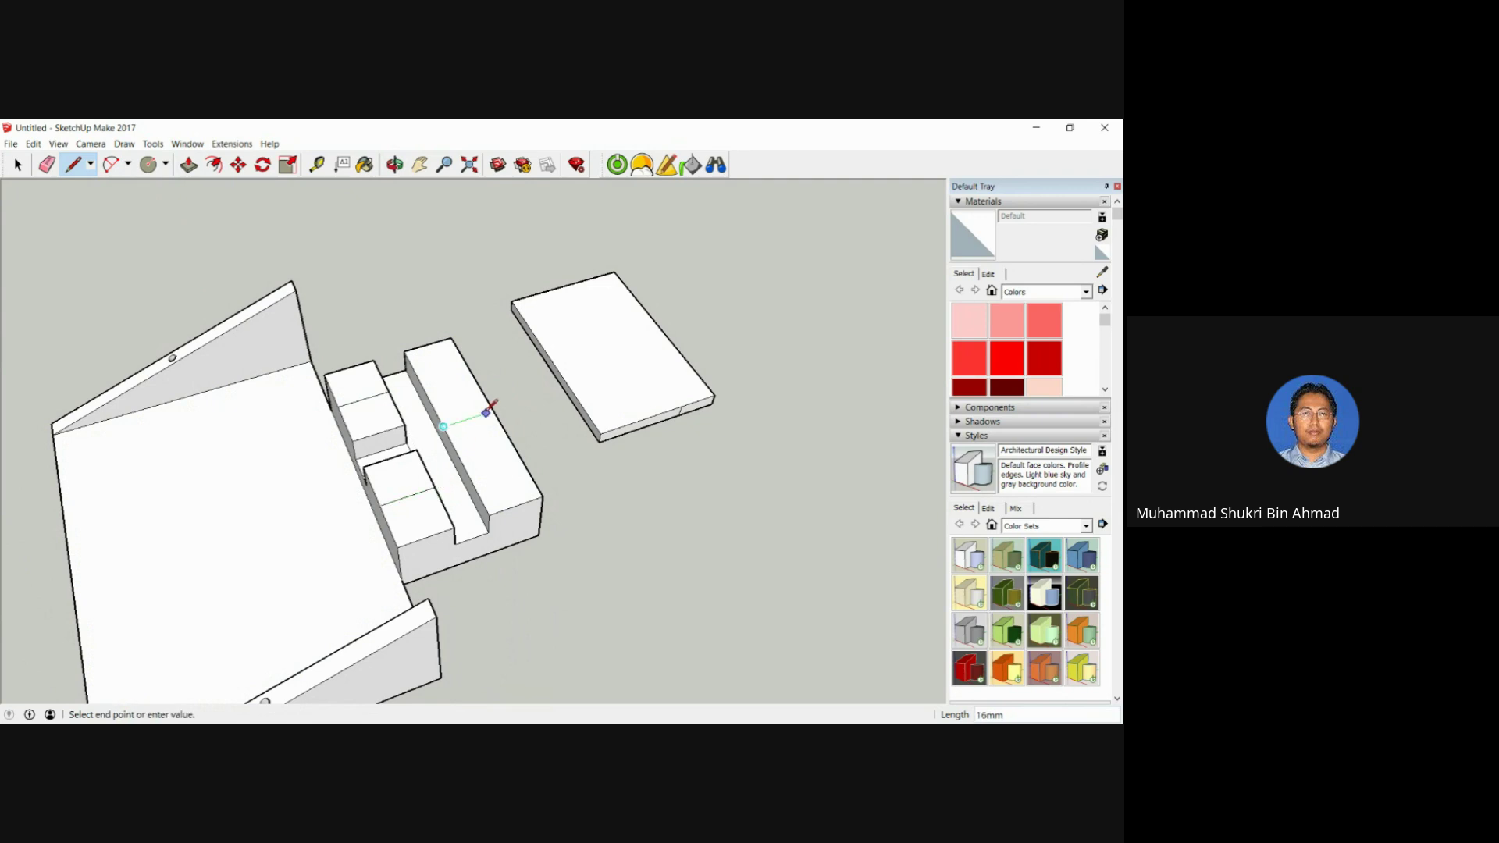
left_click(493, 407)
Draw a circle of about 2 mm radius centred on the cross line of each of the block's three top faces.
key("c")
scroll(359, 392, "up", 2)
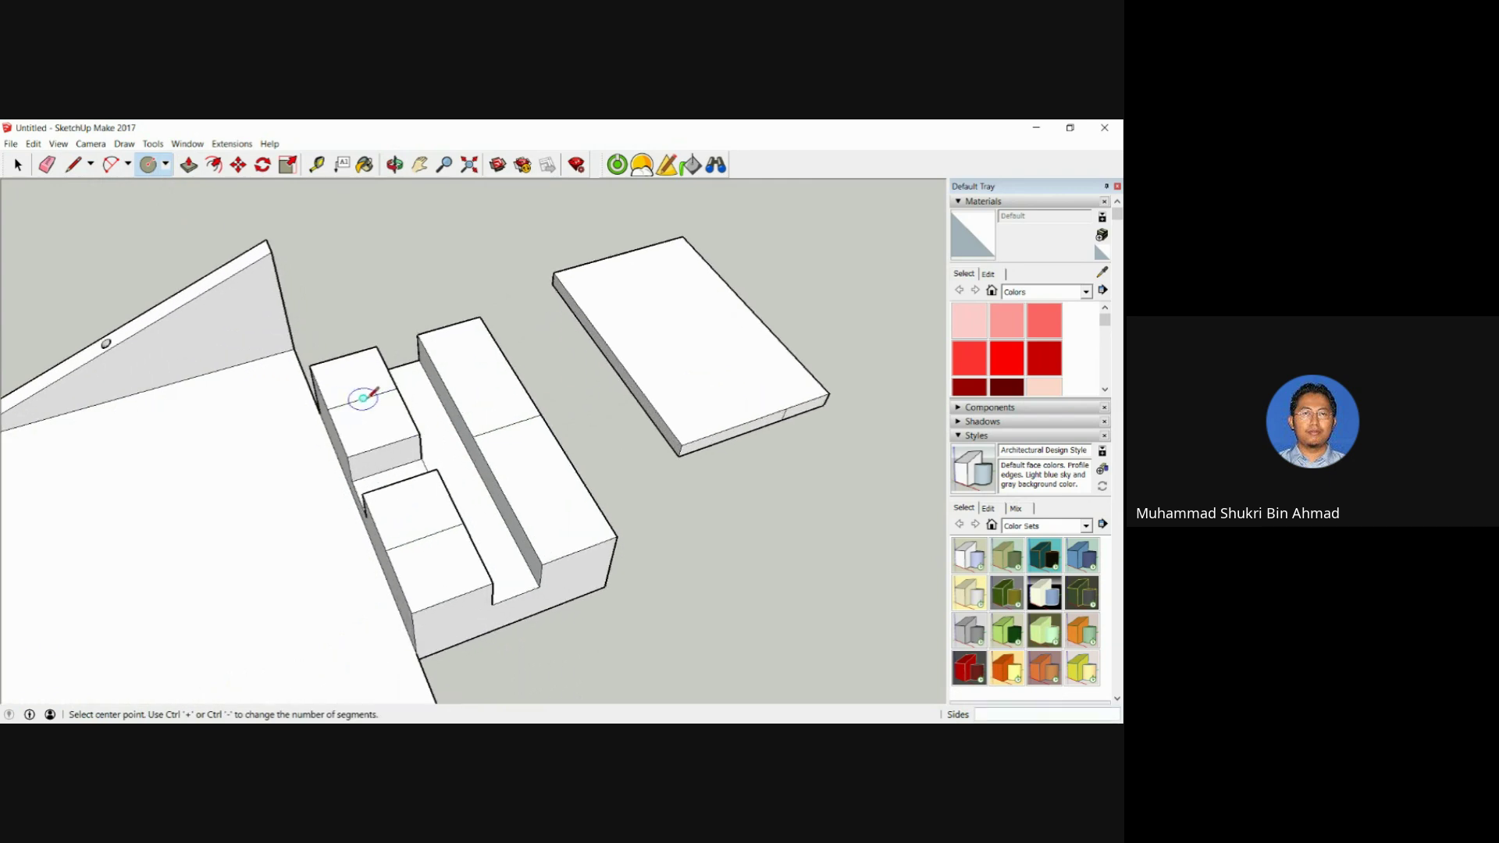
left_click(362, 395)
left_click(364, 393)
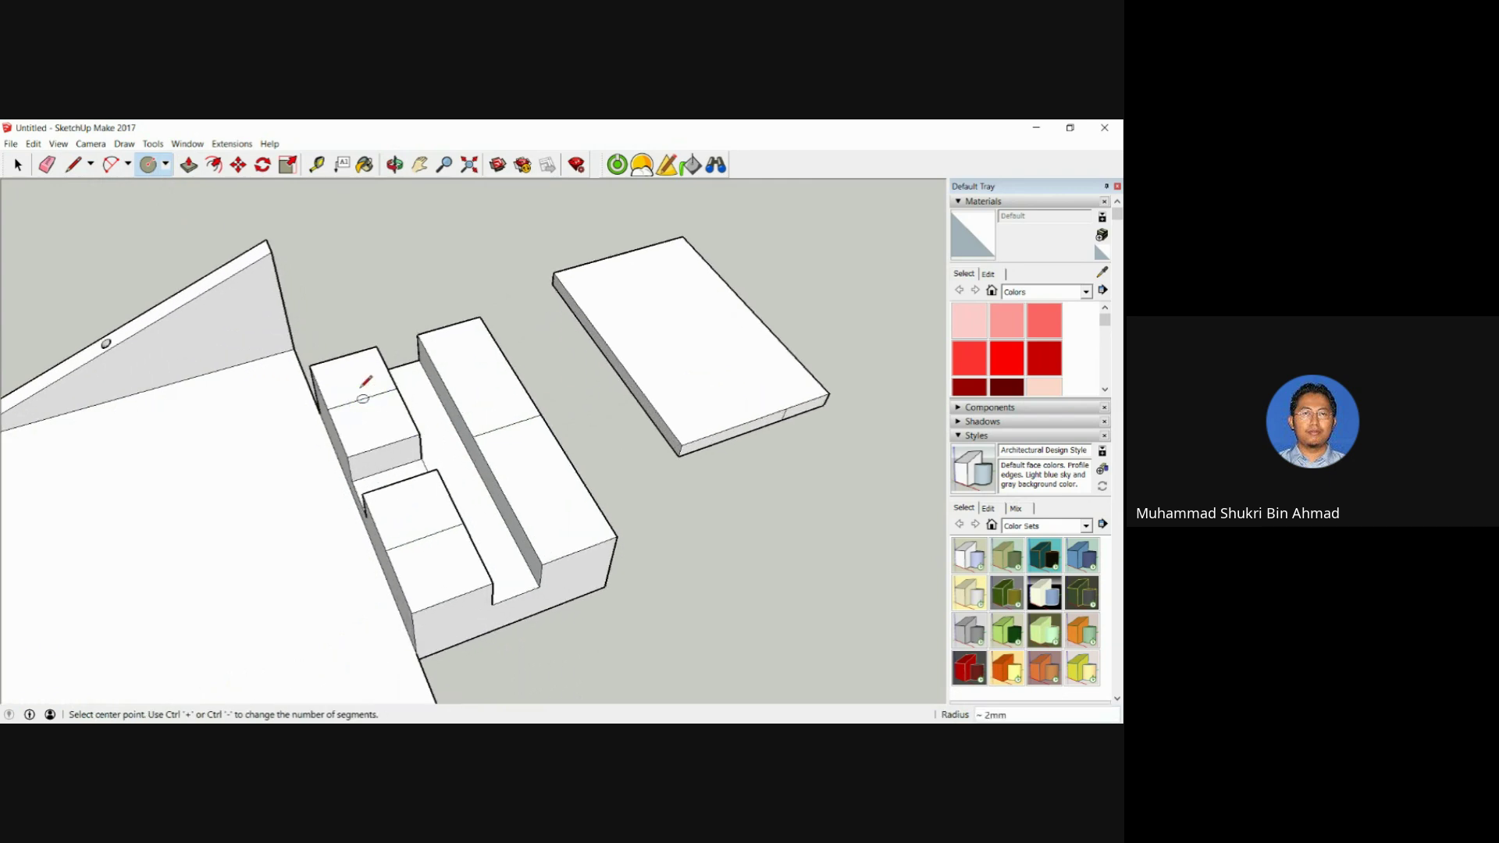
left_click(424, 536)
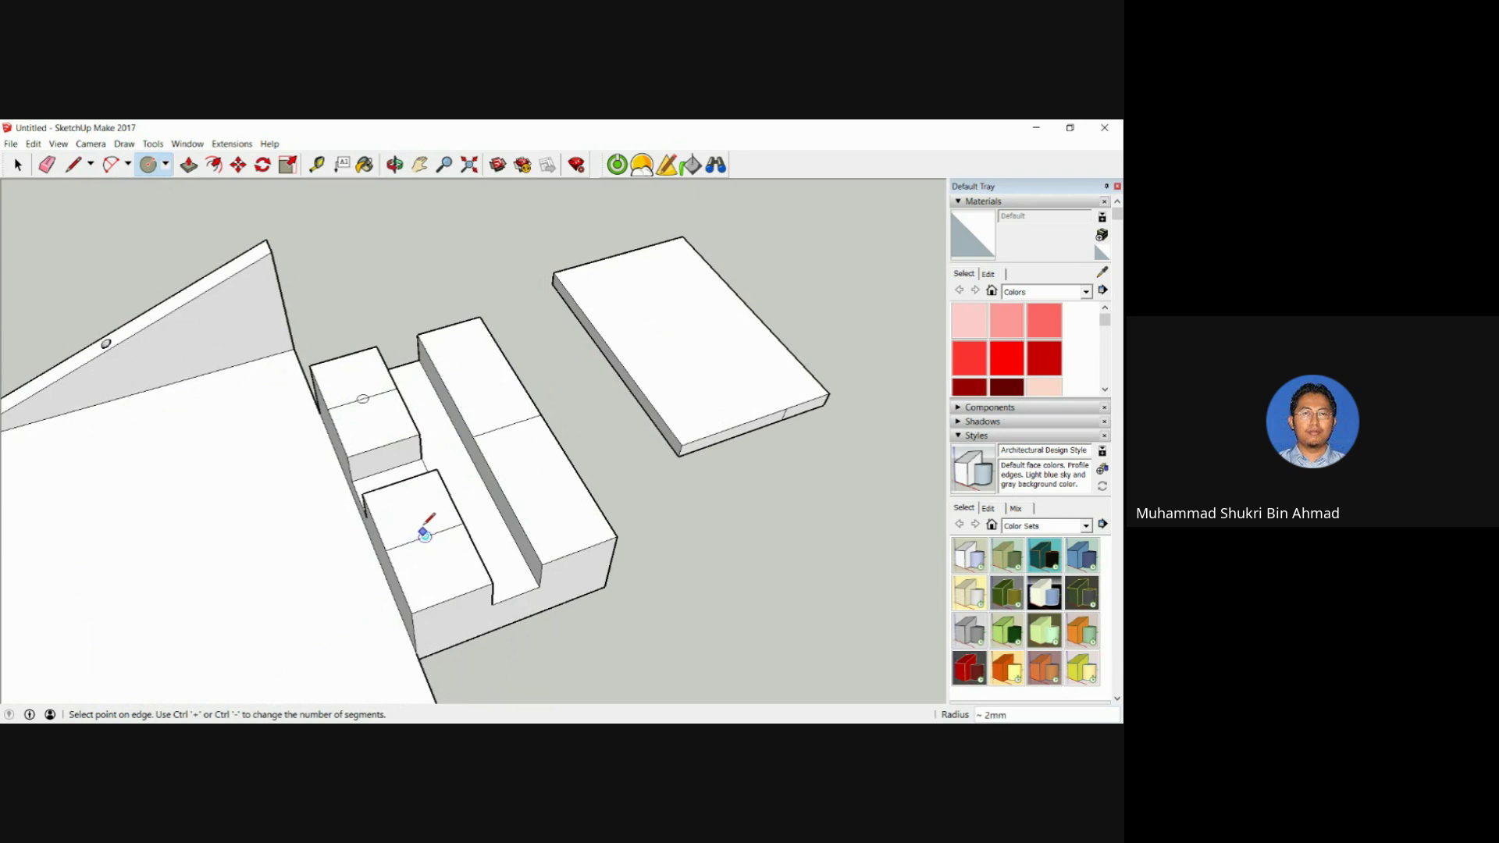
left_click(431, 533)
left_click(508, 424)
left_click(509, 419)
Erase the cross lines around the three circles on the block's top faces and activate Push/Pull.
left_click(47, 164)
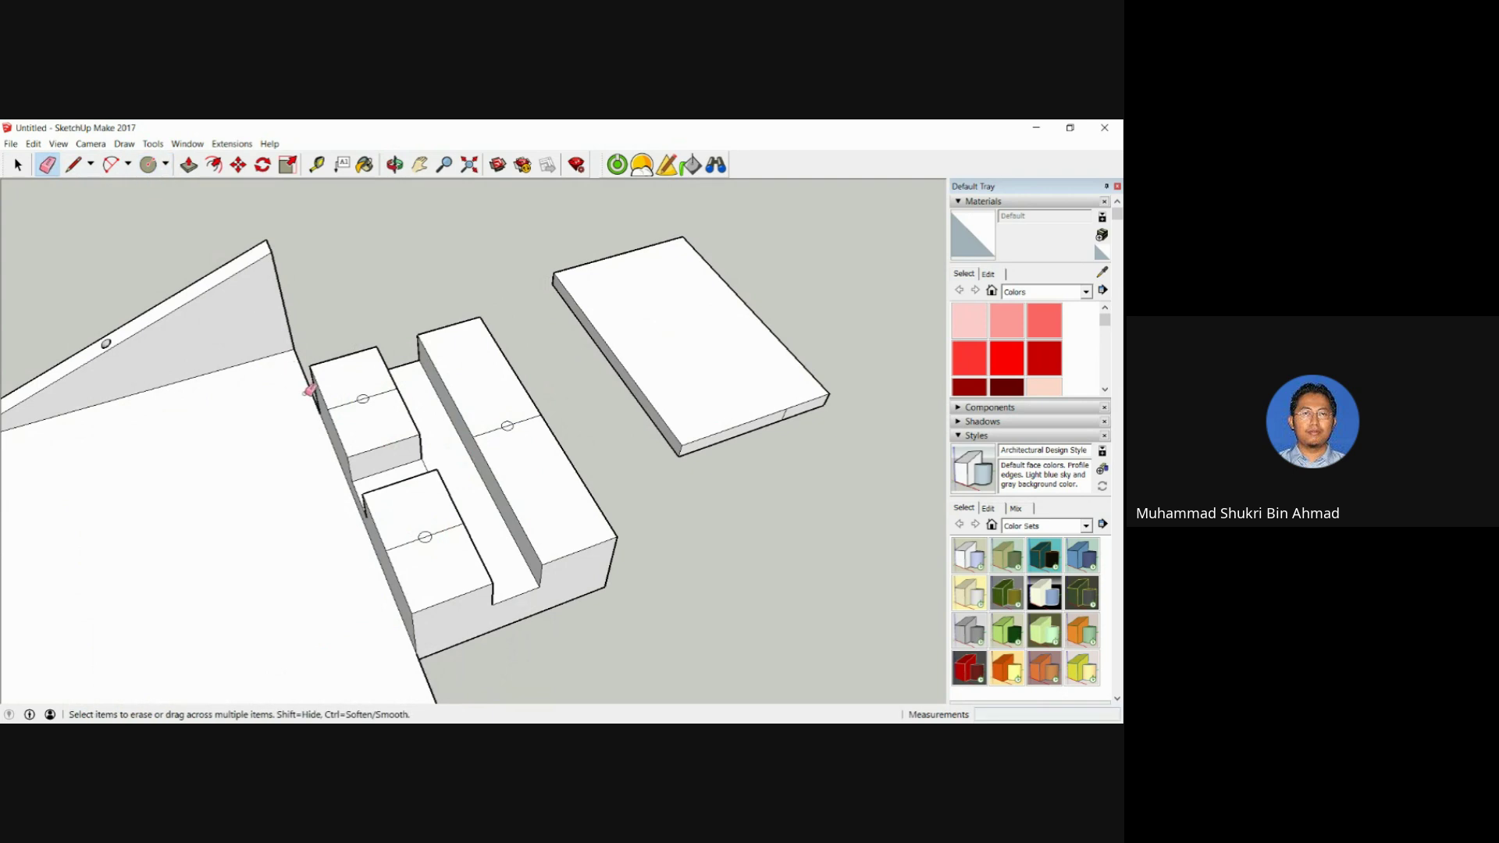
scroll(356, 397, "up", 3)
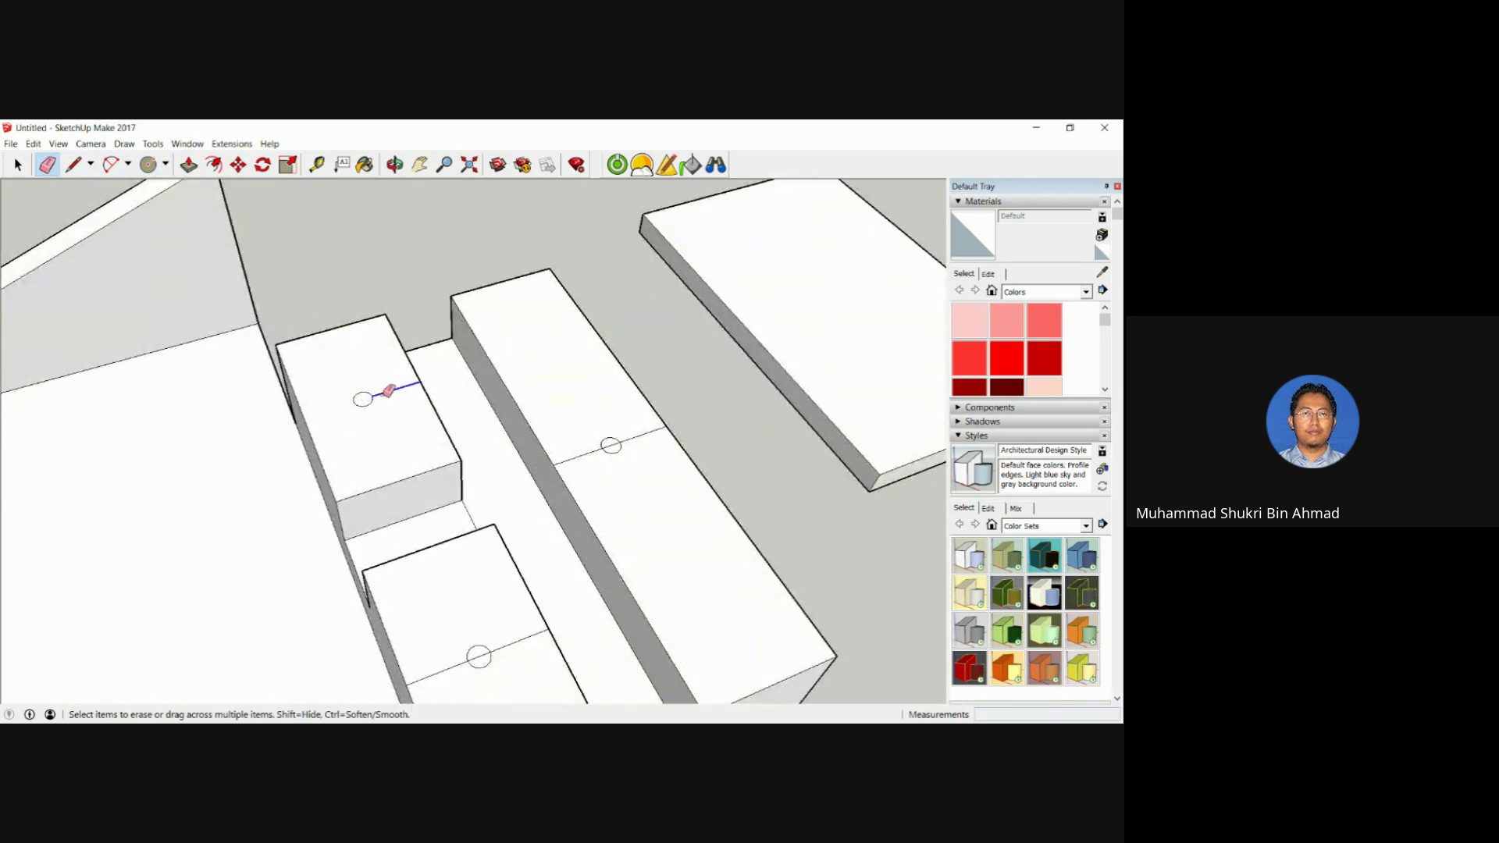
left_click(393, 388)
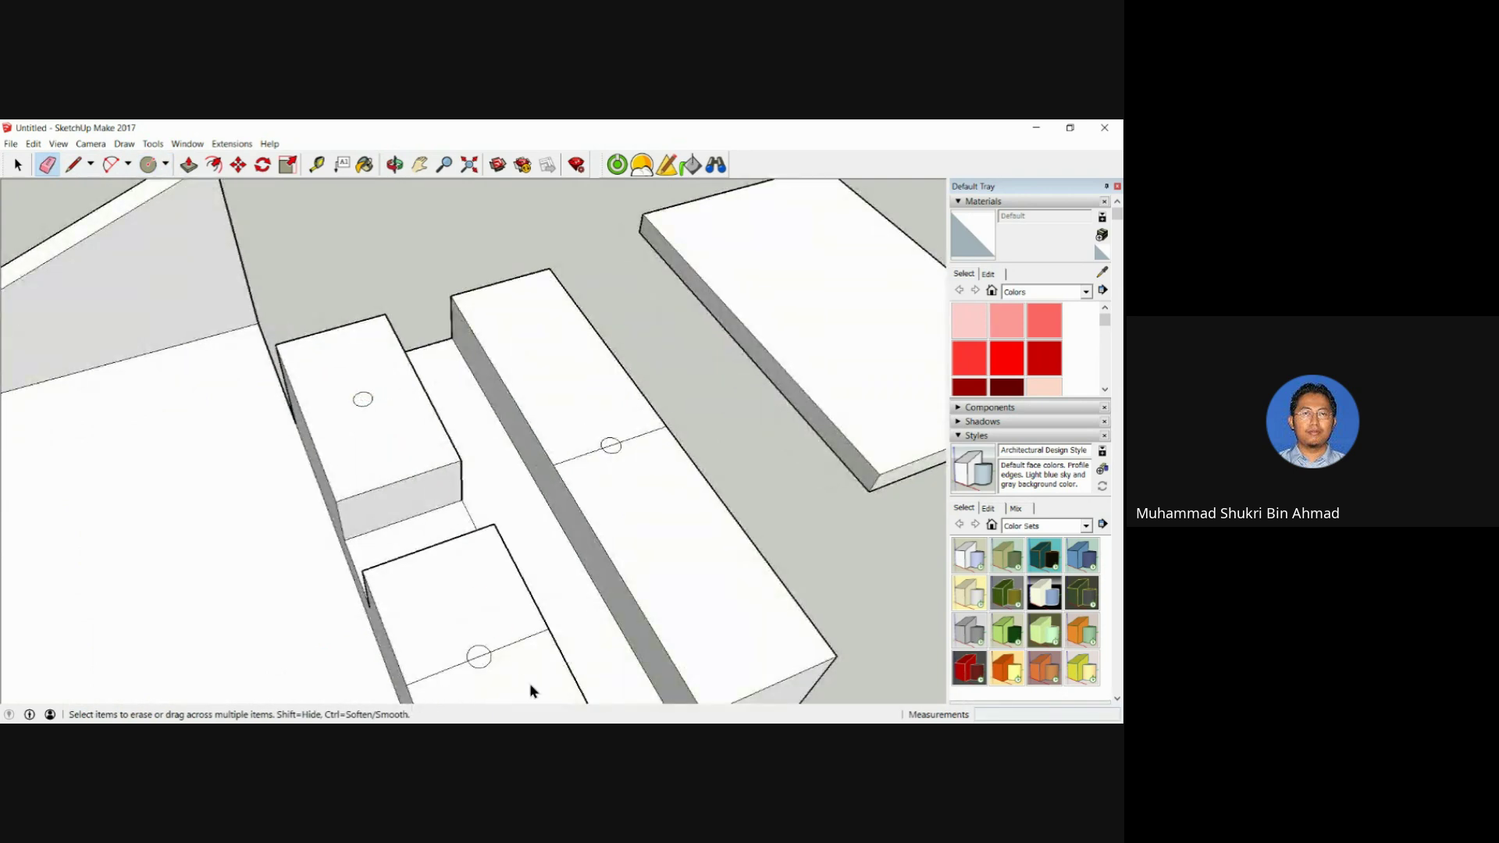
left_click(466, 663)
left_click(601, 448)
left_click(633, 437)
key("m")
key("p")
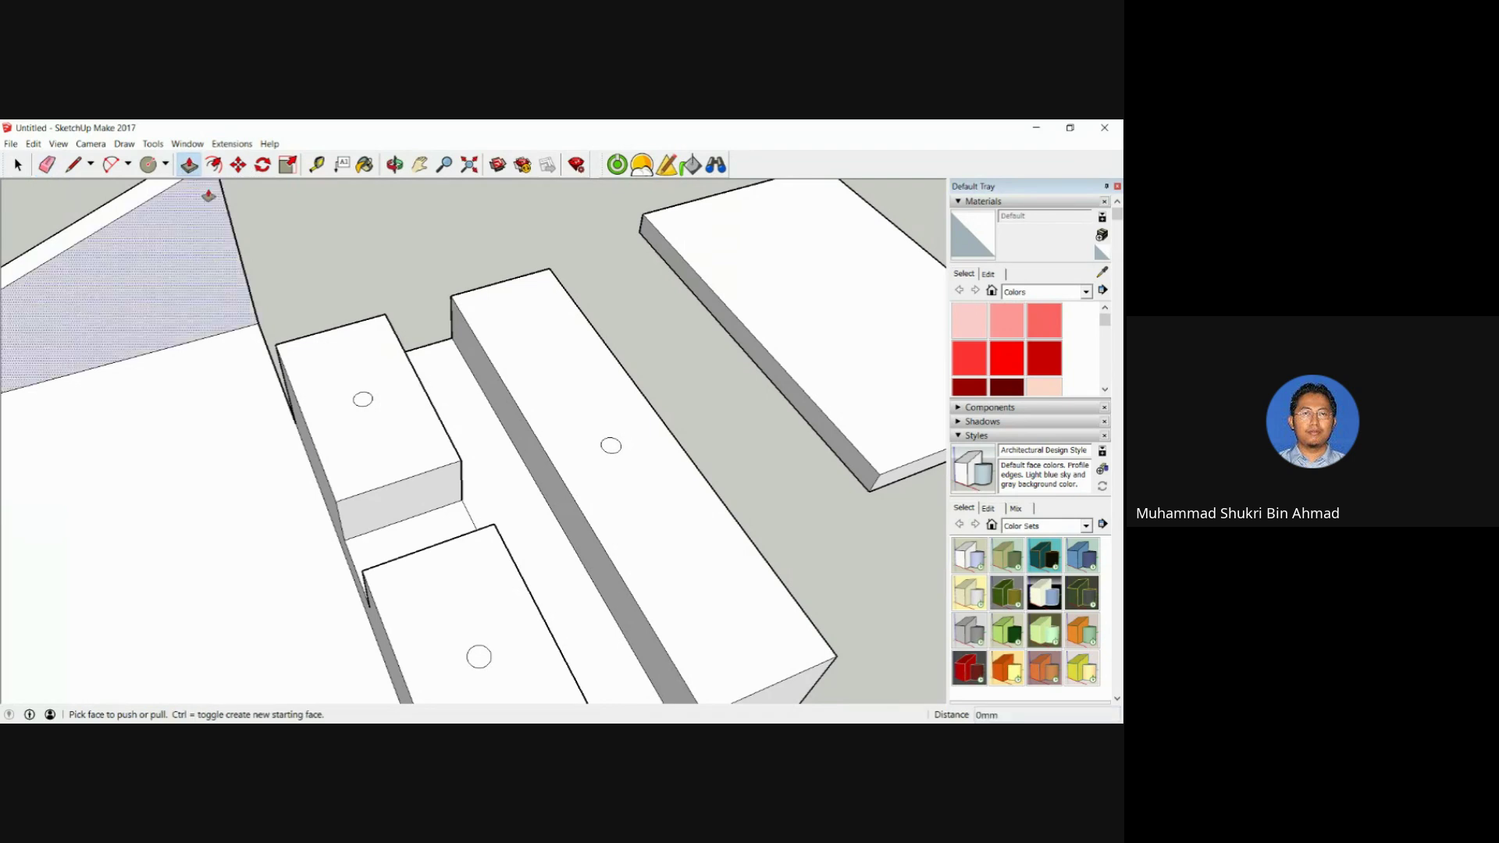
Push/Pull the circles on the block's three top faces 10 mm downward to form holes.
left_click(363, 400)
left_click(401, 529)
middle_click_drag(402, 529, 719, 525)
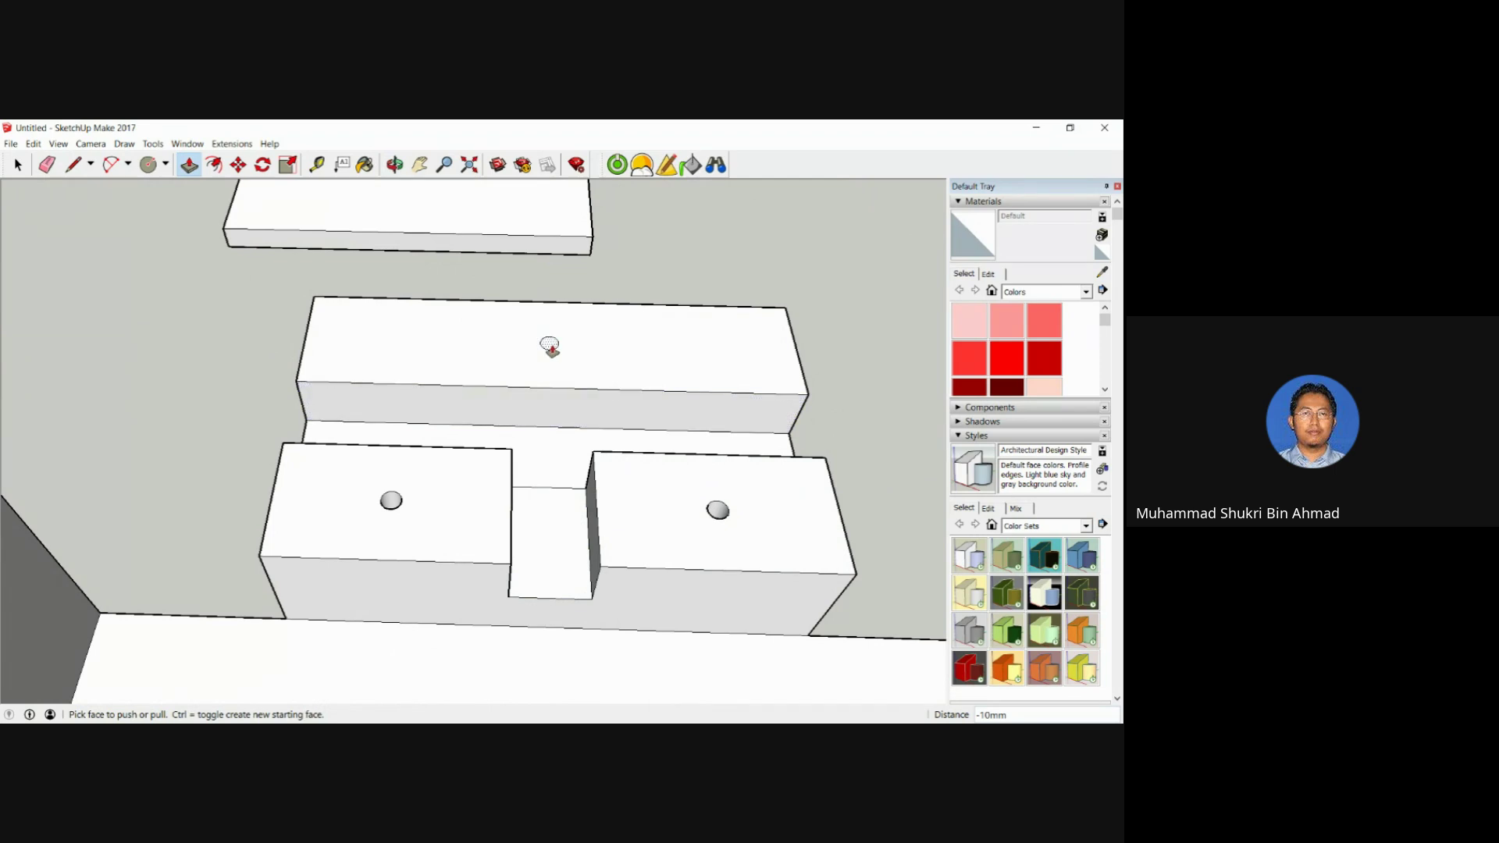
middle_click_drag(646, 448, 471, 458)
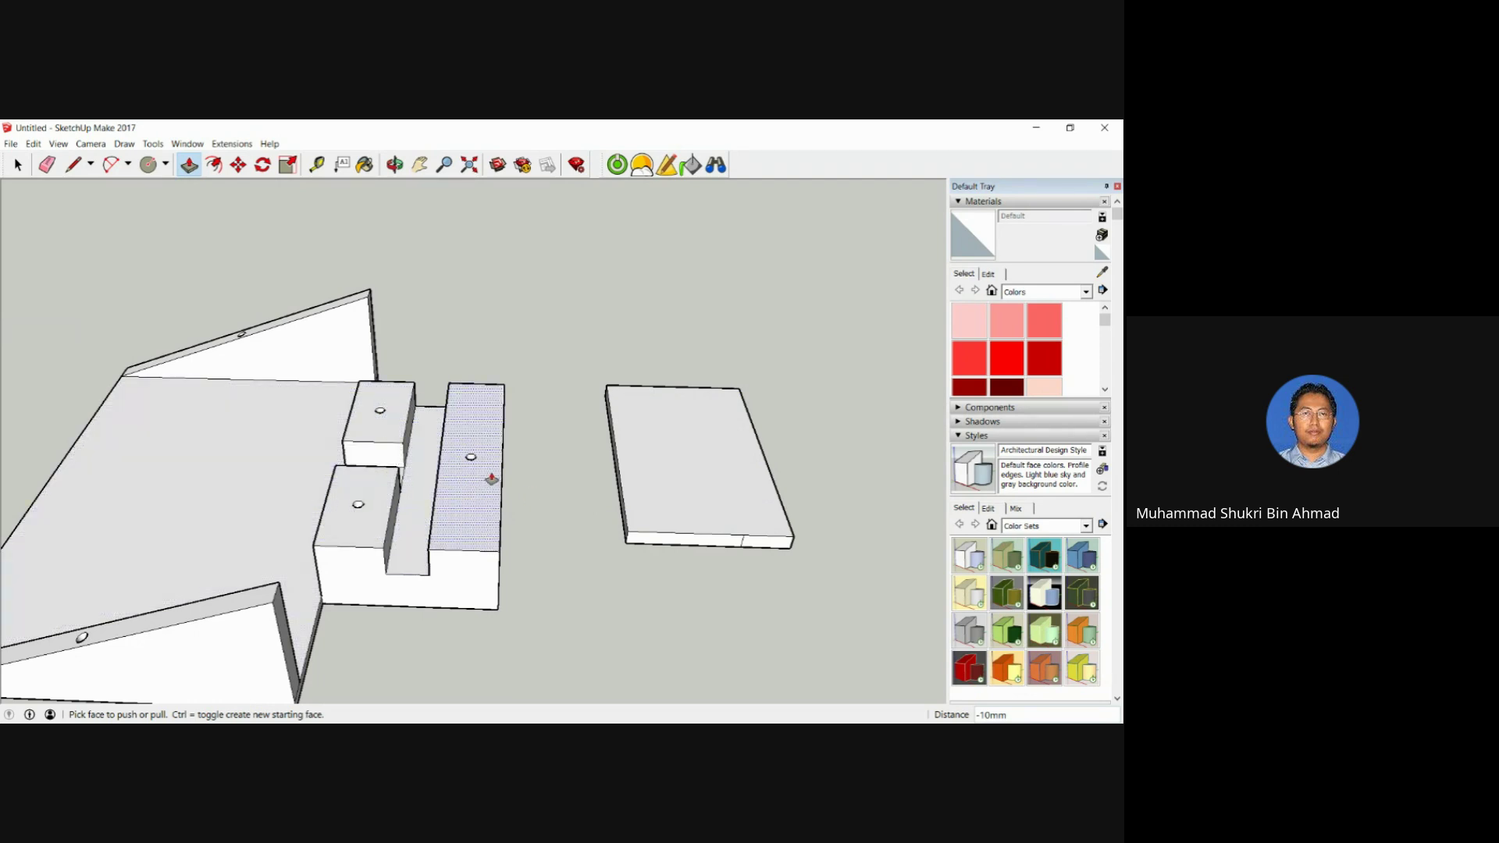
Delete the separate cover plate beside the grooved block.
left_click(18, 165)
left_click_drag(576, 335, 857, 602)
key("Delete")
Copy the block's three top faces, including their hole outlines, onto the empty space beside the block.
left_click(392, 434)
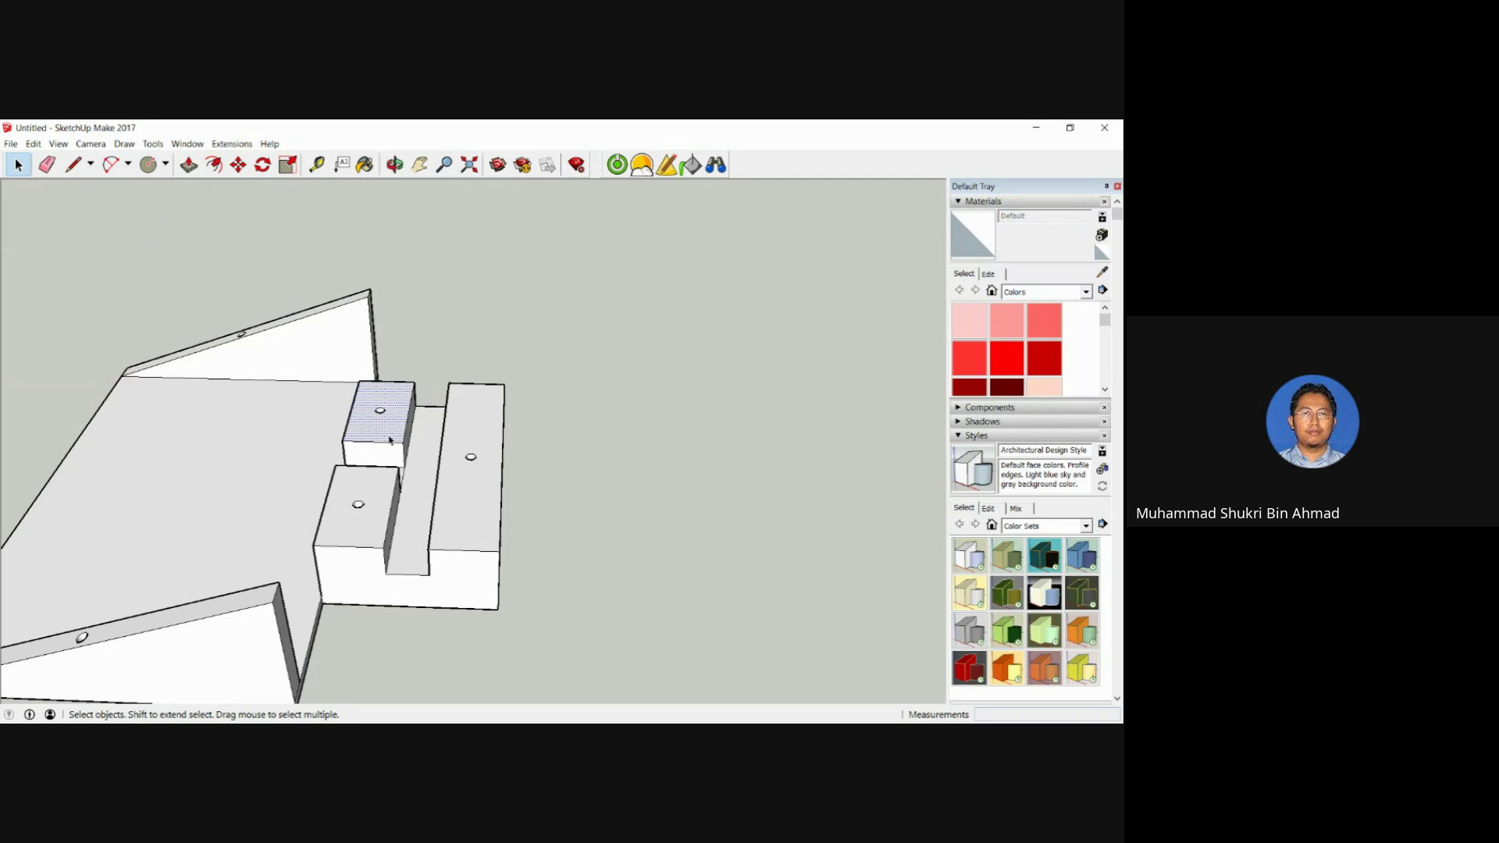
left_click(378, 495, "shift")
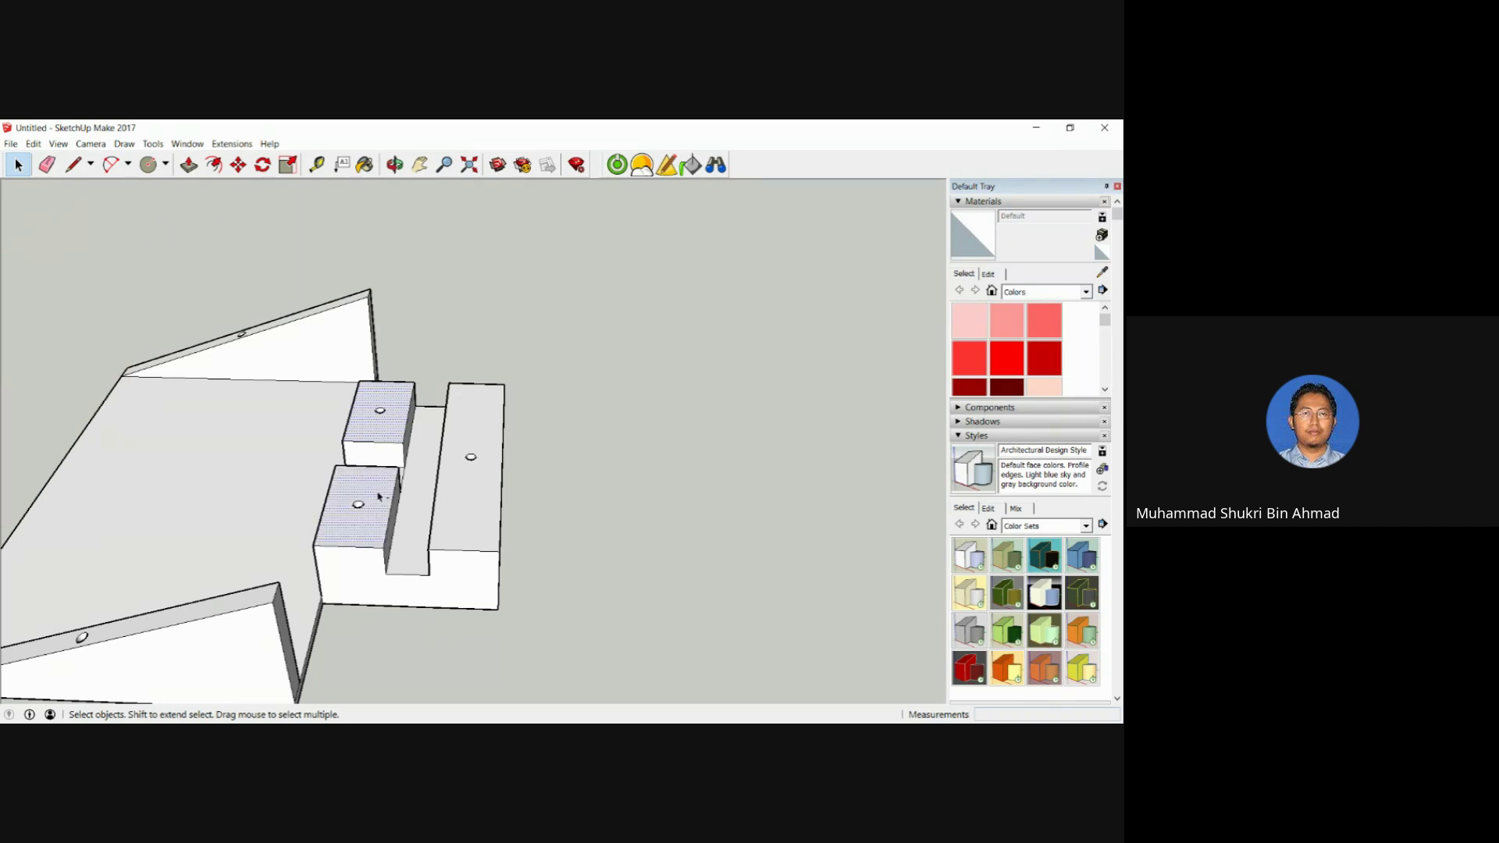
left_click(466, 500, "shift")
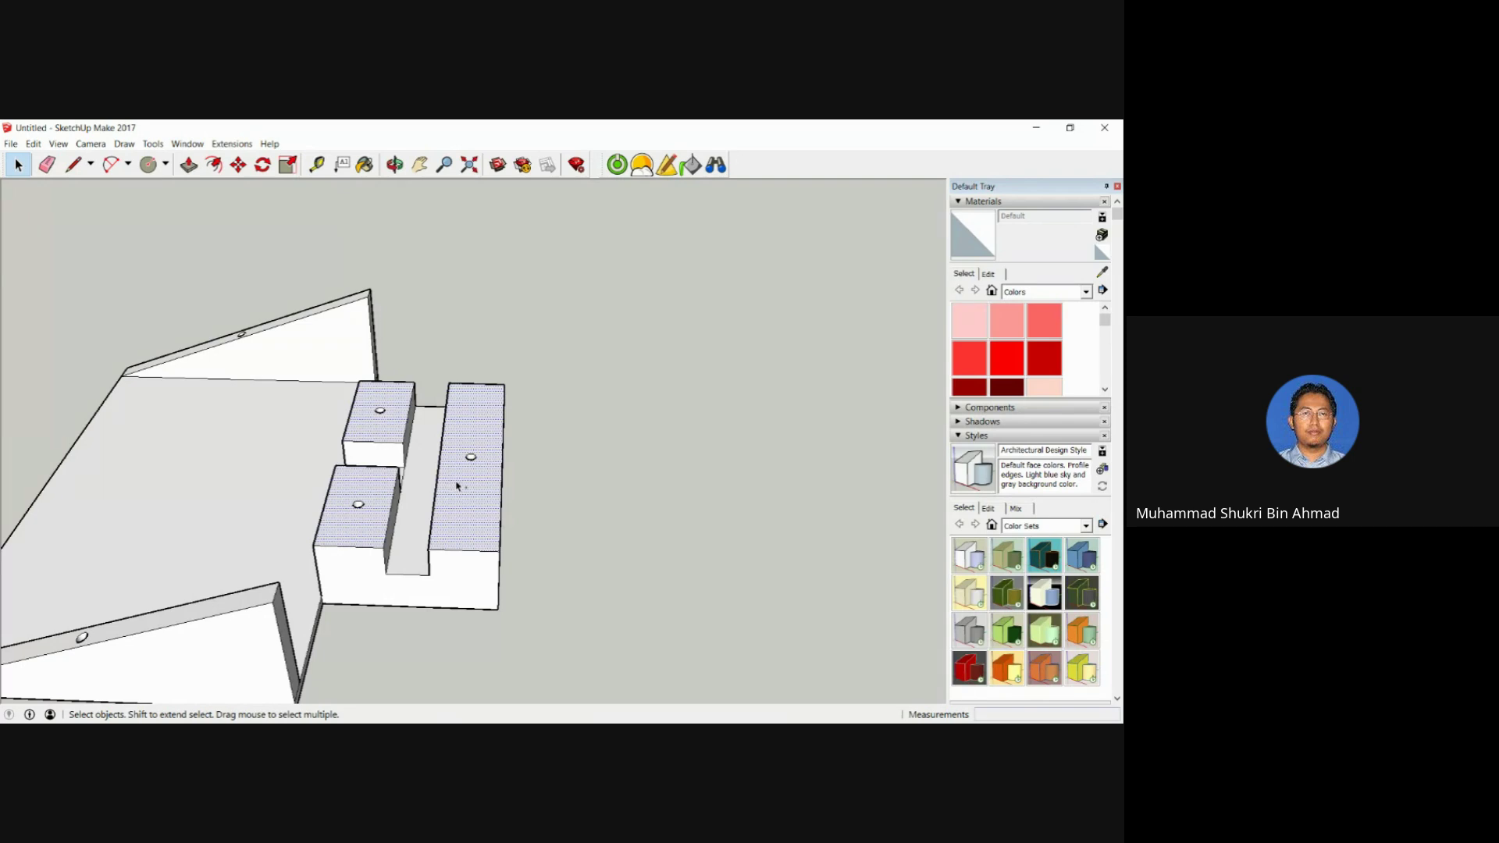
key("m")
key("ctrl")
left_click(500, 551)
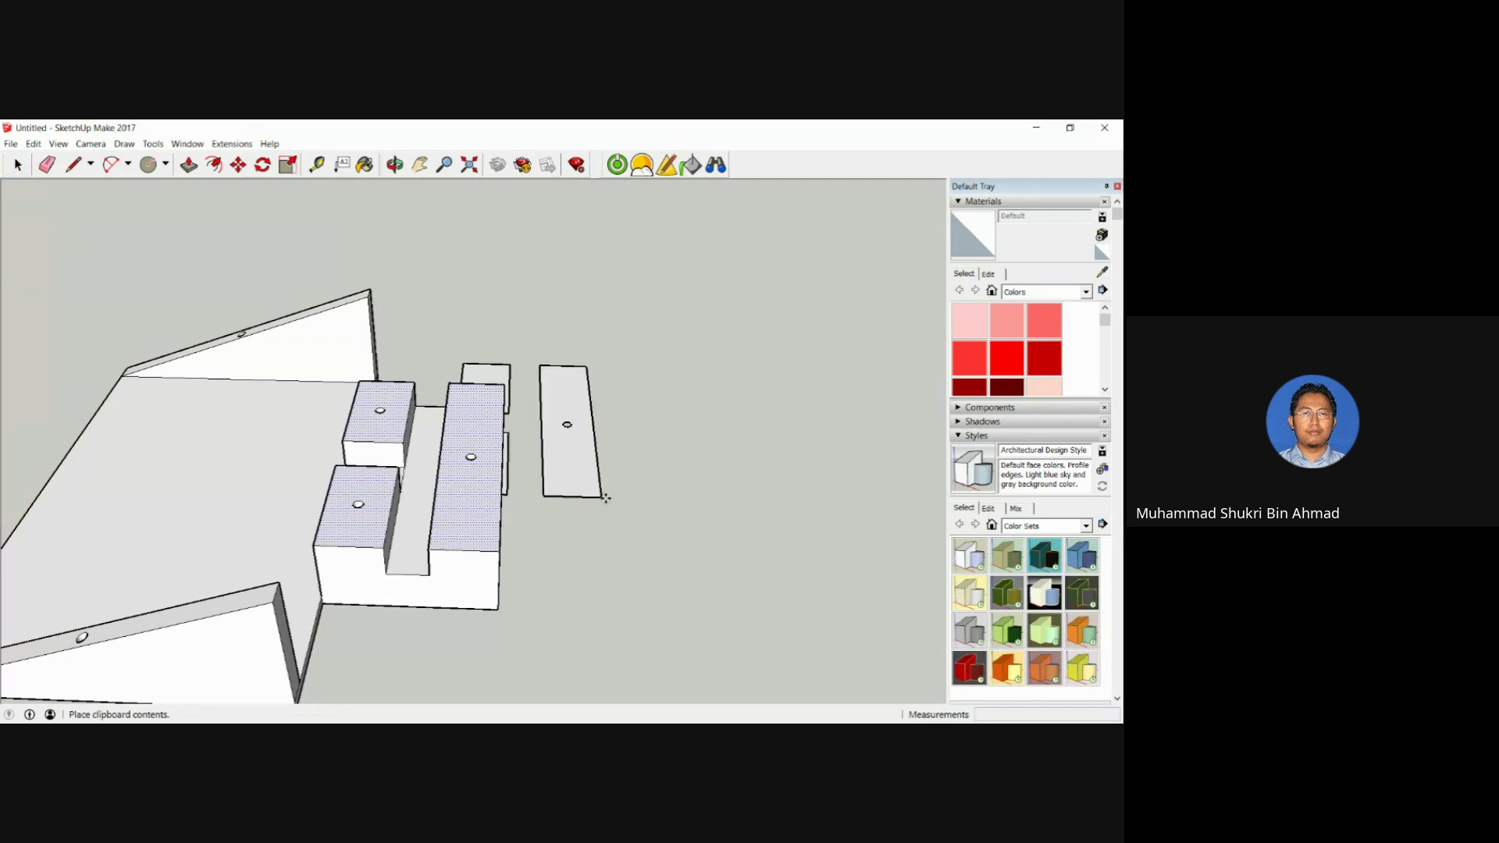
left_click(796, 559)
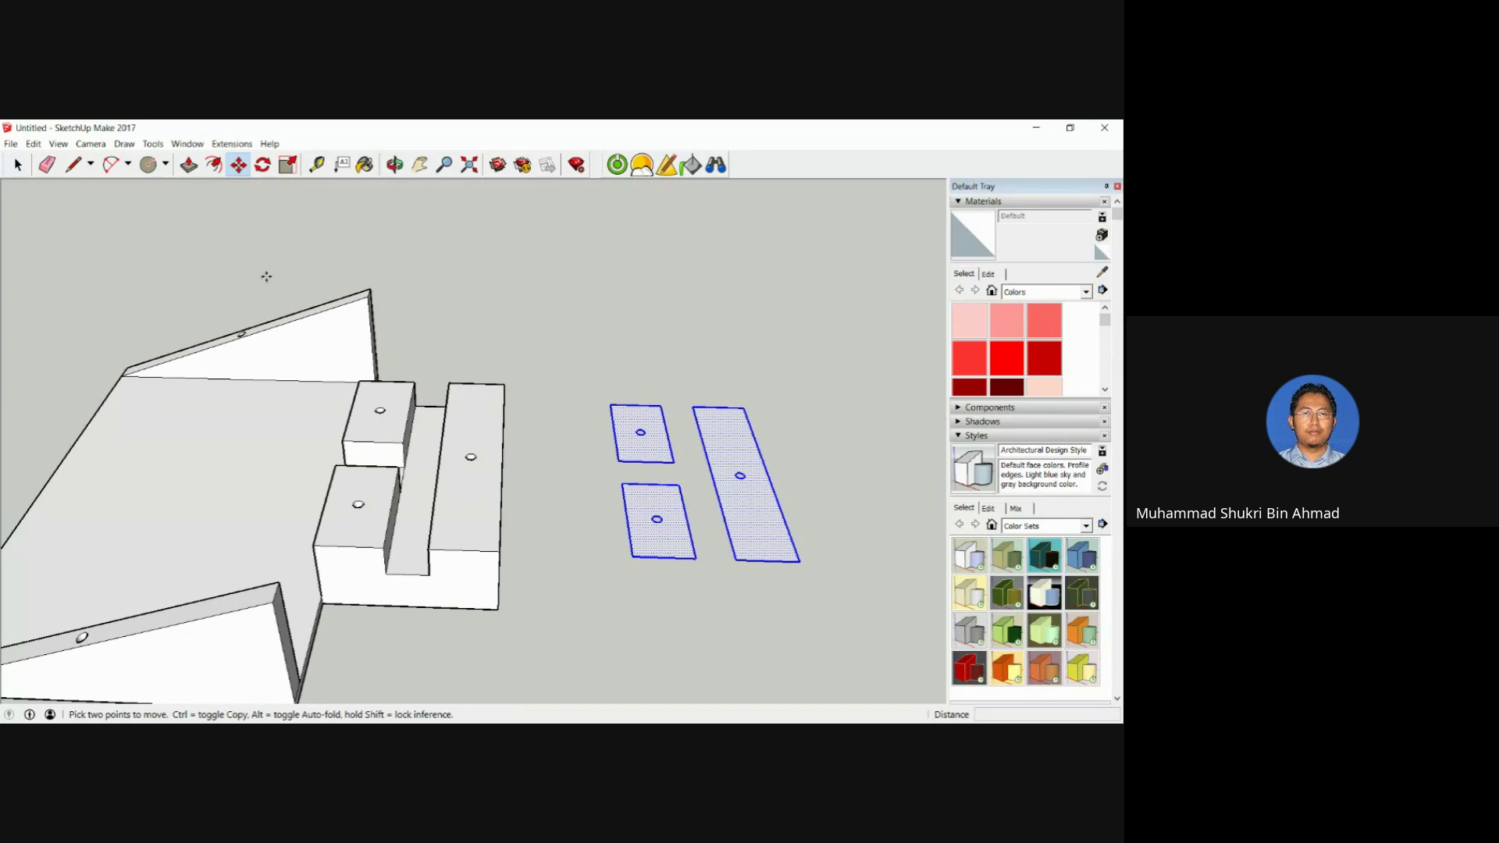
Draw lines bridging the outer gaps between the three copied faces so they form one closed rectangle.
key("l")
left_click(662, 405)
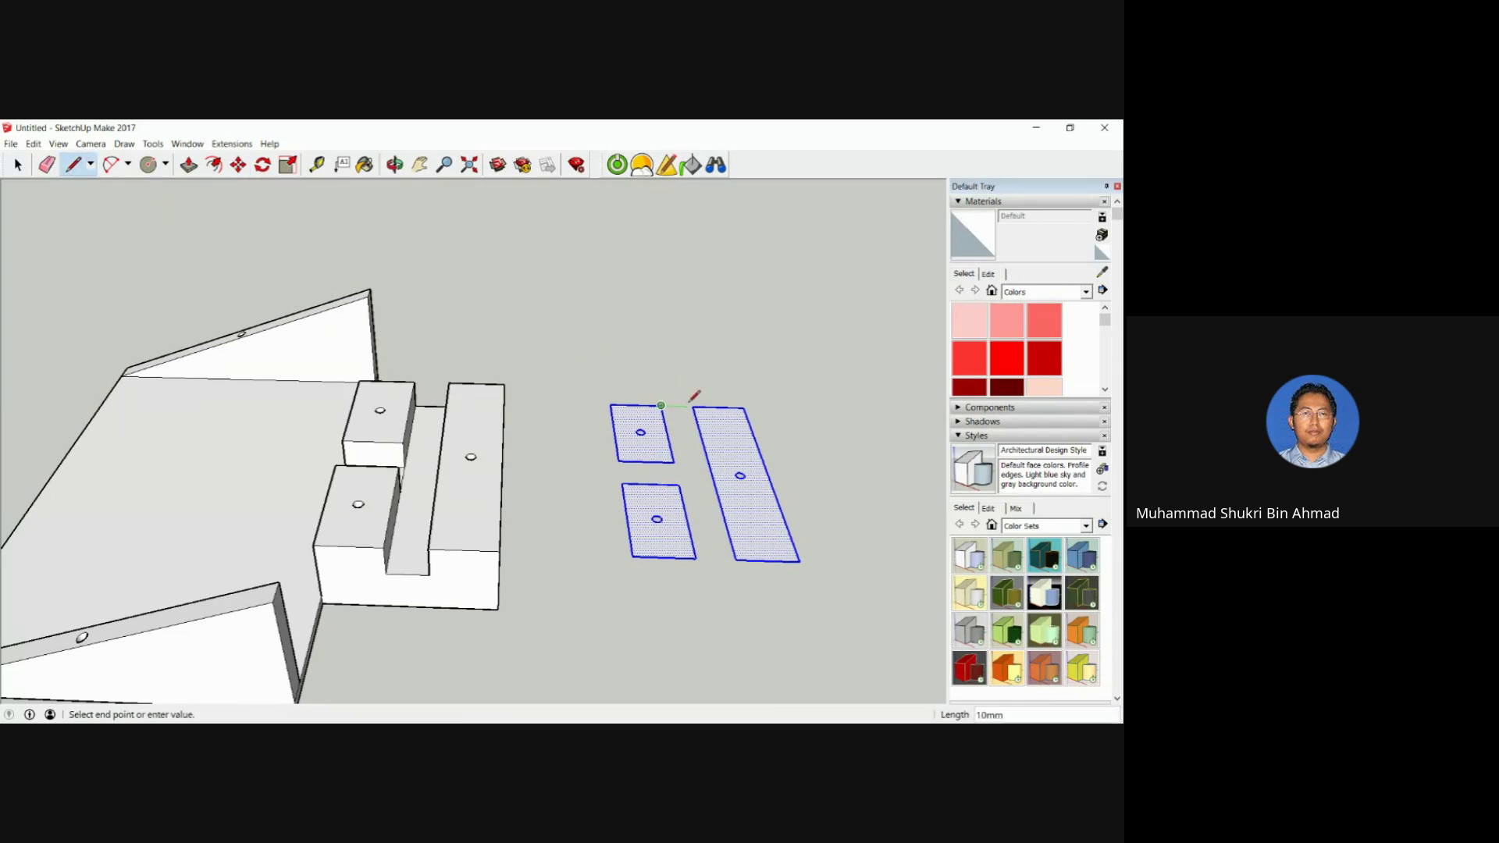
left_click(694, 406)
left_click(735, 559)
left_click(695, 559)
left_click(622, 484)
left_click(619, 461)
Erase the inner edges between the copied faces, leaving a single rectangle with three holes.
left_click(47, 164)
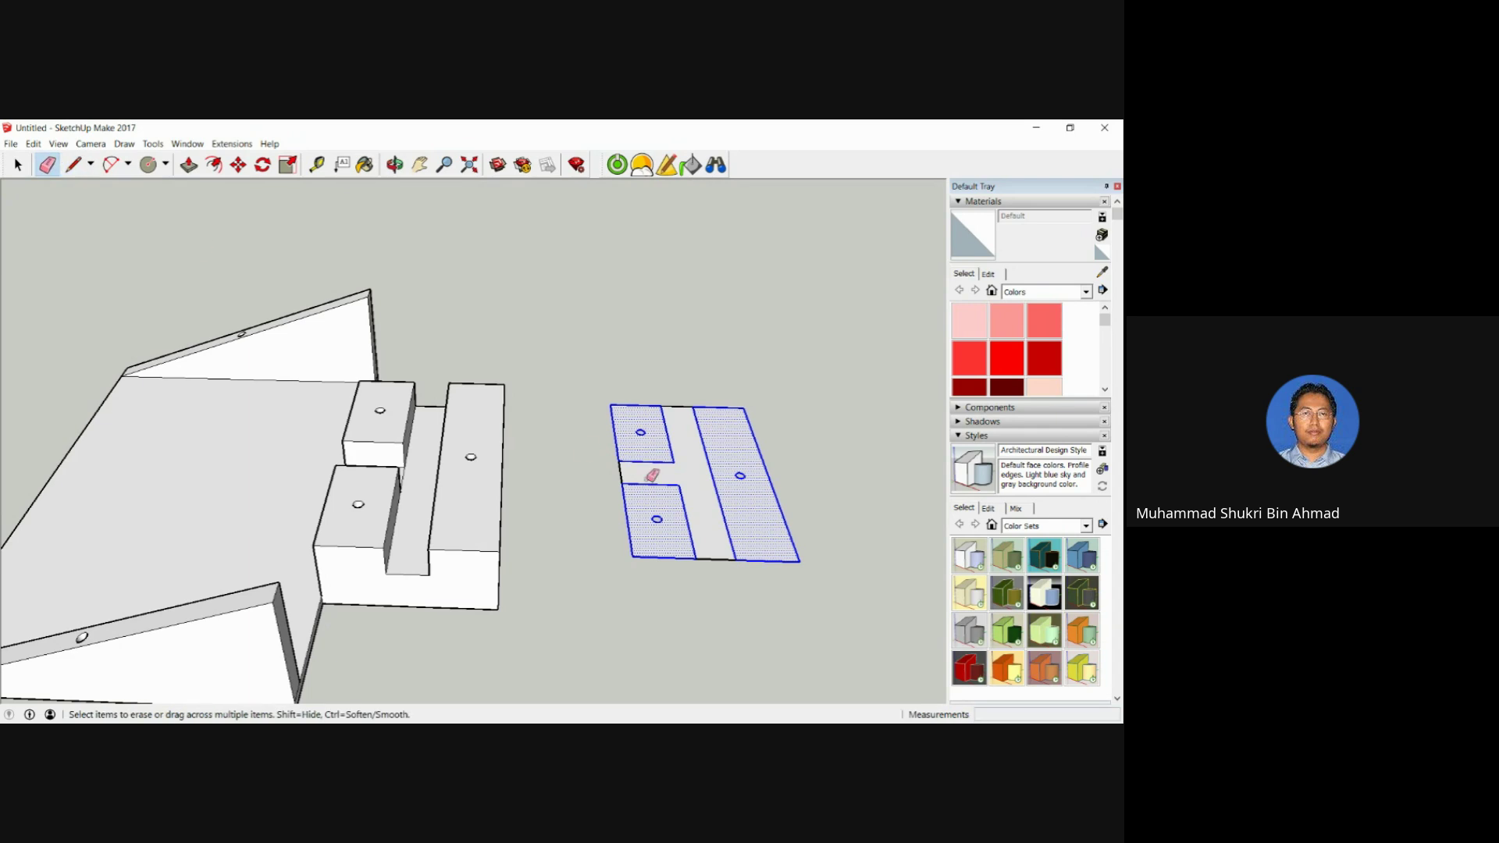
left_click(664, 463)
left_click(684, 492)
left_click(670, 447)
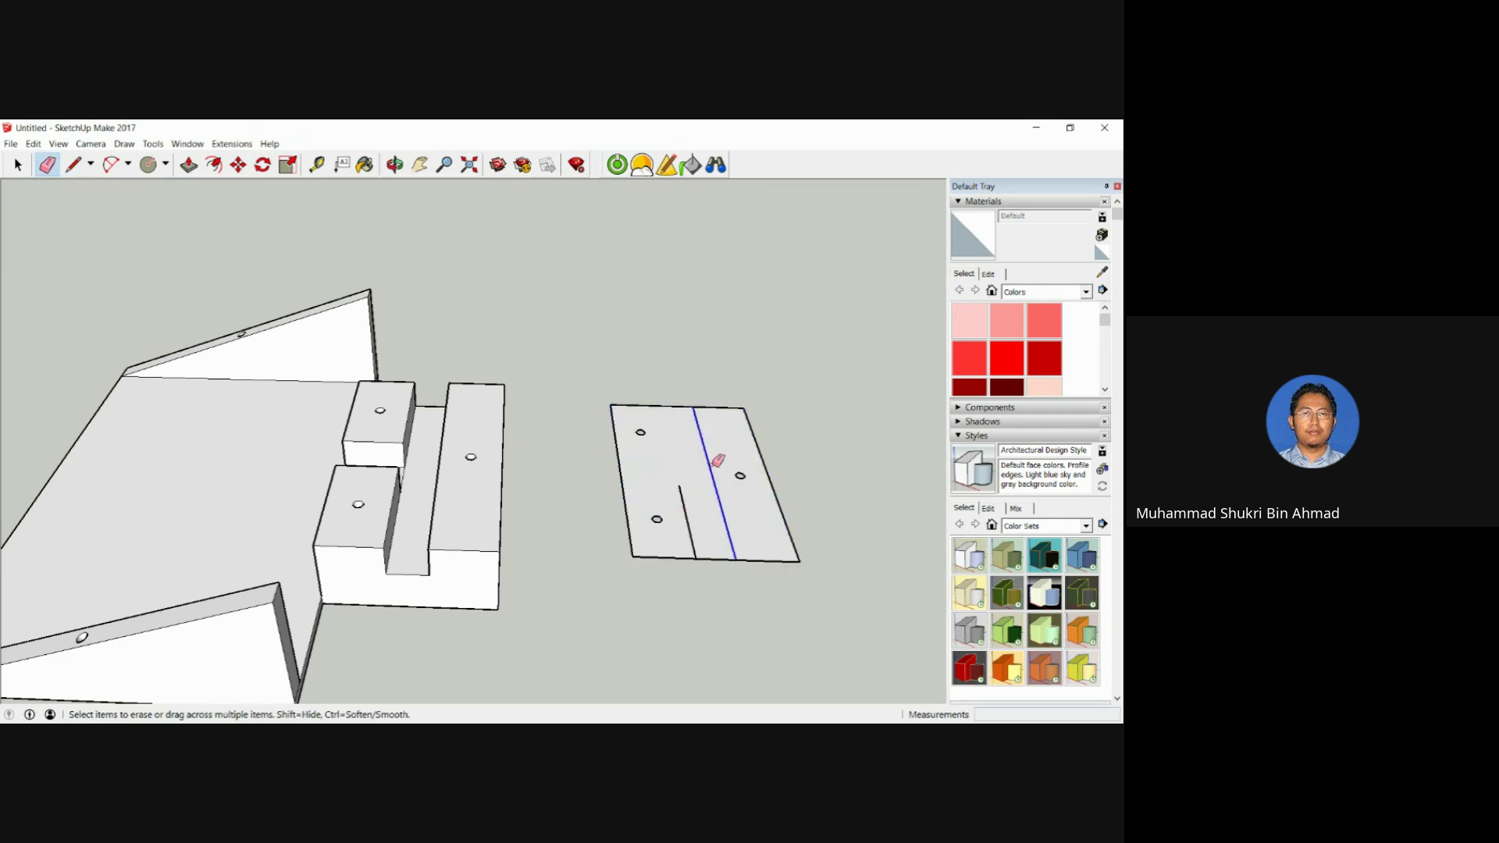
left_click(707, 453)
left_click(681, 504)
Push/Pull the merged rectangle up 5 mm to form a cover plate with three holes.
left_click(188, 164)
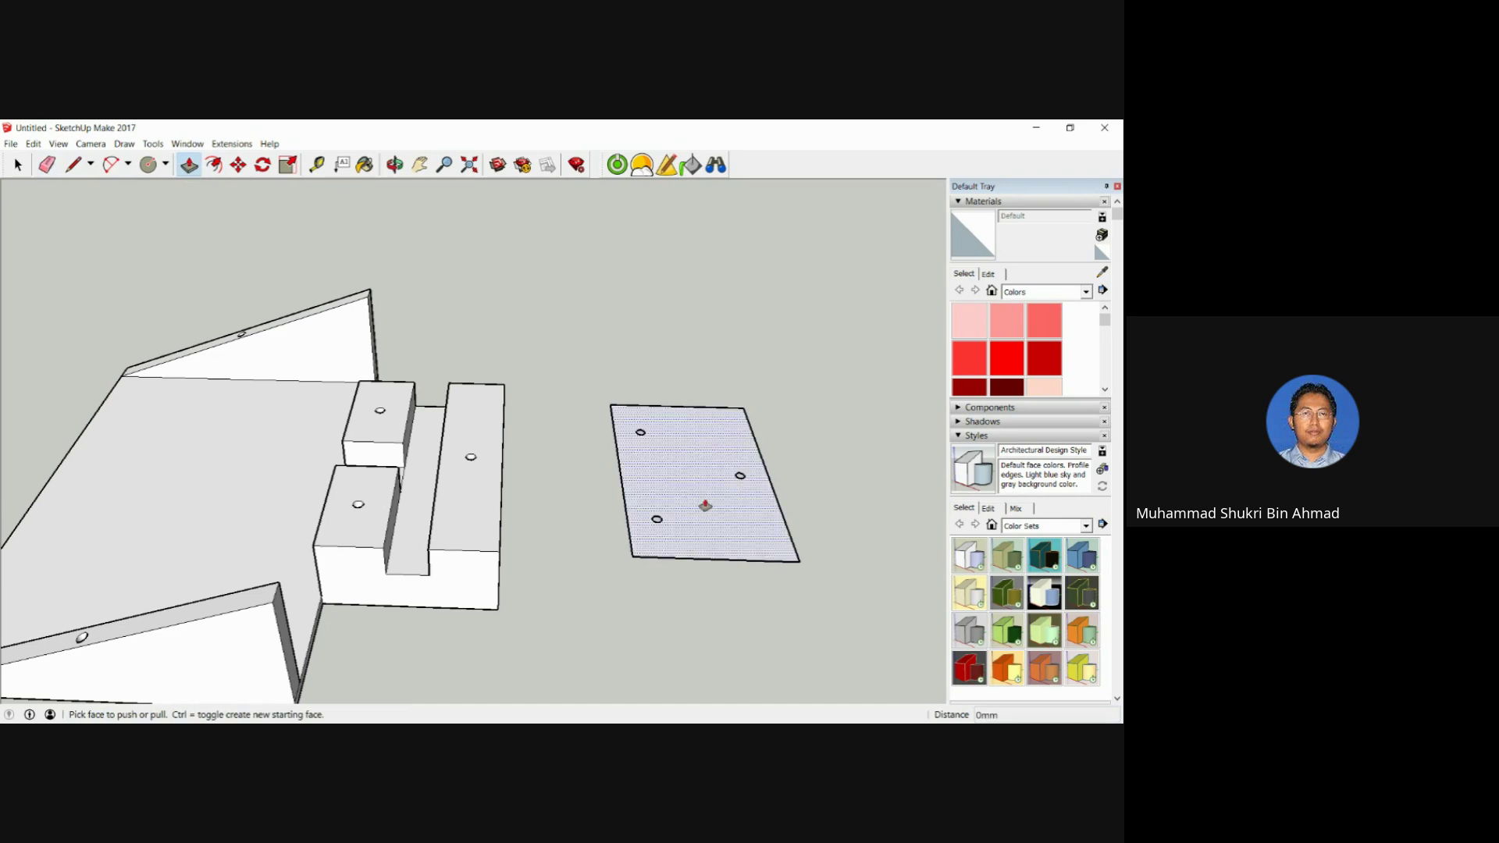
left_click(706, 504)
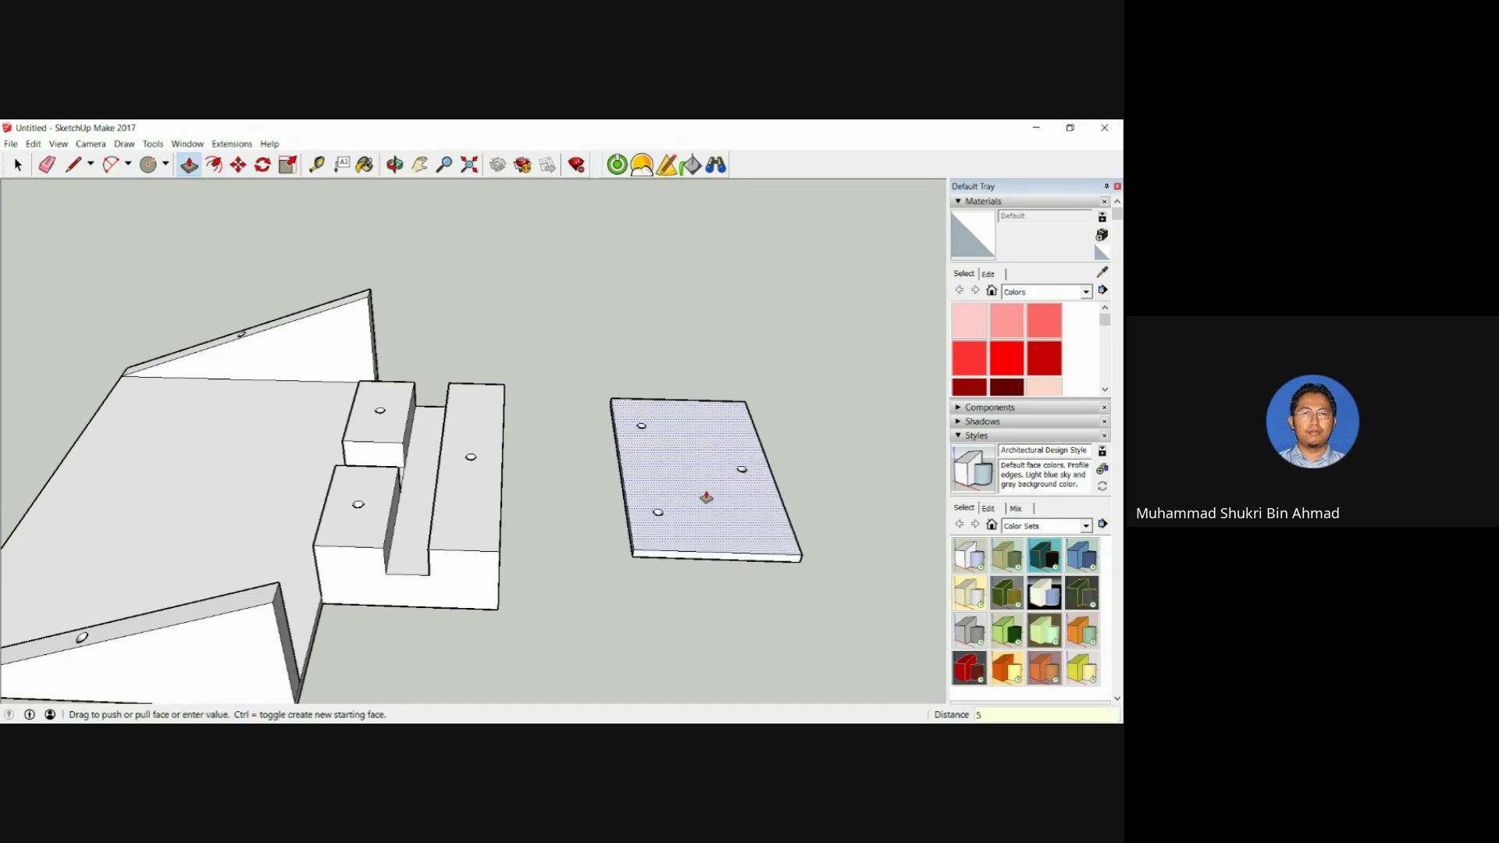
key("Return")
middle_click_drag(705, 498, 661, 499)
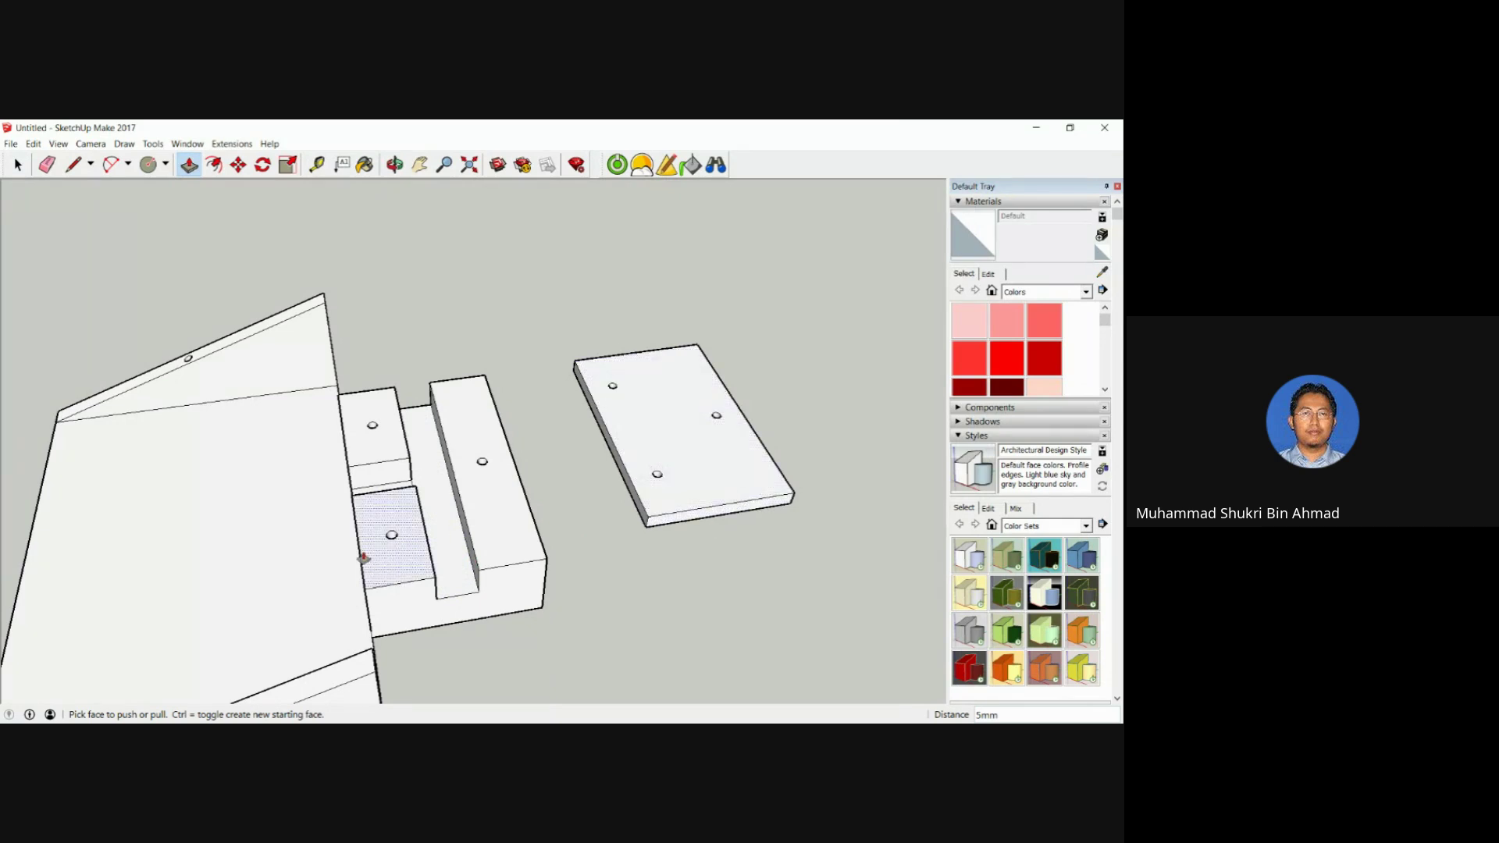
middle_click_drag(382, 536, 409, 518)
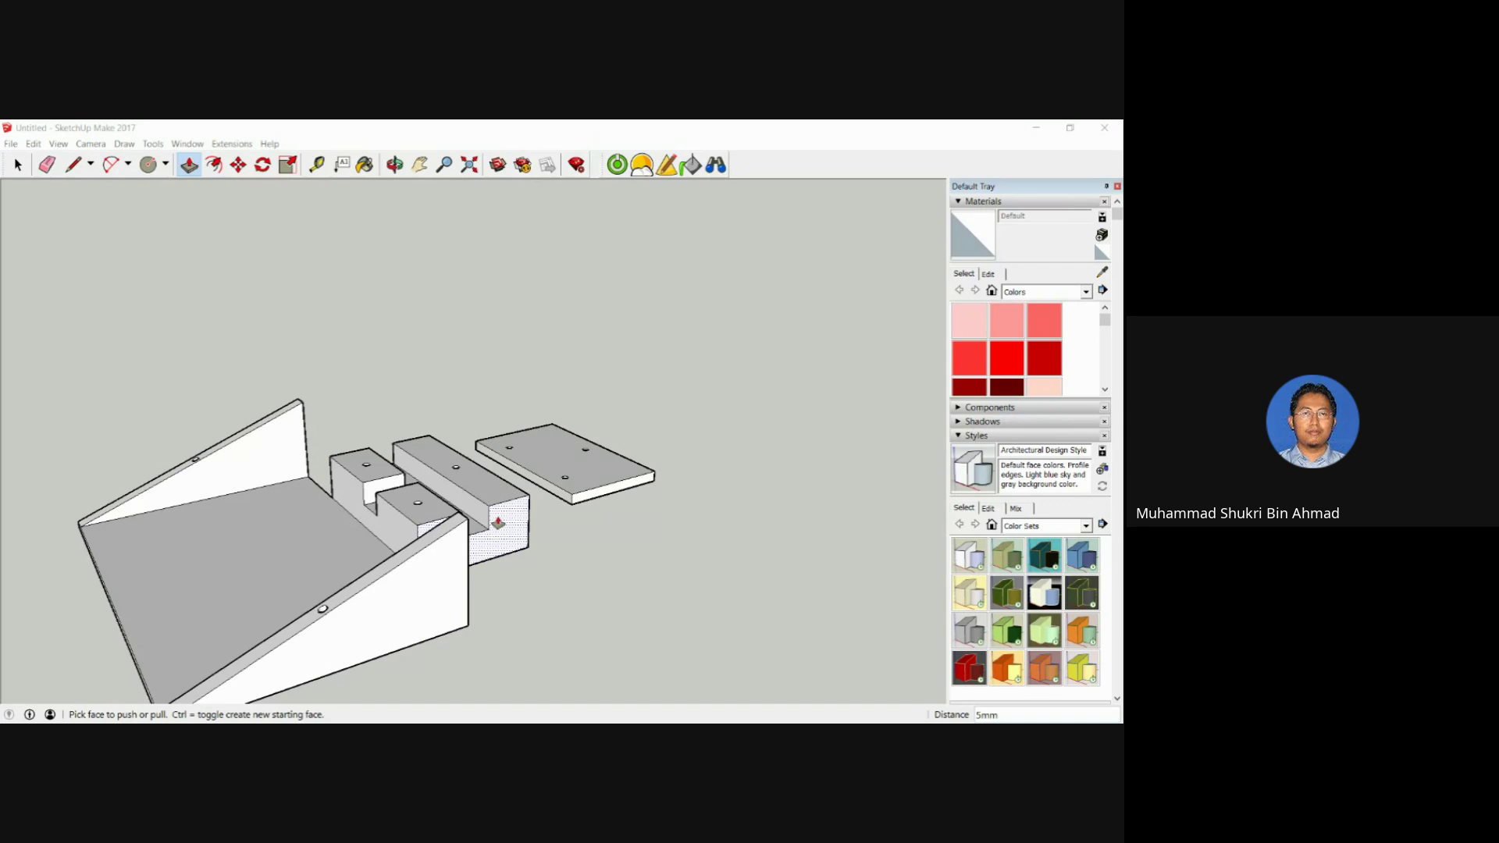
Draw a circle of about 49 mm radius on the ground beyond the cover plate.
scroll(497, 522, "down", 5)
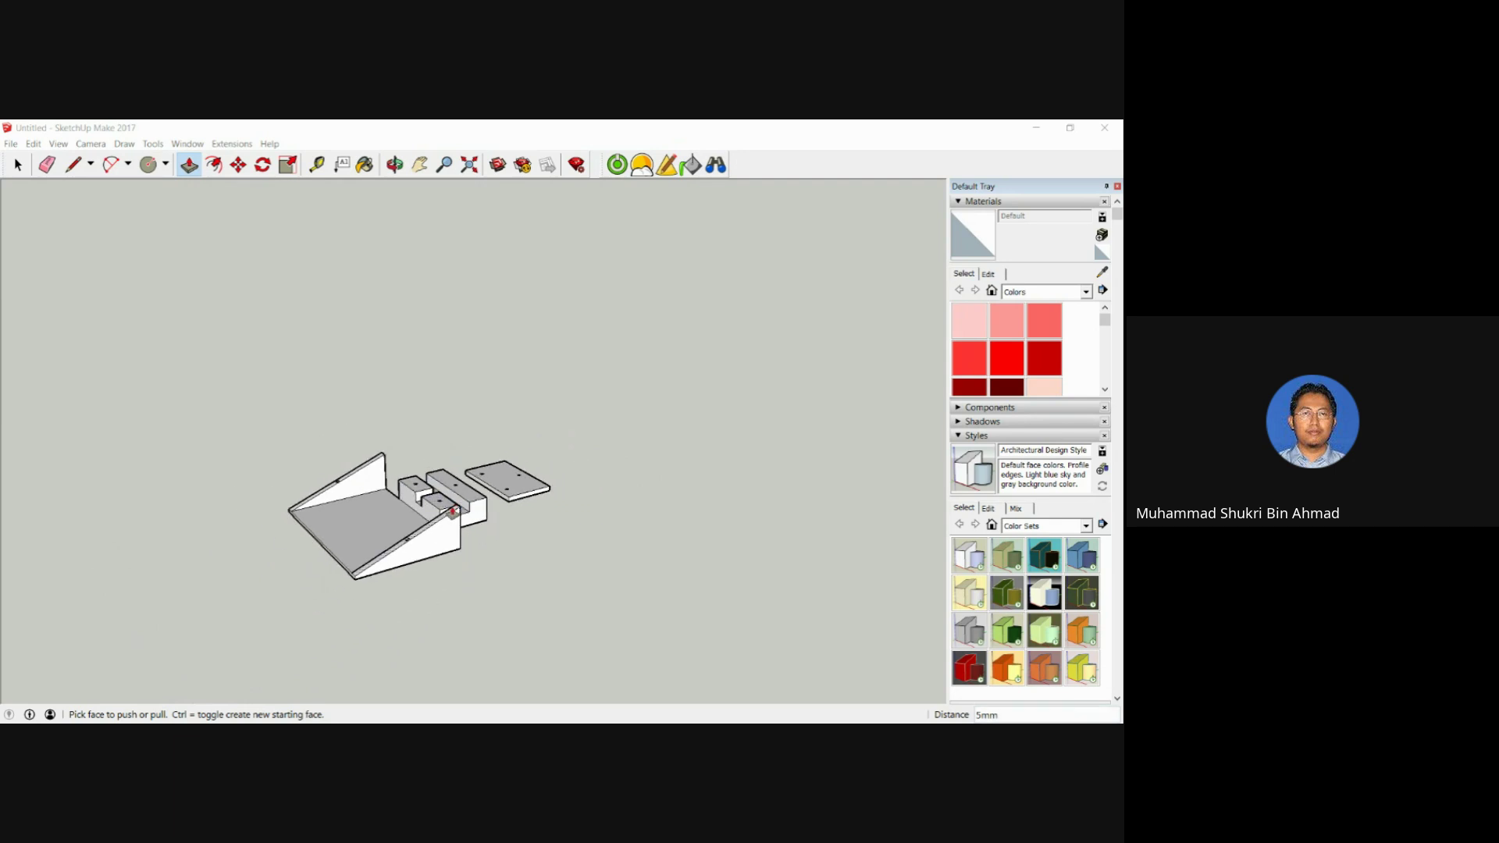
middle_click_drag(484, 516, 261, 306)
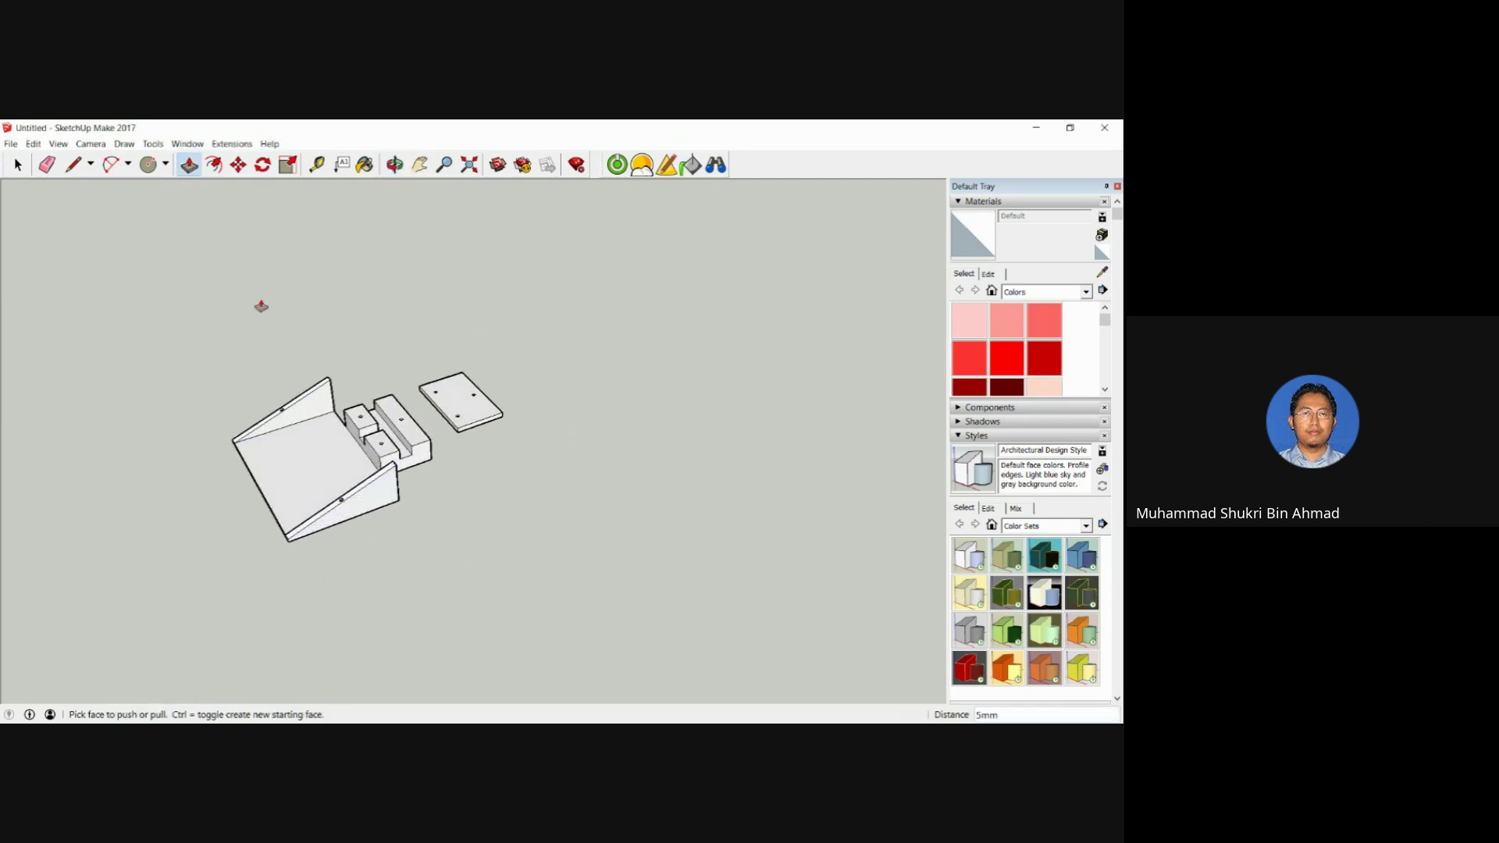
left_click(149, 169)
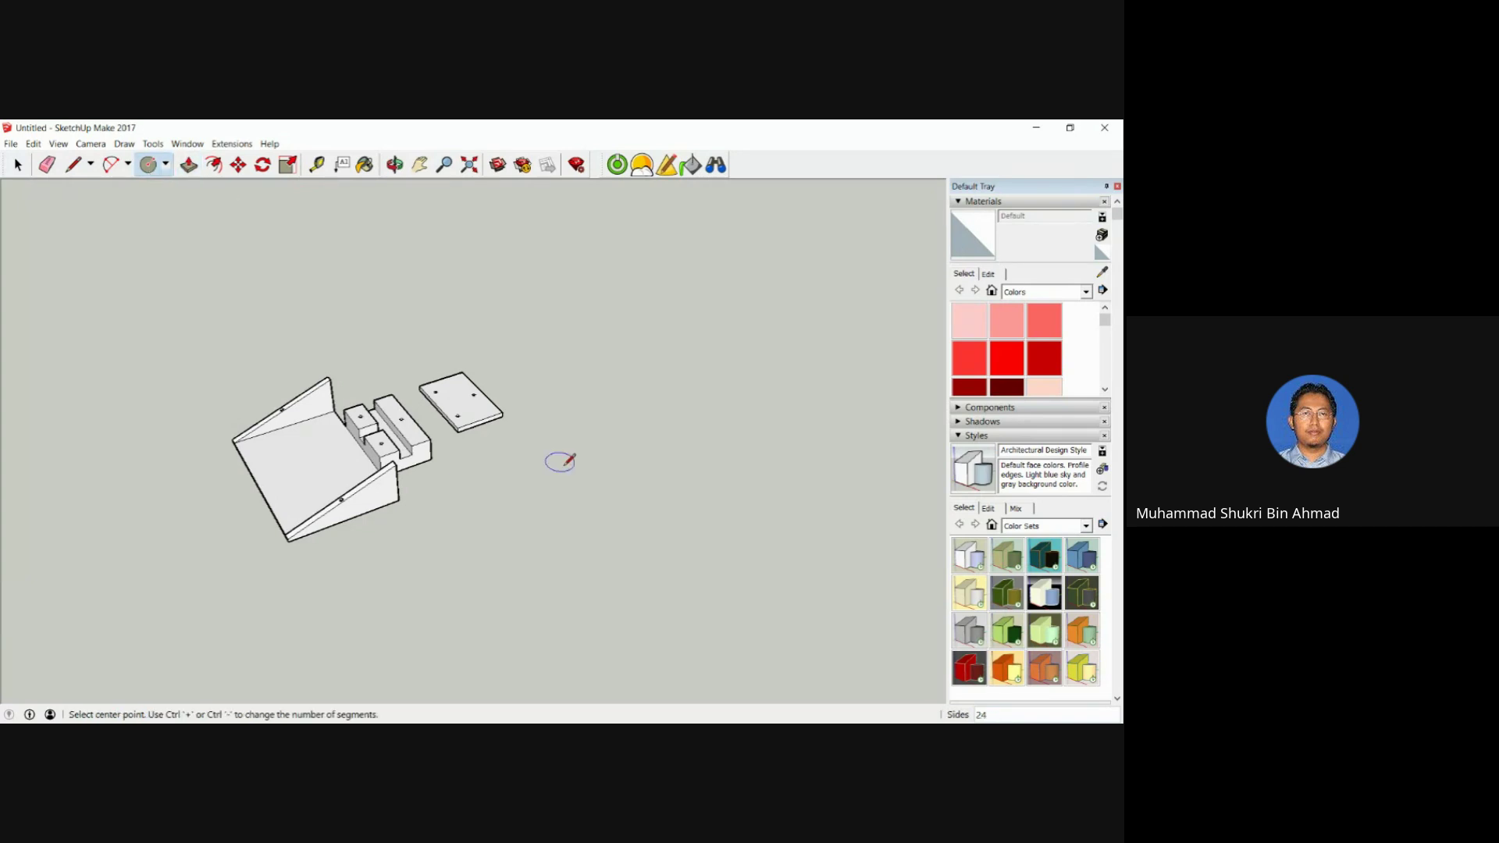
left_click(622, 465)
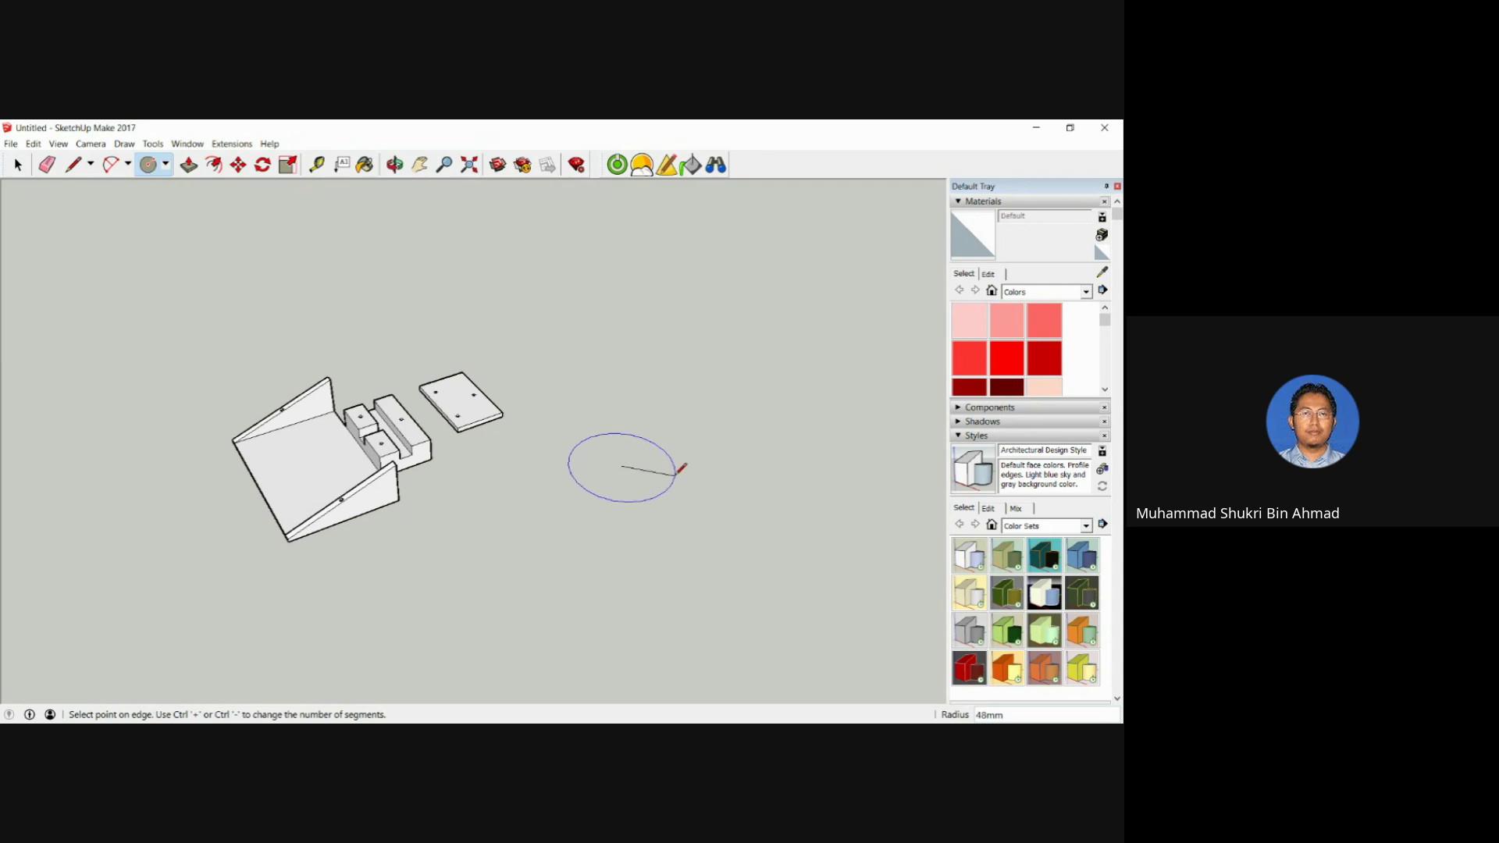
left_click(671, 446)
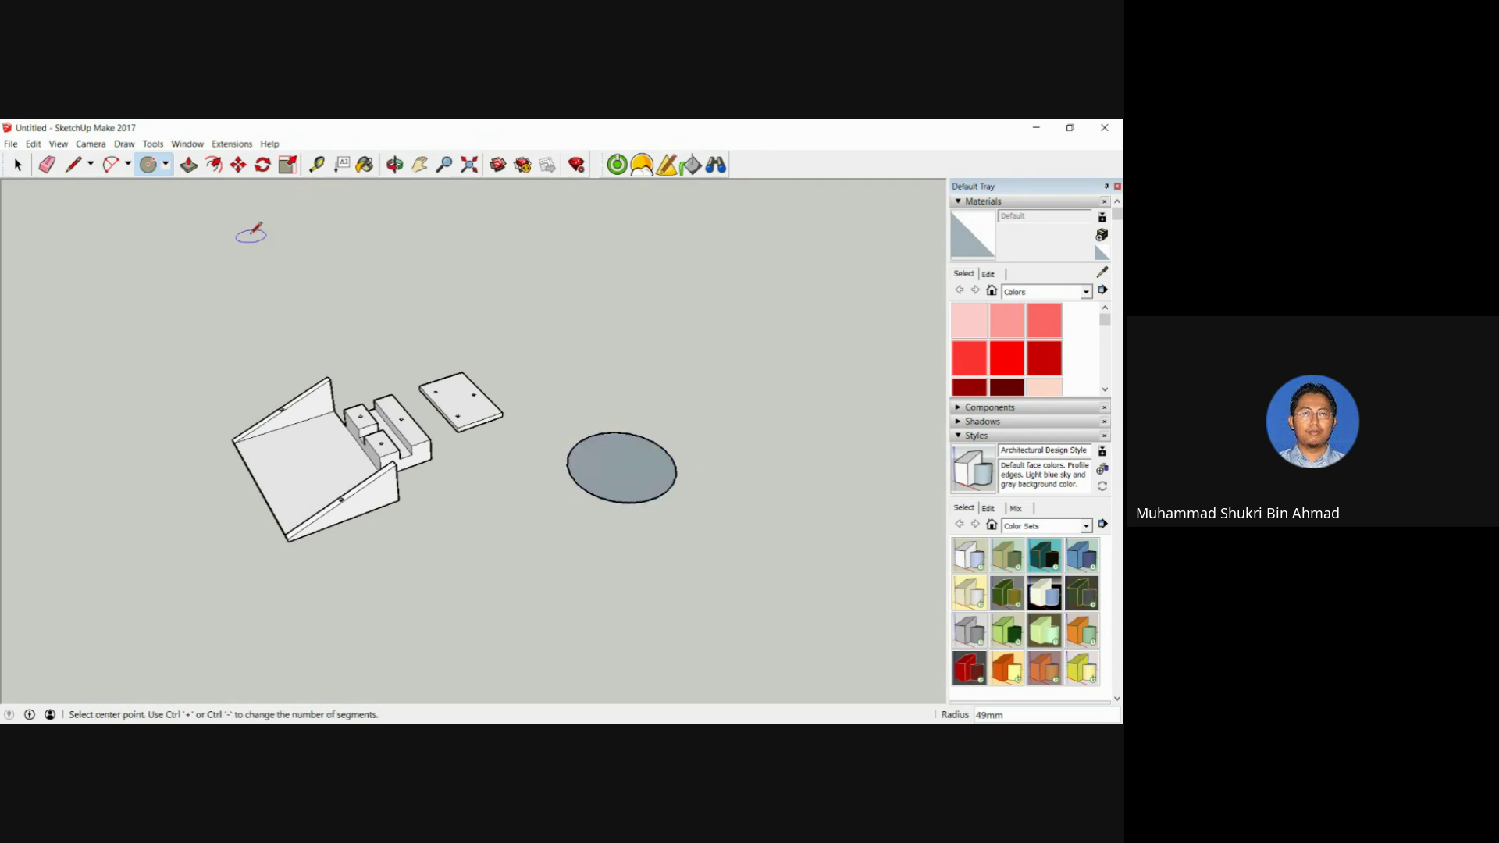
Push/Pull the large circle up 3 mm to form a thin disc.
left_click(188, 164)
left_click(602, 474)
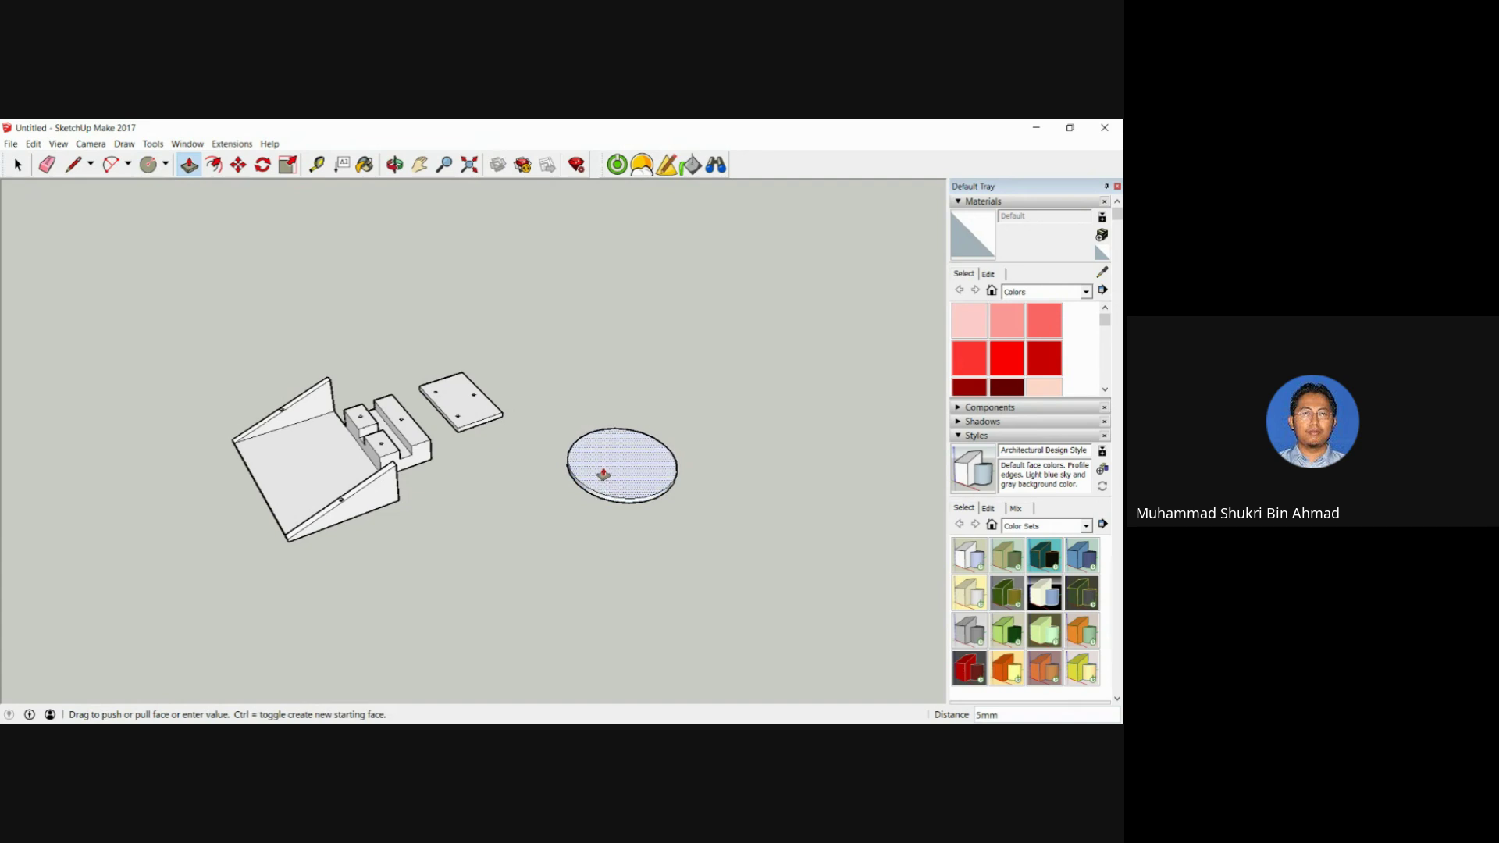
type("3")
key("Return")
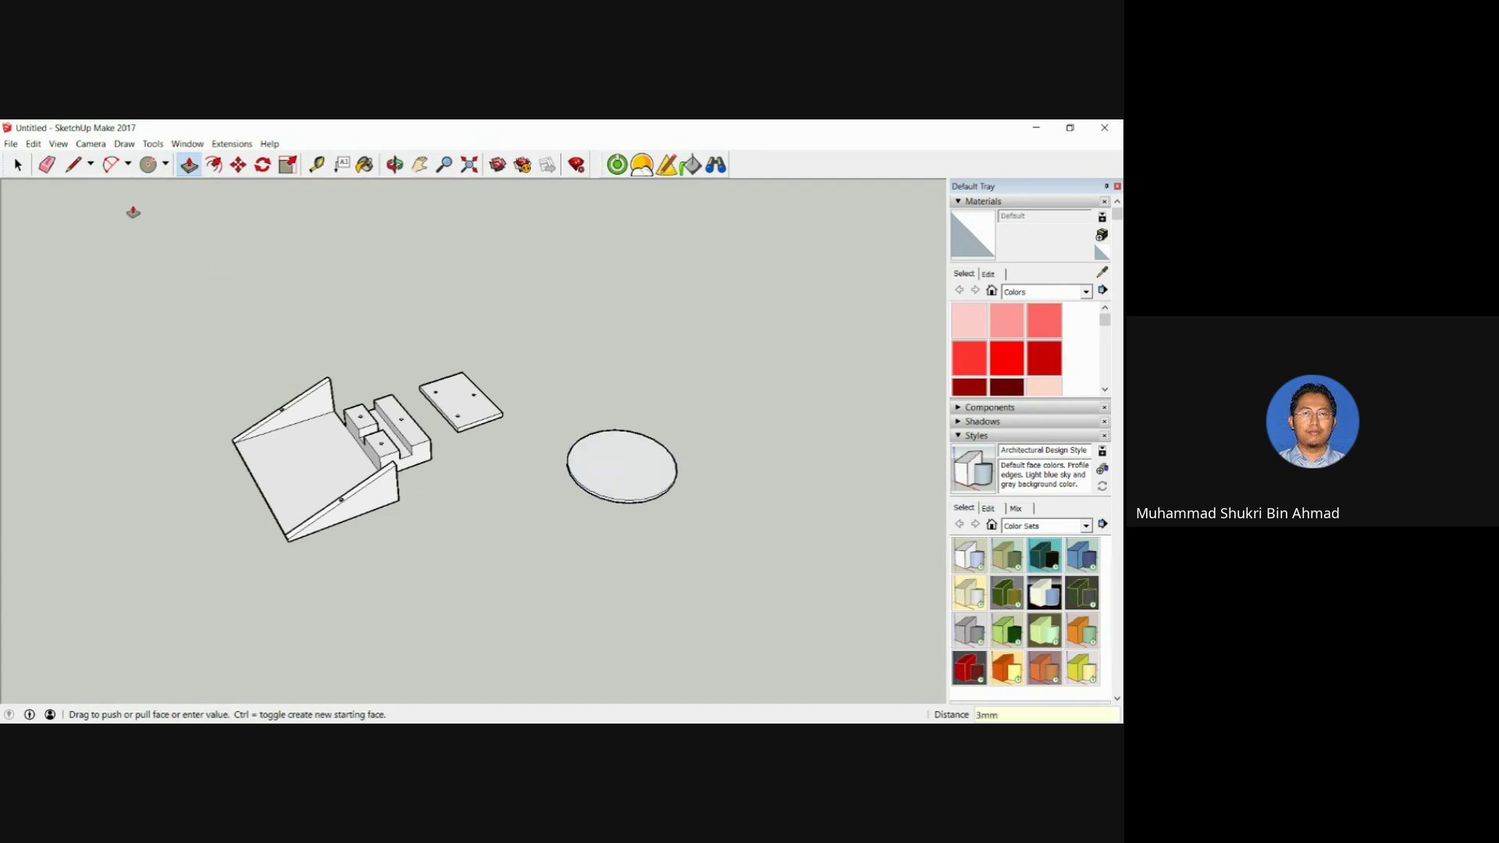
Draw a concentric circle of about 45 mm radius on the disc's top face.
left_click(147, 166)
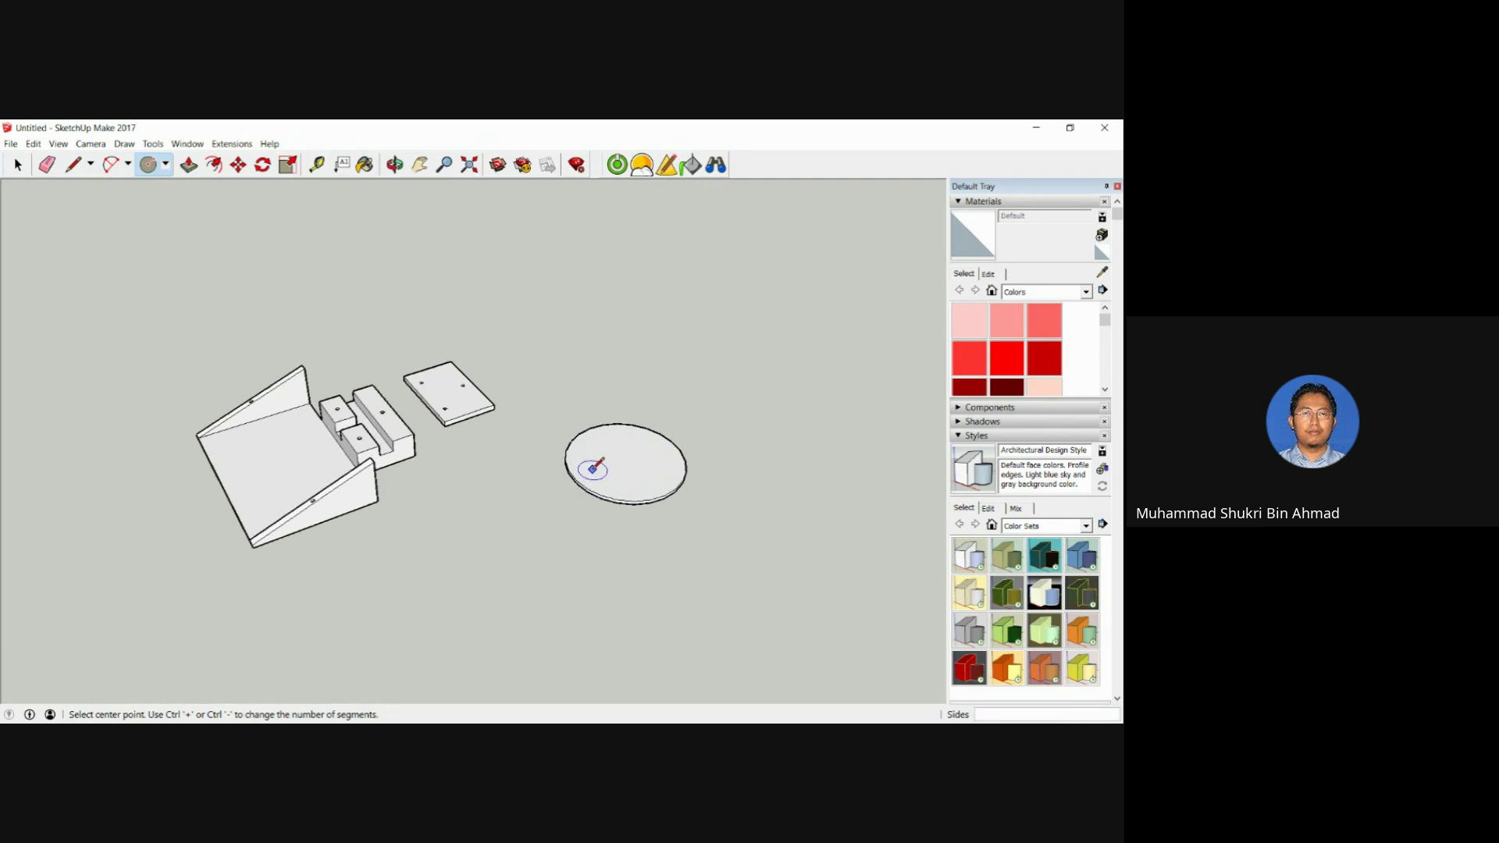
scroll(565, 447, "up", 4)
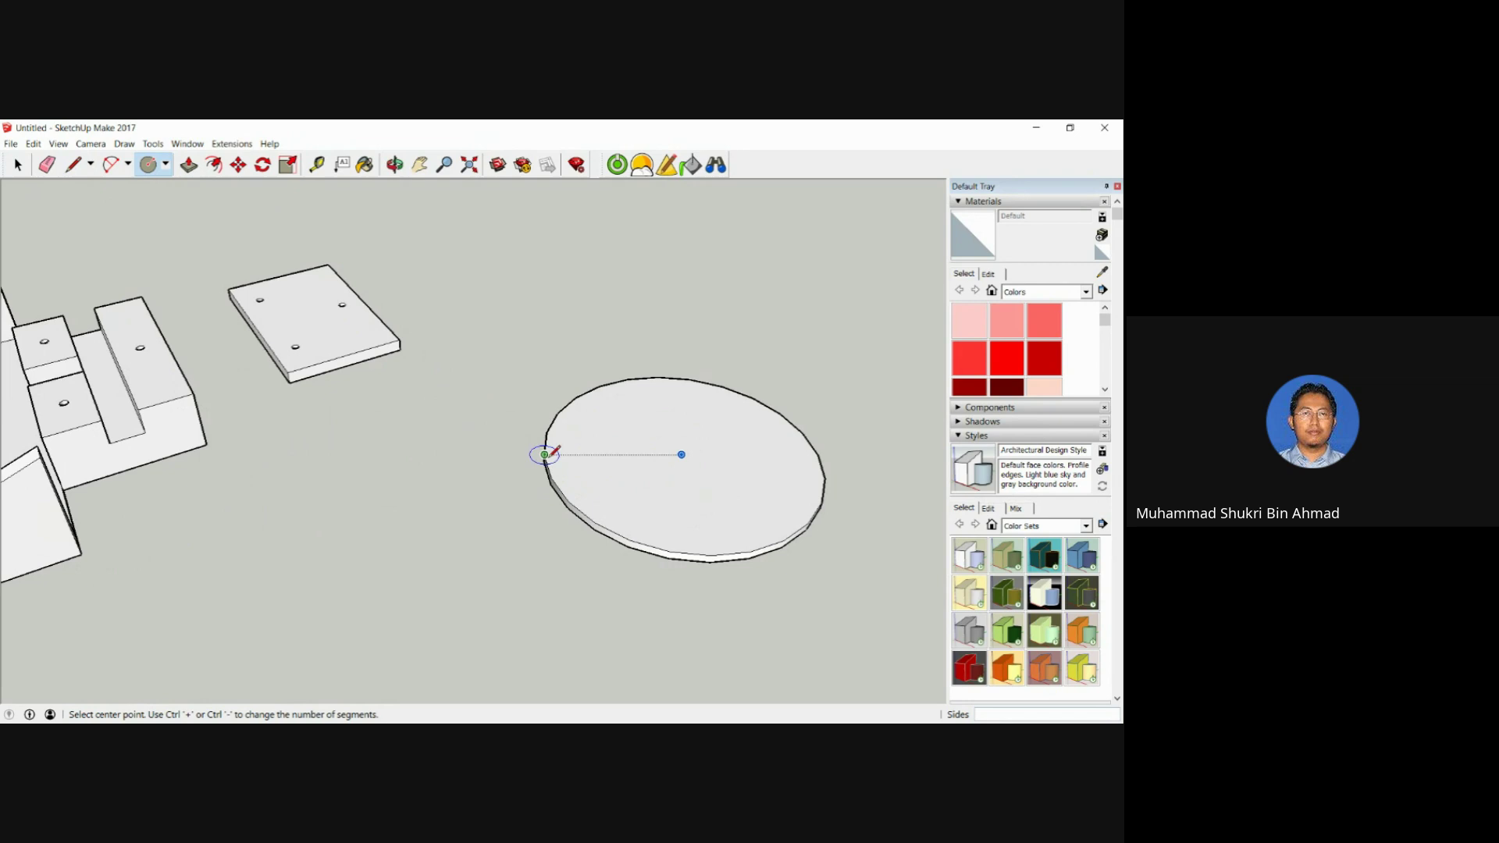
left_click(682, 455)
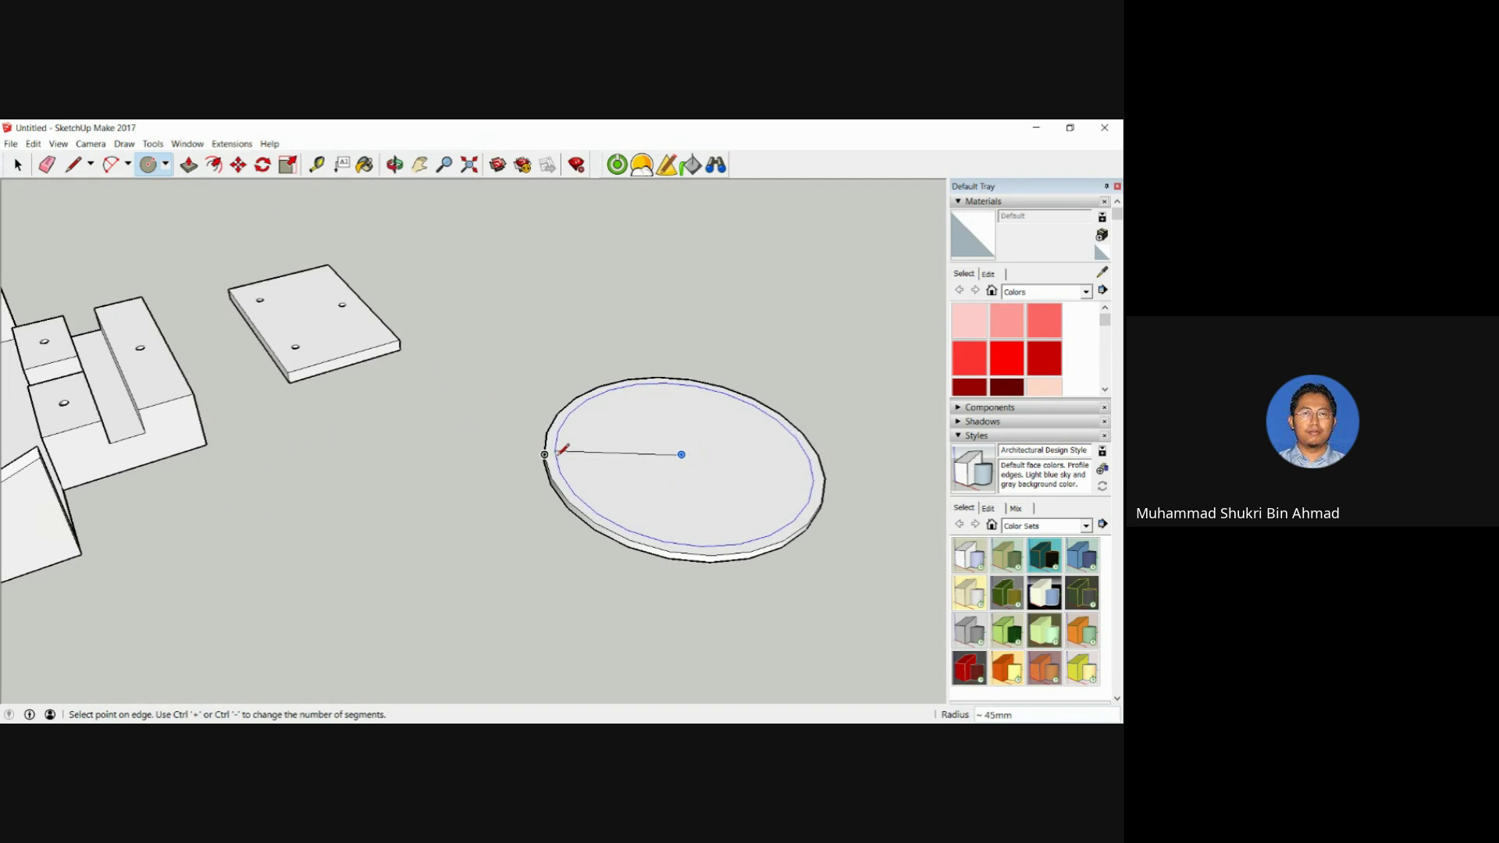
left_click(545, 454)
Try pulling the disc's outer ring up about 207 mm into a tube, and undo it.
left_click(188, 165)
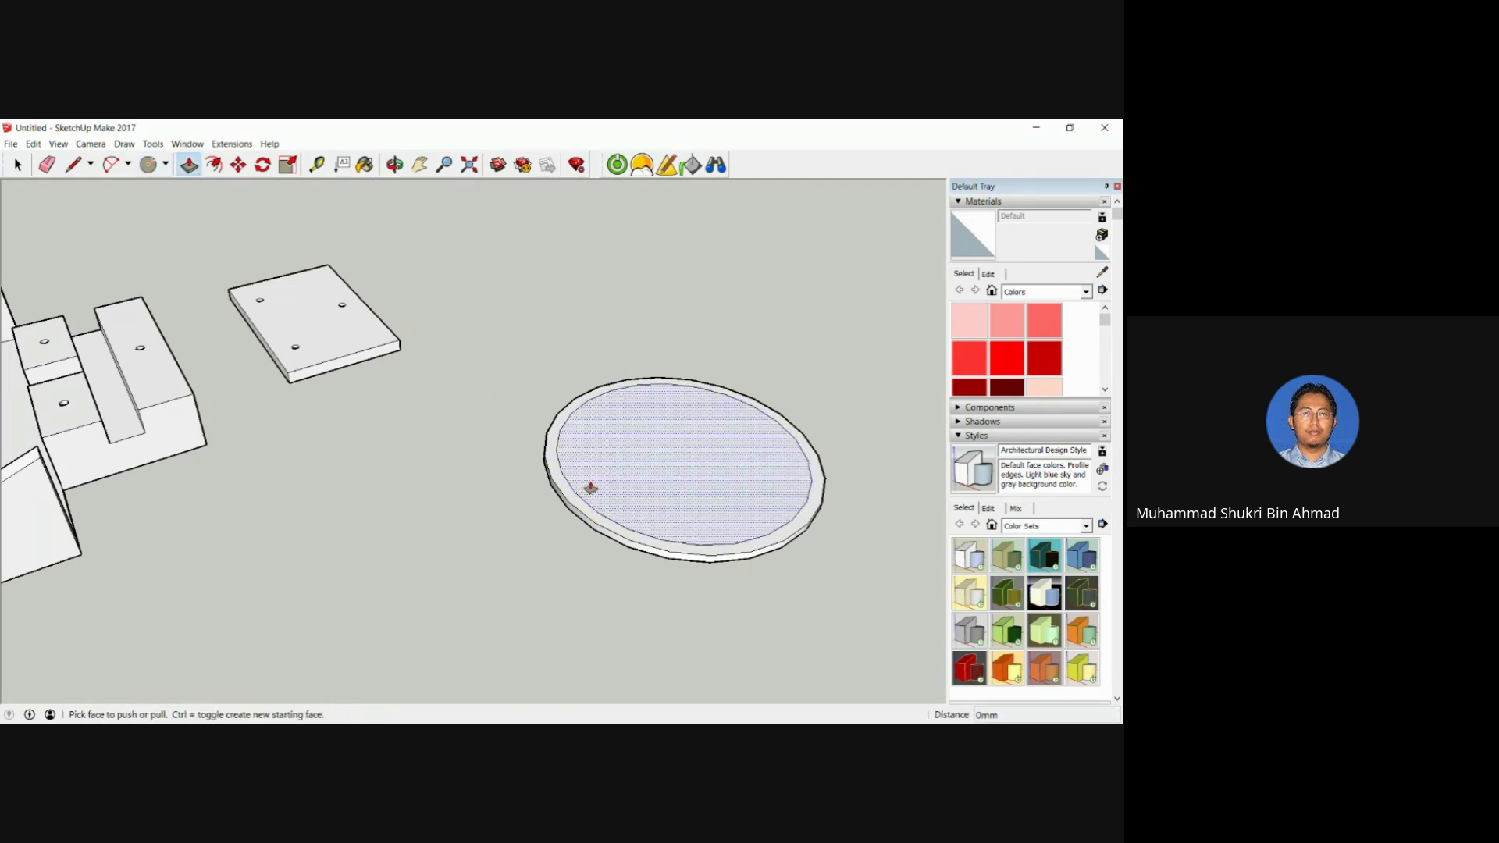
left_click(569, 492)
mouse_move(568, 492)
middle_mouse_down()
mouse_move(607, 341)
mouse_move(569, 495)
middle_mouse_up()
left_click(607, 312)
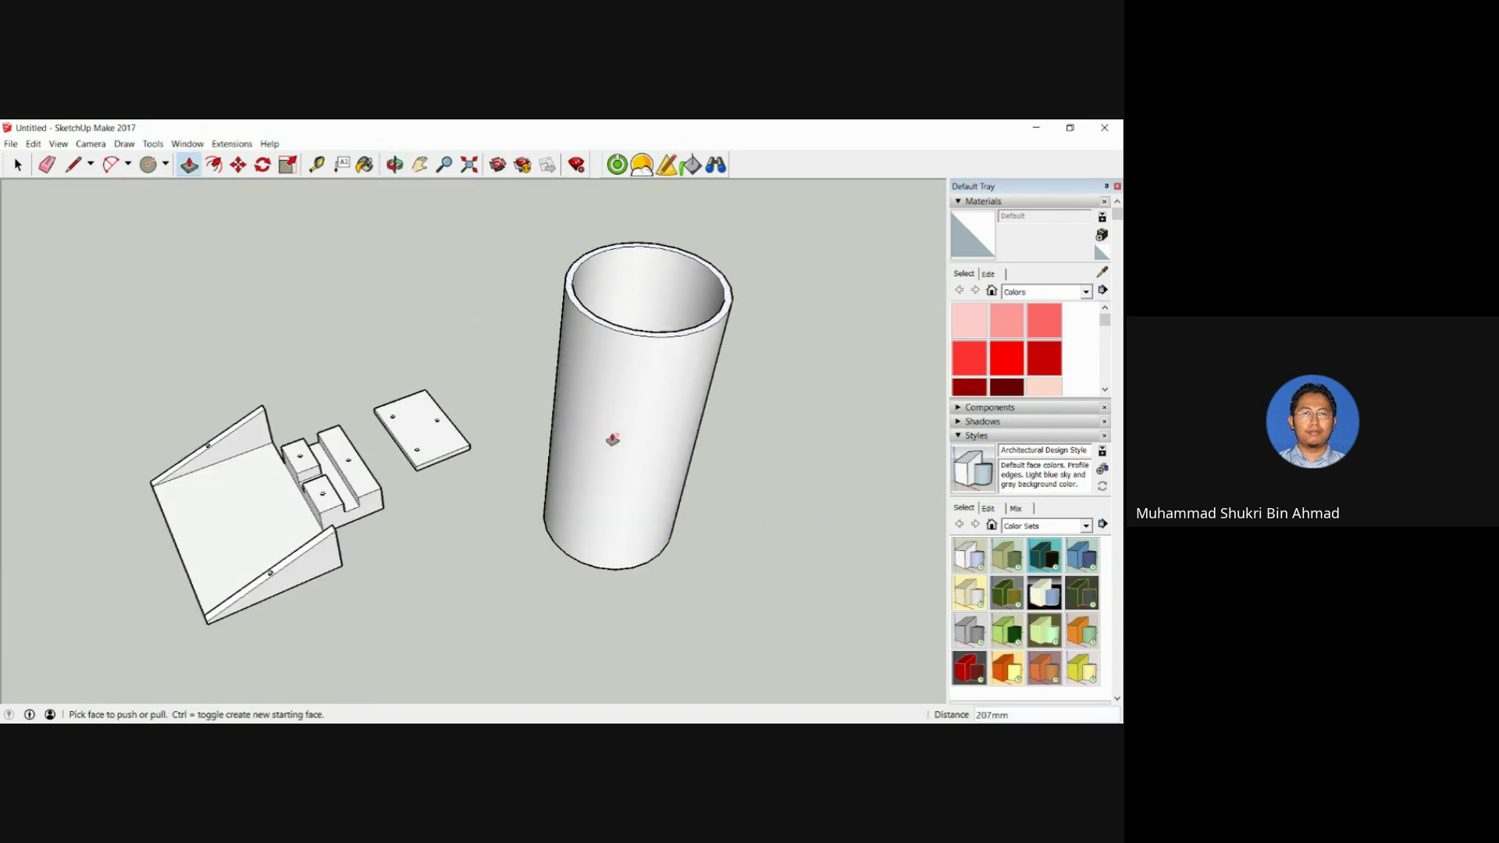
middle_click_drag(612, 438, 623, 499)
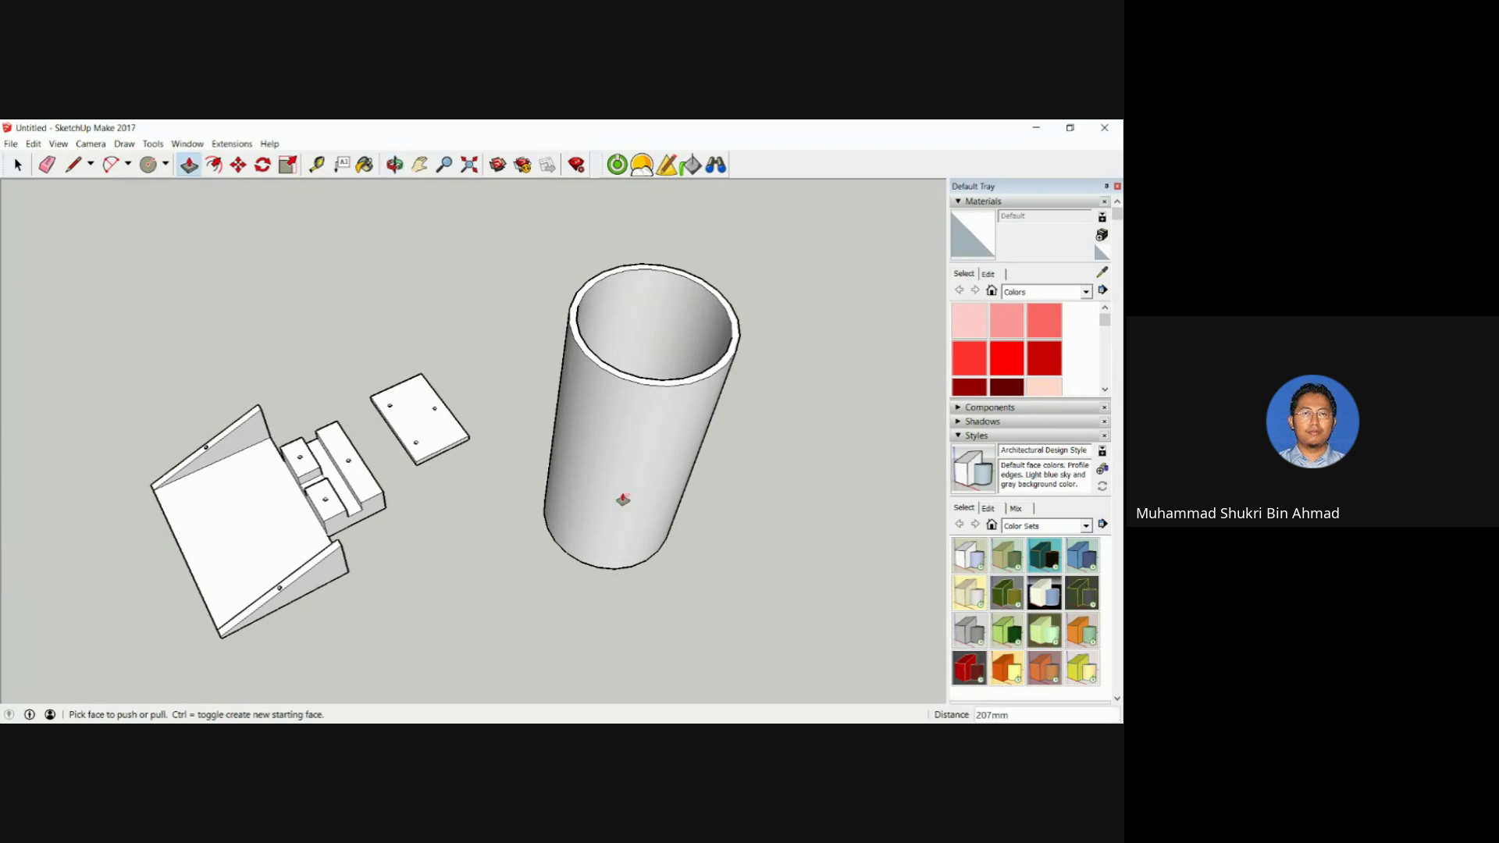
key("ctrl+z")
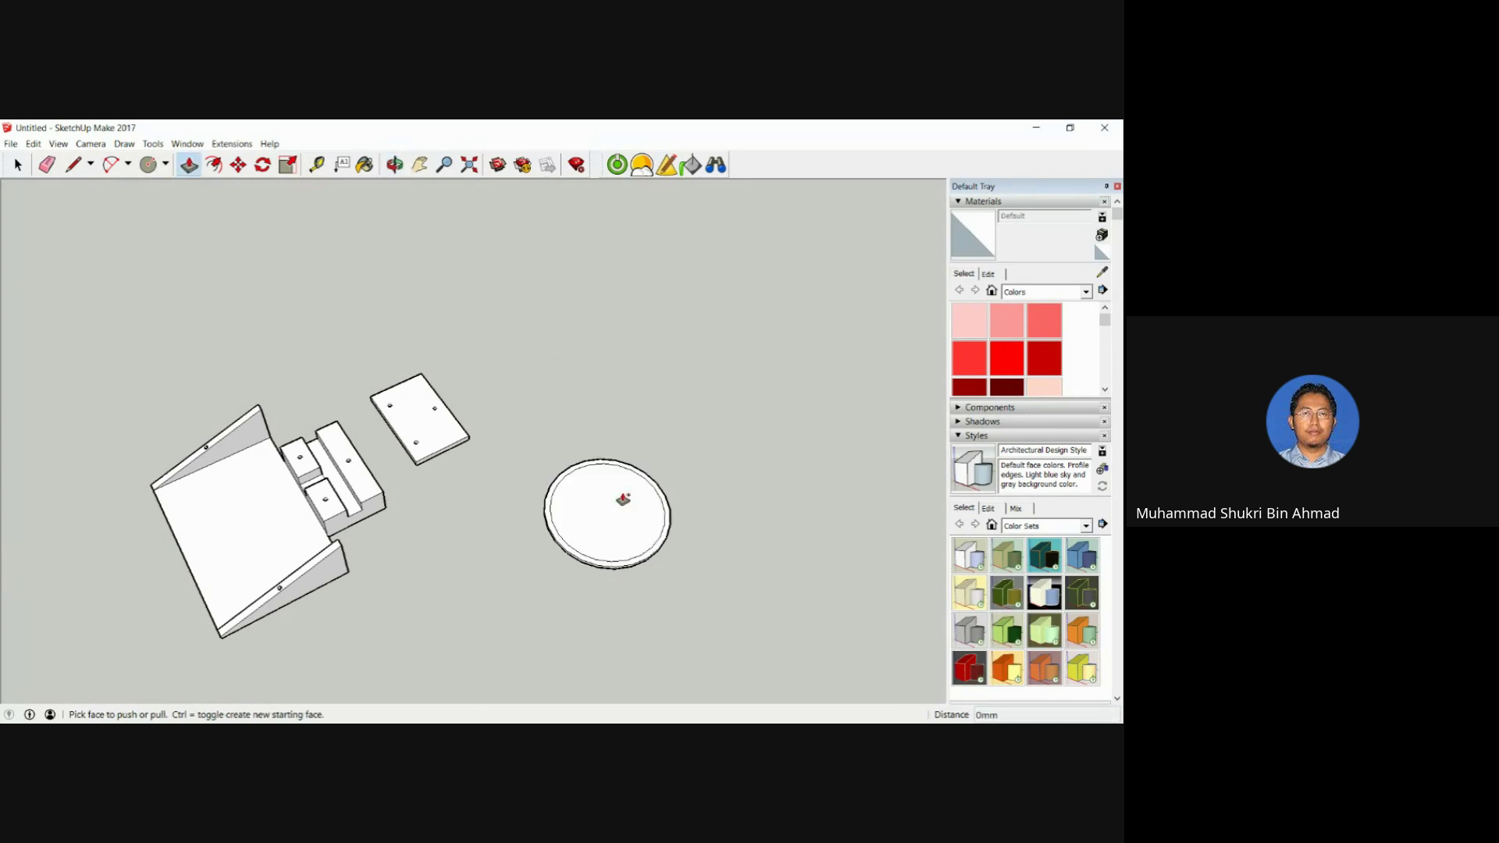
Push/Pull the disc's outer ring up about 122 mm to form a hollow cylinder.
left_click(50, 164)
left_click(73, 165)
scroll(598, 547, "up", 4)
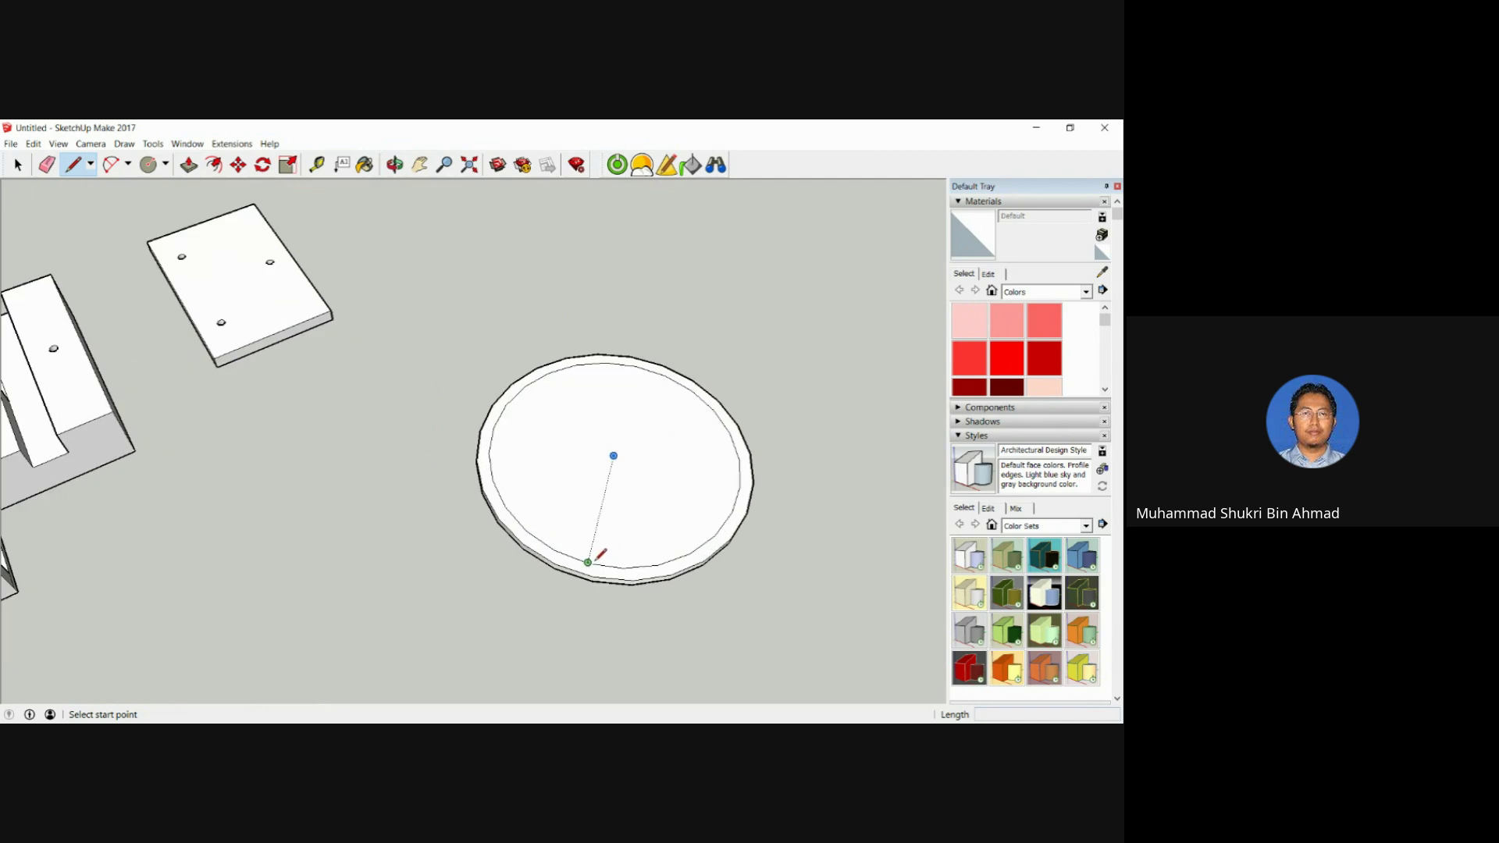
left_click(189, 165)
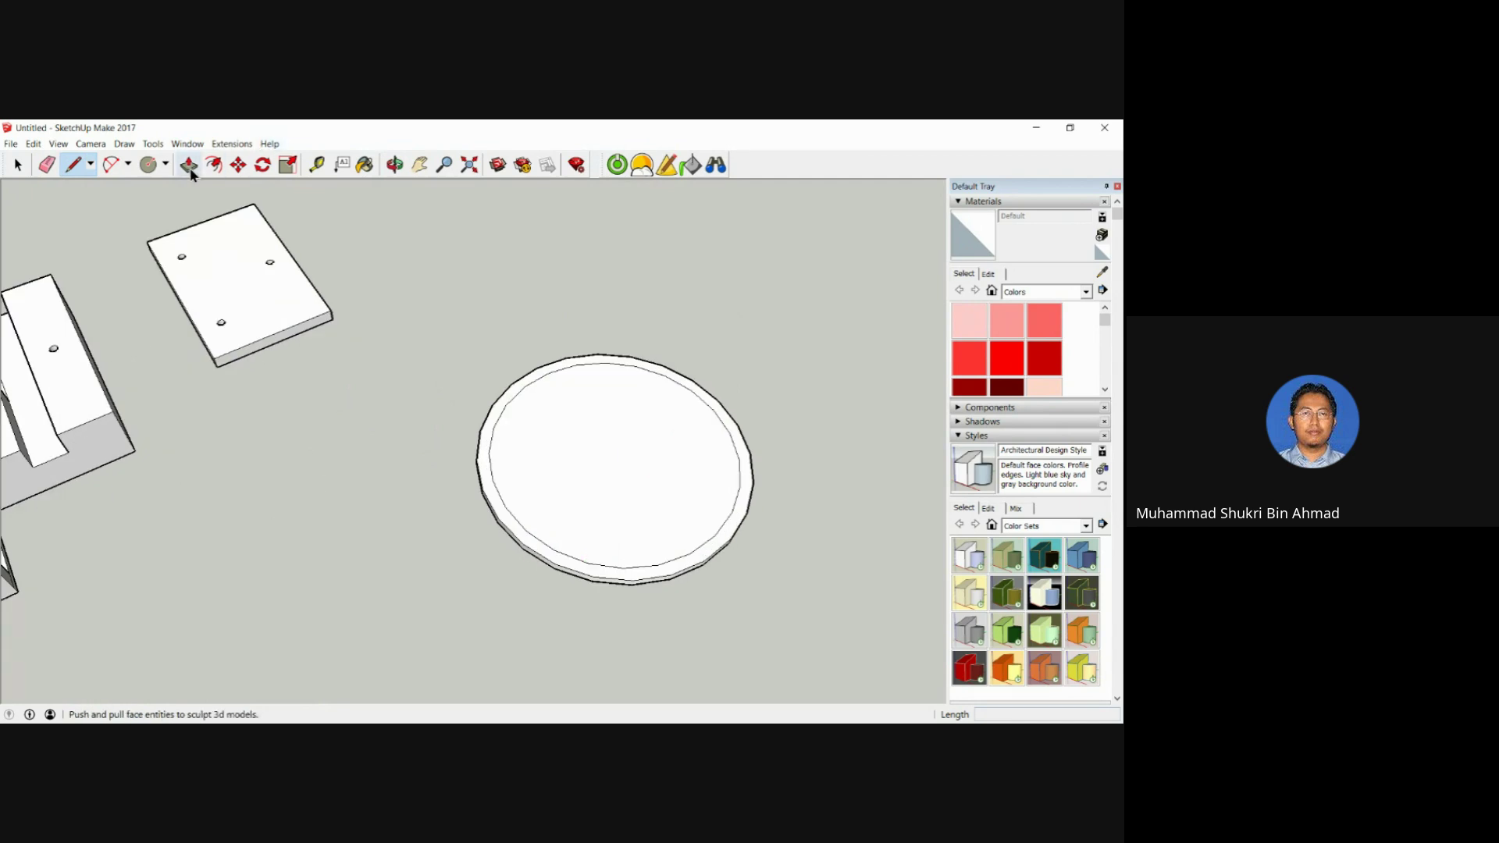
left_click_drag(497, 519, 519, 250)
middle_click_drag(518, 251, 576, 257)
scroll(594, 218, "up", 3)
scroll(597, 258, "down", 3)
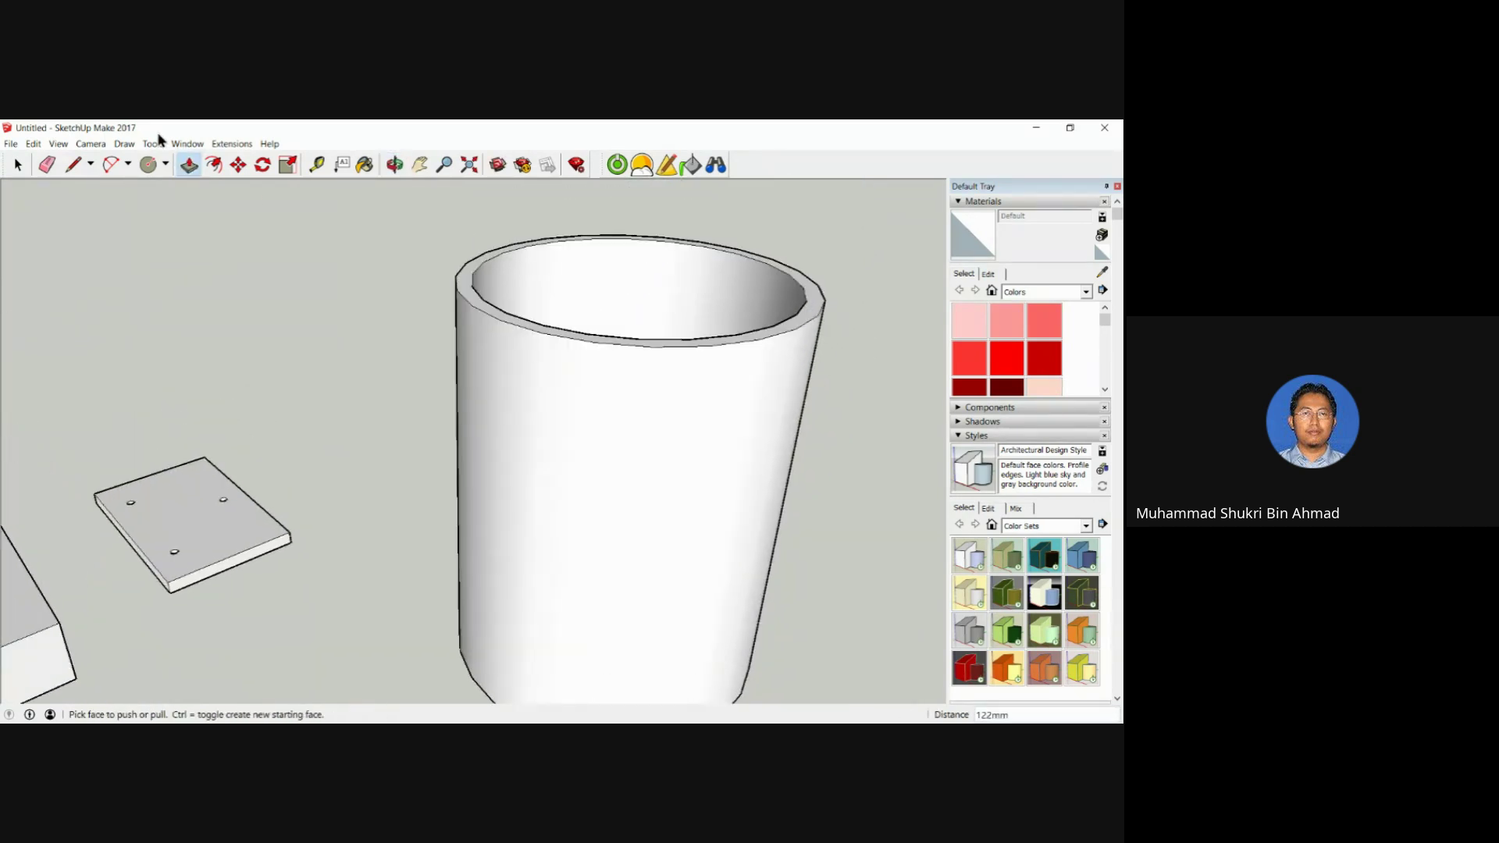
Draw two short lines, about 4 to 5 mm long, across the cylinder's rim to mark off a segment.
left_click(78, 165)
middle_click_drag(500, 390, 687, 469)
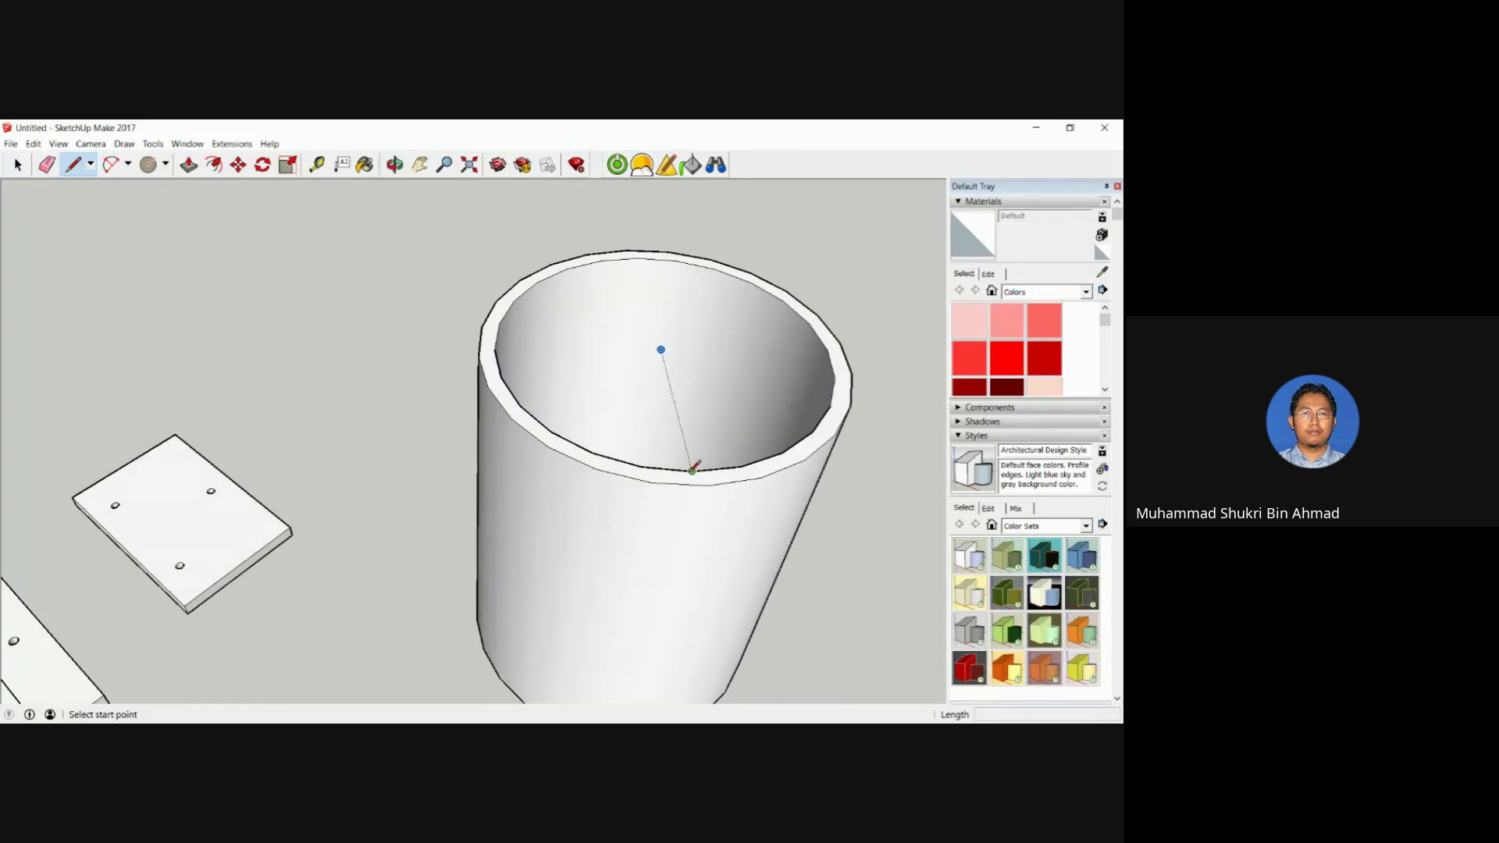
left_click(692, 470)
left_click(694, 483)
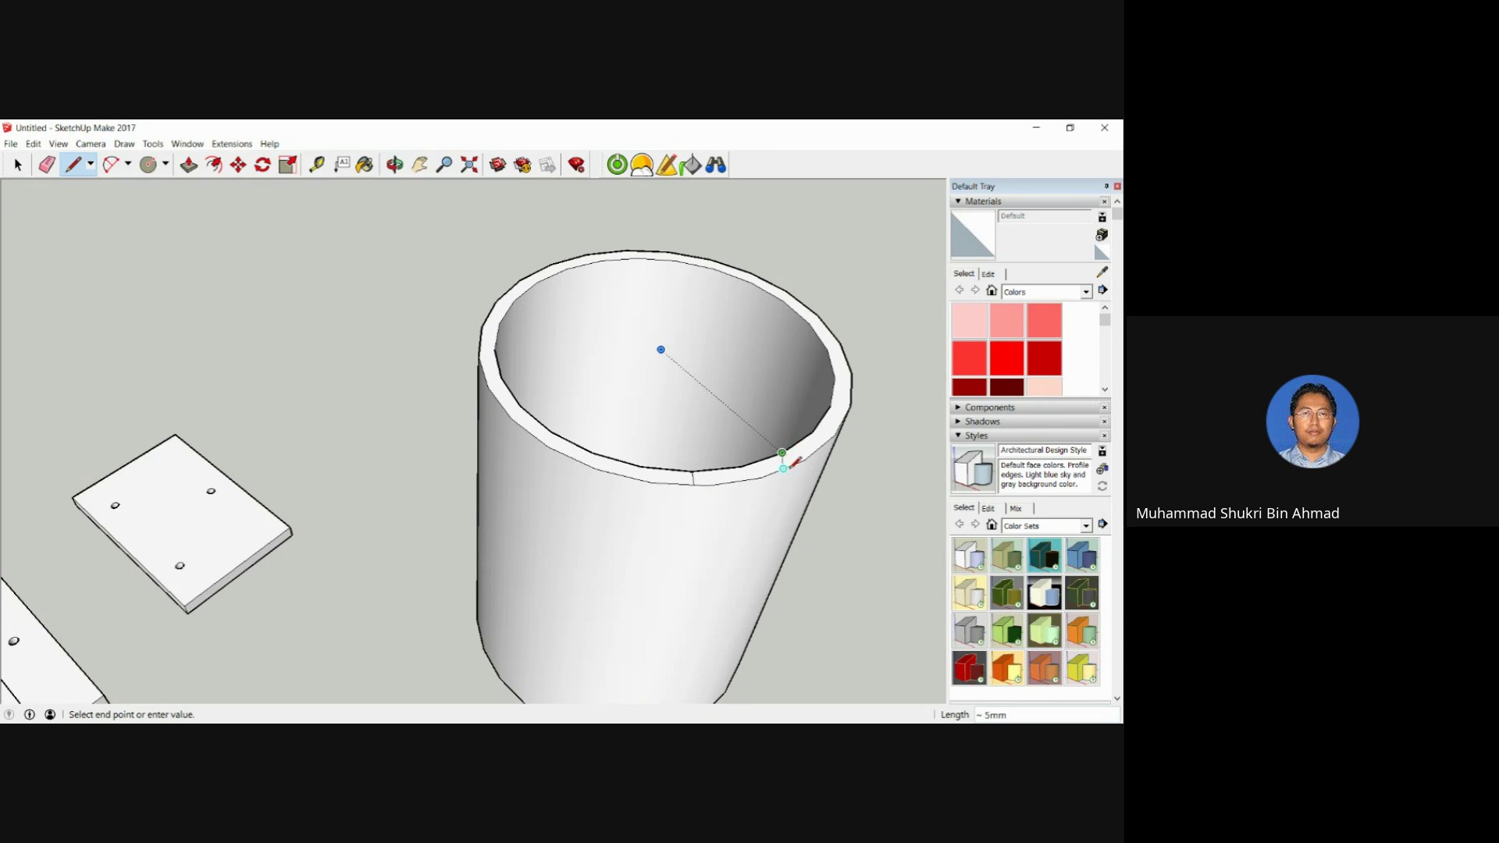
scroll(799, 461, "up", 3)
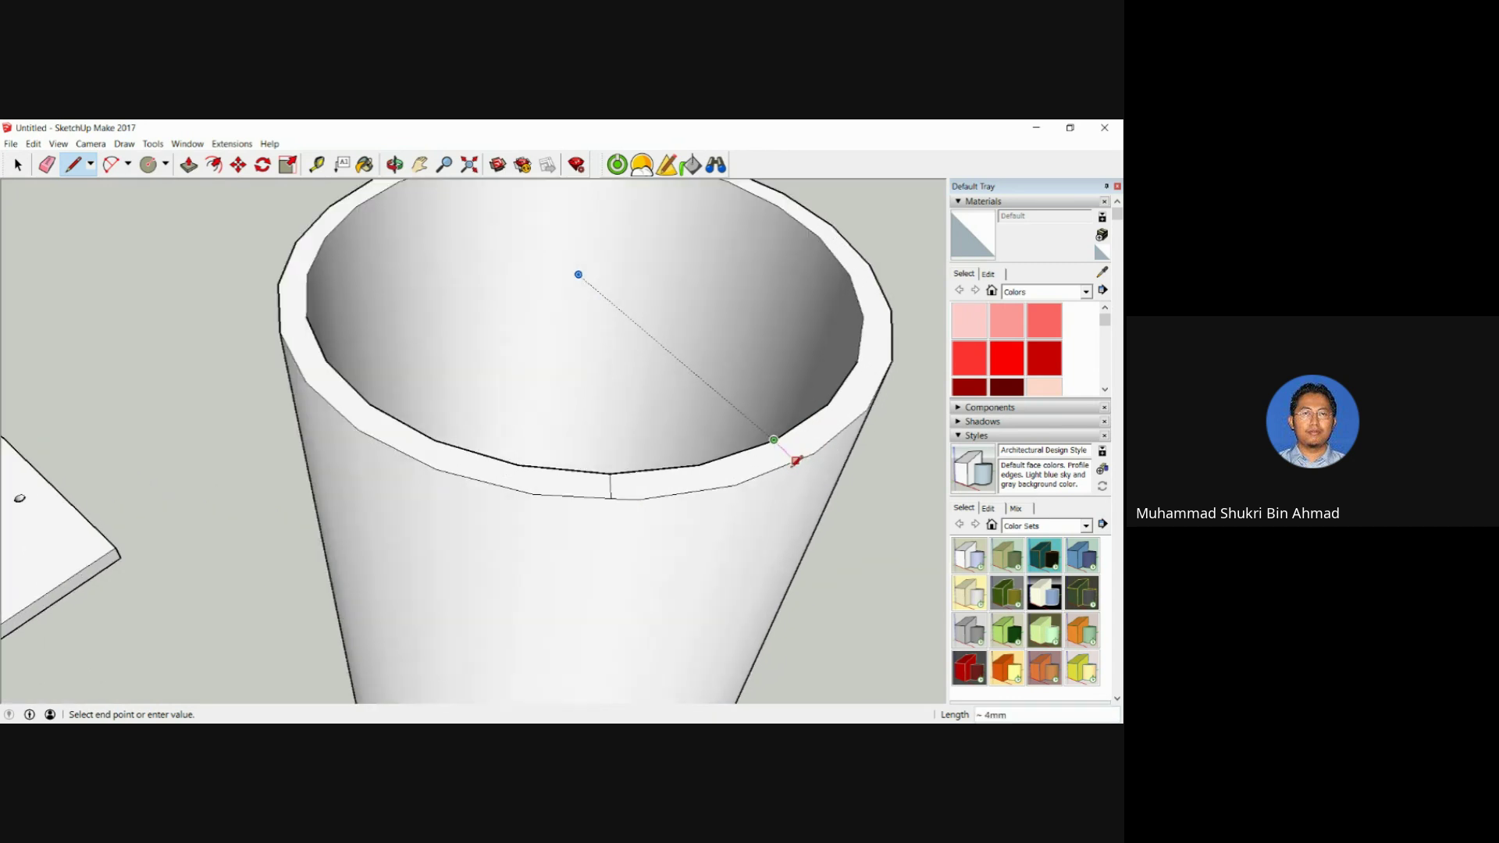
key("Escape")
Push/Pull the marked rim segment down about 67 mm to cut an open slot in the cylinder's wall.
left_click(188, 164)
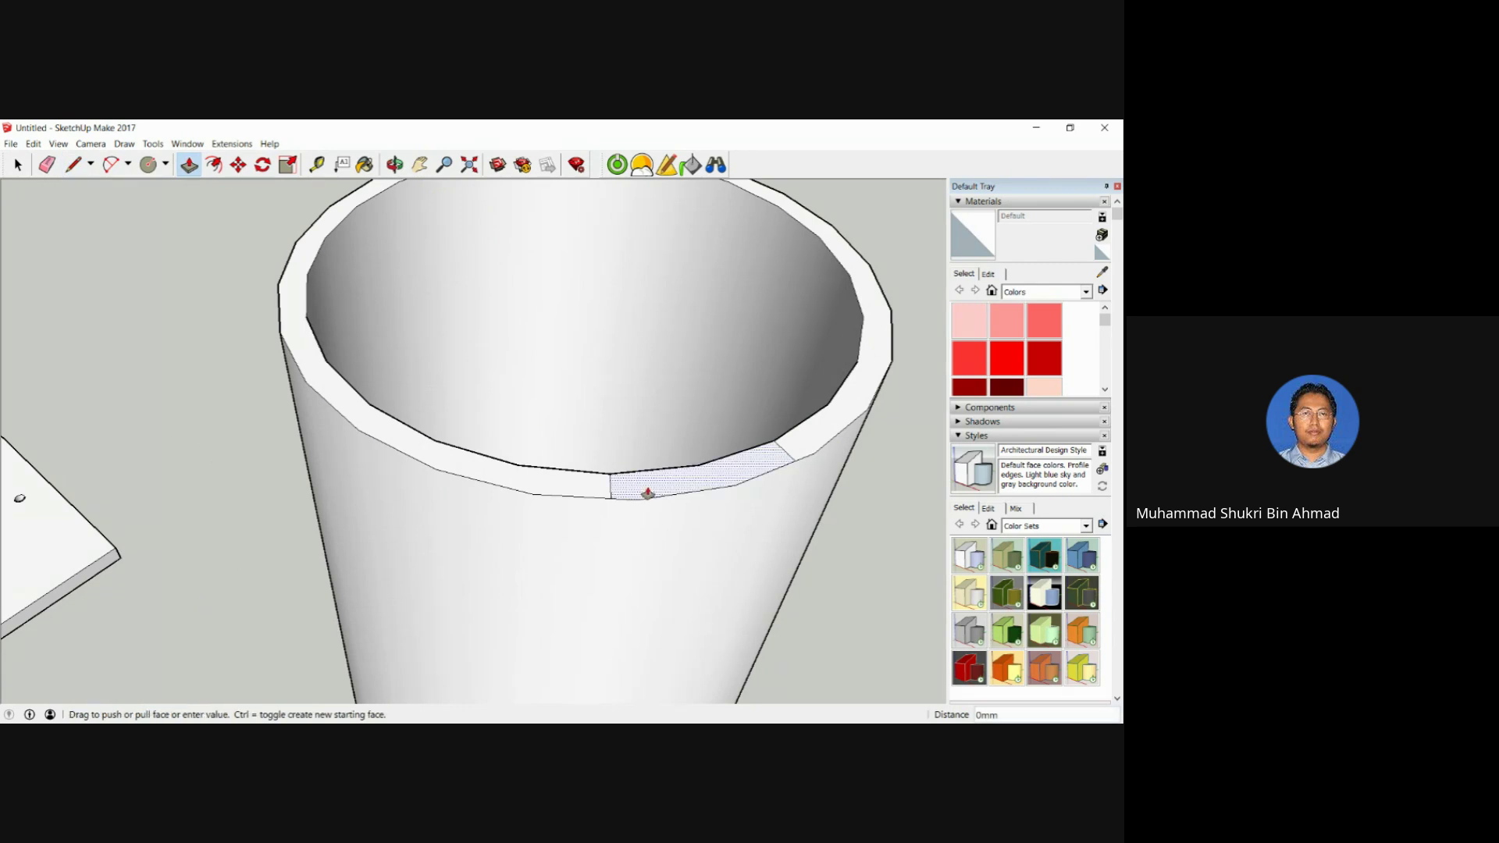
left_click_drag(646, 492, 646, 539)
scroll(645, 539, "down", 2)
middle_click_drag(656, 605, 656, 348)
left_click_drag(656, 348, 640, 408)
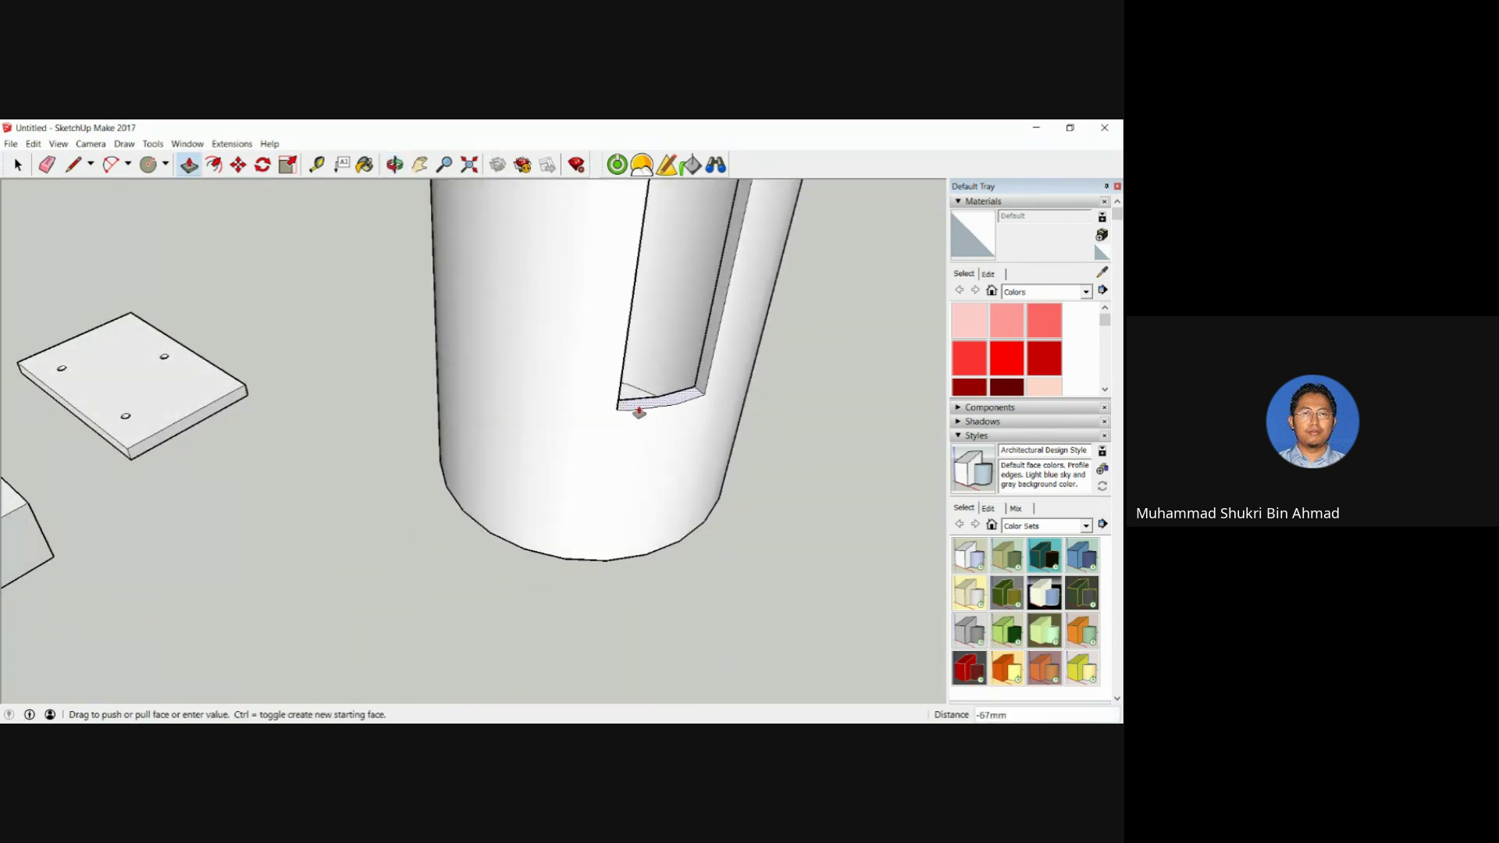
middle_click_drag(639, 409, 562, 371)
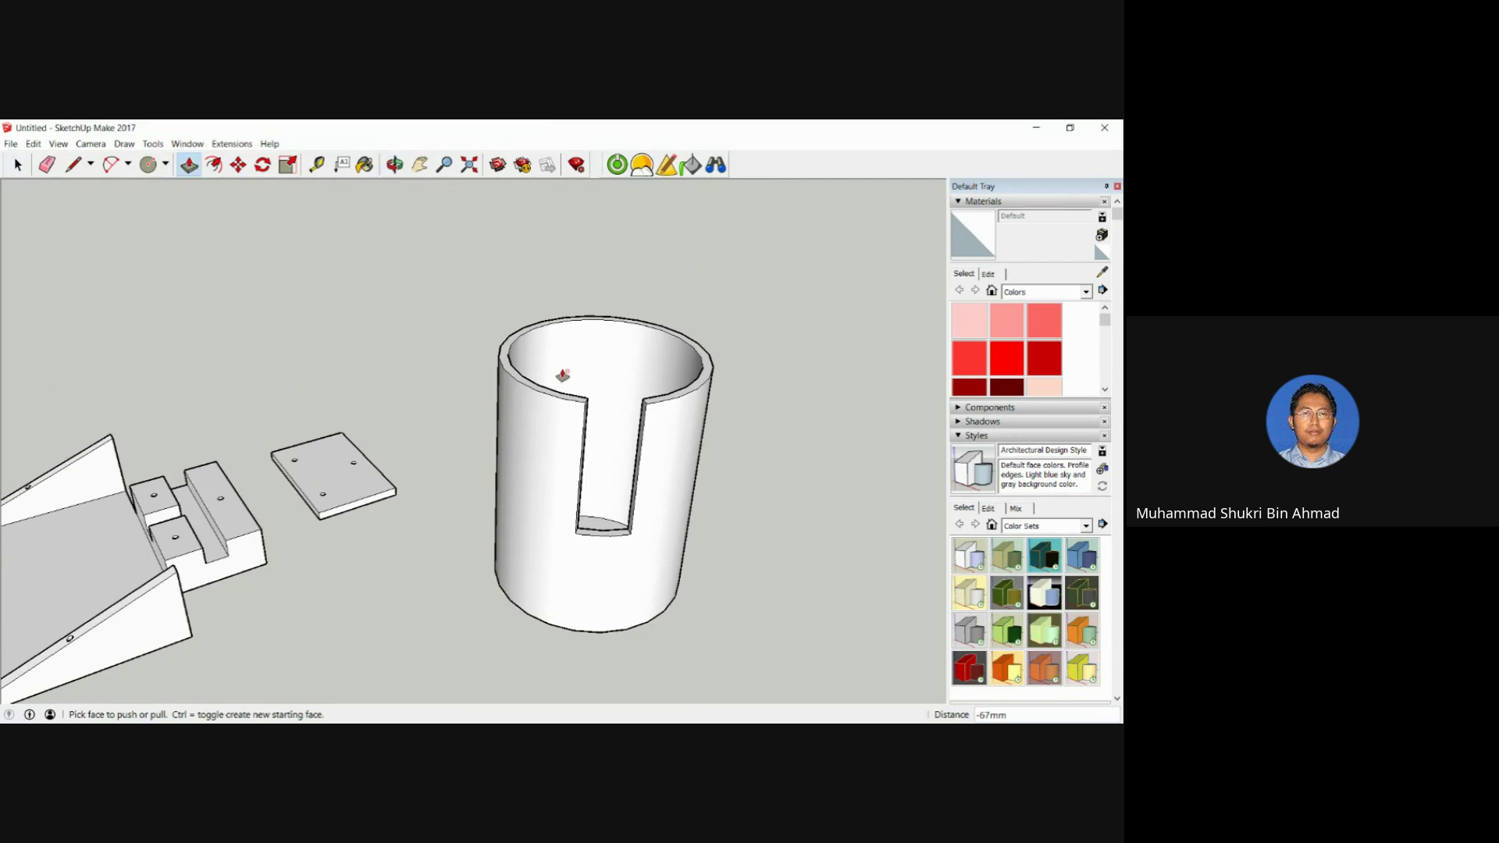
middle_click_drag(609, 445, 589, 412)
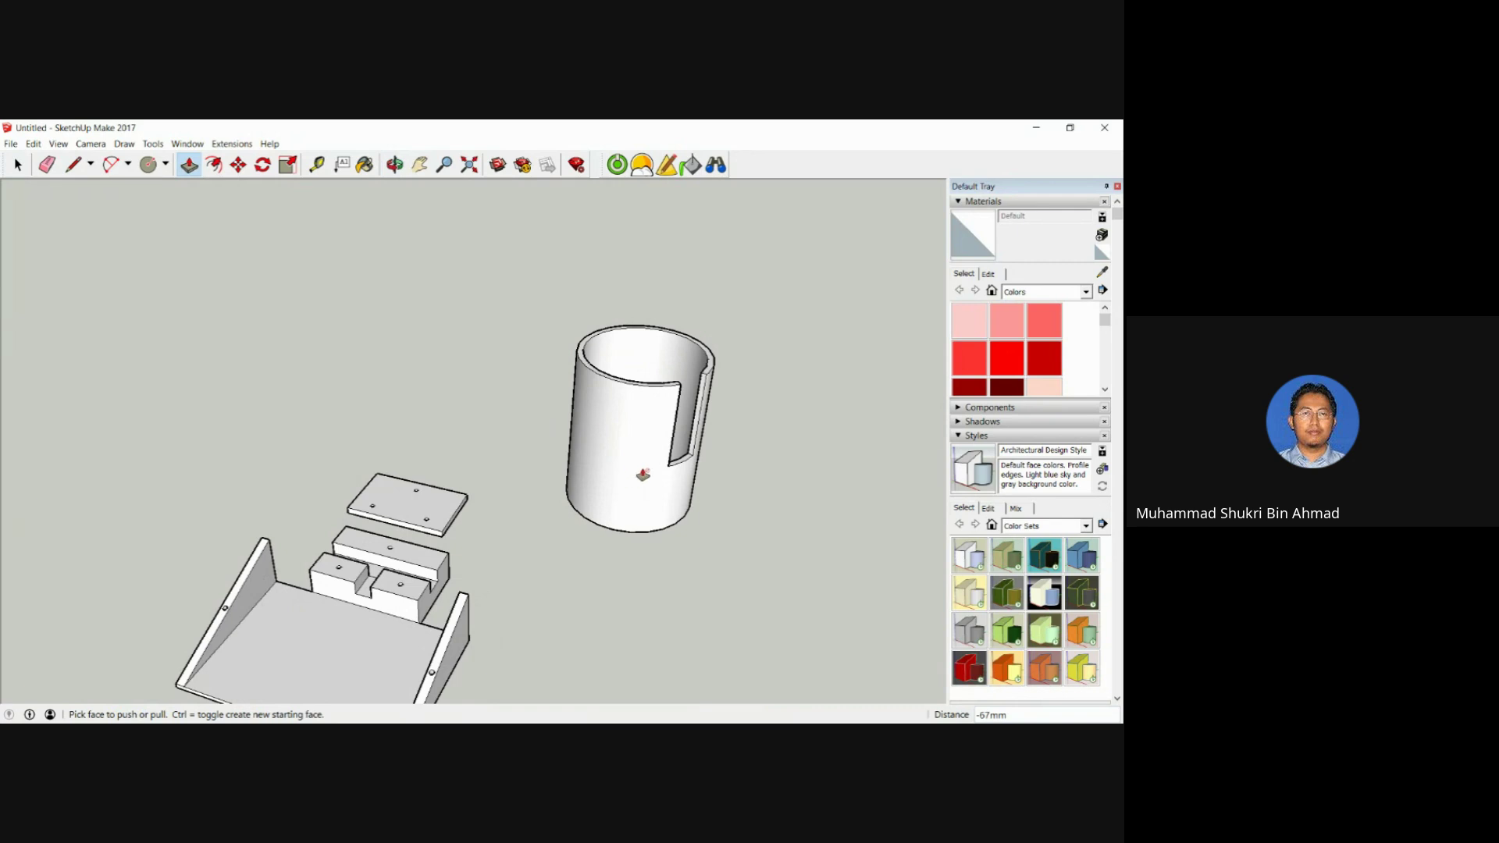
middle_click_drag(623, 479, 613, 495)
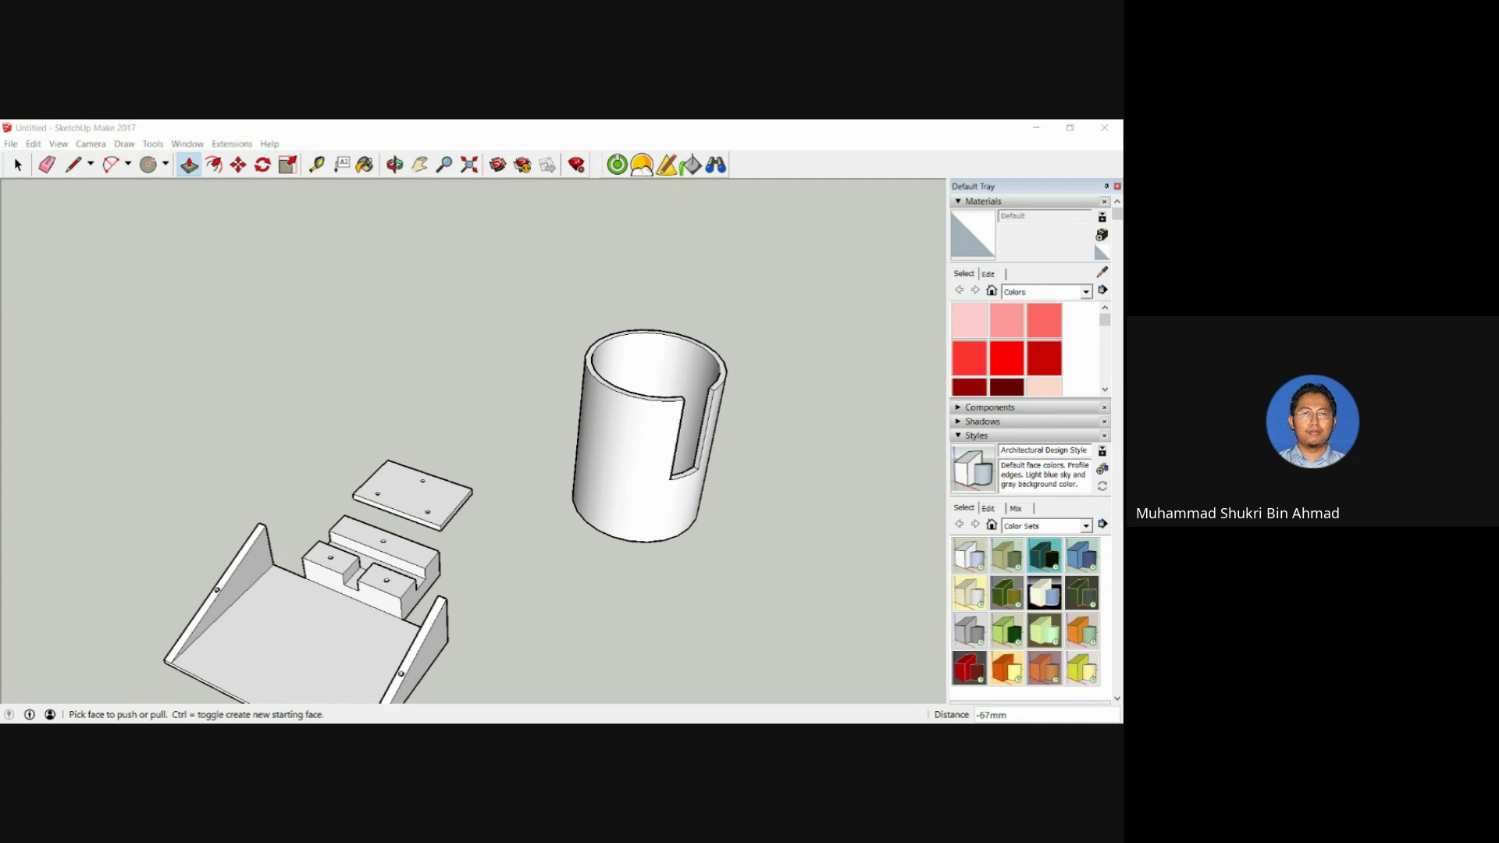
Try pulling up the top face of the grooved block's near corner pad about 21 mm, and cancel it.
scroll(640, 433, "down", 5)
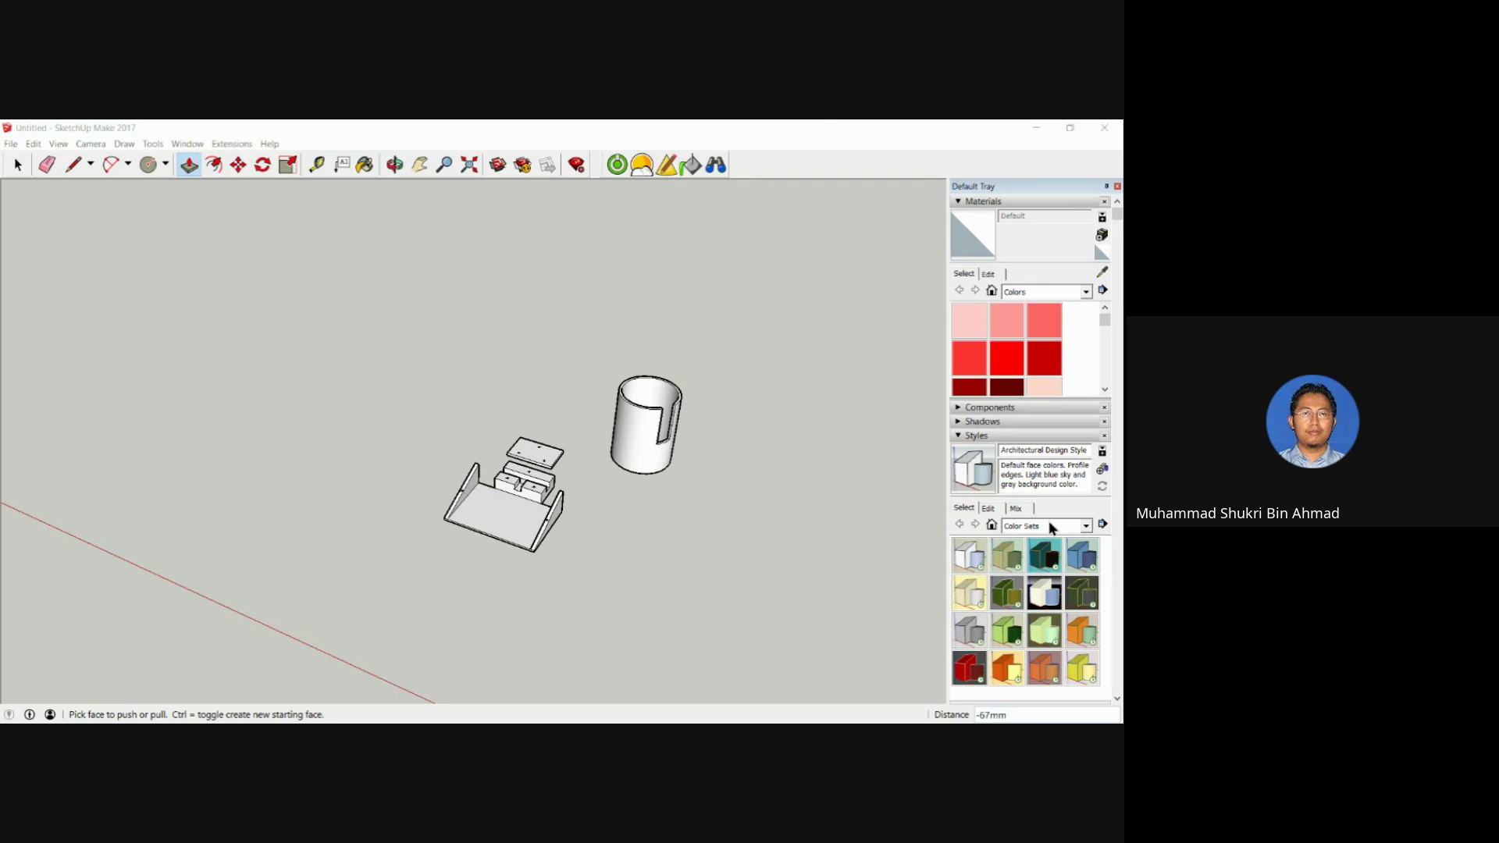
middle_click_drag(633, 519, 500, 519)
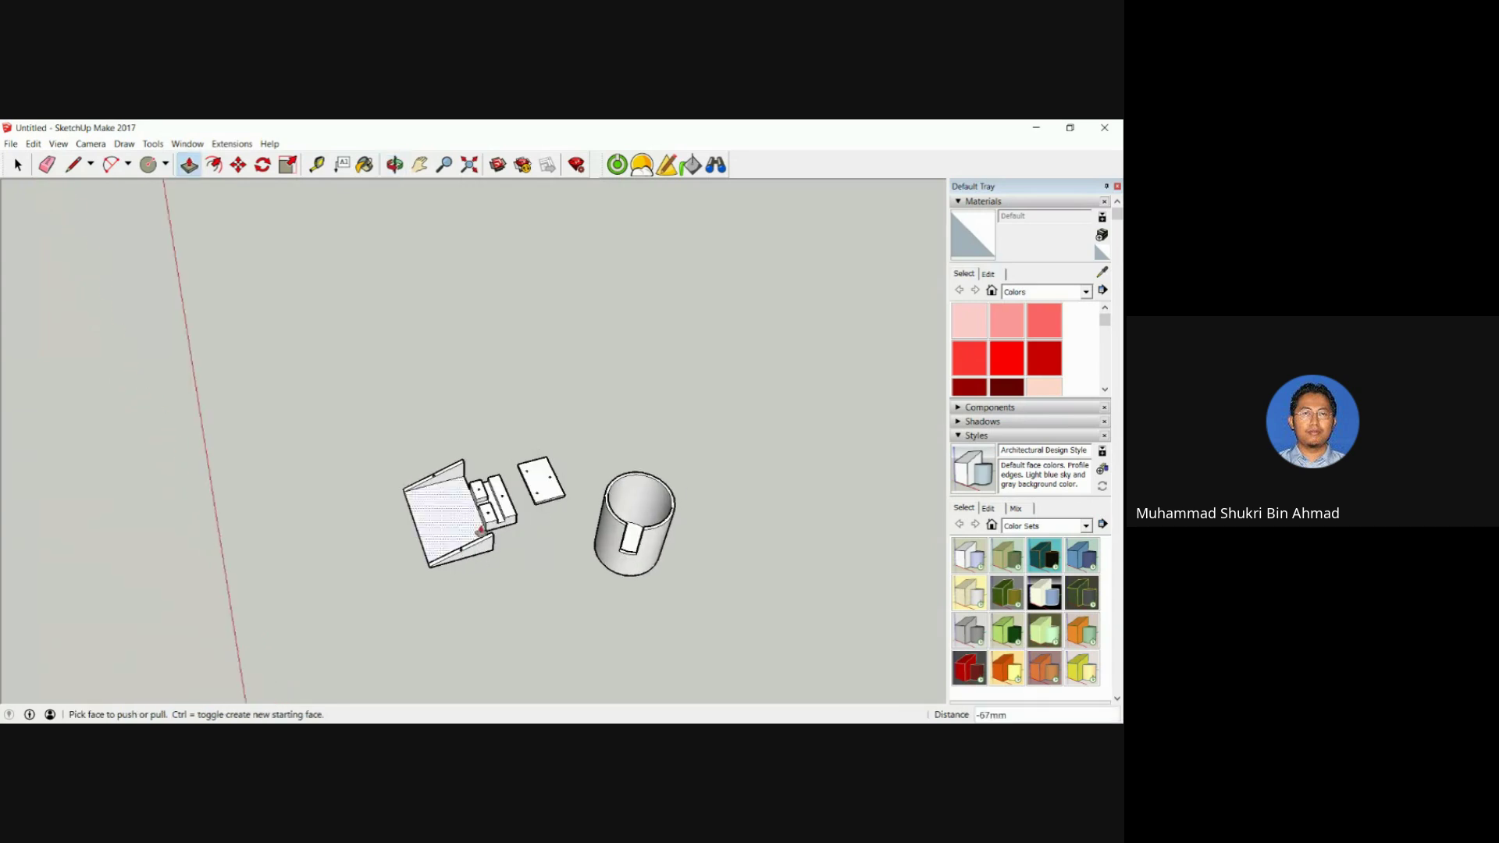
scroll(490, 518, "up", 3)
scroll(490, 517, "up", 2)
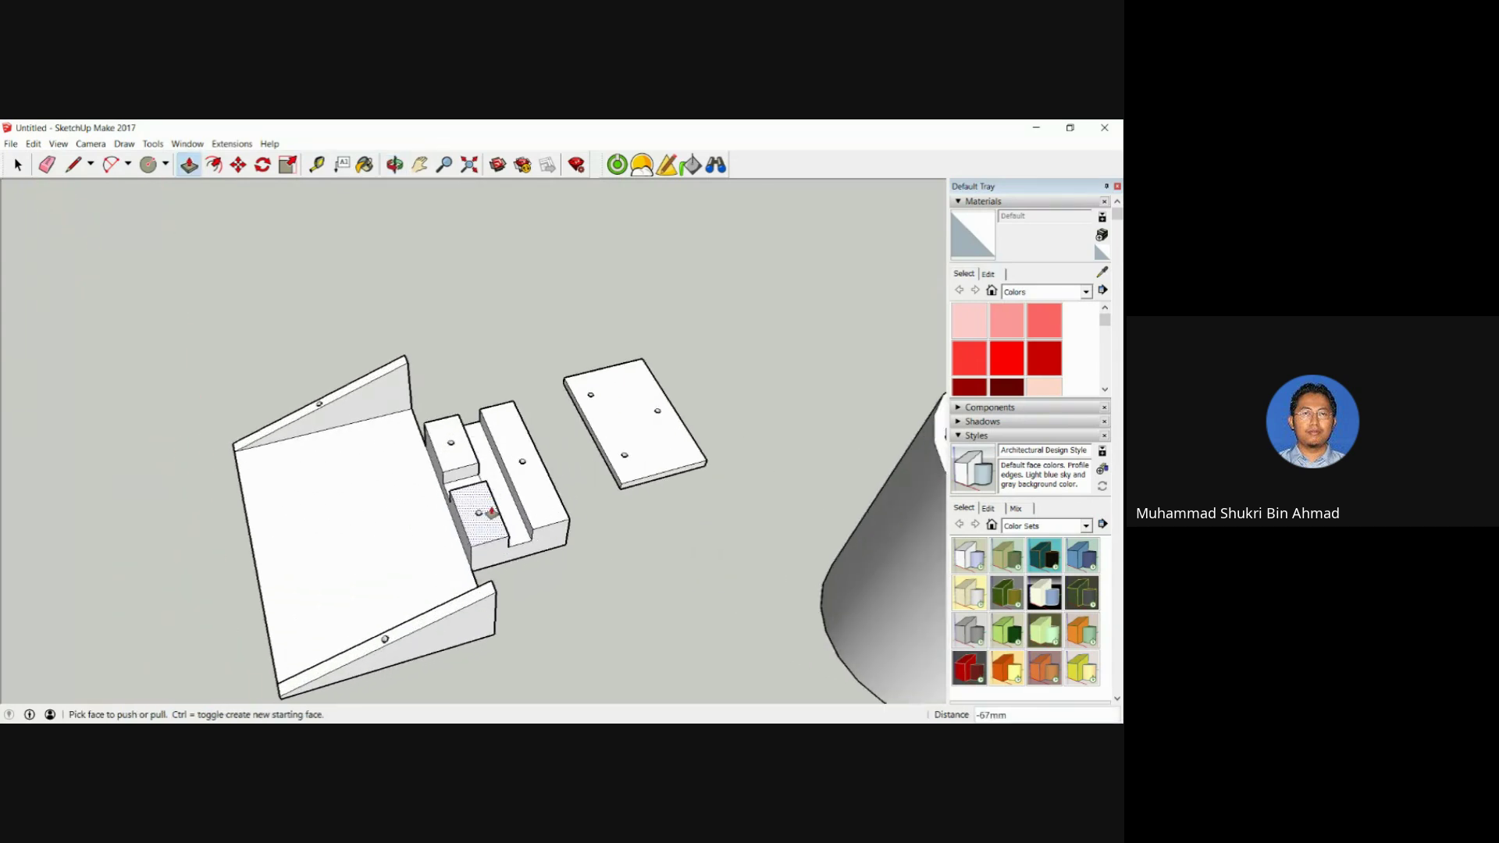
scroll(485, 513, "up", 2)
left_click(475, 493)
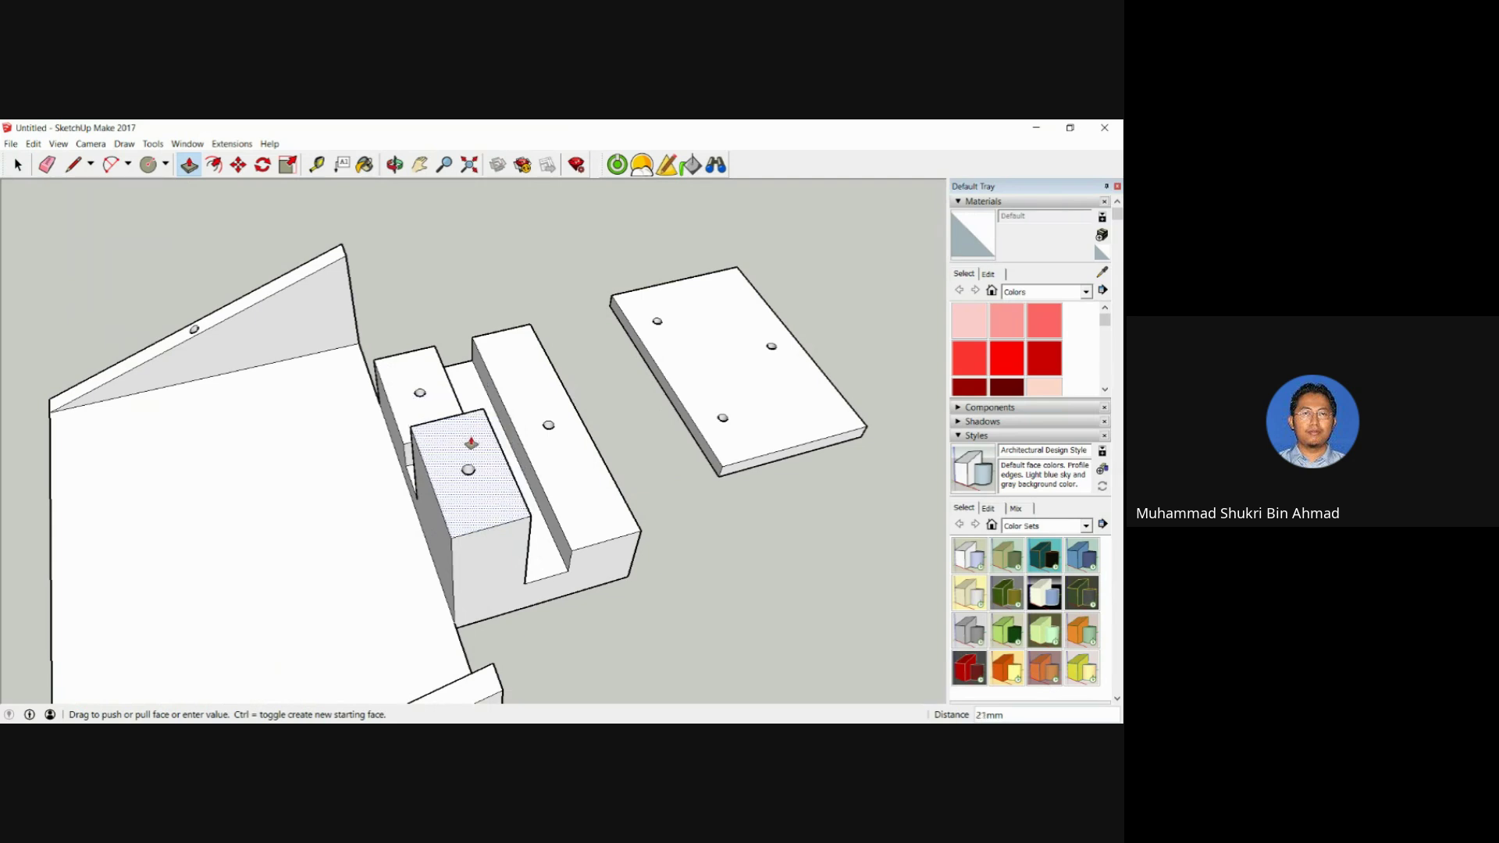
left_click(563, 538)
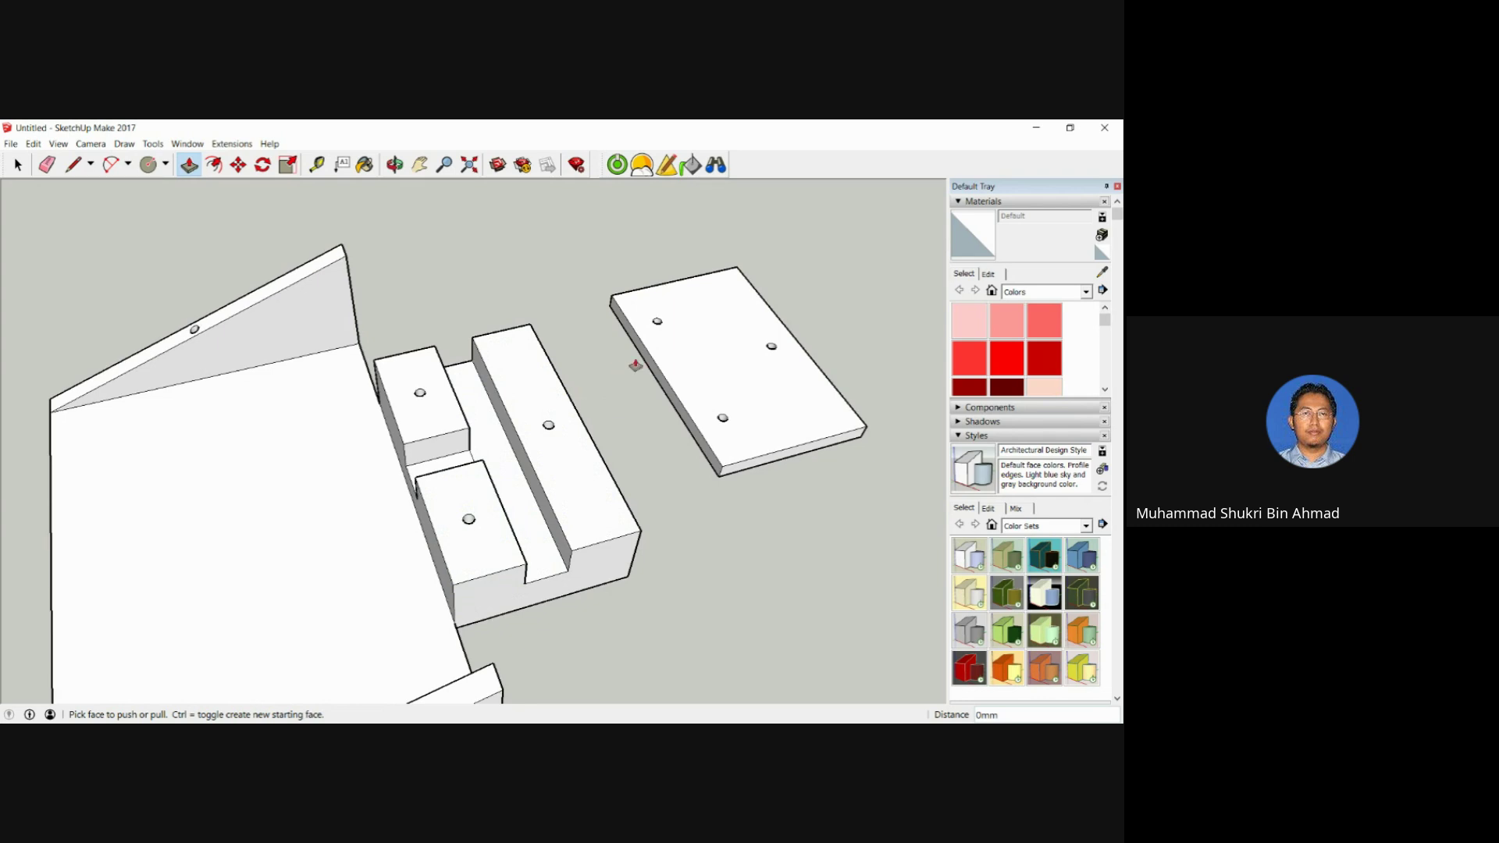